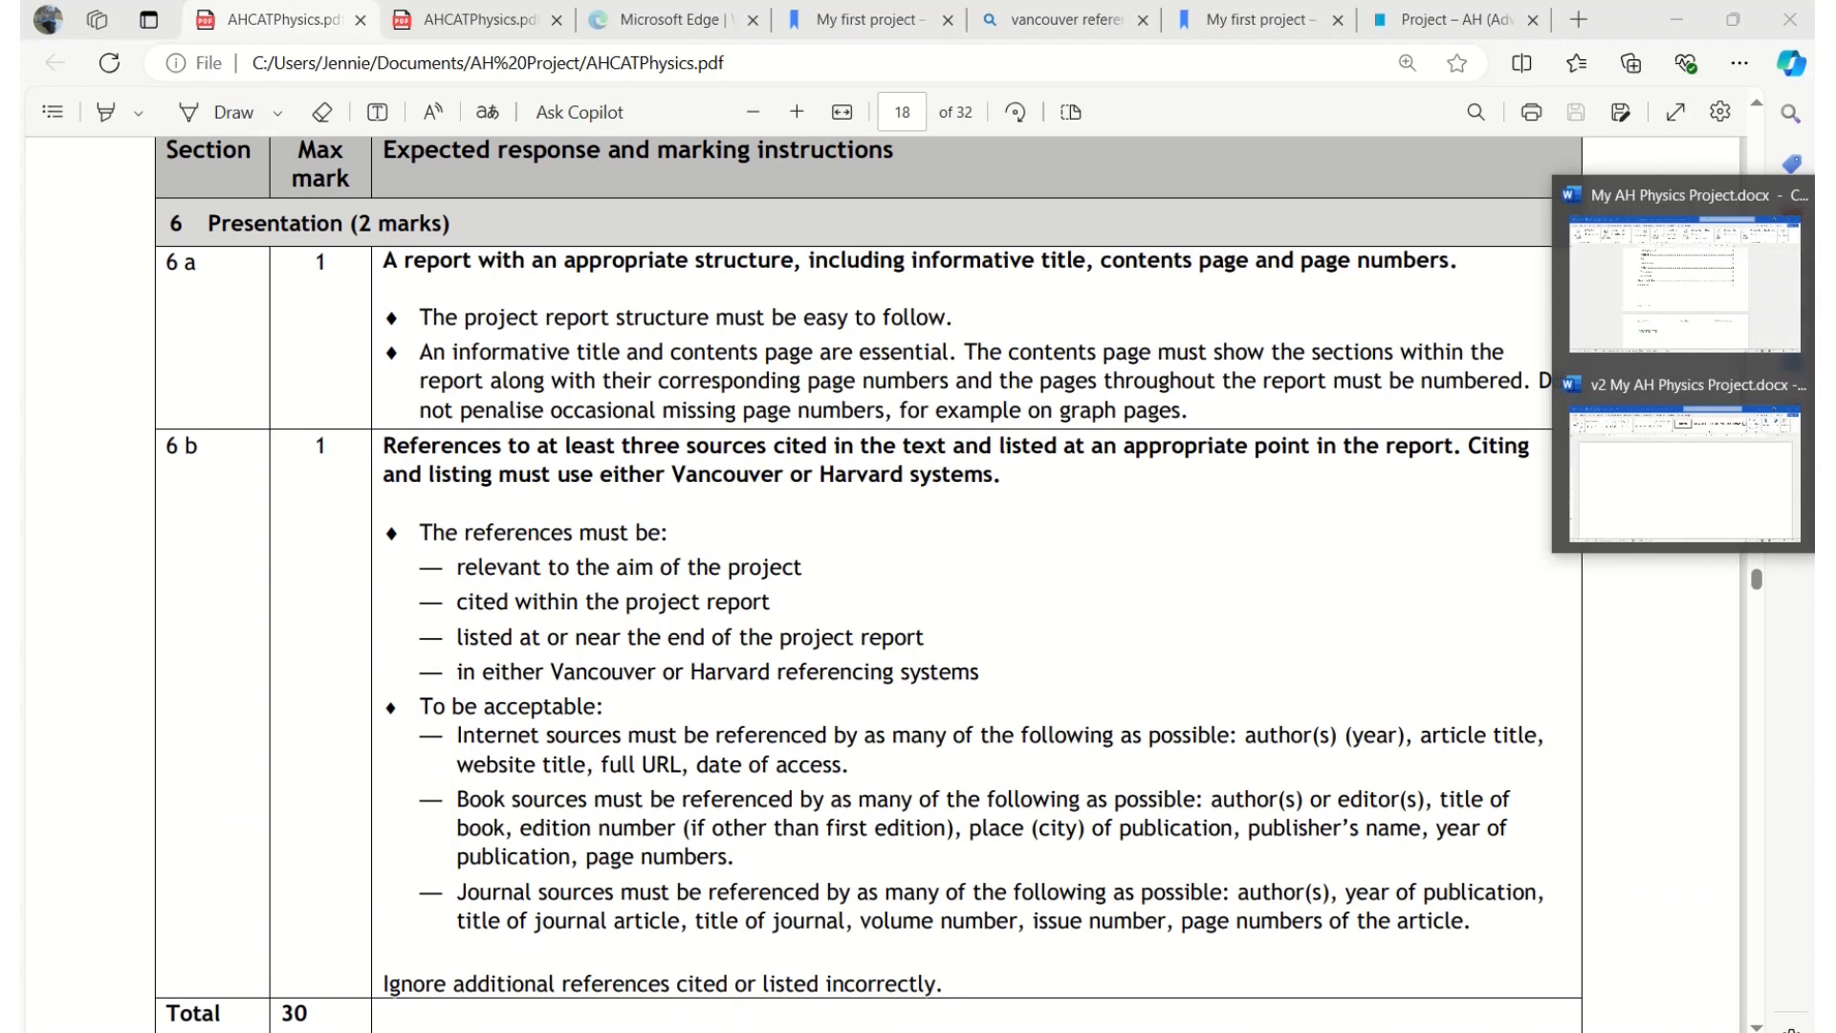
Switch to the Word document v2 My AH Physics Project.docx and insert the cover page with leaf scrollwork above and below the title
left_click(1679, 445)
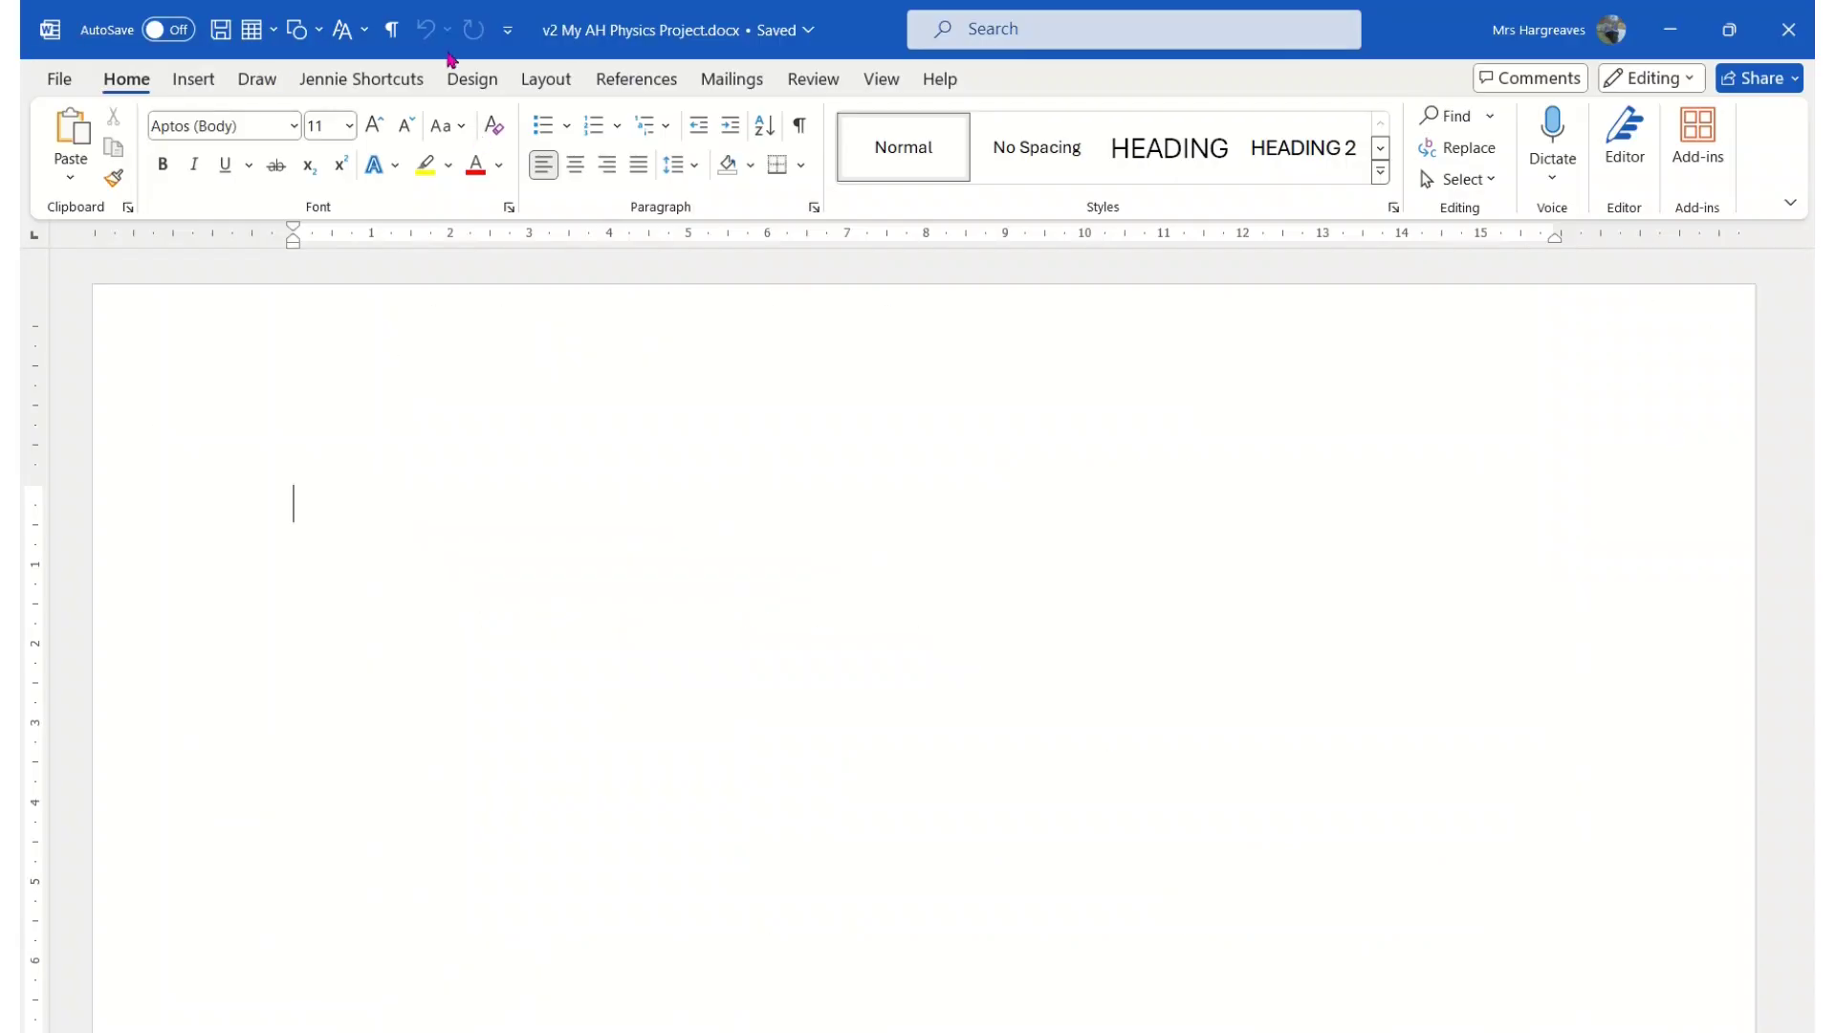
left_click(194, 80)
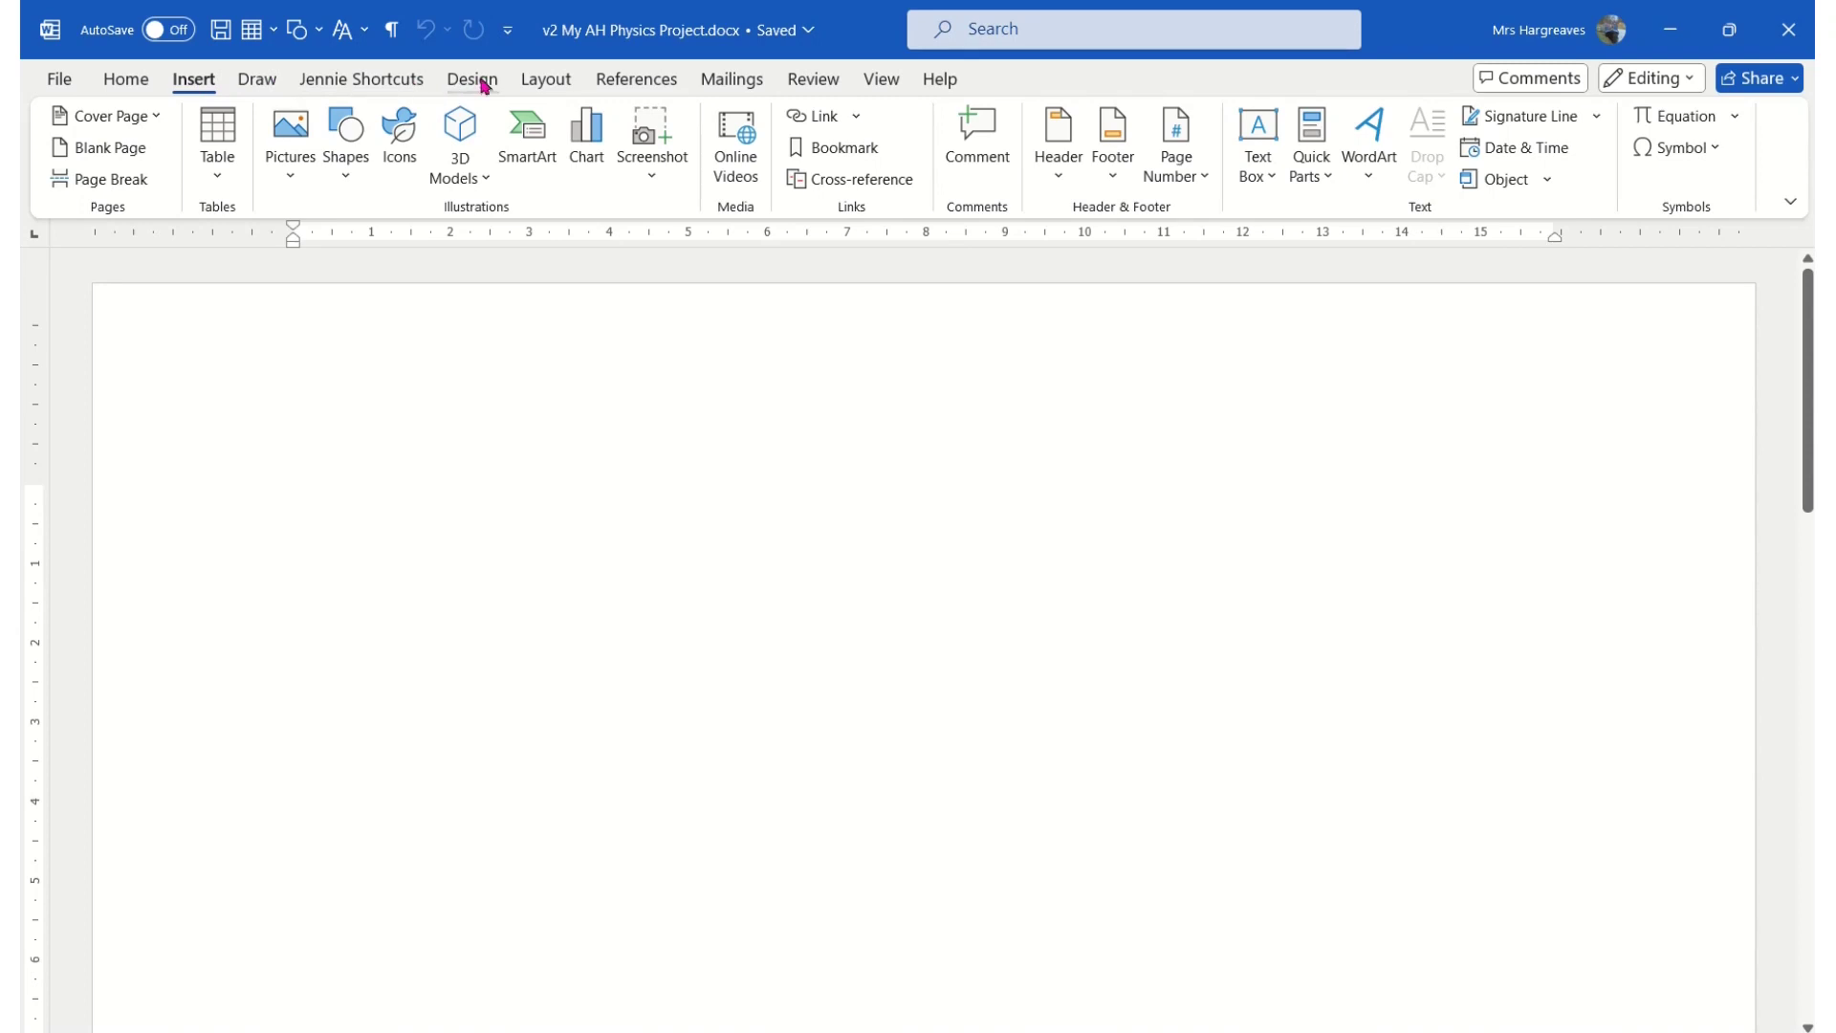
left_click(129, 132)
left_click(371, 412)
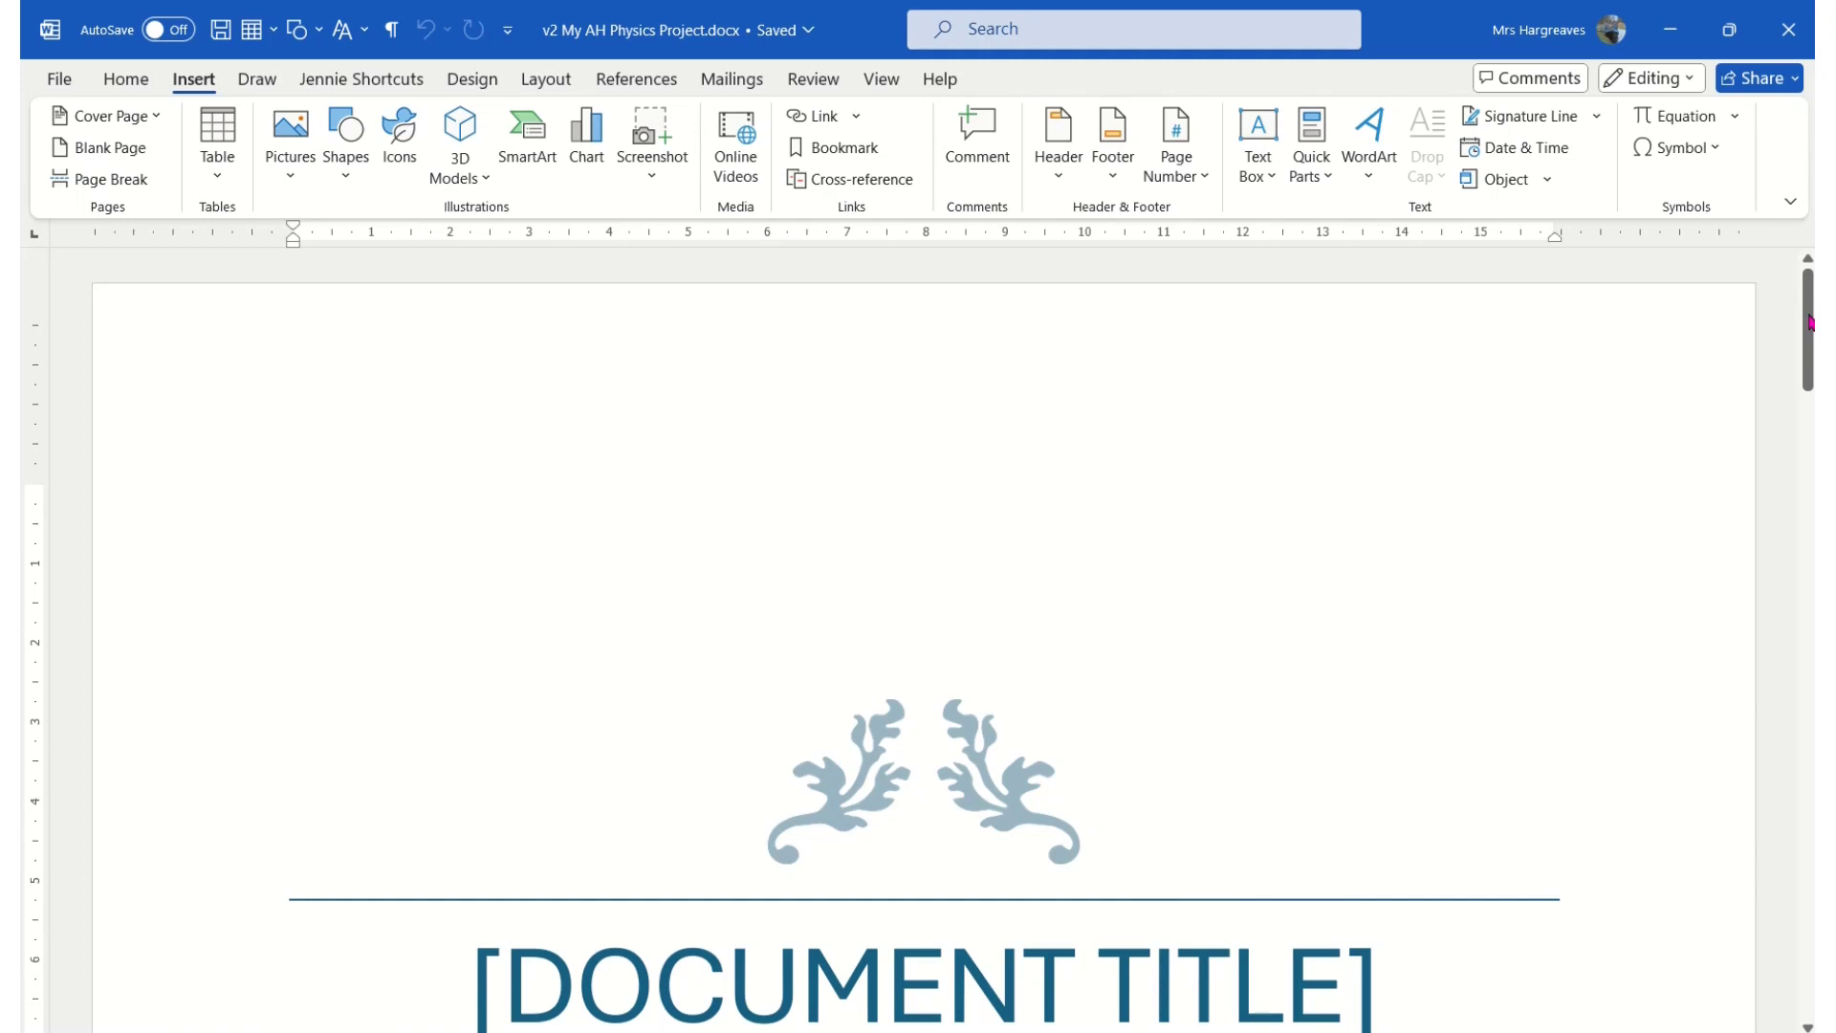
Fill in the cover page title as MY AH PHYSICS PROJECT
scroll(1320, 947, "down", 4)
left_click(545, 601)
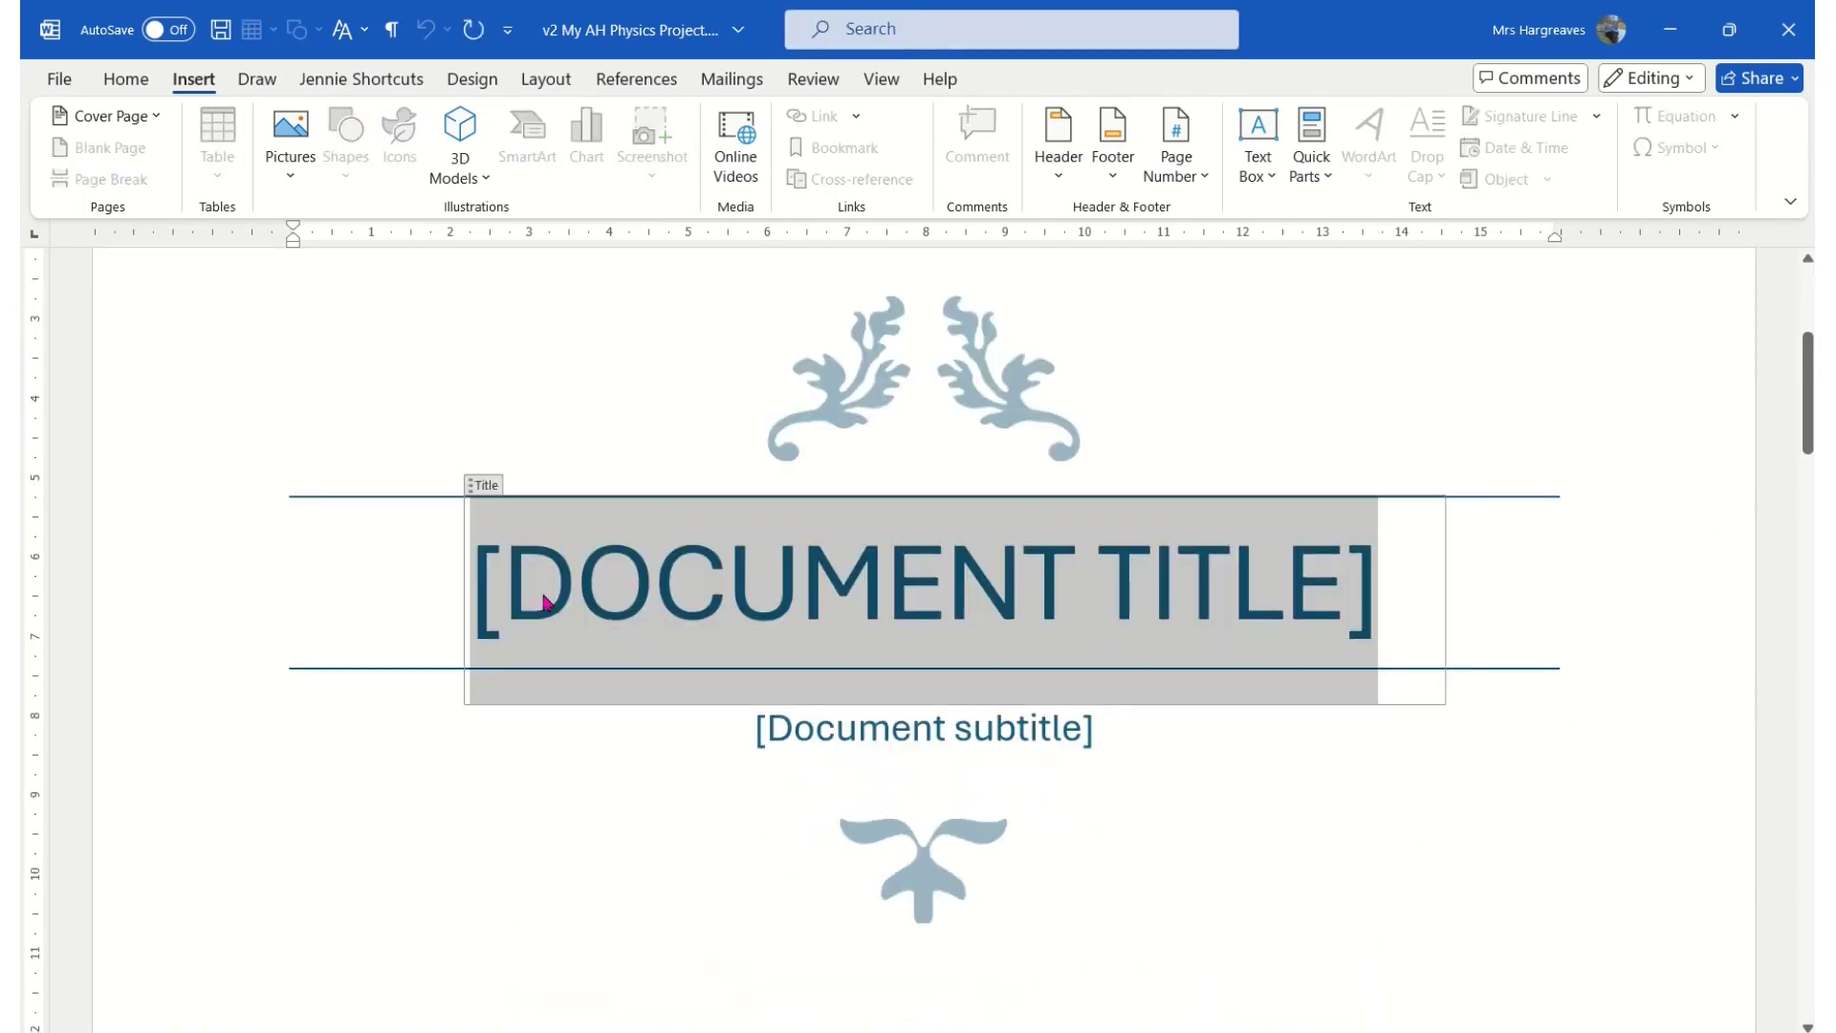
type("MY AH P")
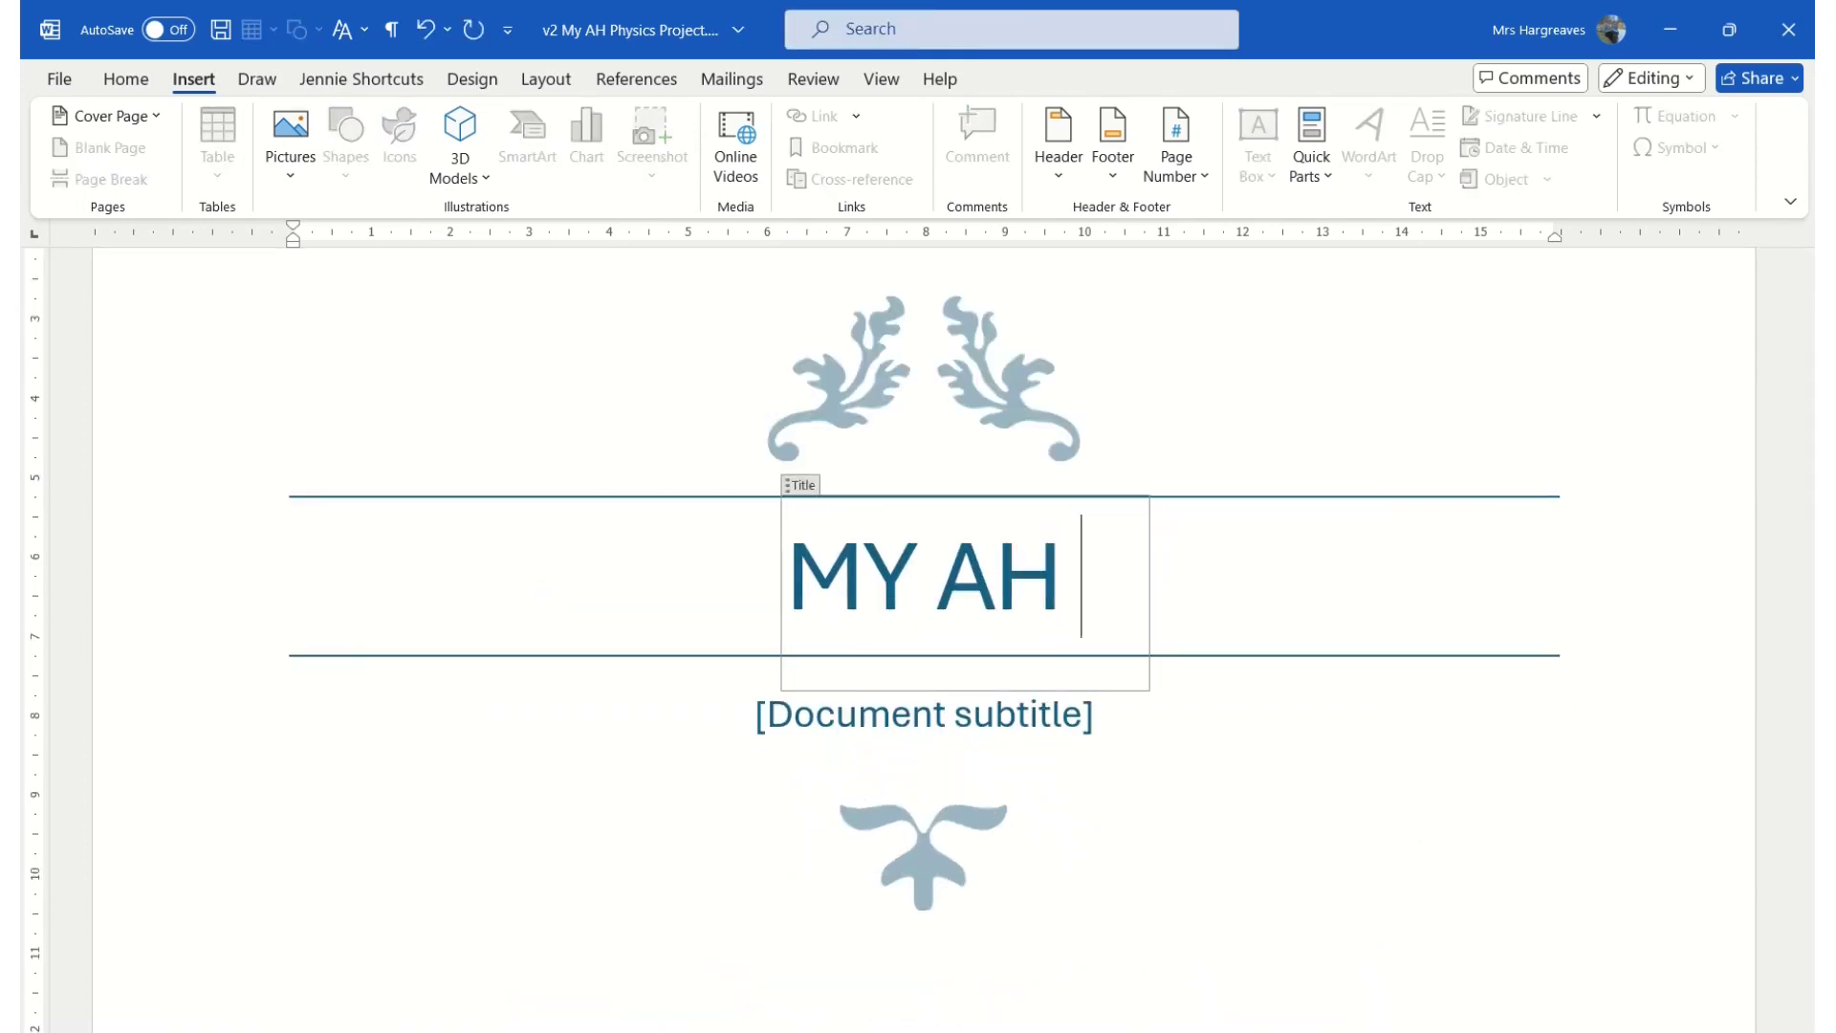
type("HYSICS PROJECT")
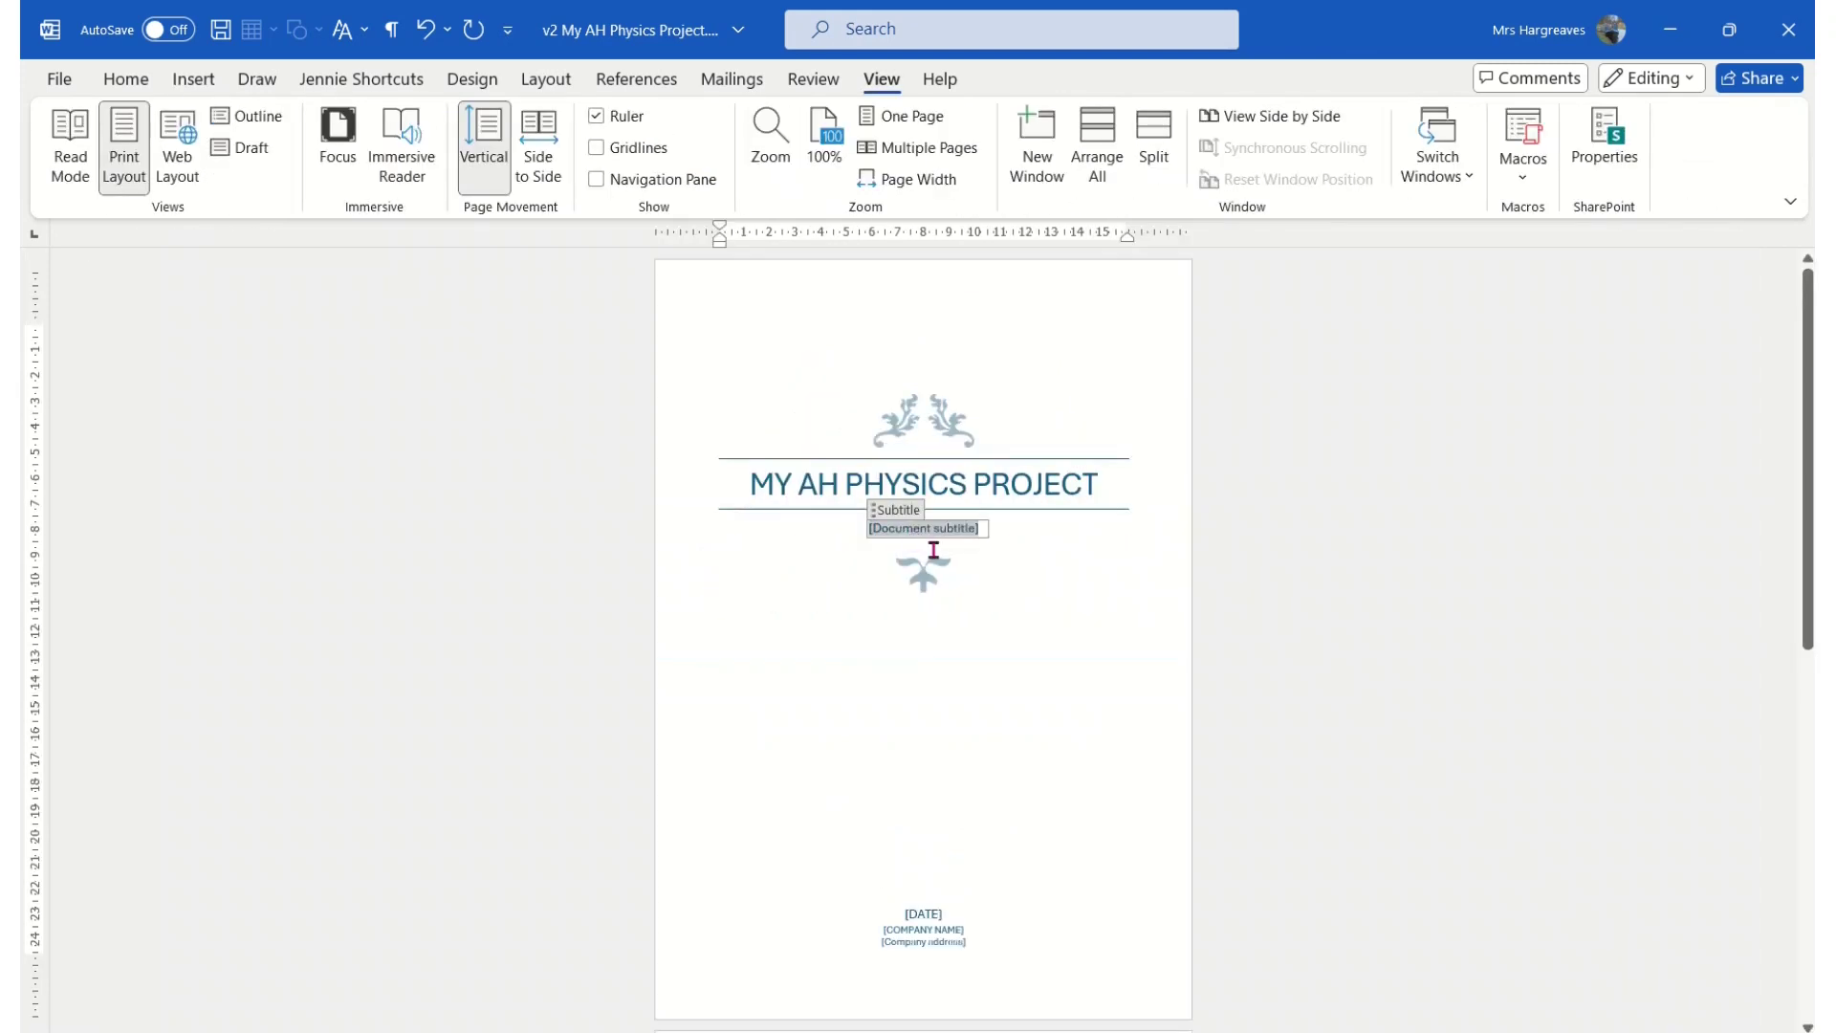
Replace the cover page subtitle placeholder with NAME:
type("NAME@")
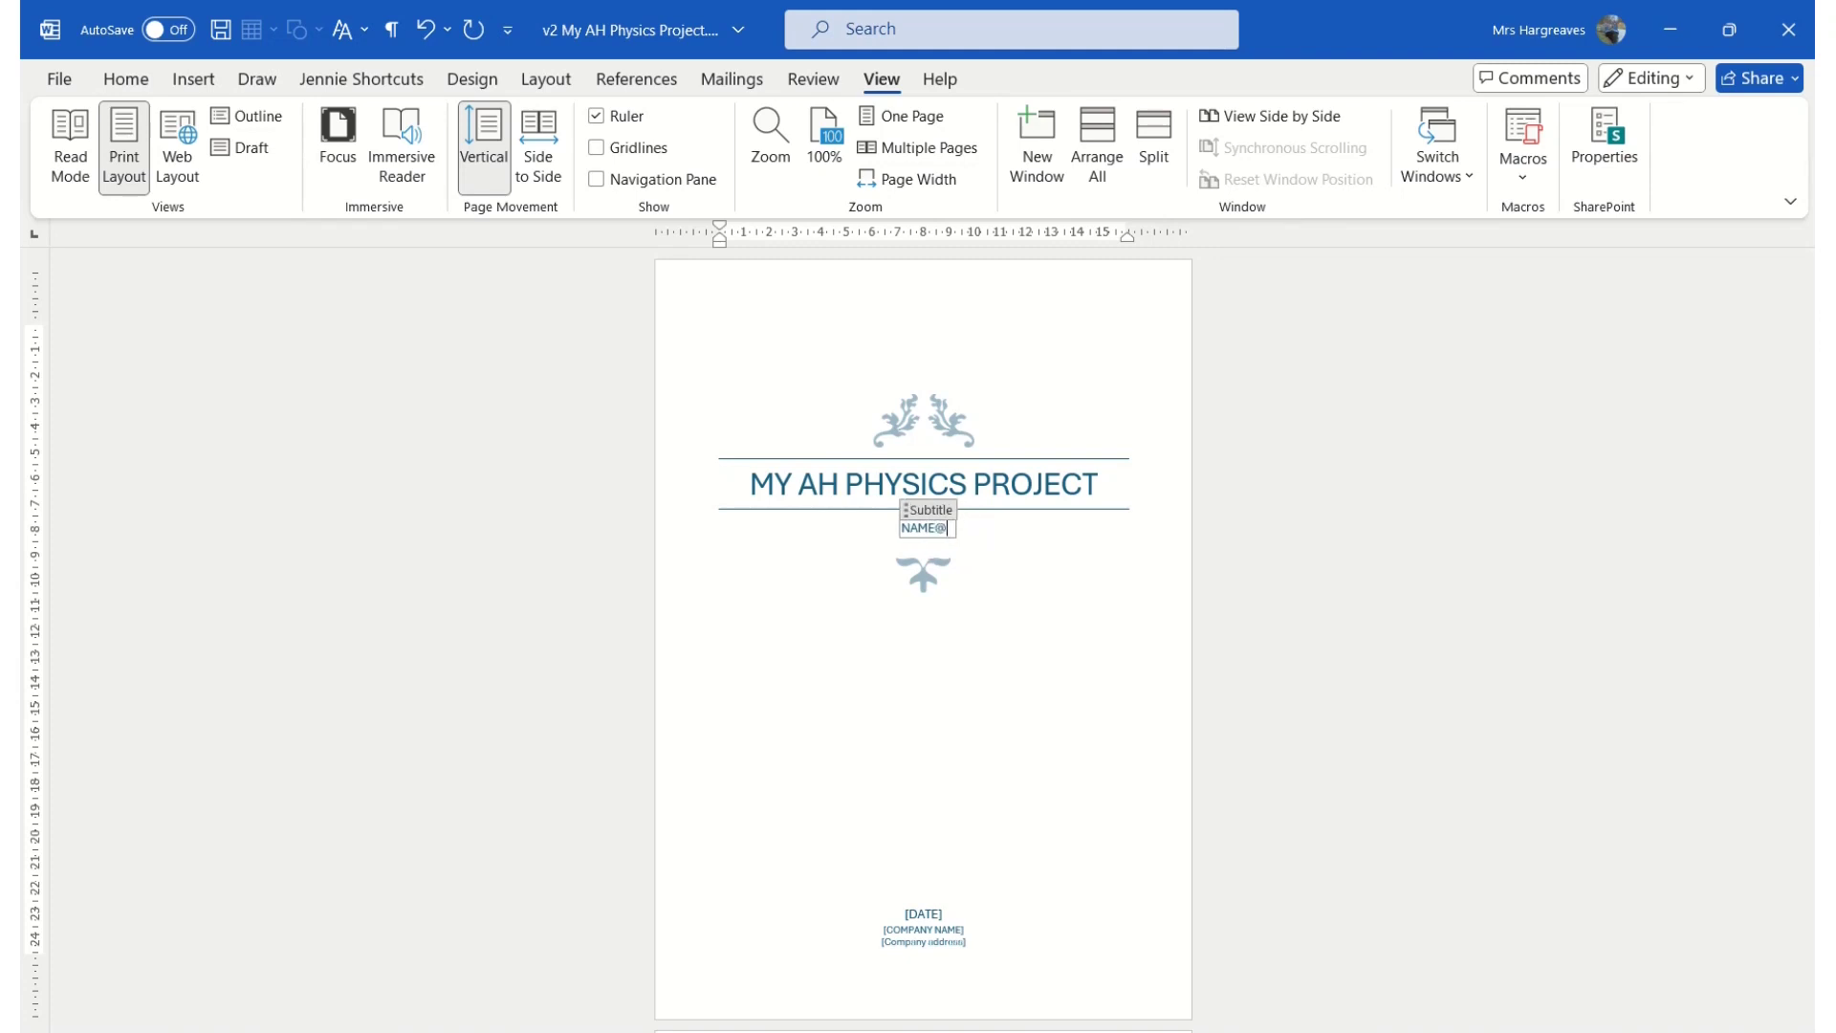
key("BackSpace")
type(":")
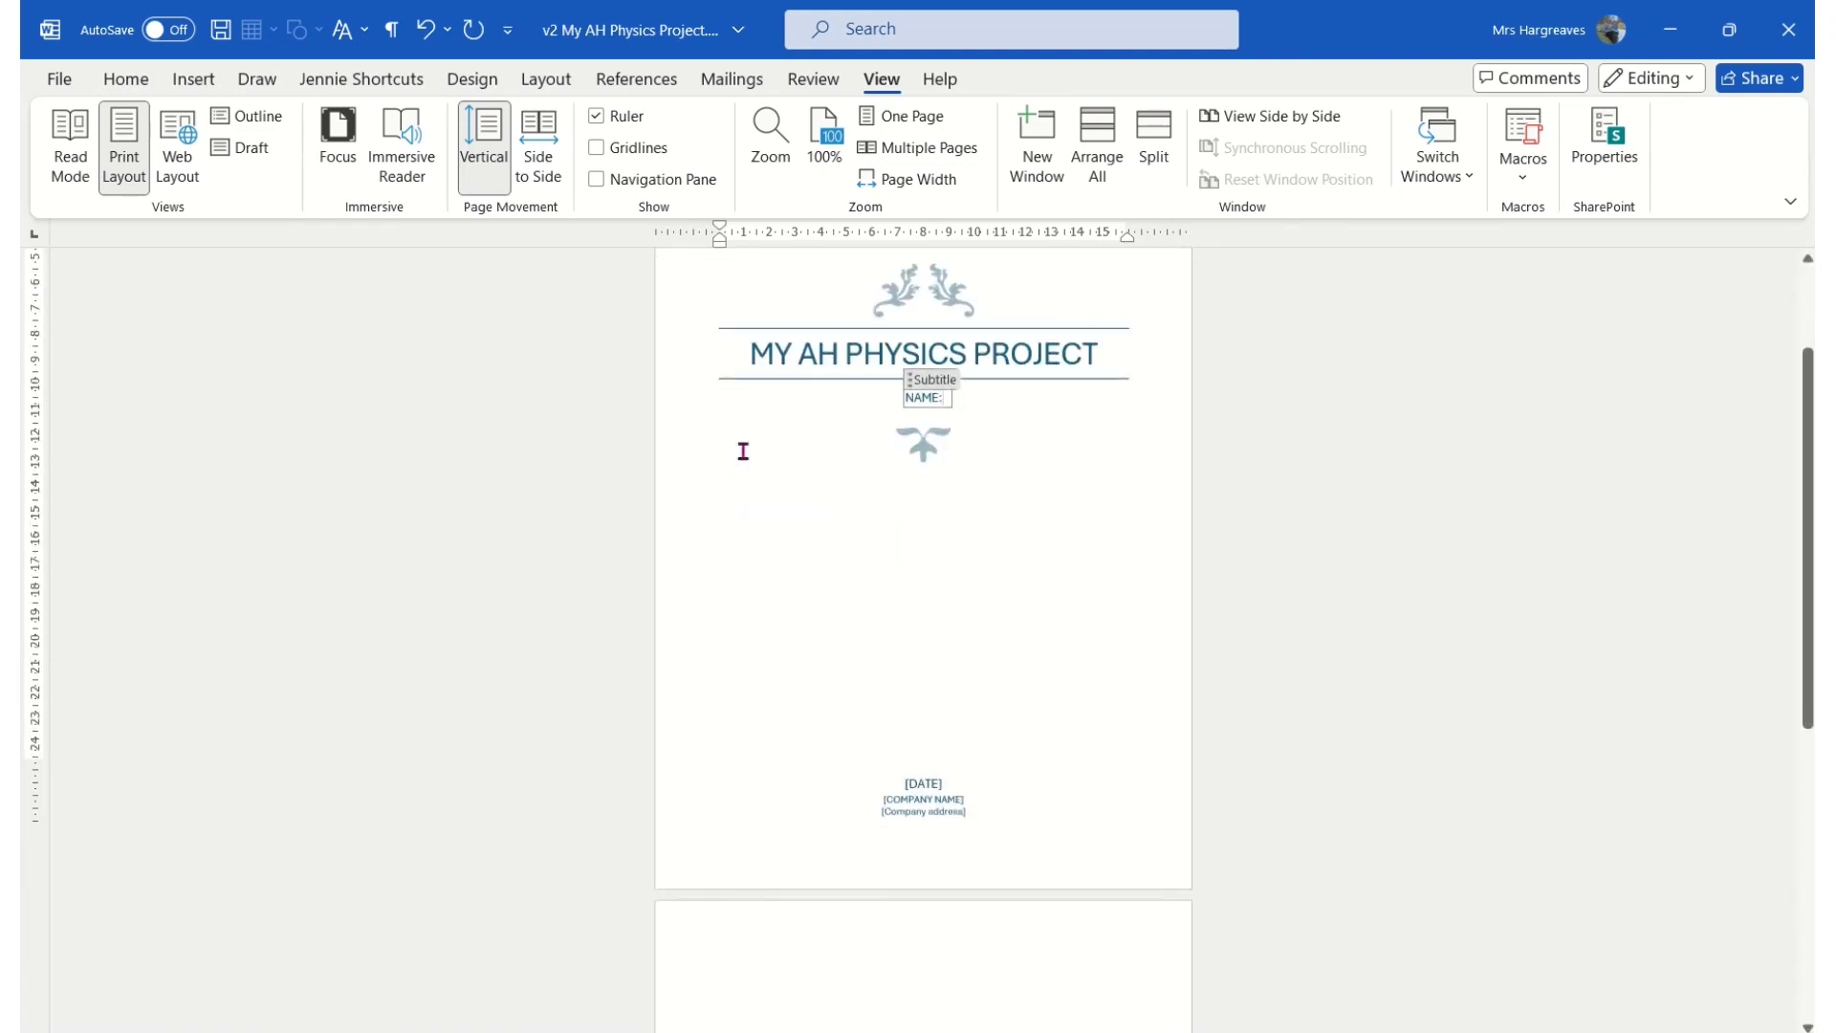
Insert the Automatic Table 1 table of contents on the blank page after the cover page
scroll(742, 574, "down", 3)
left_click(741, 826)
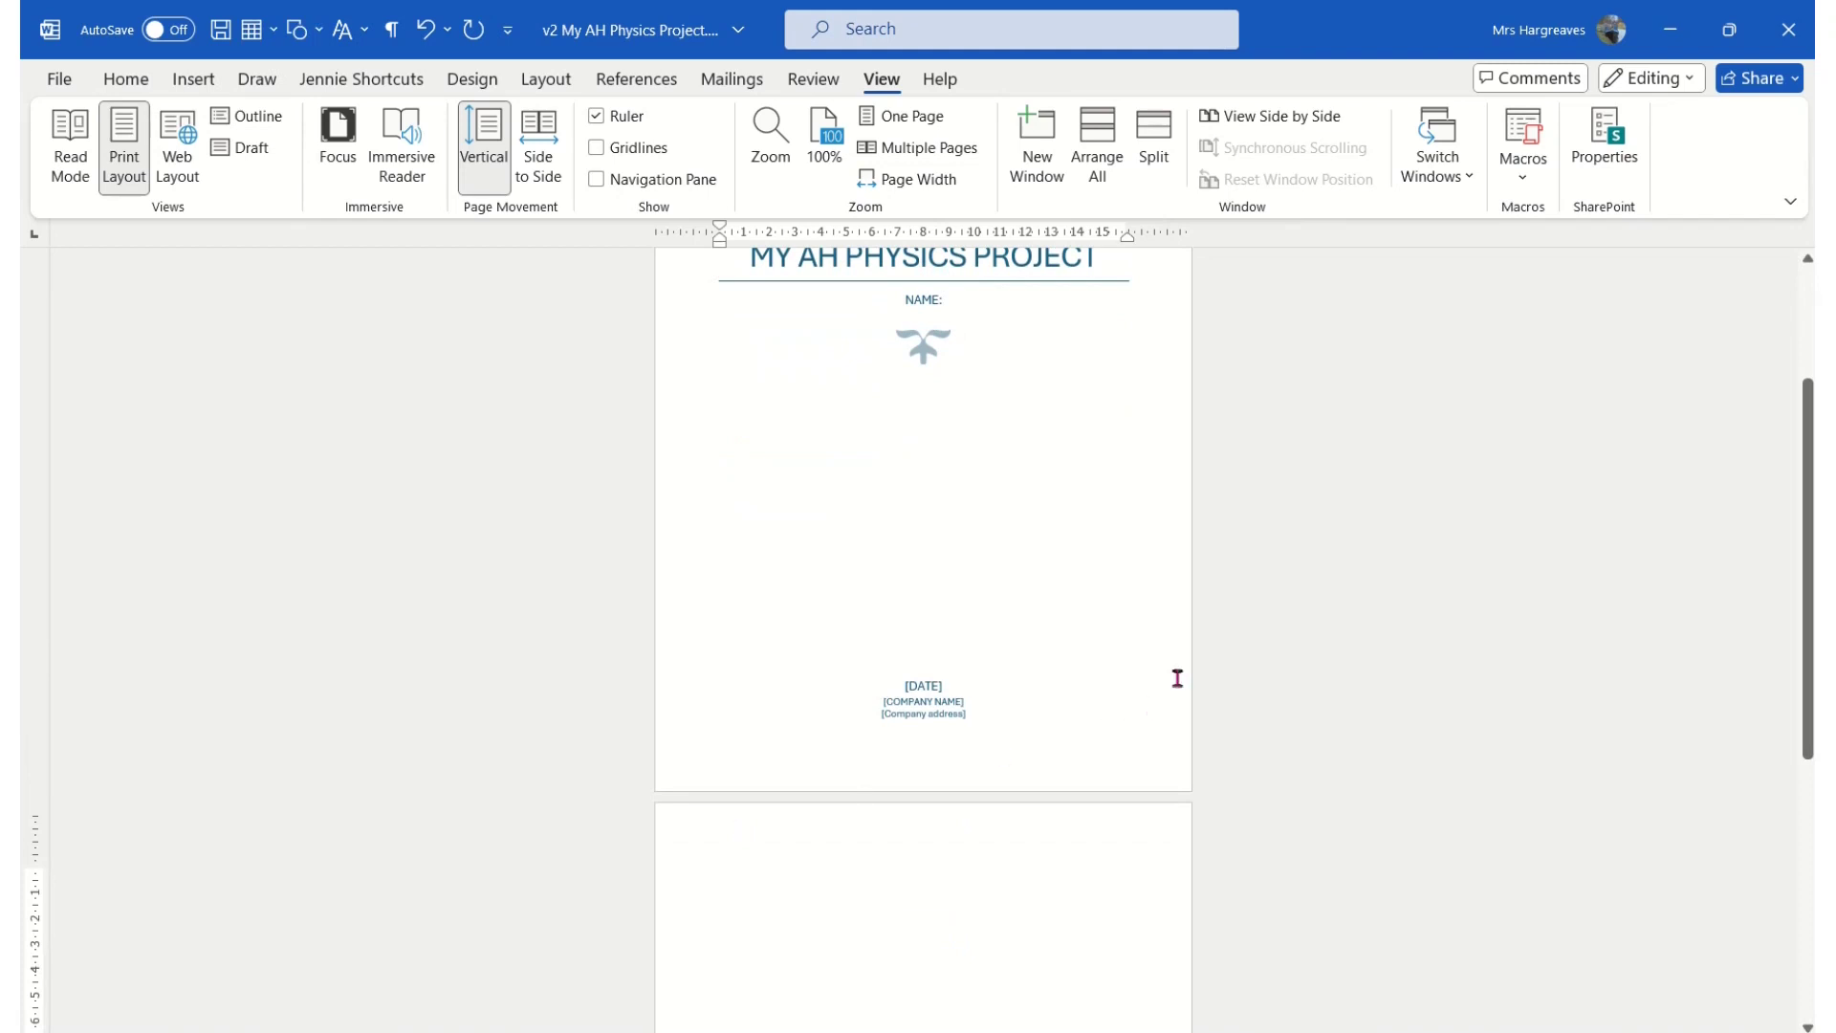
scroll(1115, 504, "down", 1)
mouse_move(1816, 545)
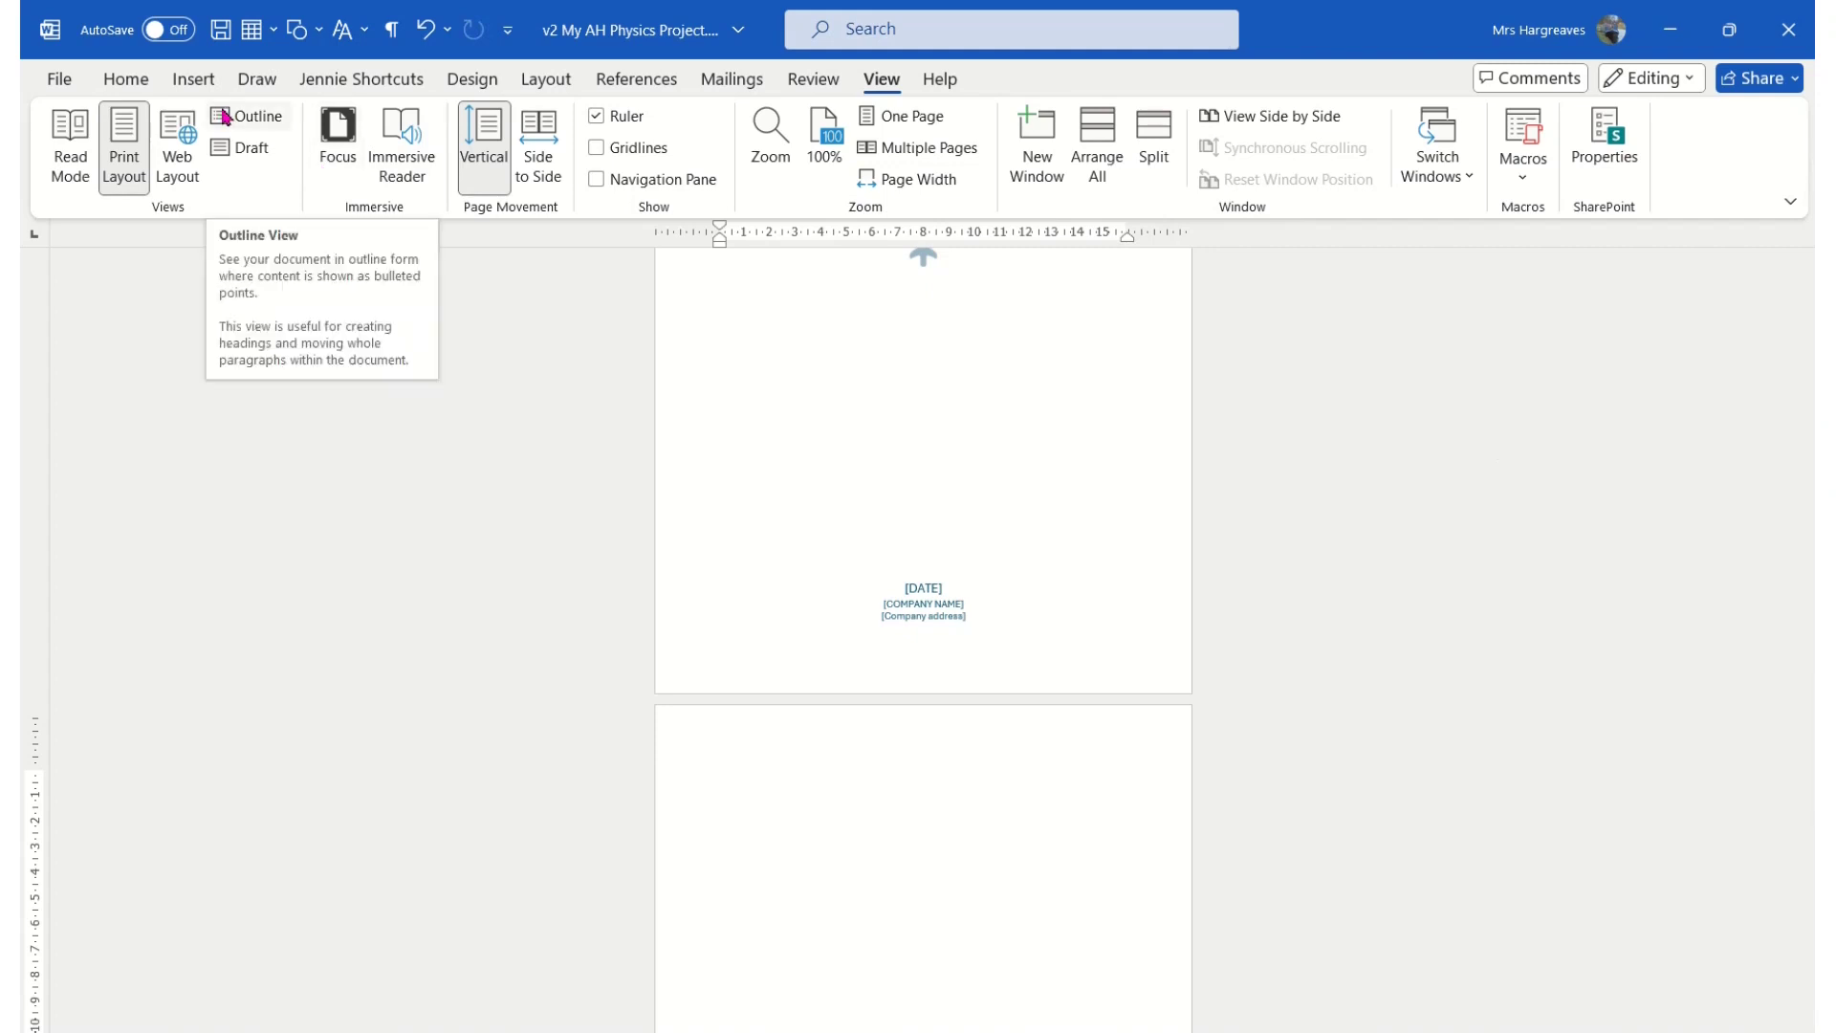
left_click(639, 80)
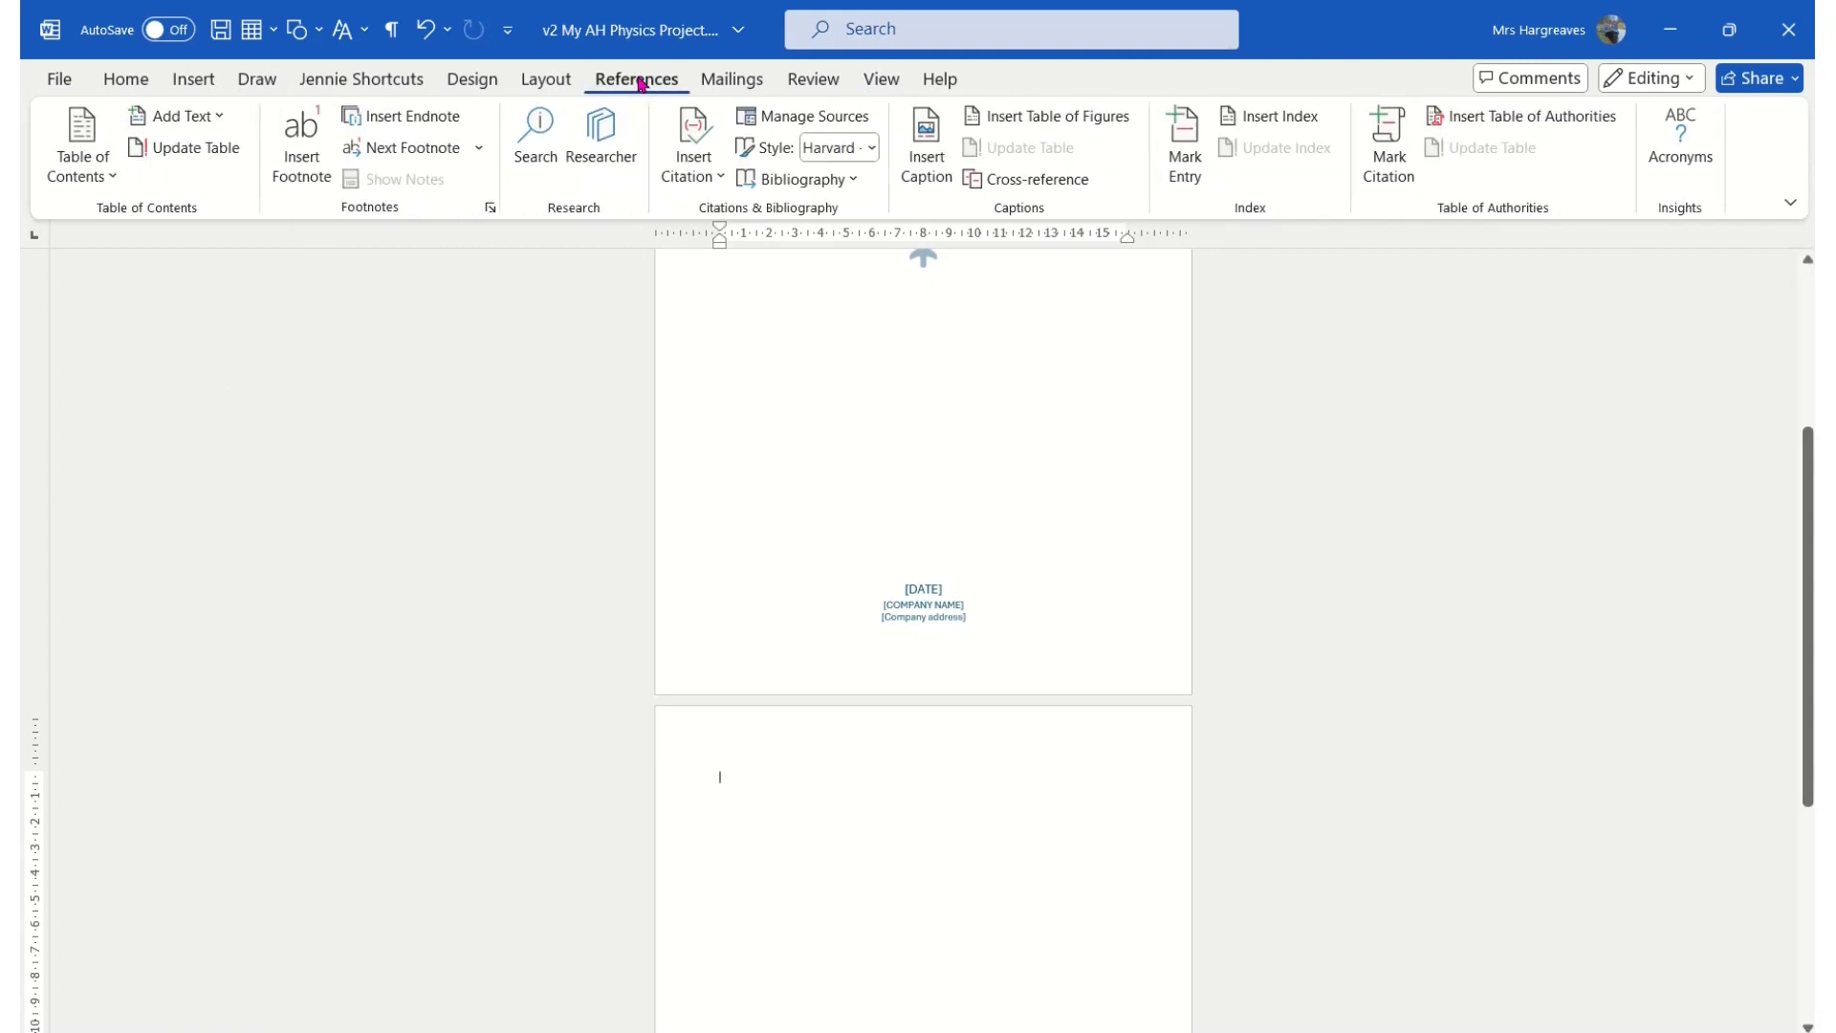
left_click(89, 172)
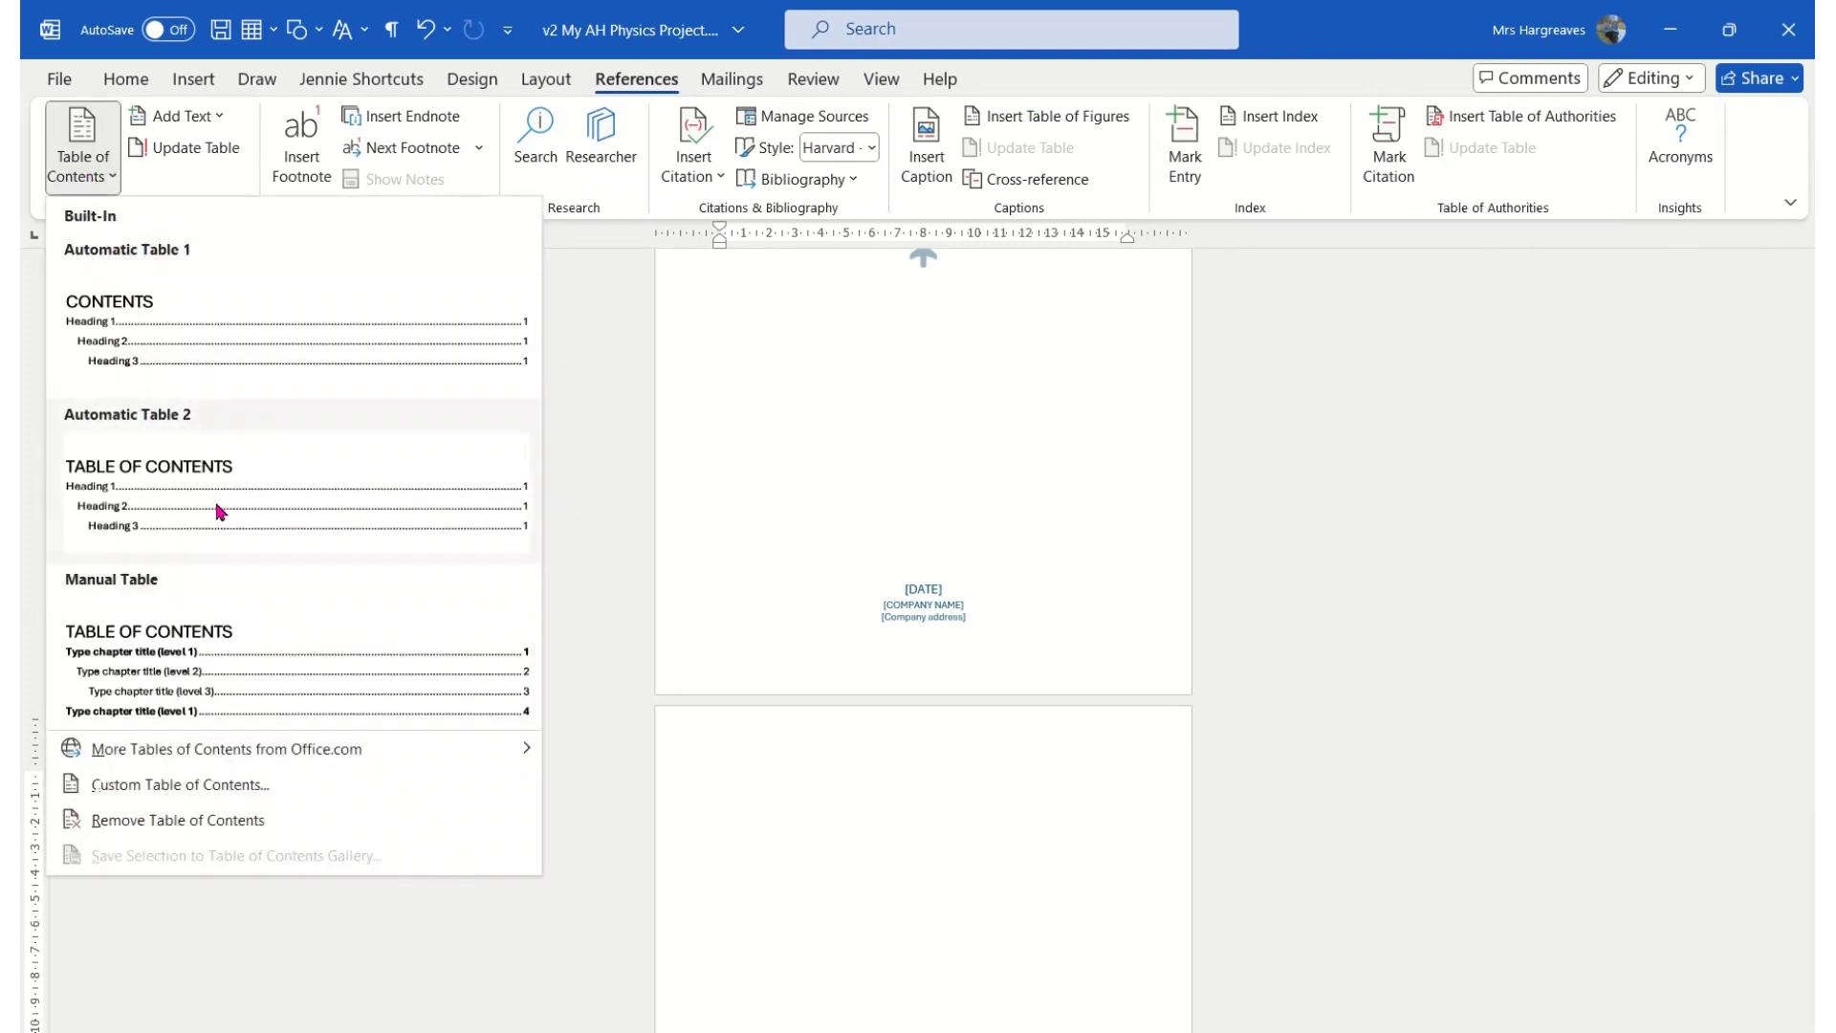
left_click(246, 344)
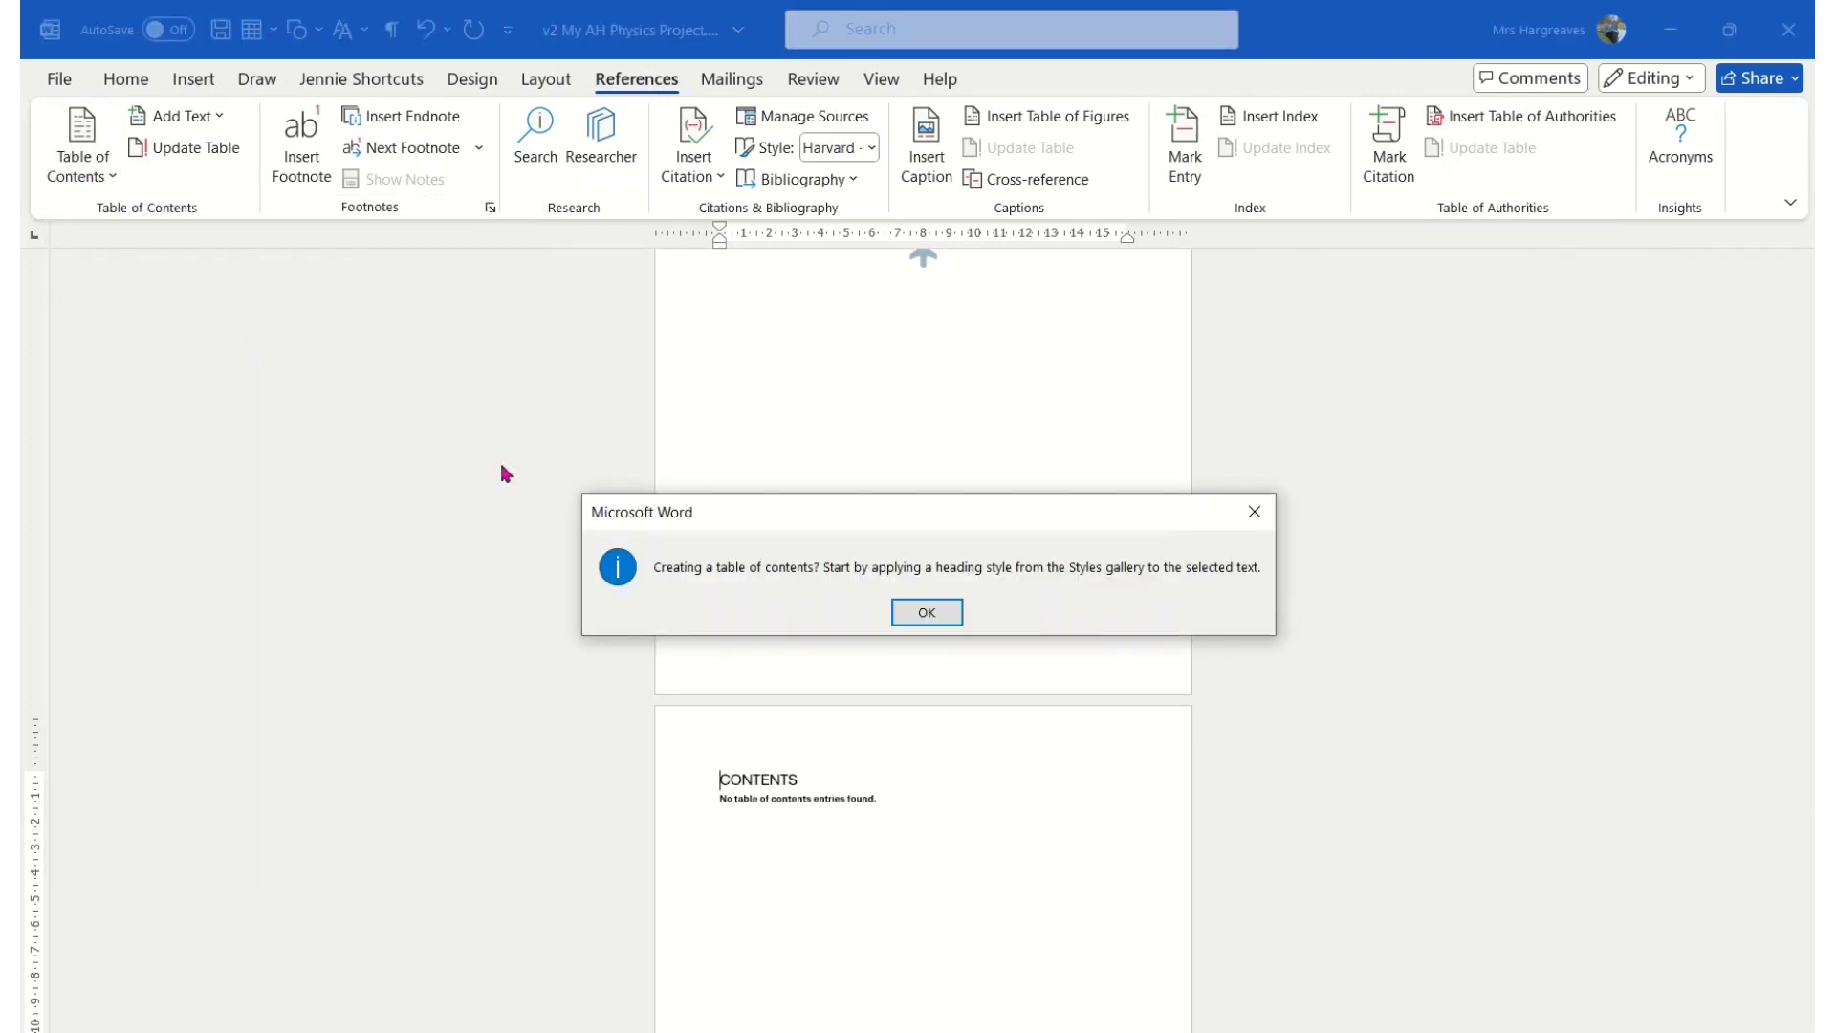
left_click(897, 605)
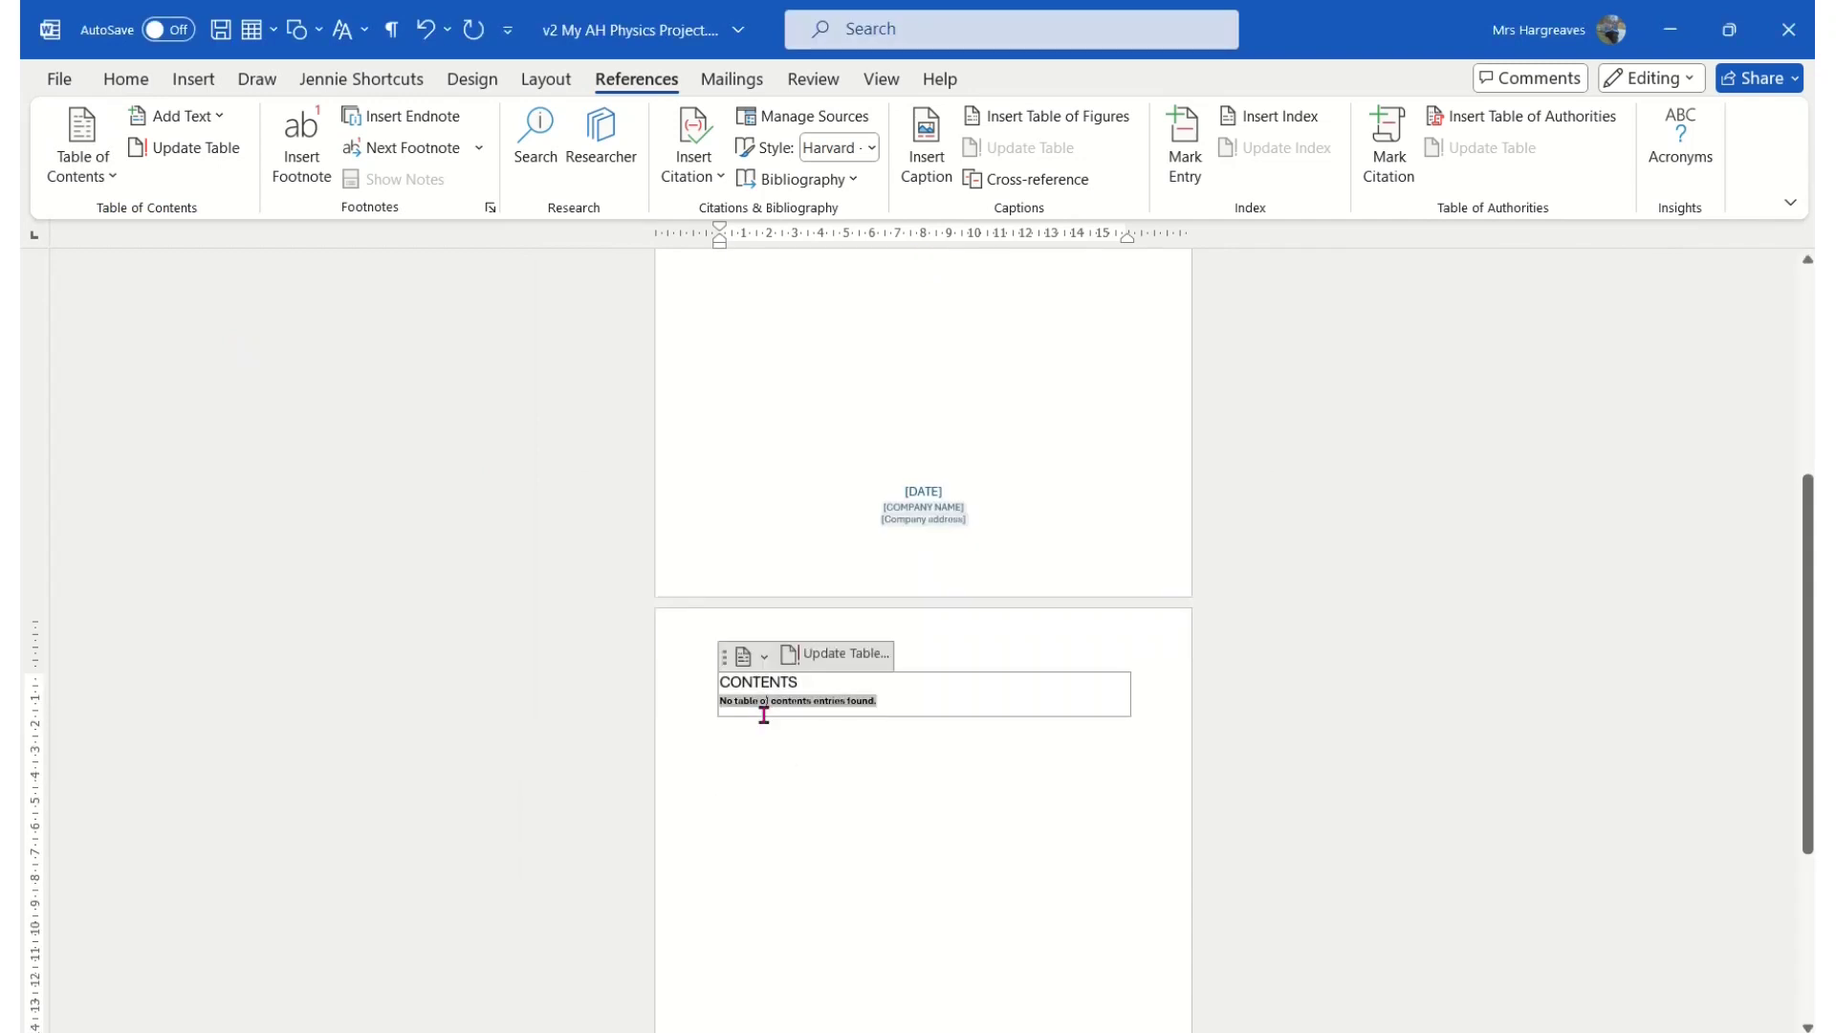
scroll(885, 712, "down", 1)
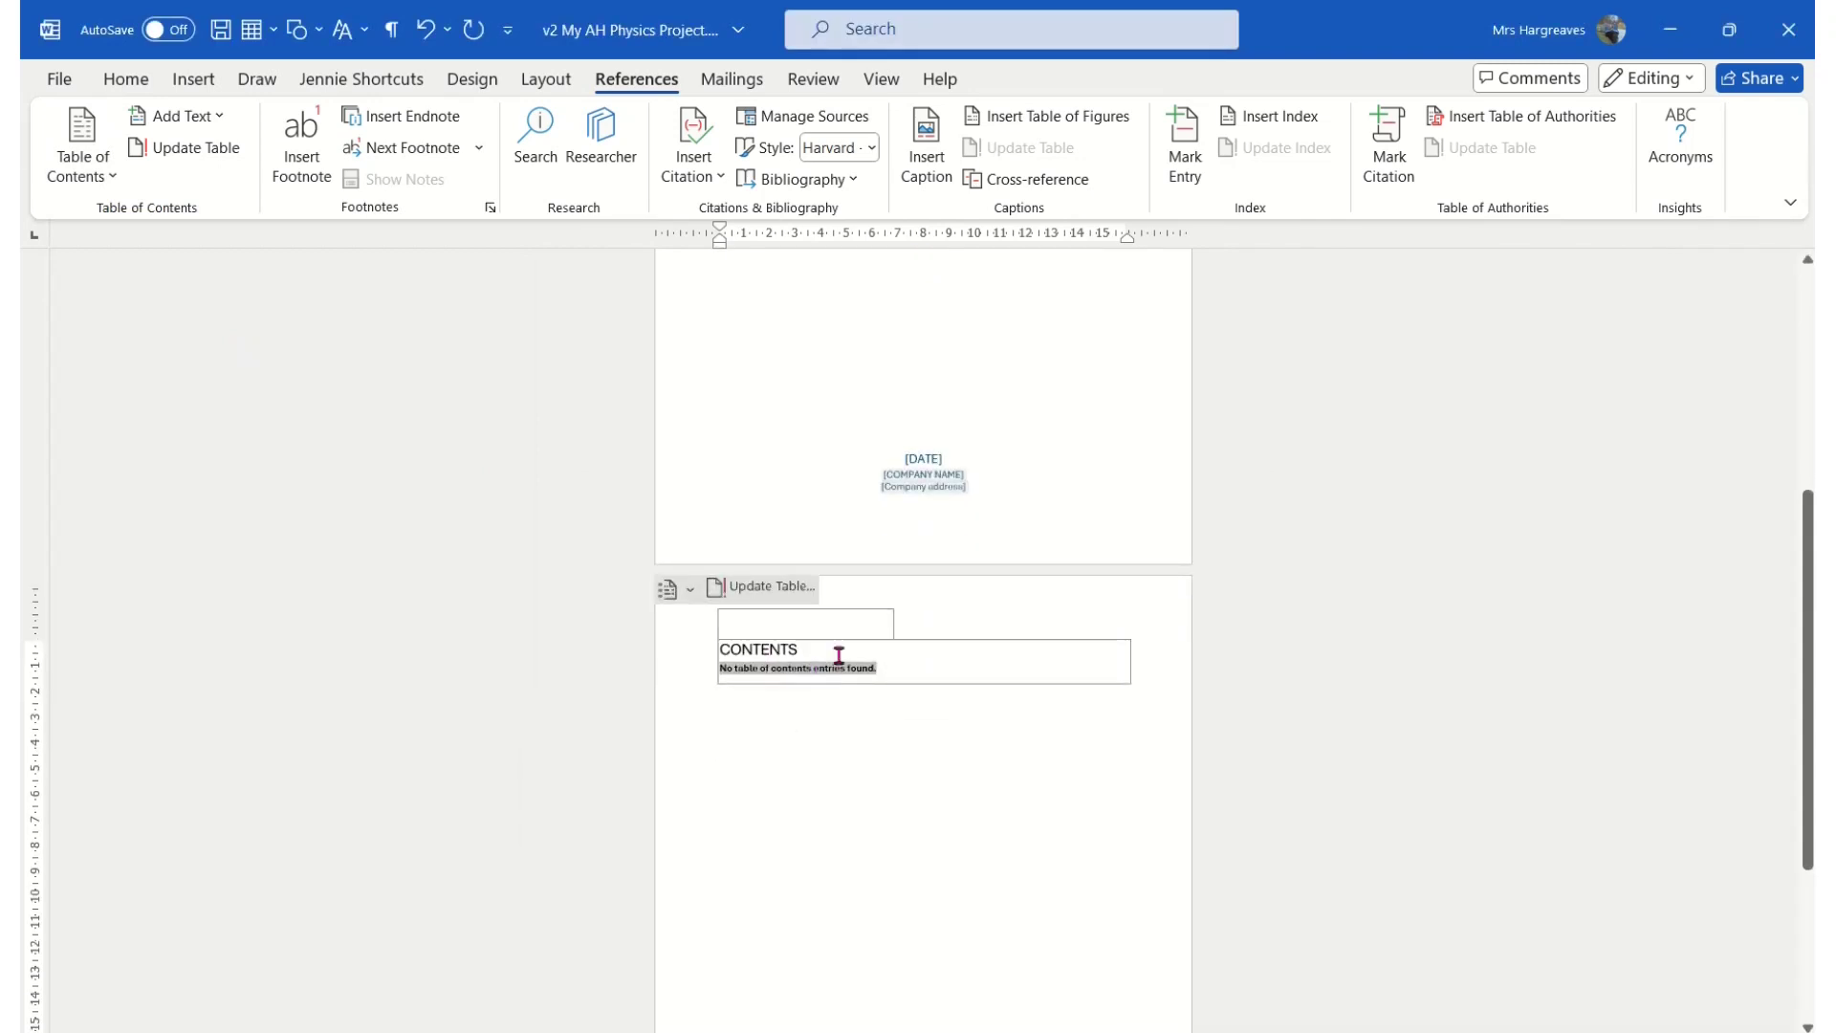
scroll(829, 673, "down", 2)
scroll(829, 673, "down", 5)
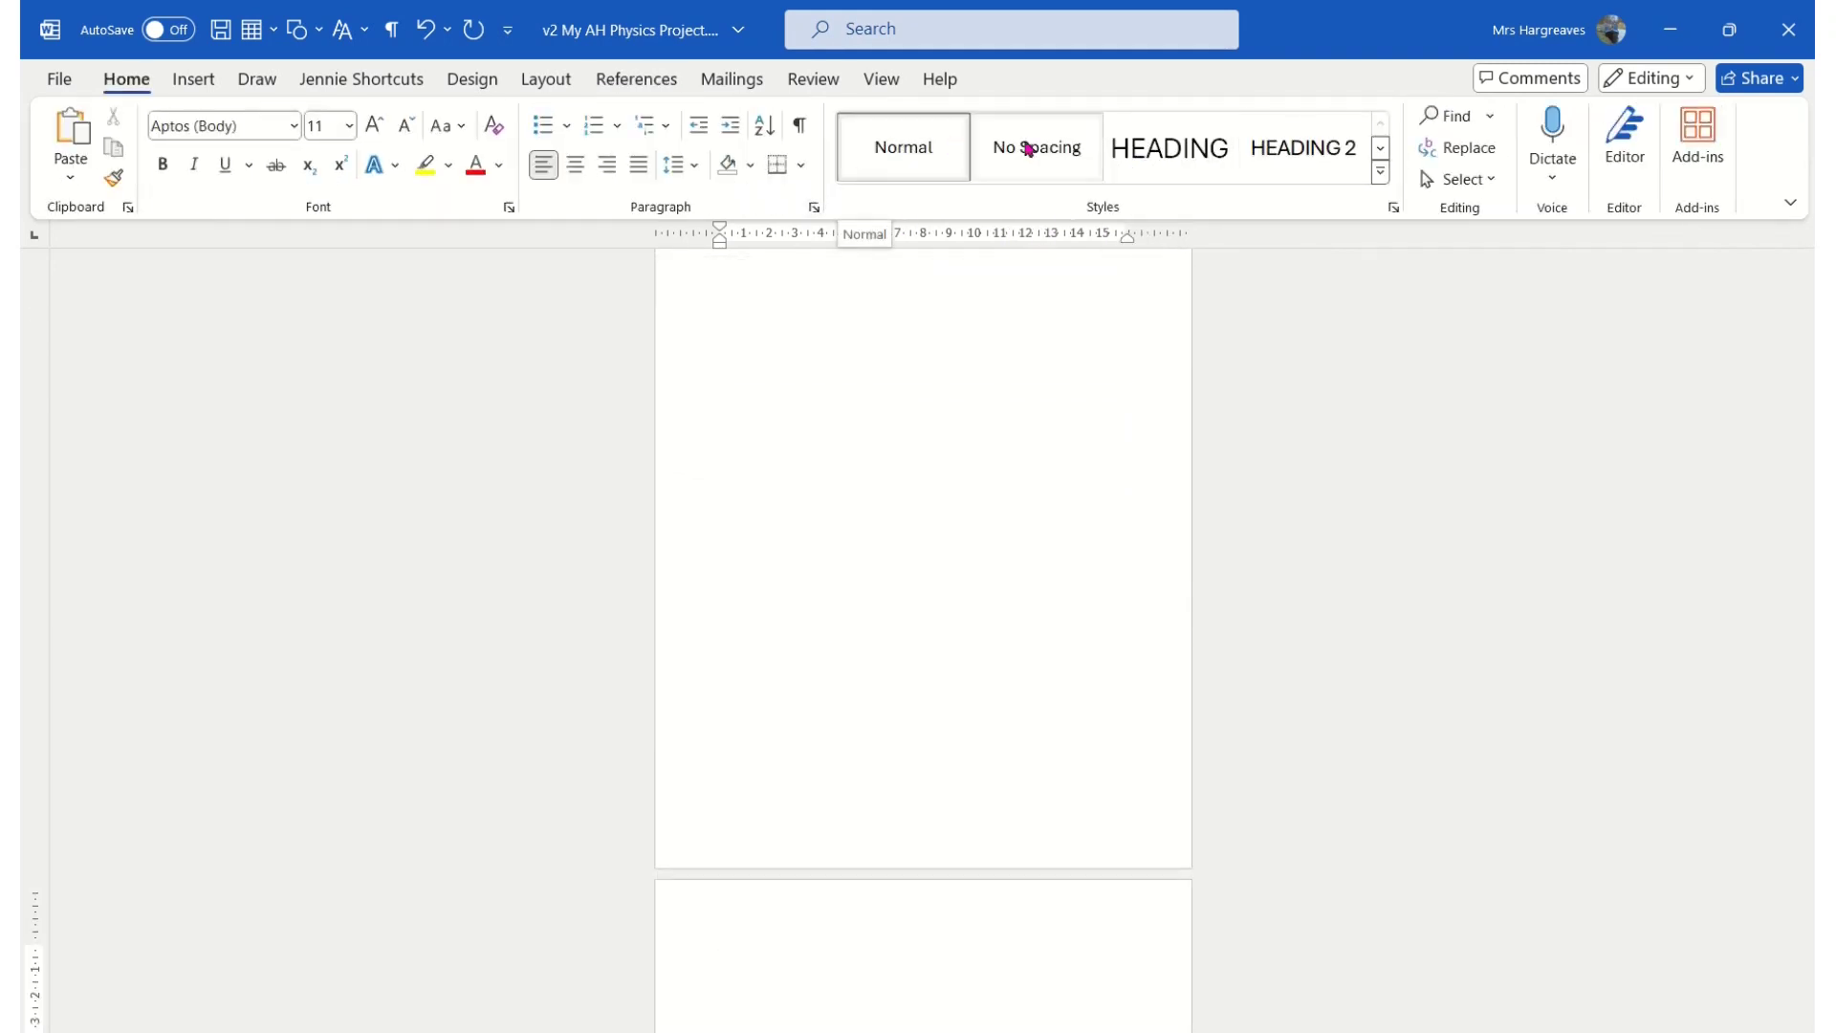
Look through the built-in style sets for the document's title and heading formatting
left_click(469, 86)
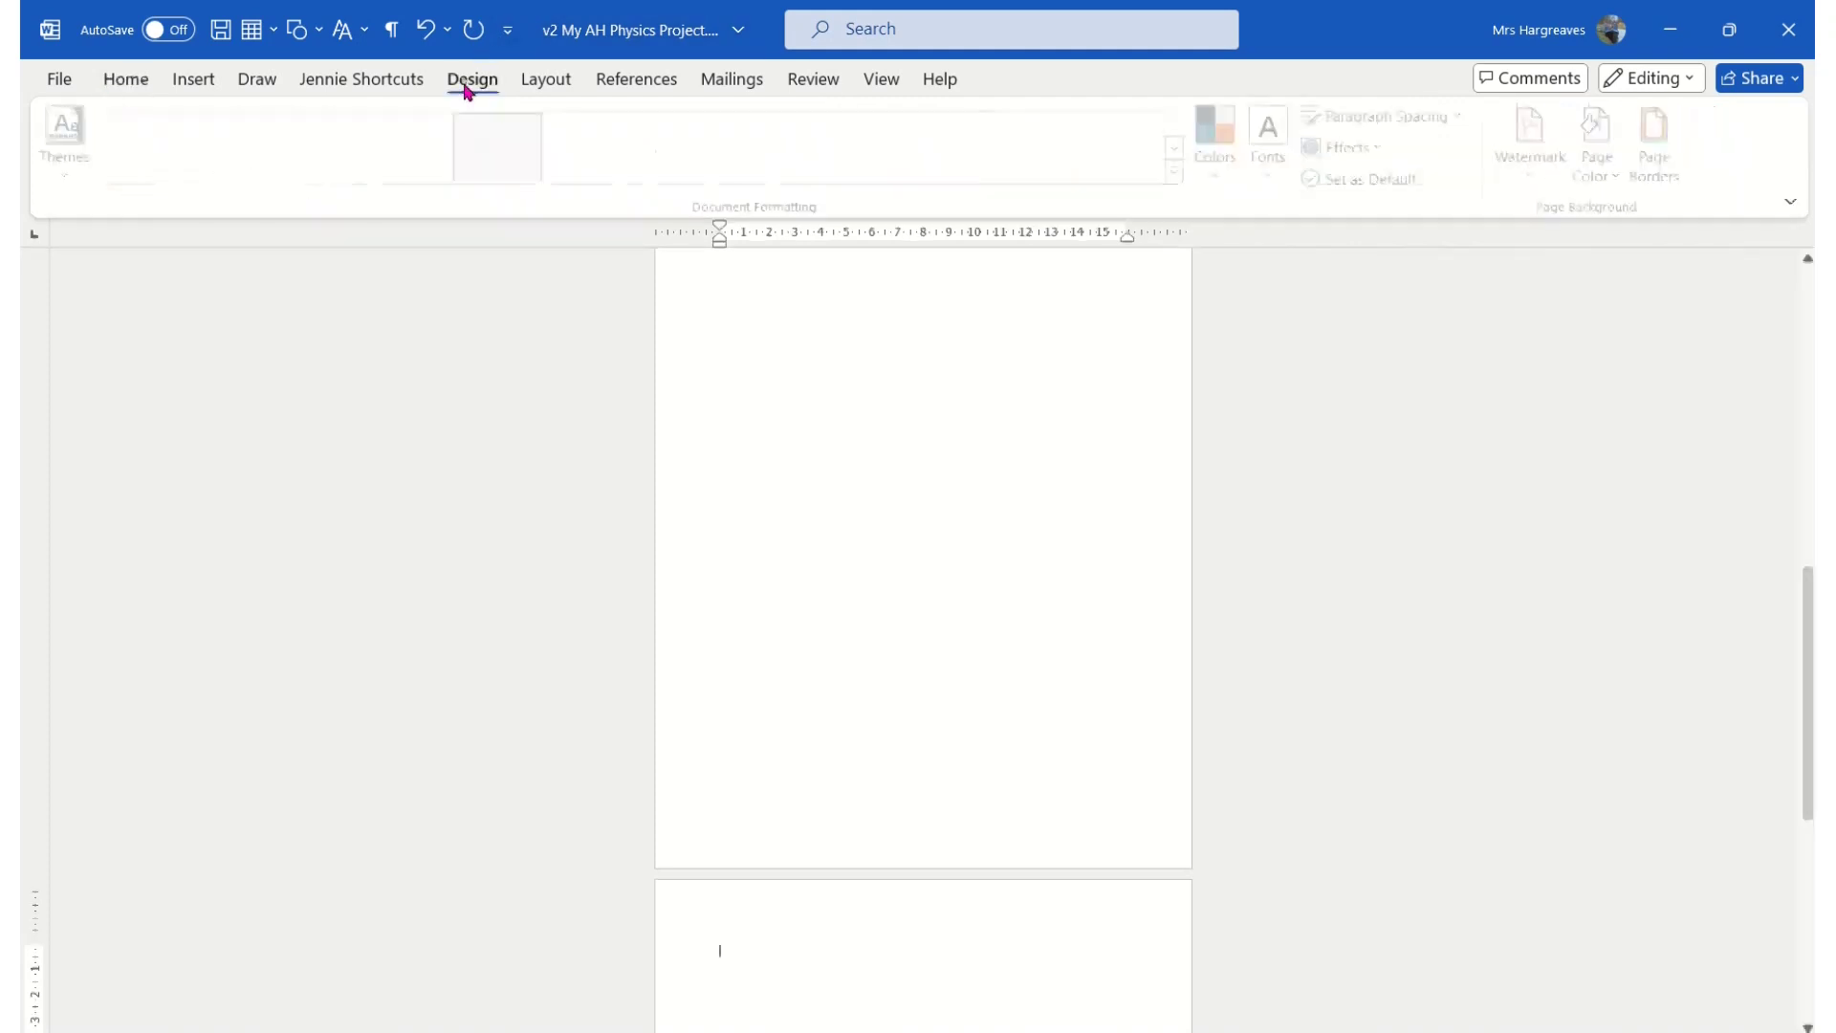
left_click(1181, 174)
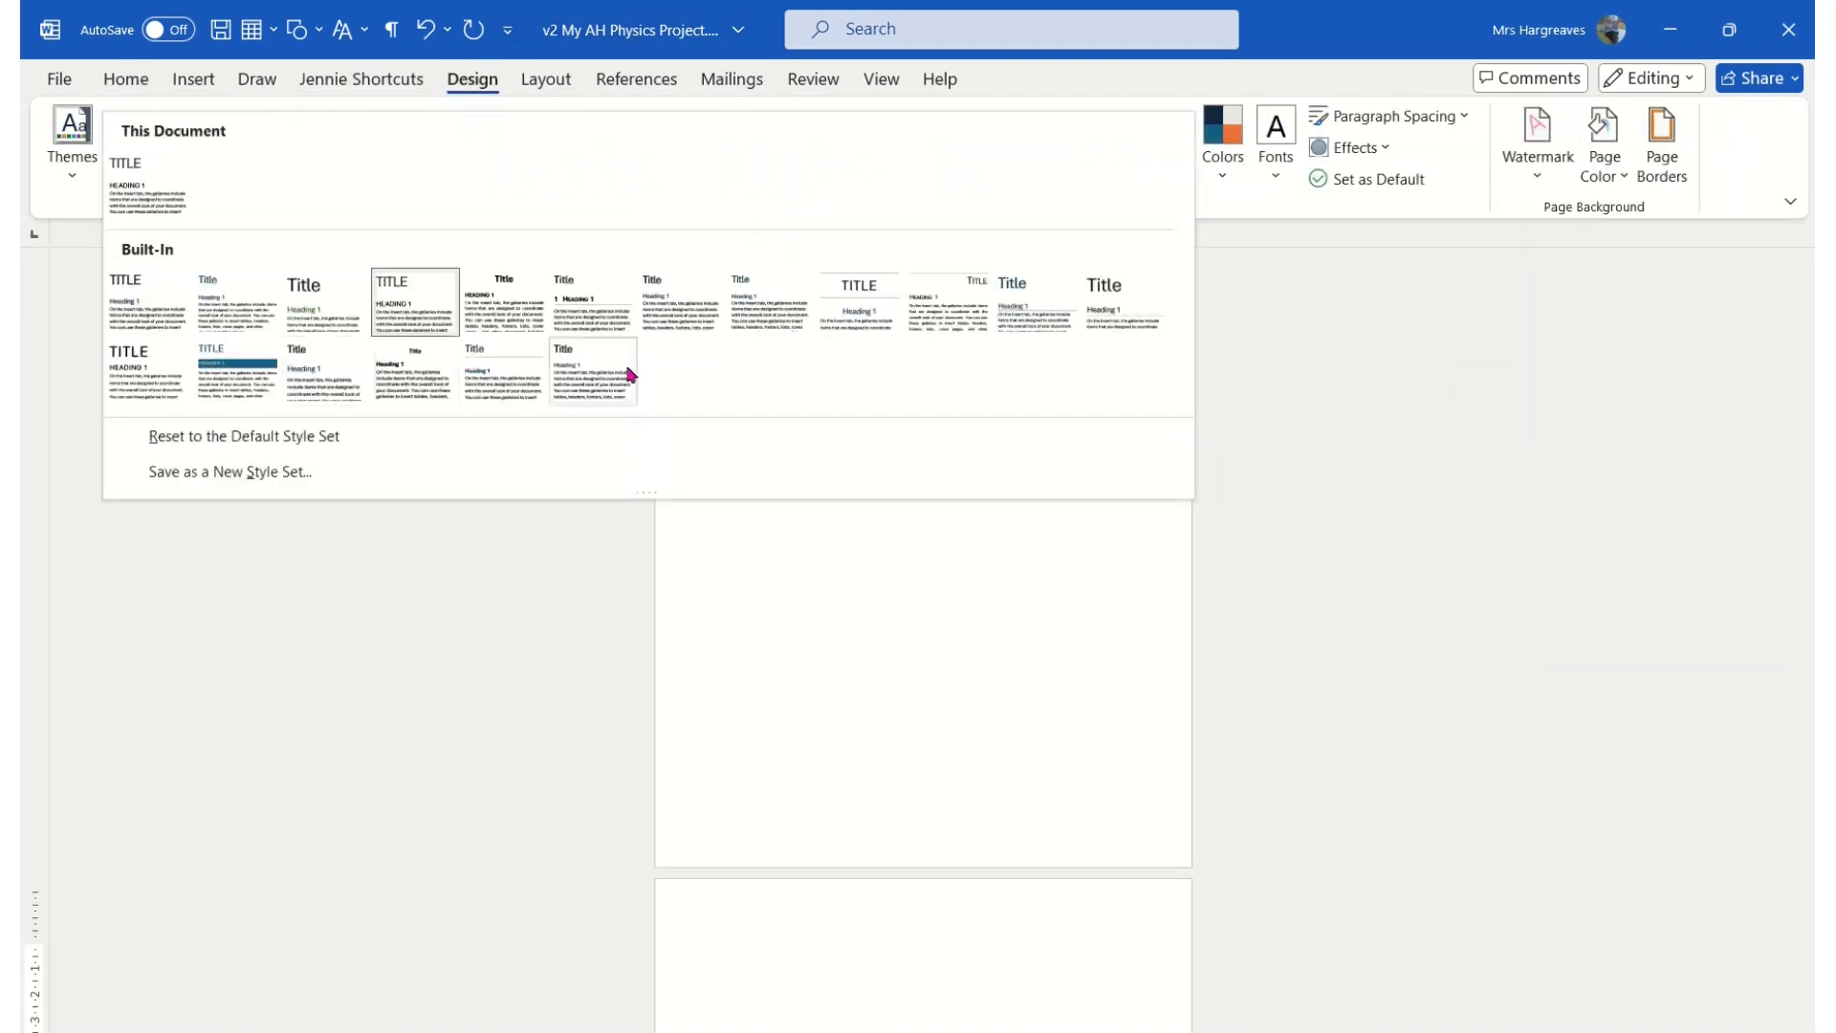
left_click(126, 78)
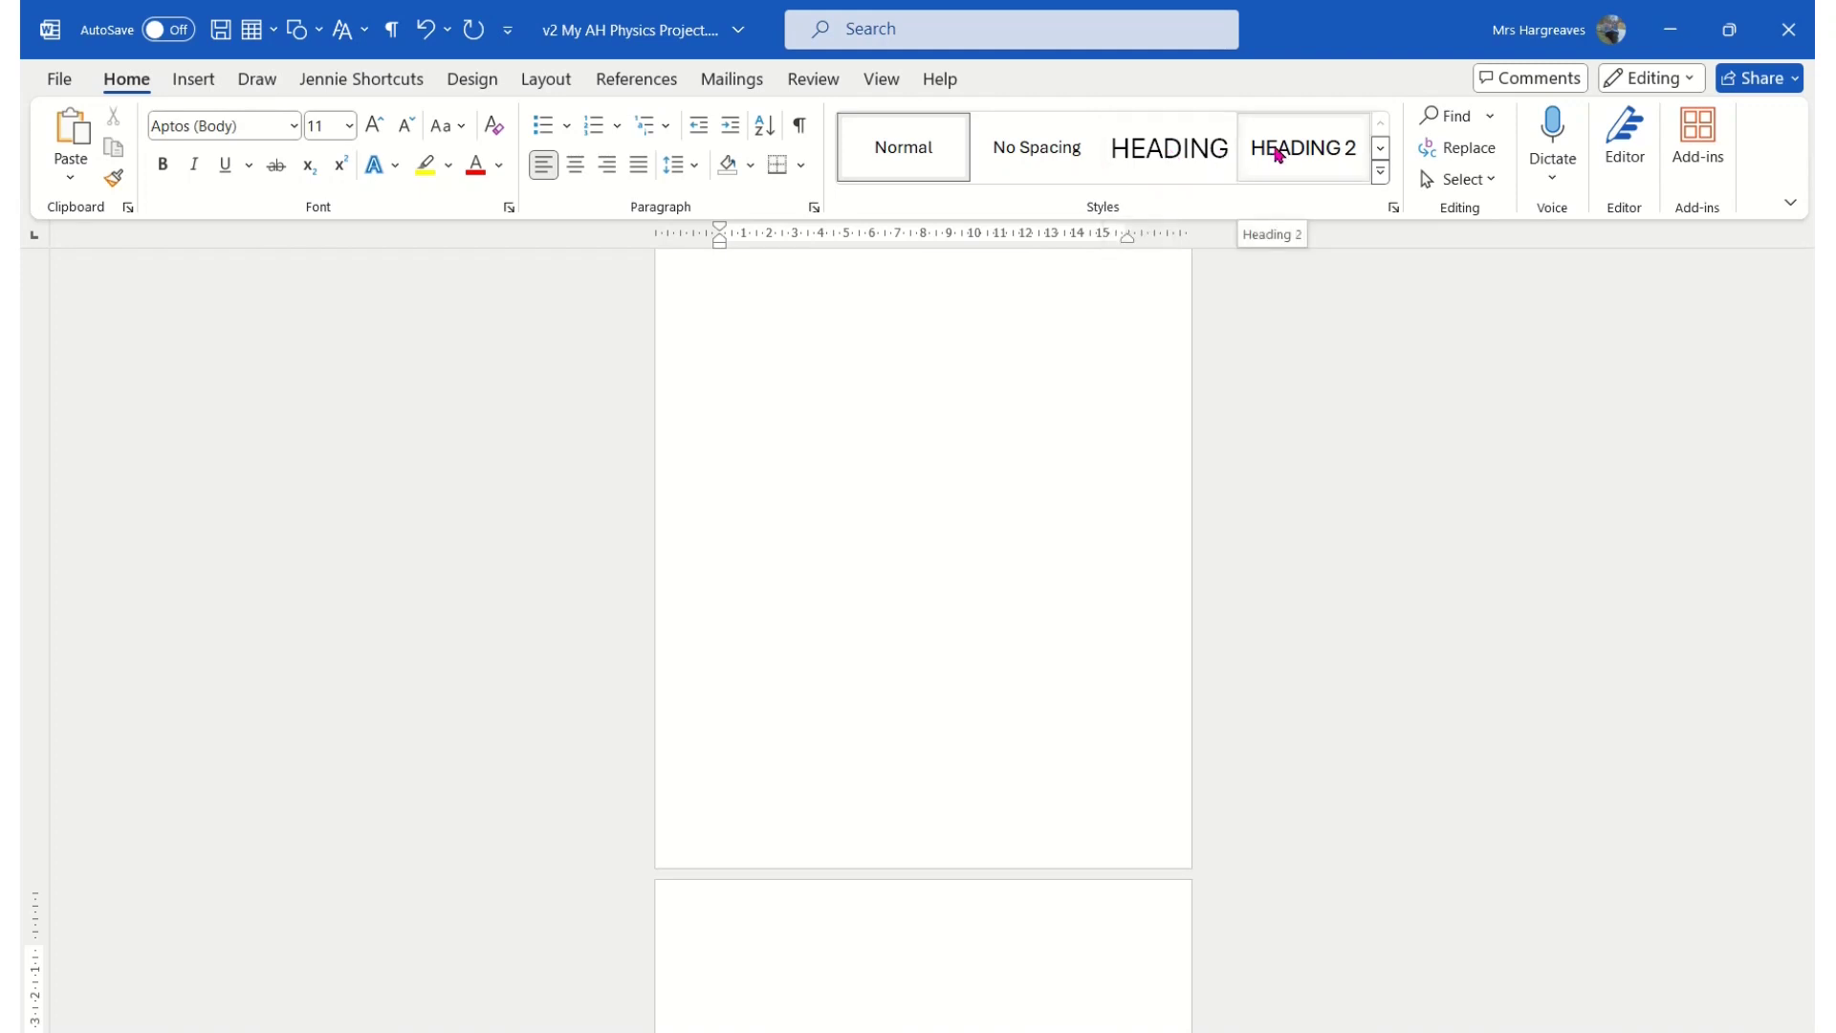
Add the heading ABSTRACT in the Heading 1 style on the page after the contents and start a new page
left_click(1169, 158)
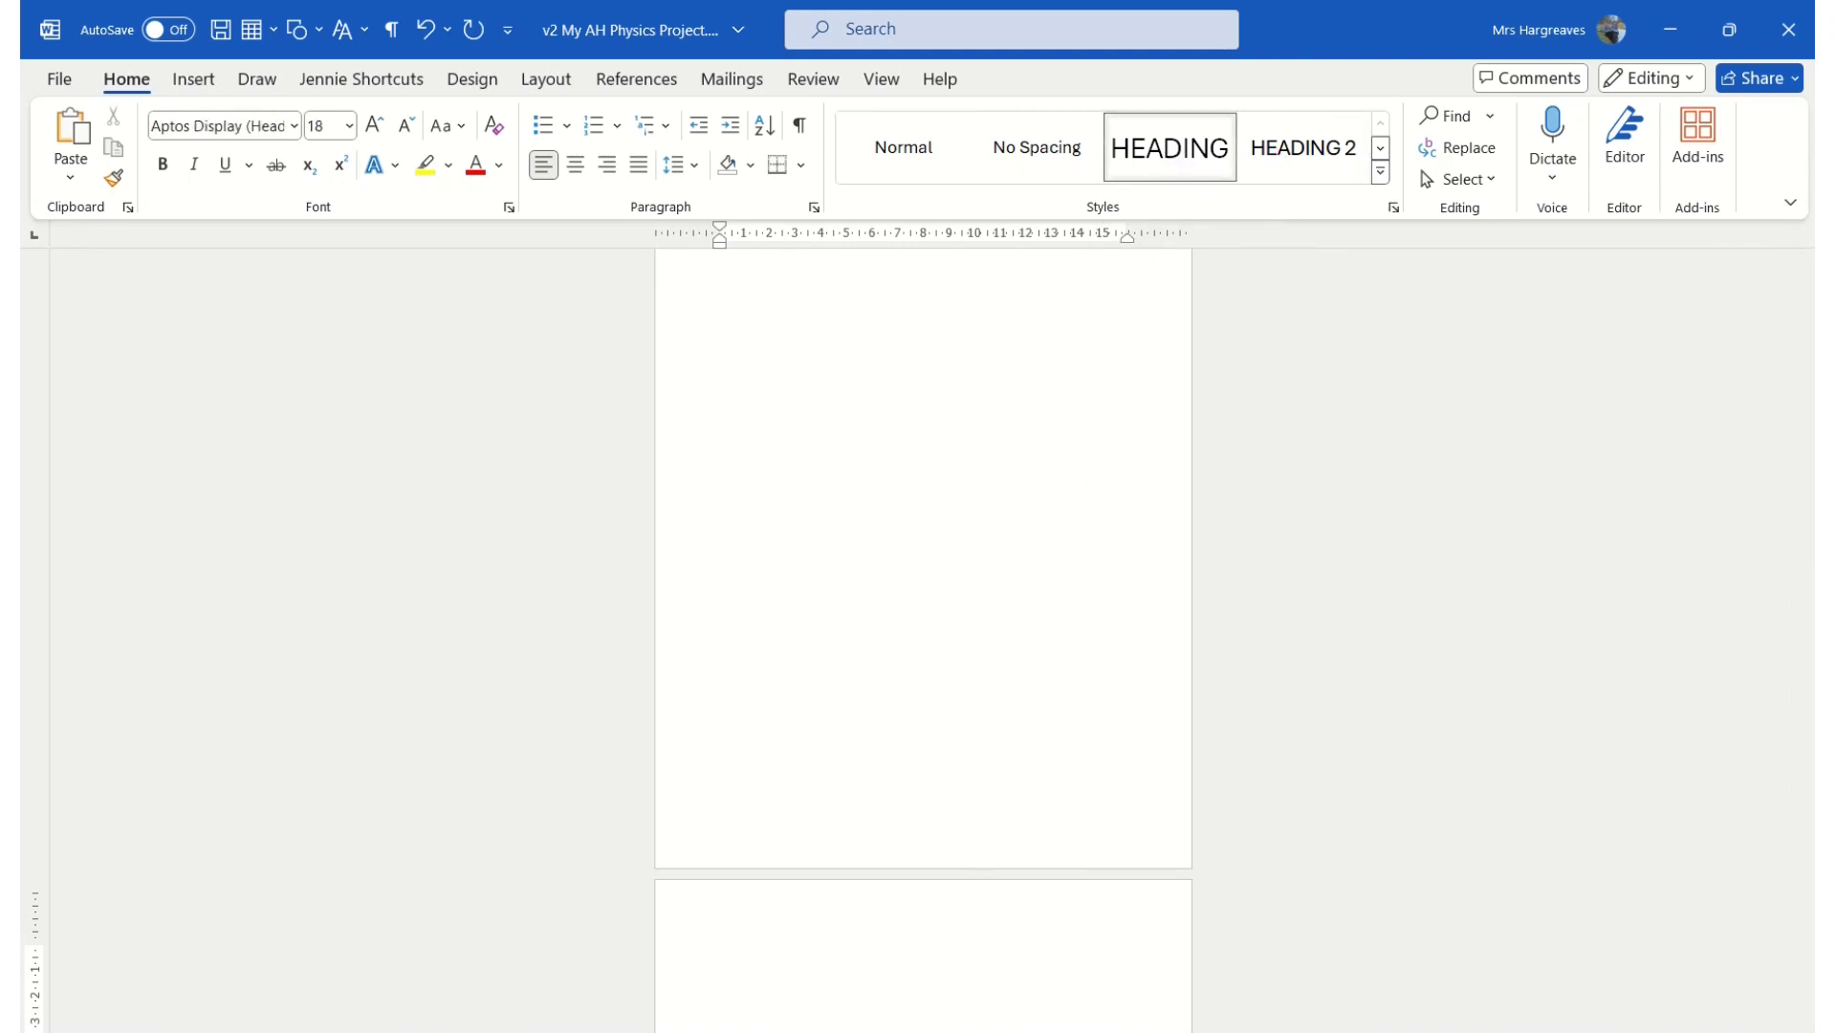
type("ABSTRACT")
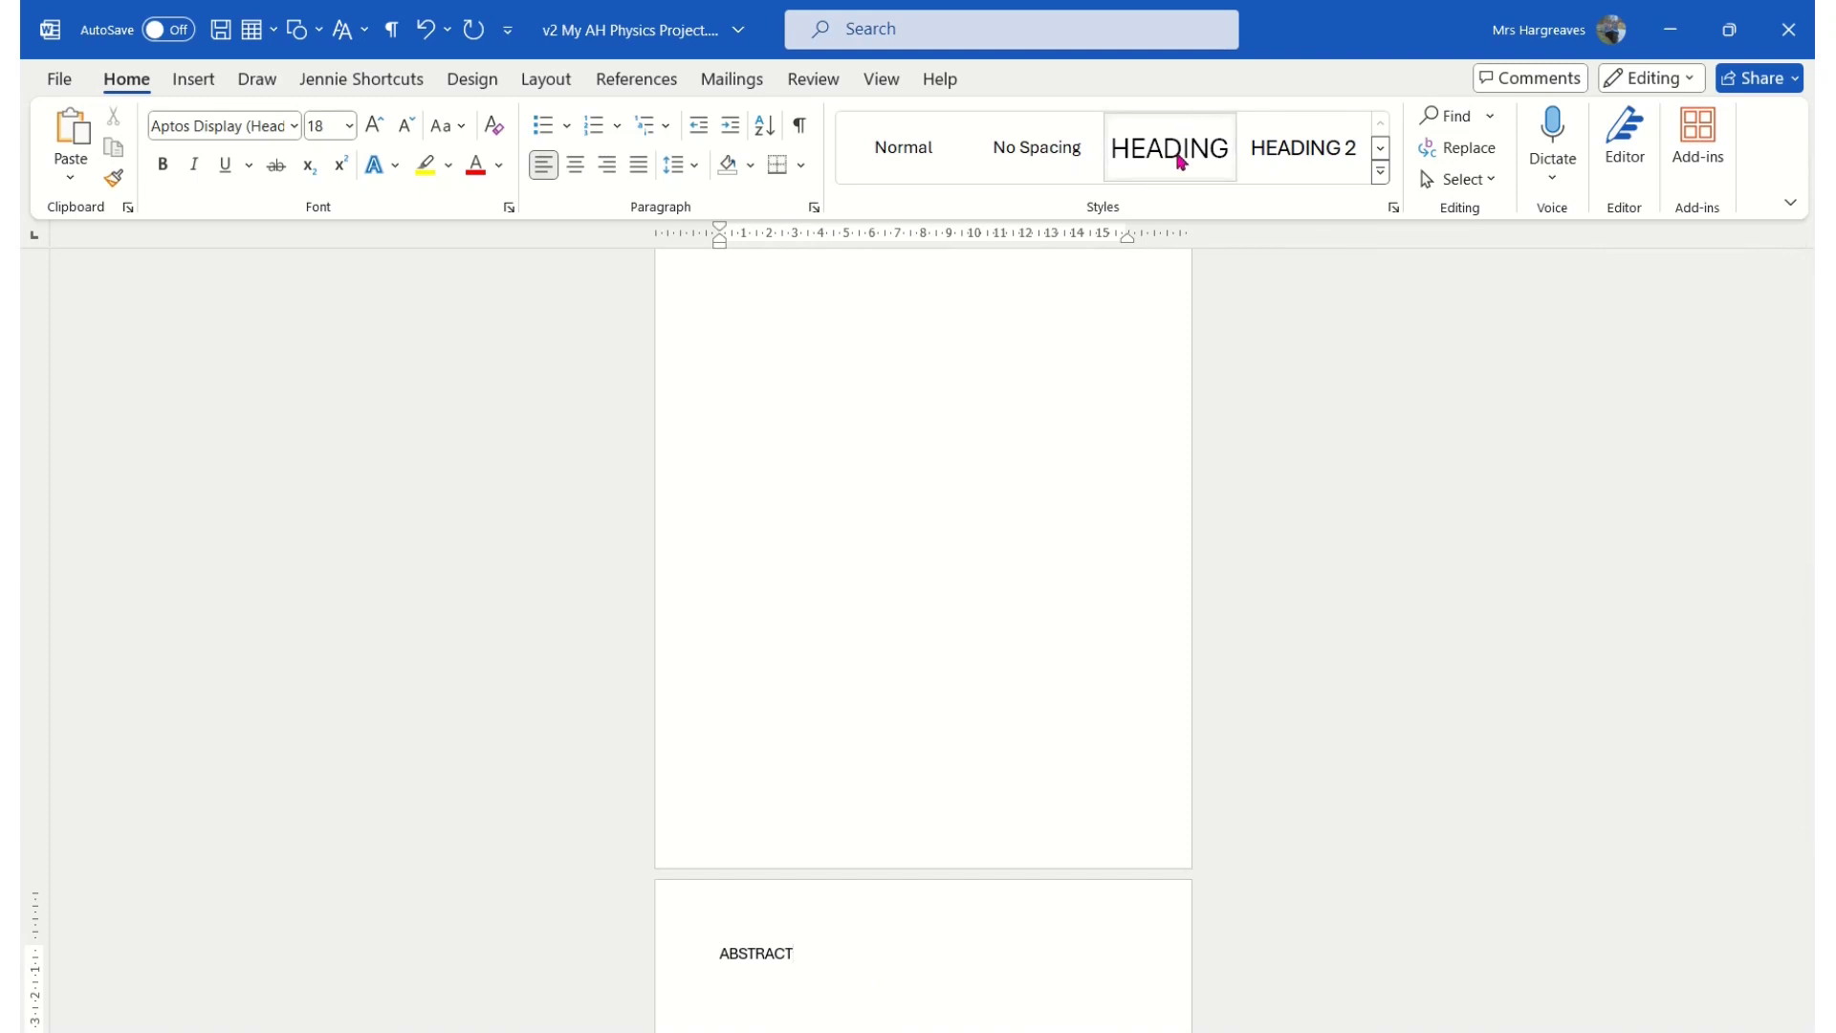
key("ctrl+z")
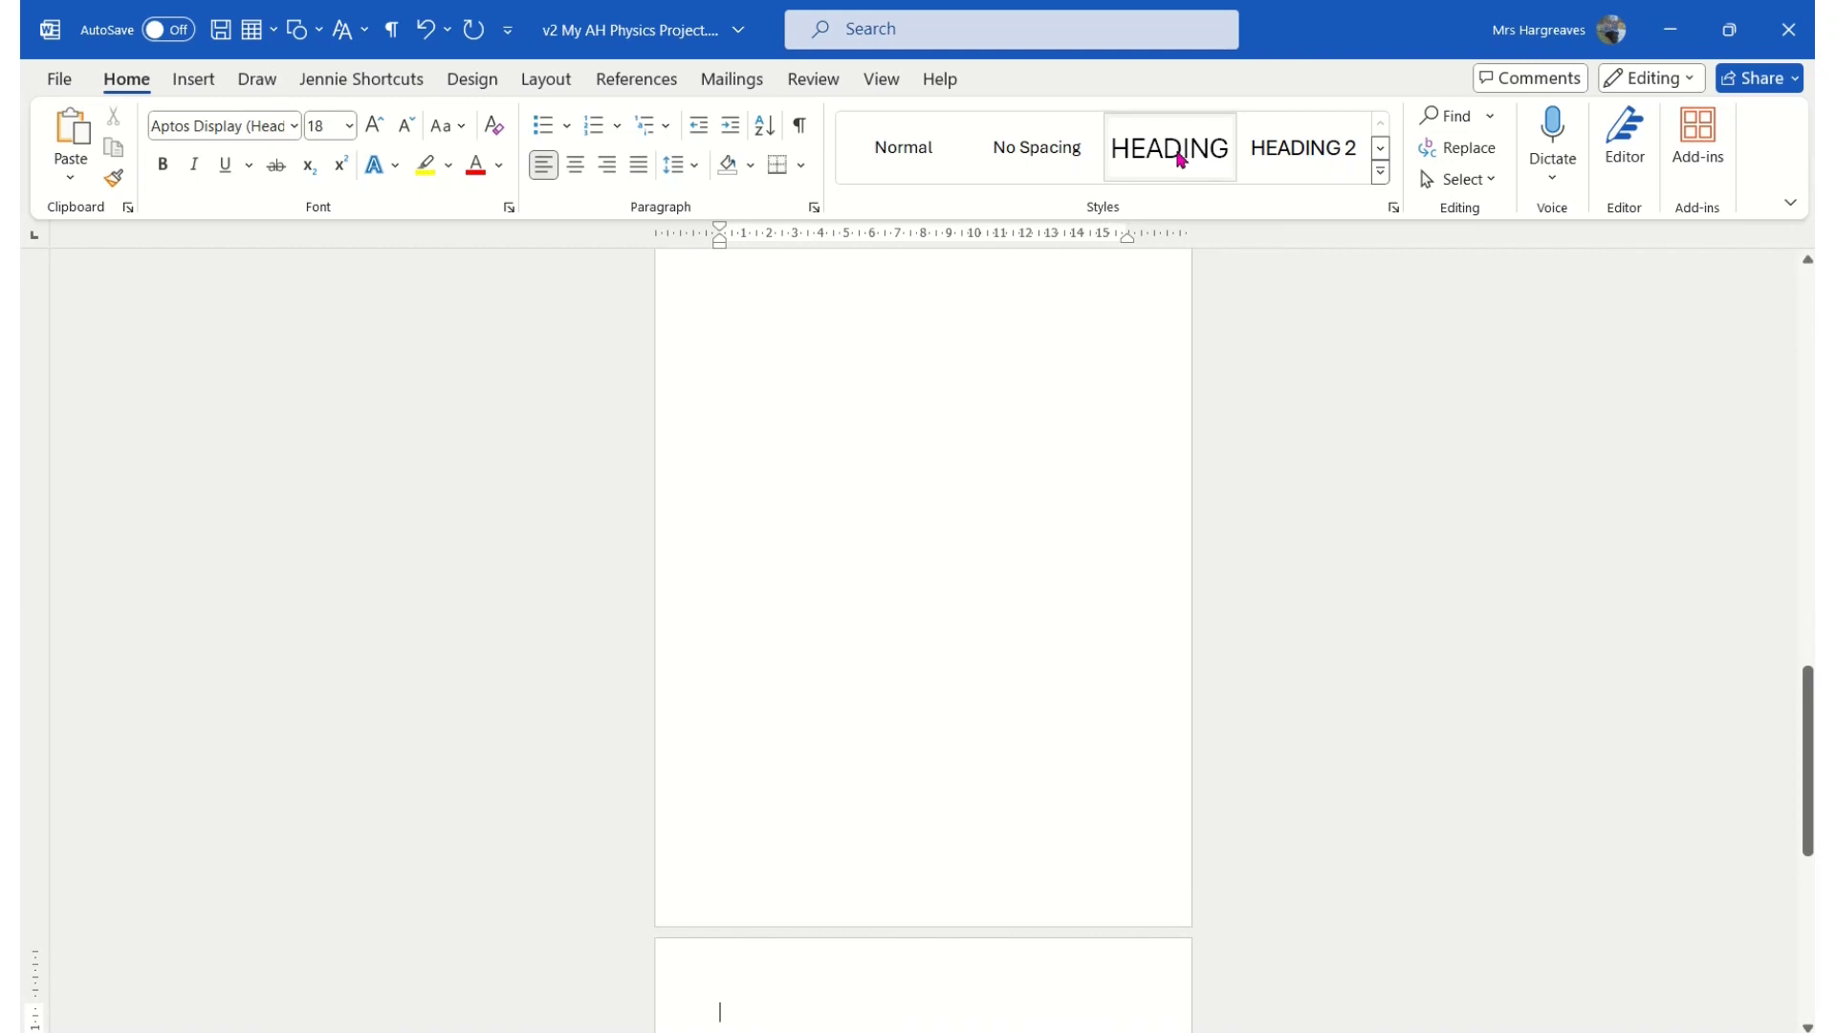
Add the headings UNDERLYING PHYSICS and EXPERIMENT 1: TITLE in the Heading 1 style, each on its own page
type("UNDERLYING PHYSICS")
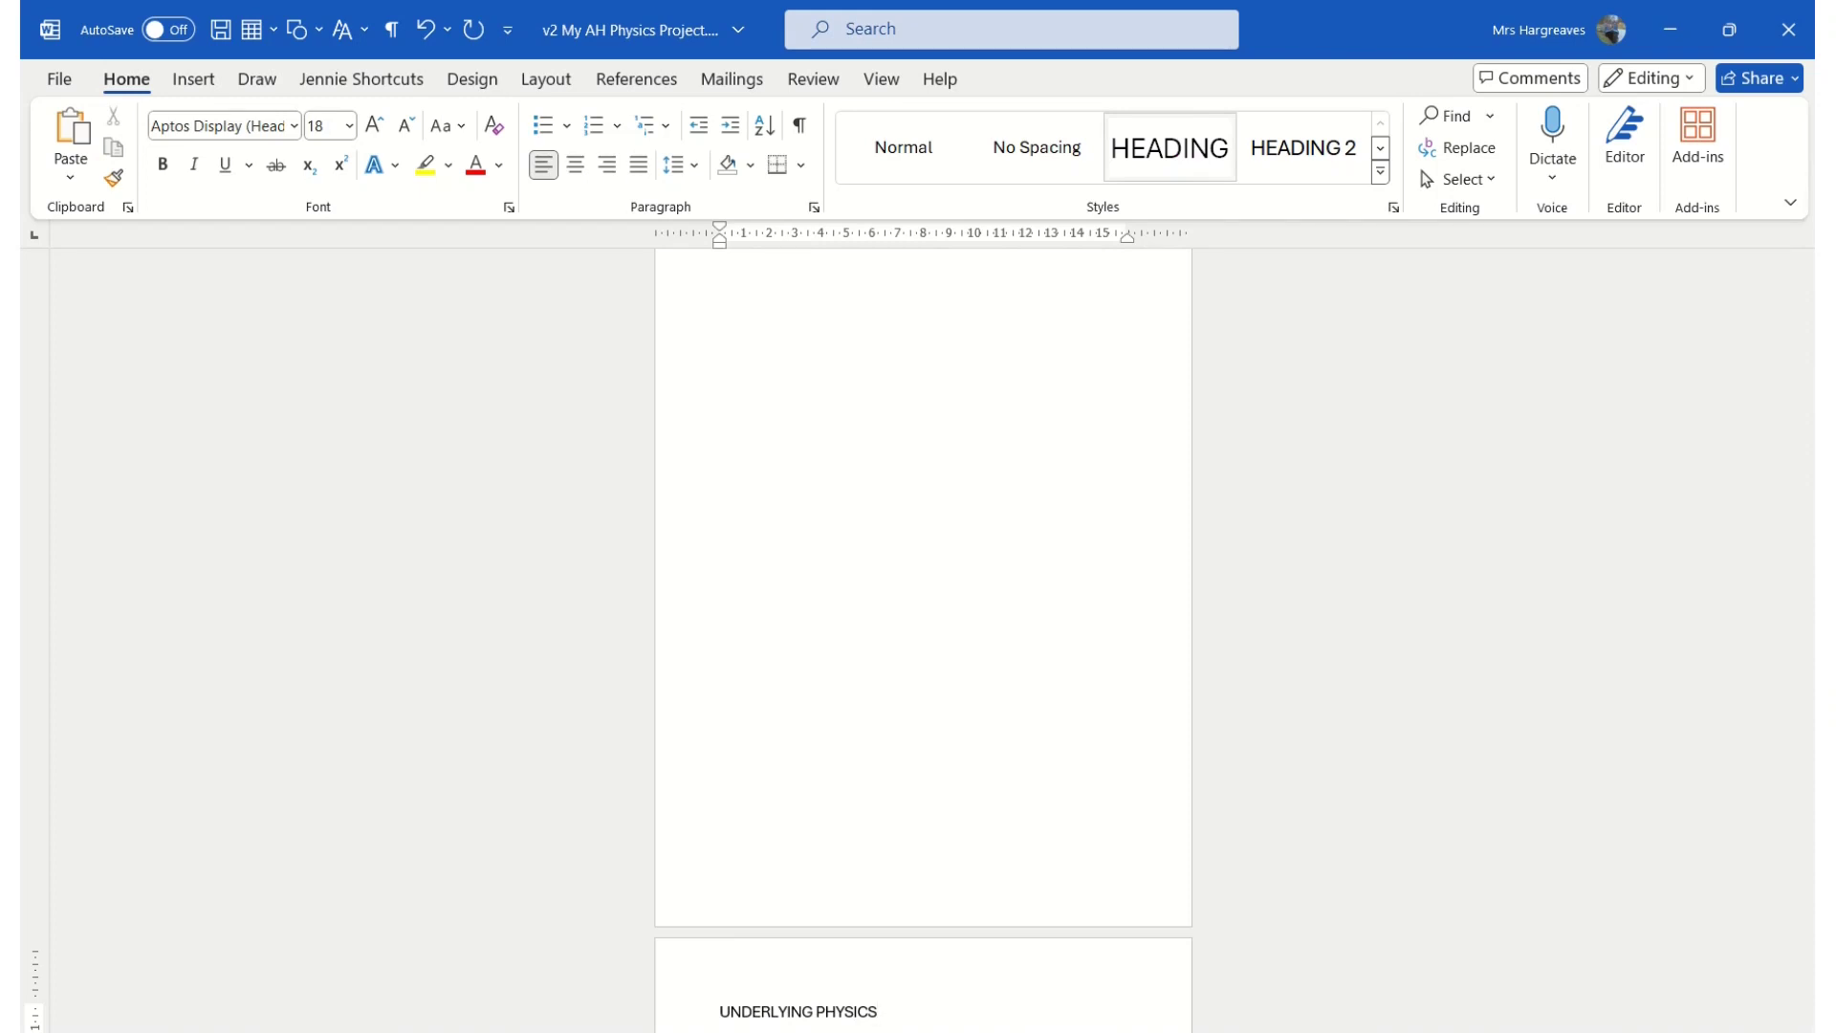
left_click(1182, 159)
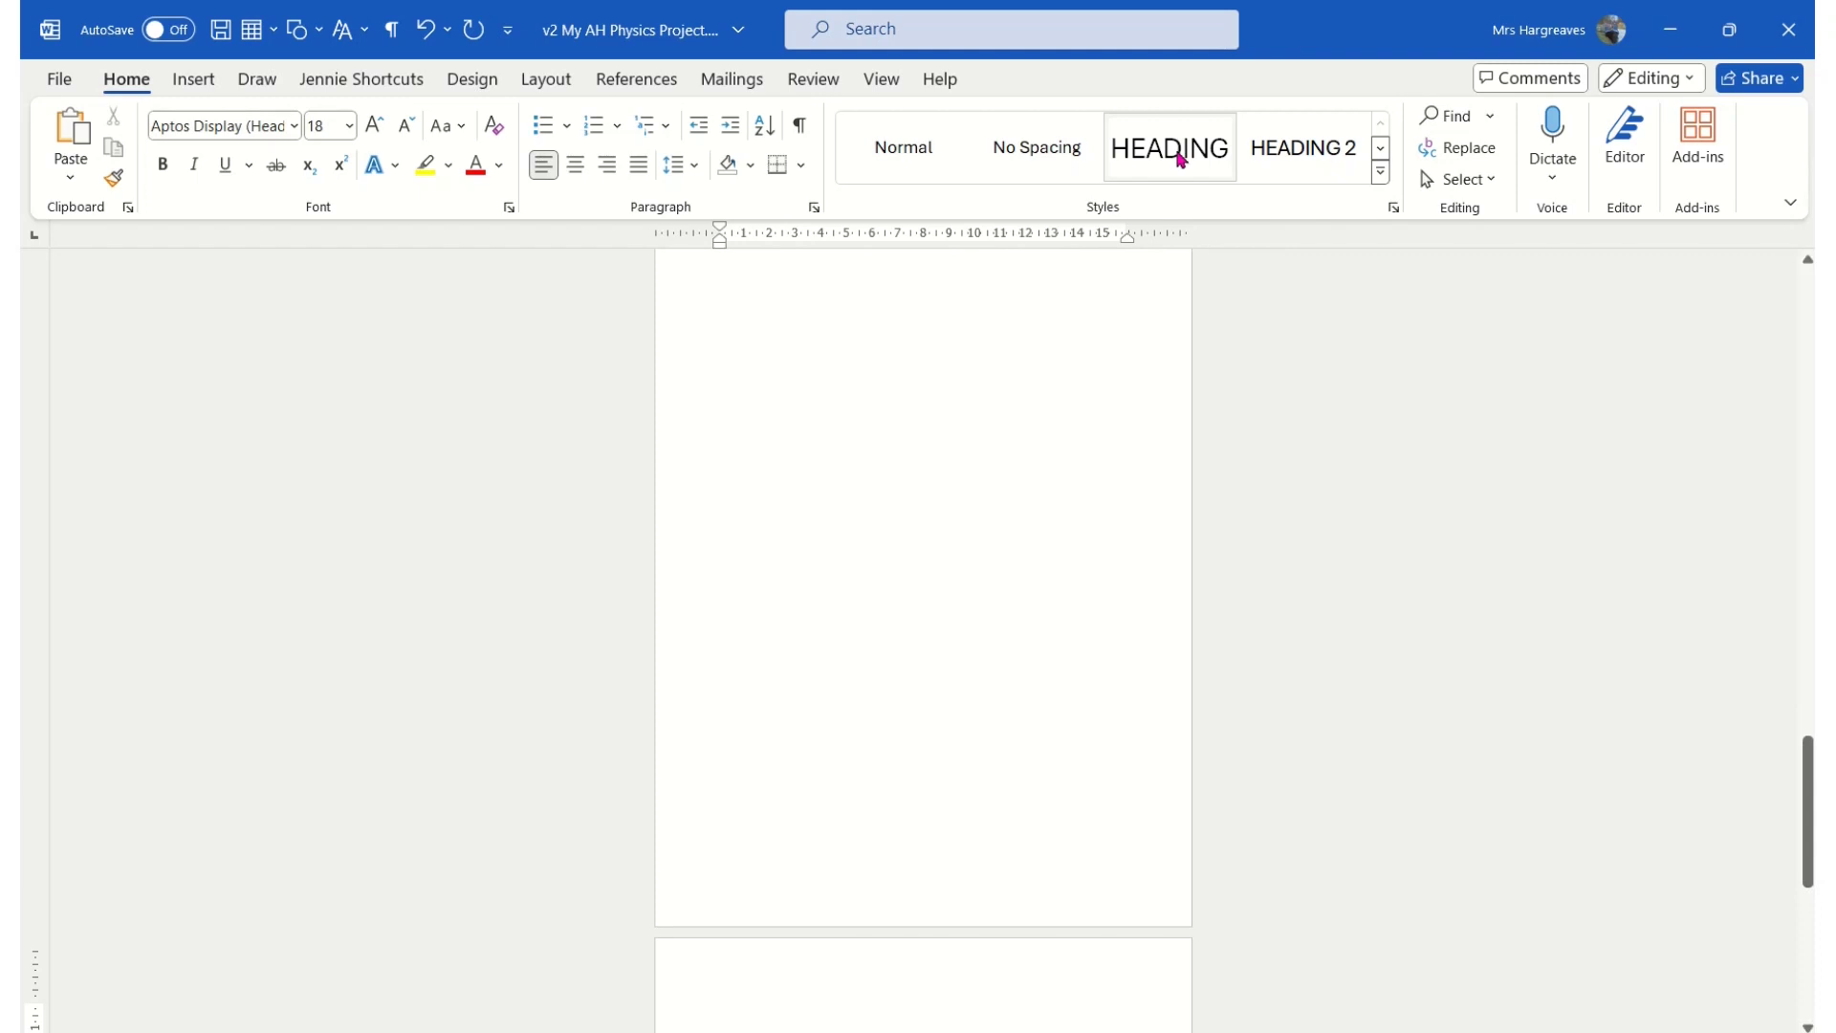
left_click(257, 78)
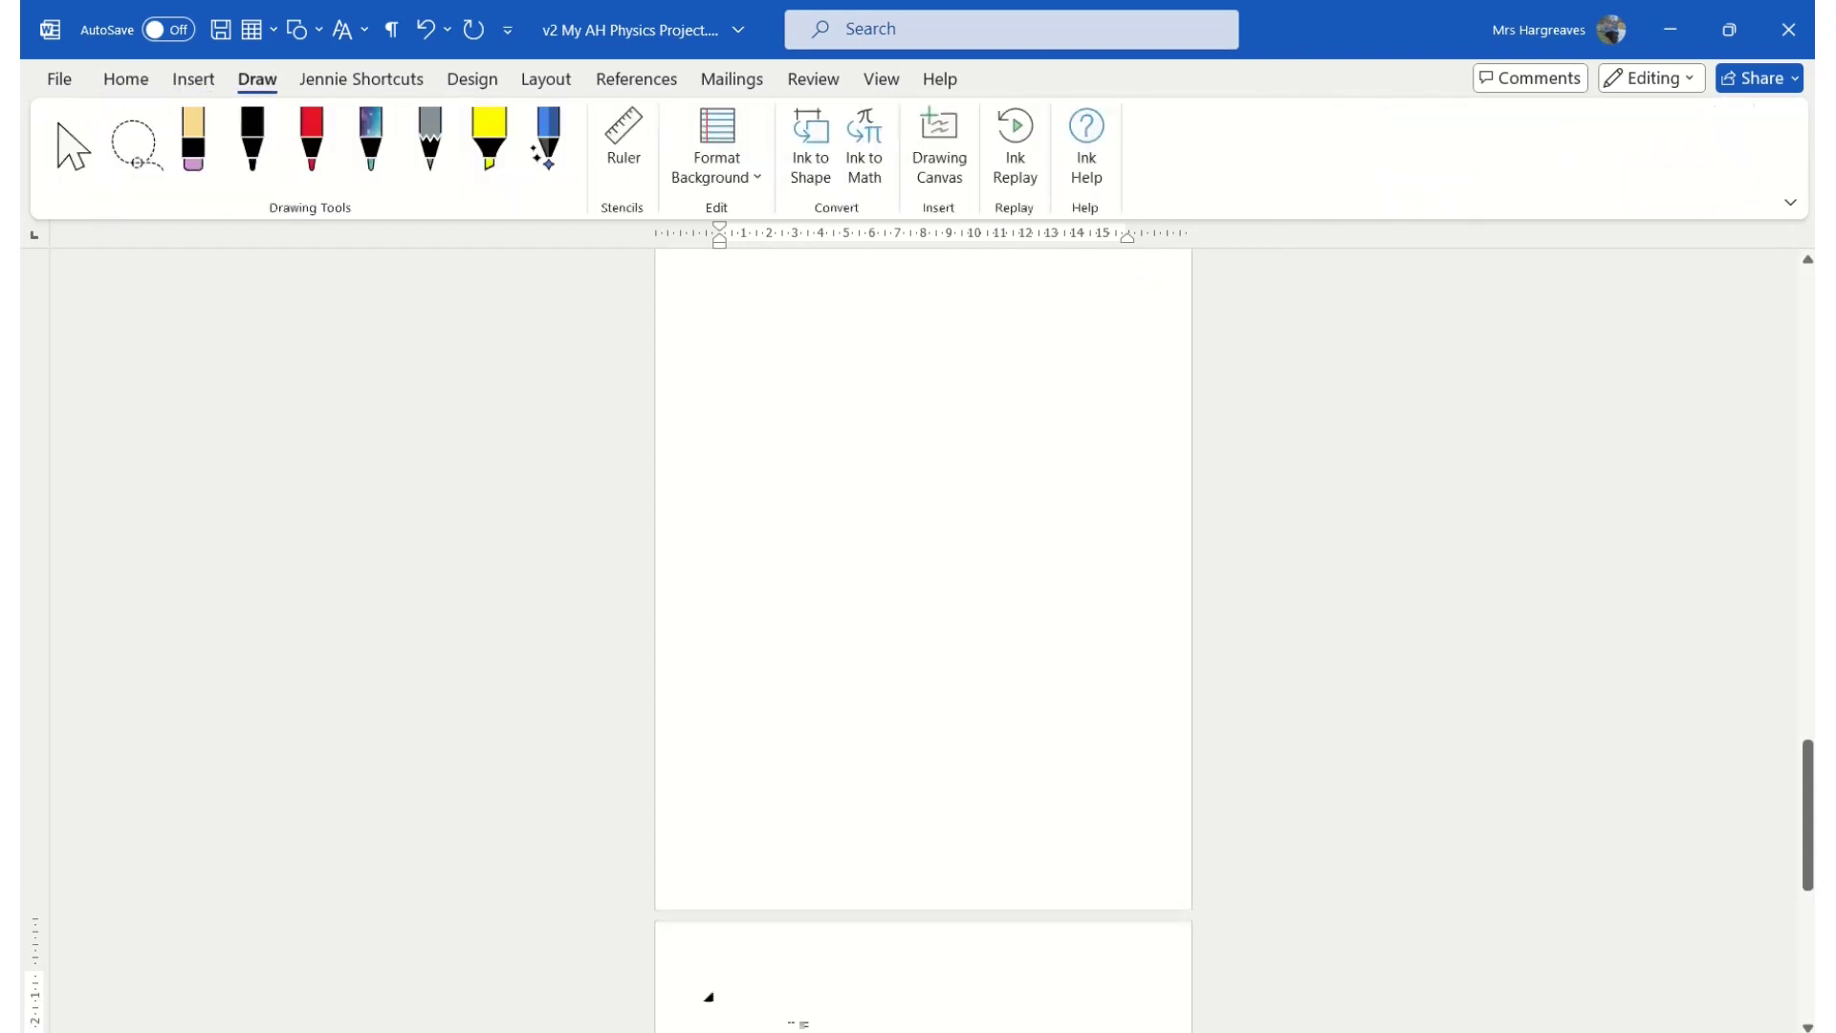
left_click(138, 84)
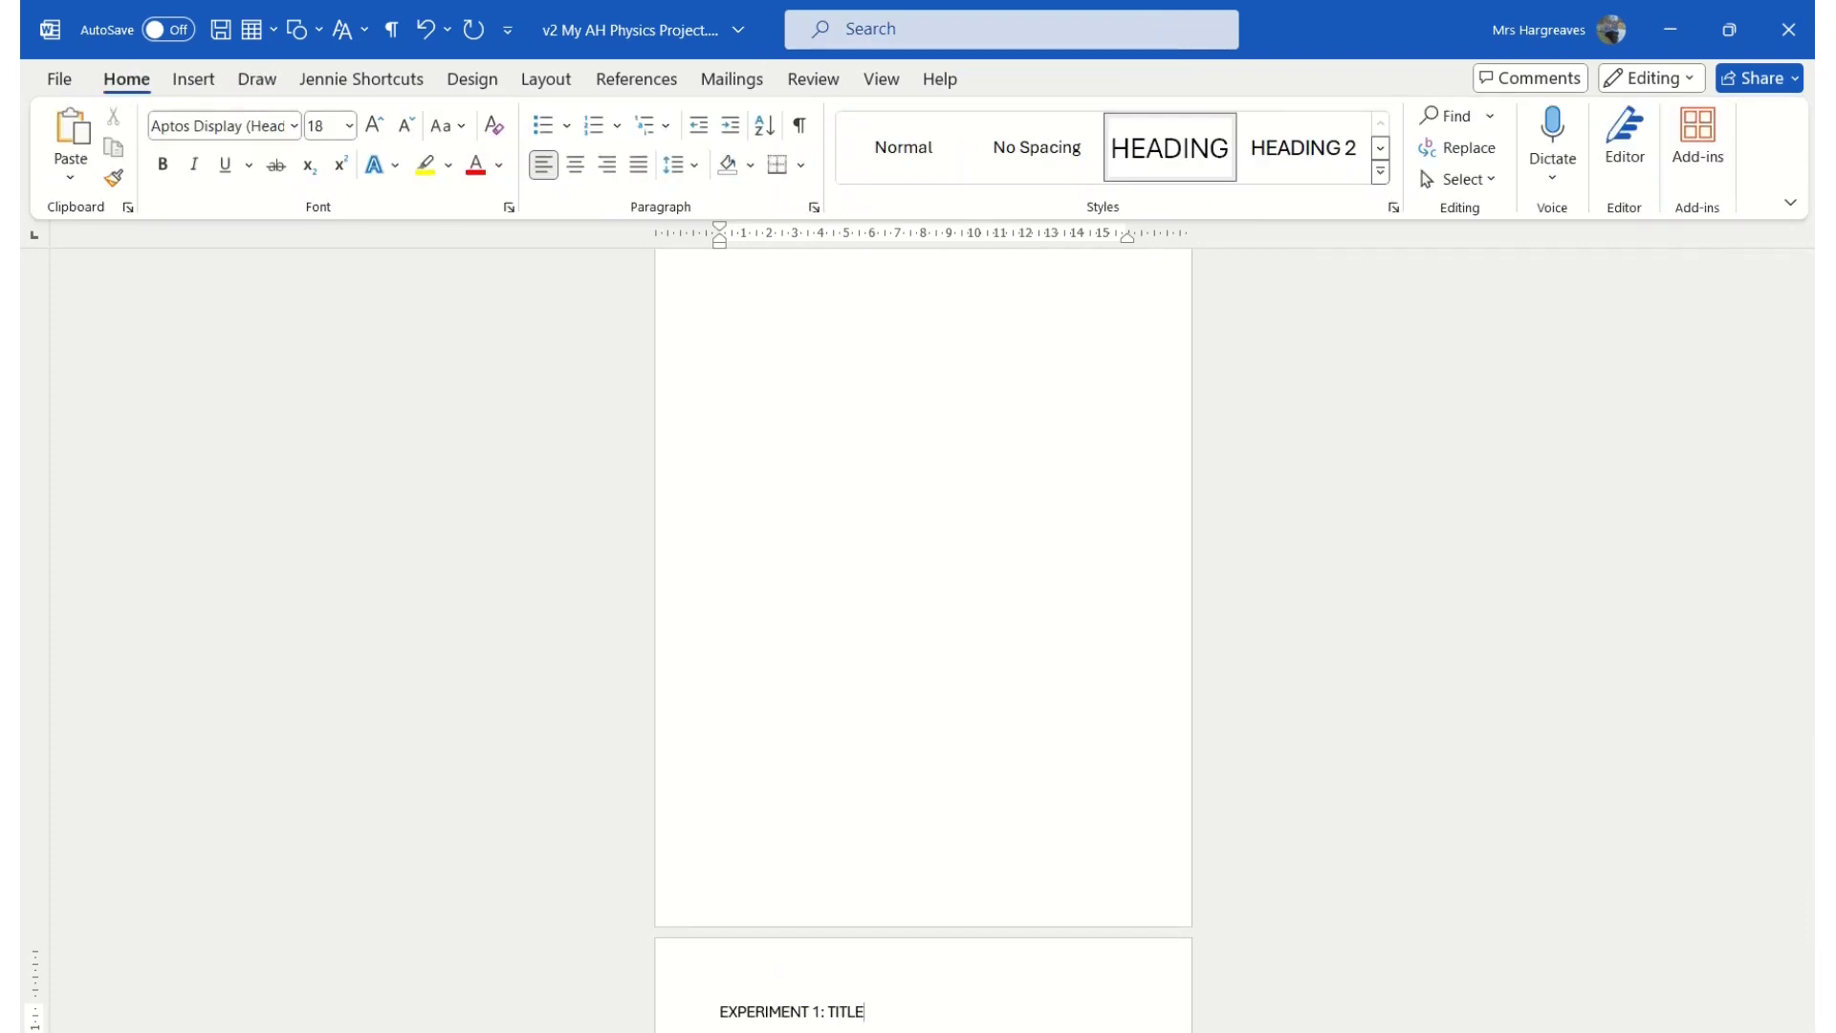
left_click_drag(1807, 781, 1808, 835)
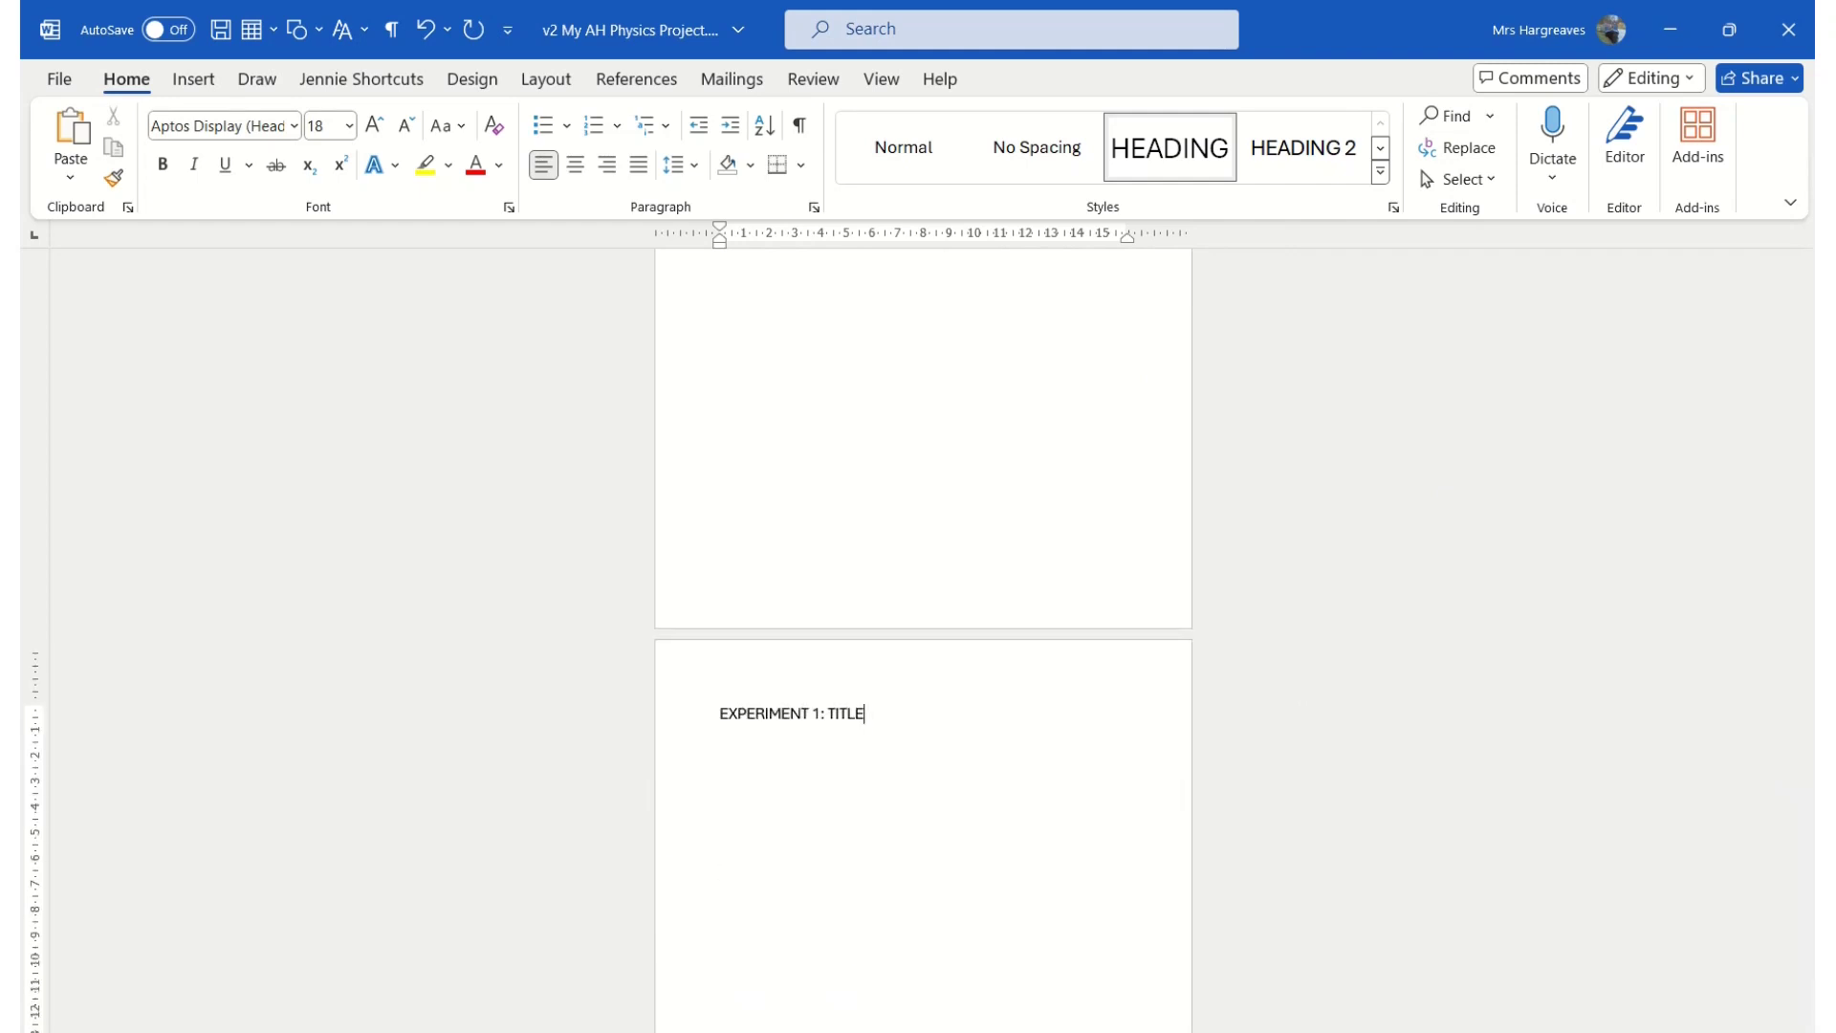
Copy the Underlying physics expected response from the marking table in AHCATPhysics.pdf in Edge to below the UNDERLYING PHYSICS heading in Word
key("alt+Tab")
scroll(1049, 488, "down", 15)
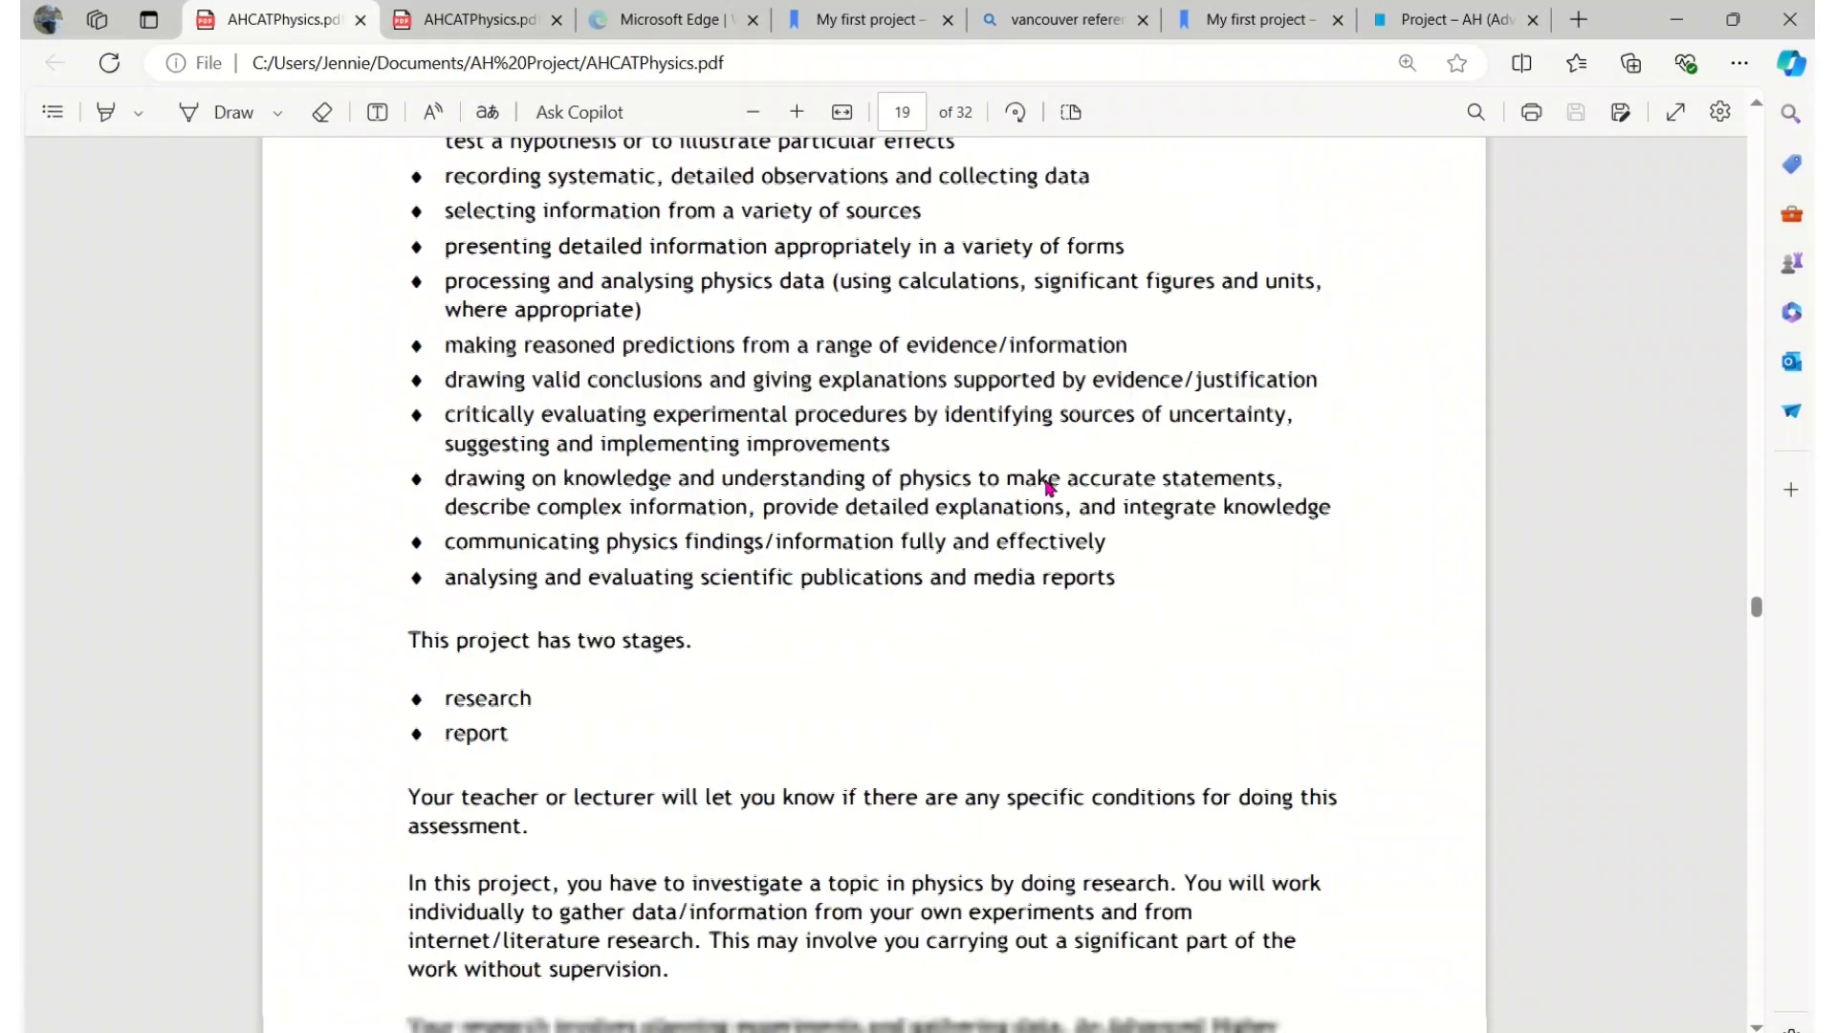
scroll(1049, 489, "down", 13)
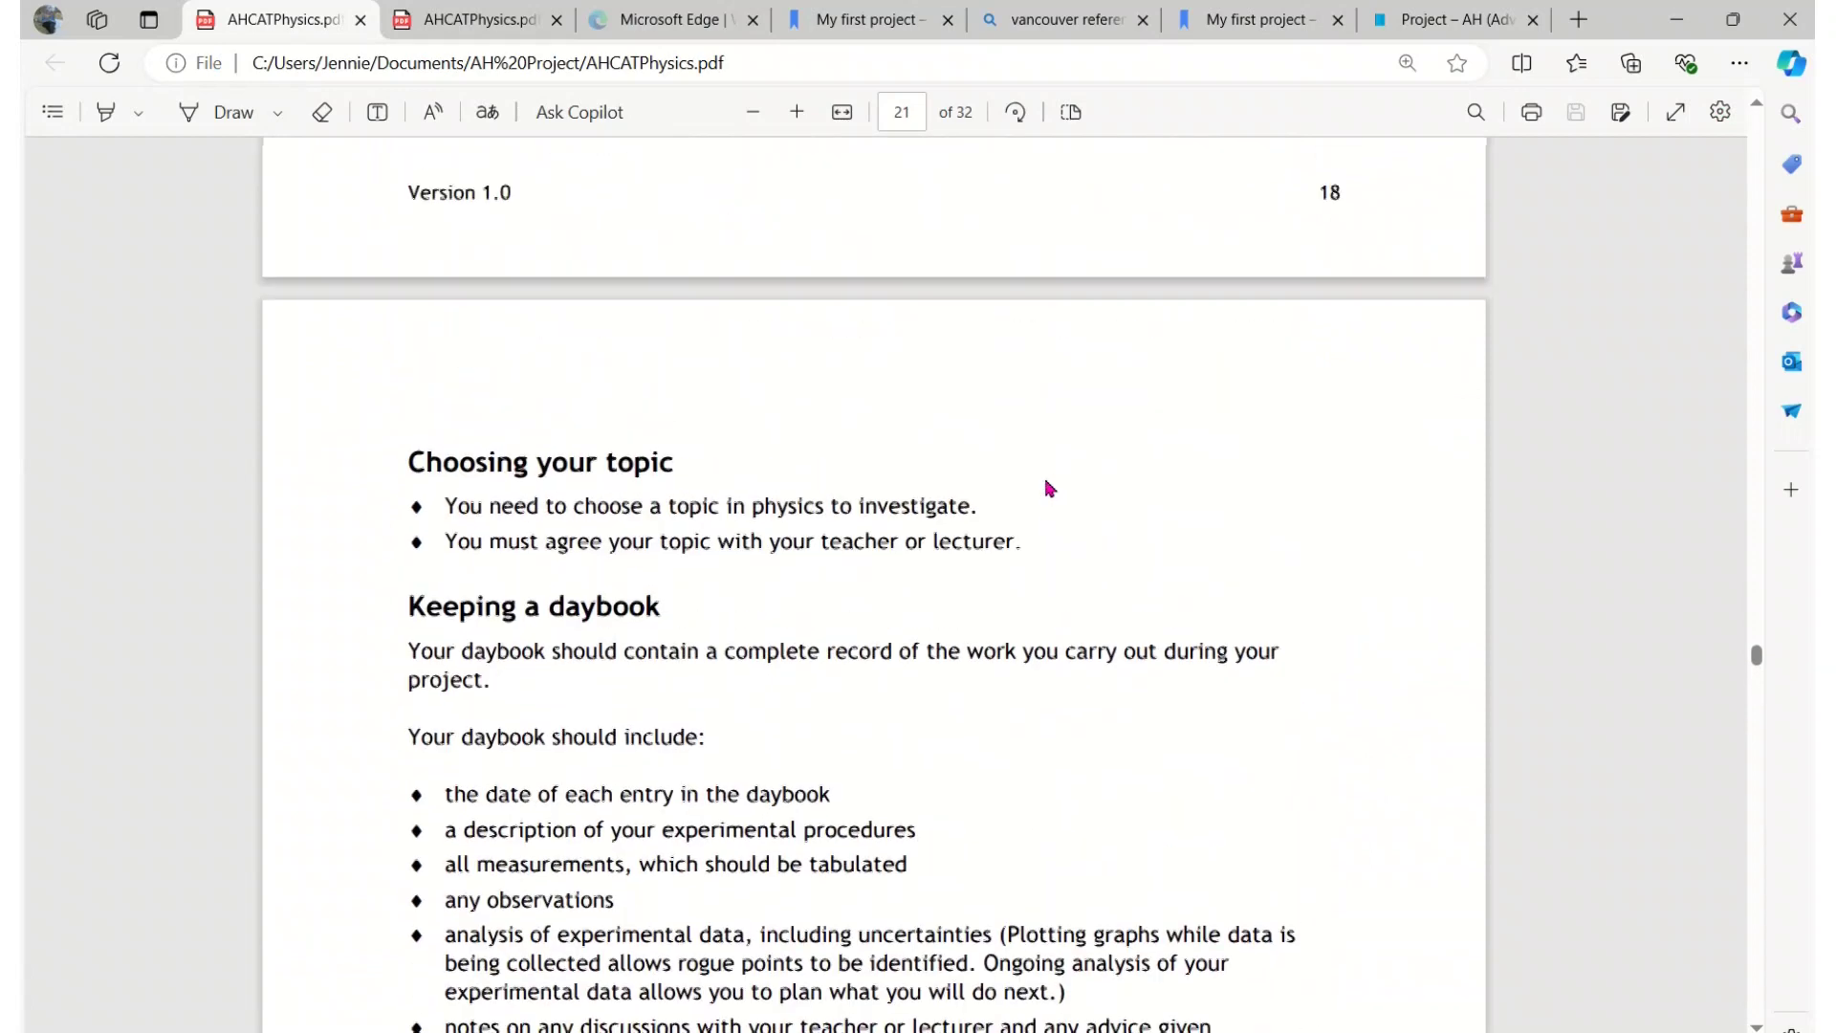
scroll(1049, 488, "down", 20)
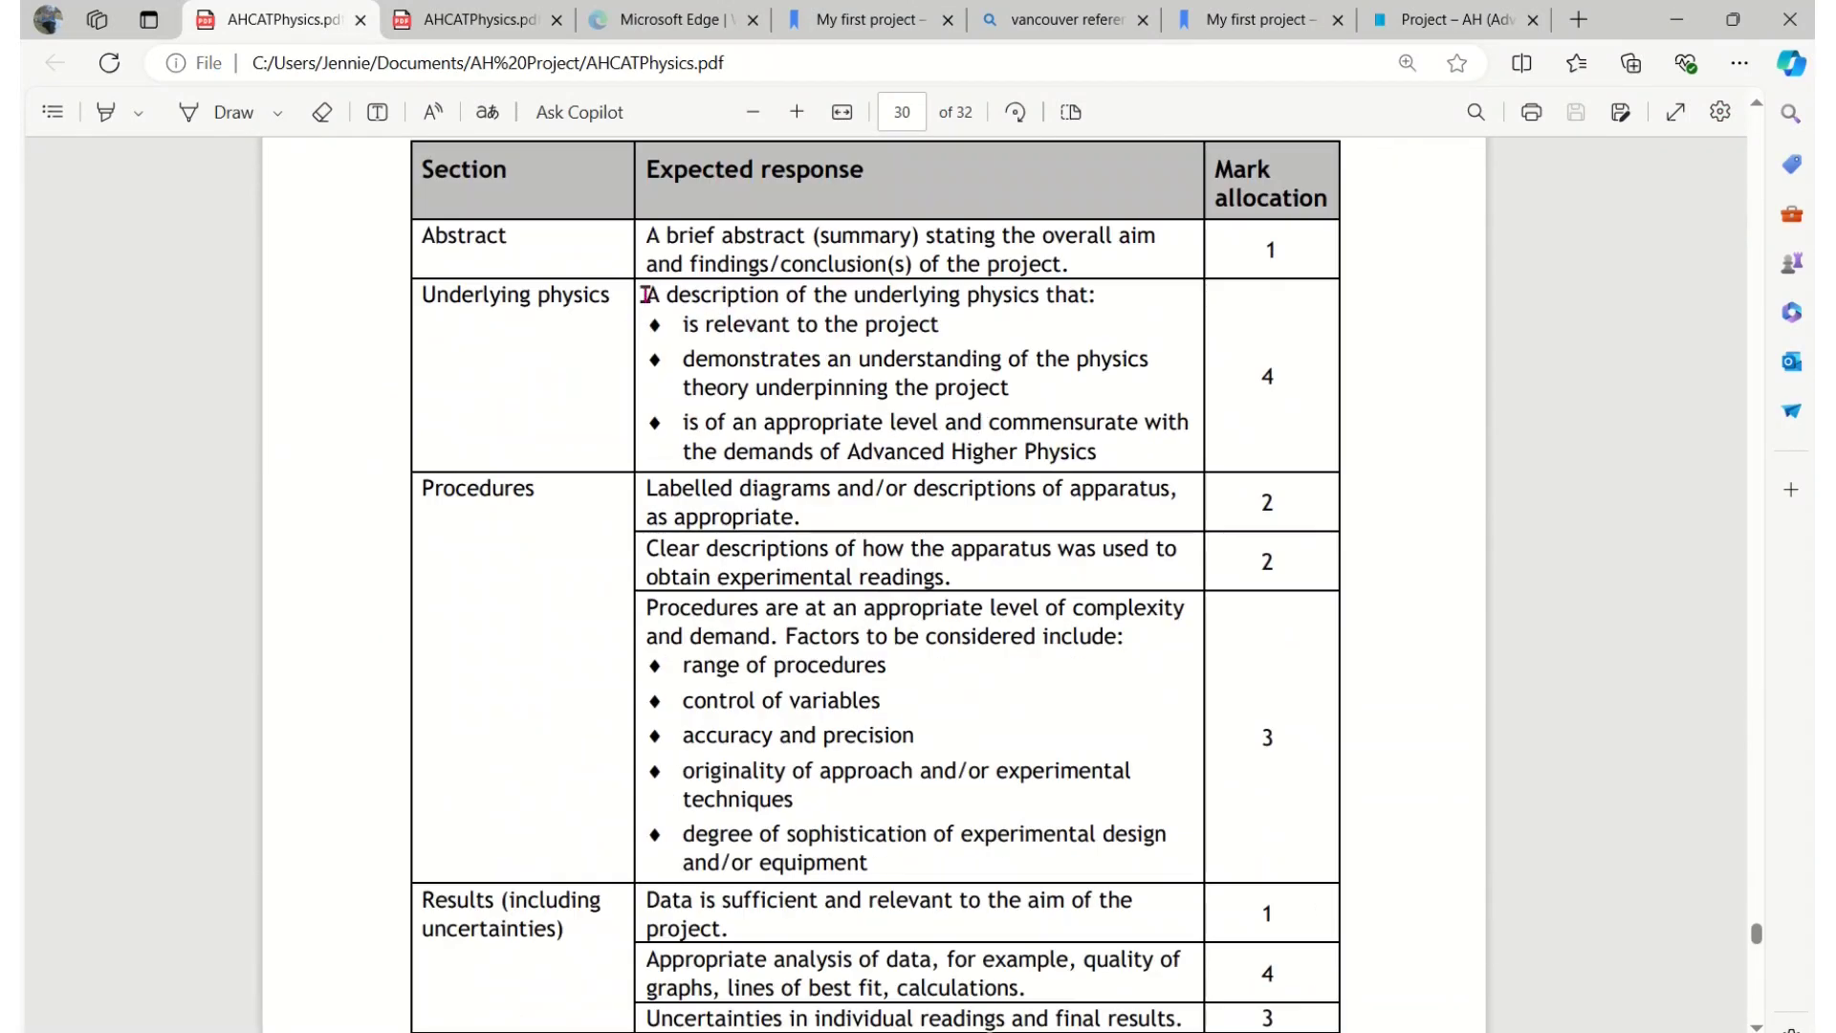
left_click_drag(645, 294, 1137, 460)
key("ctrl+c")
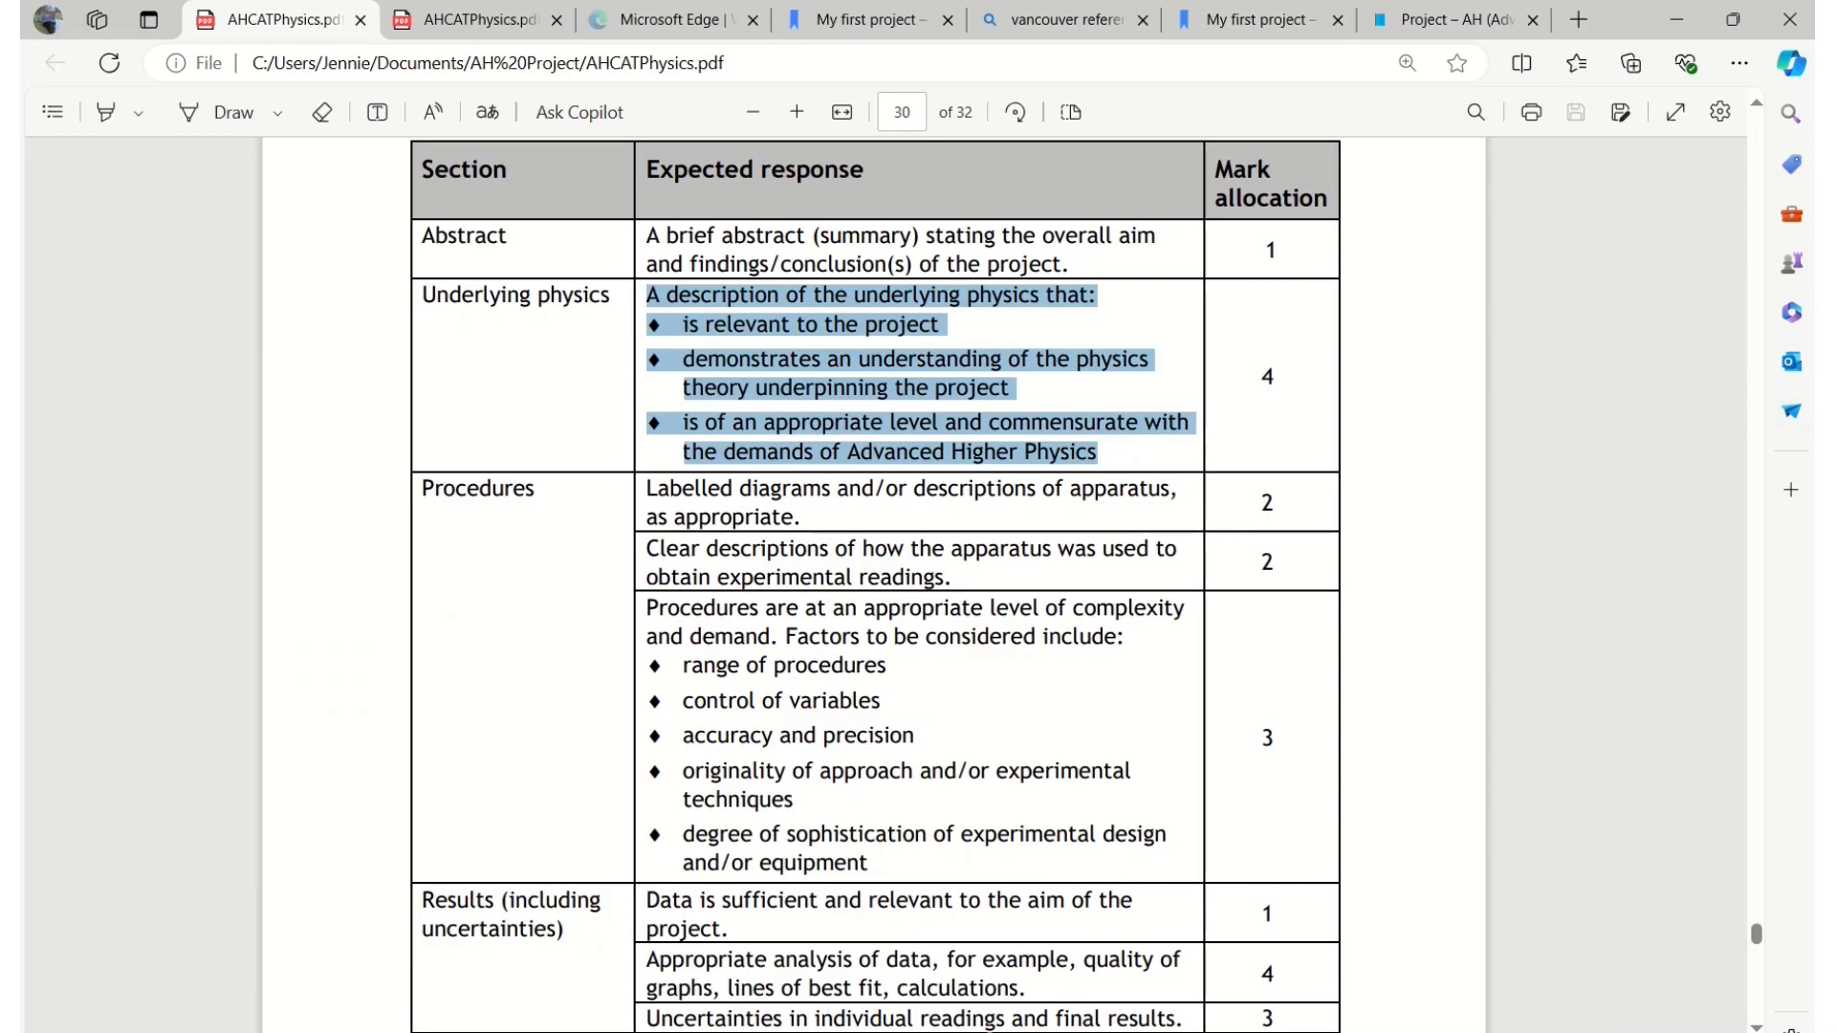
key("alt+Tab")
key("ctrl+v")
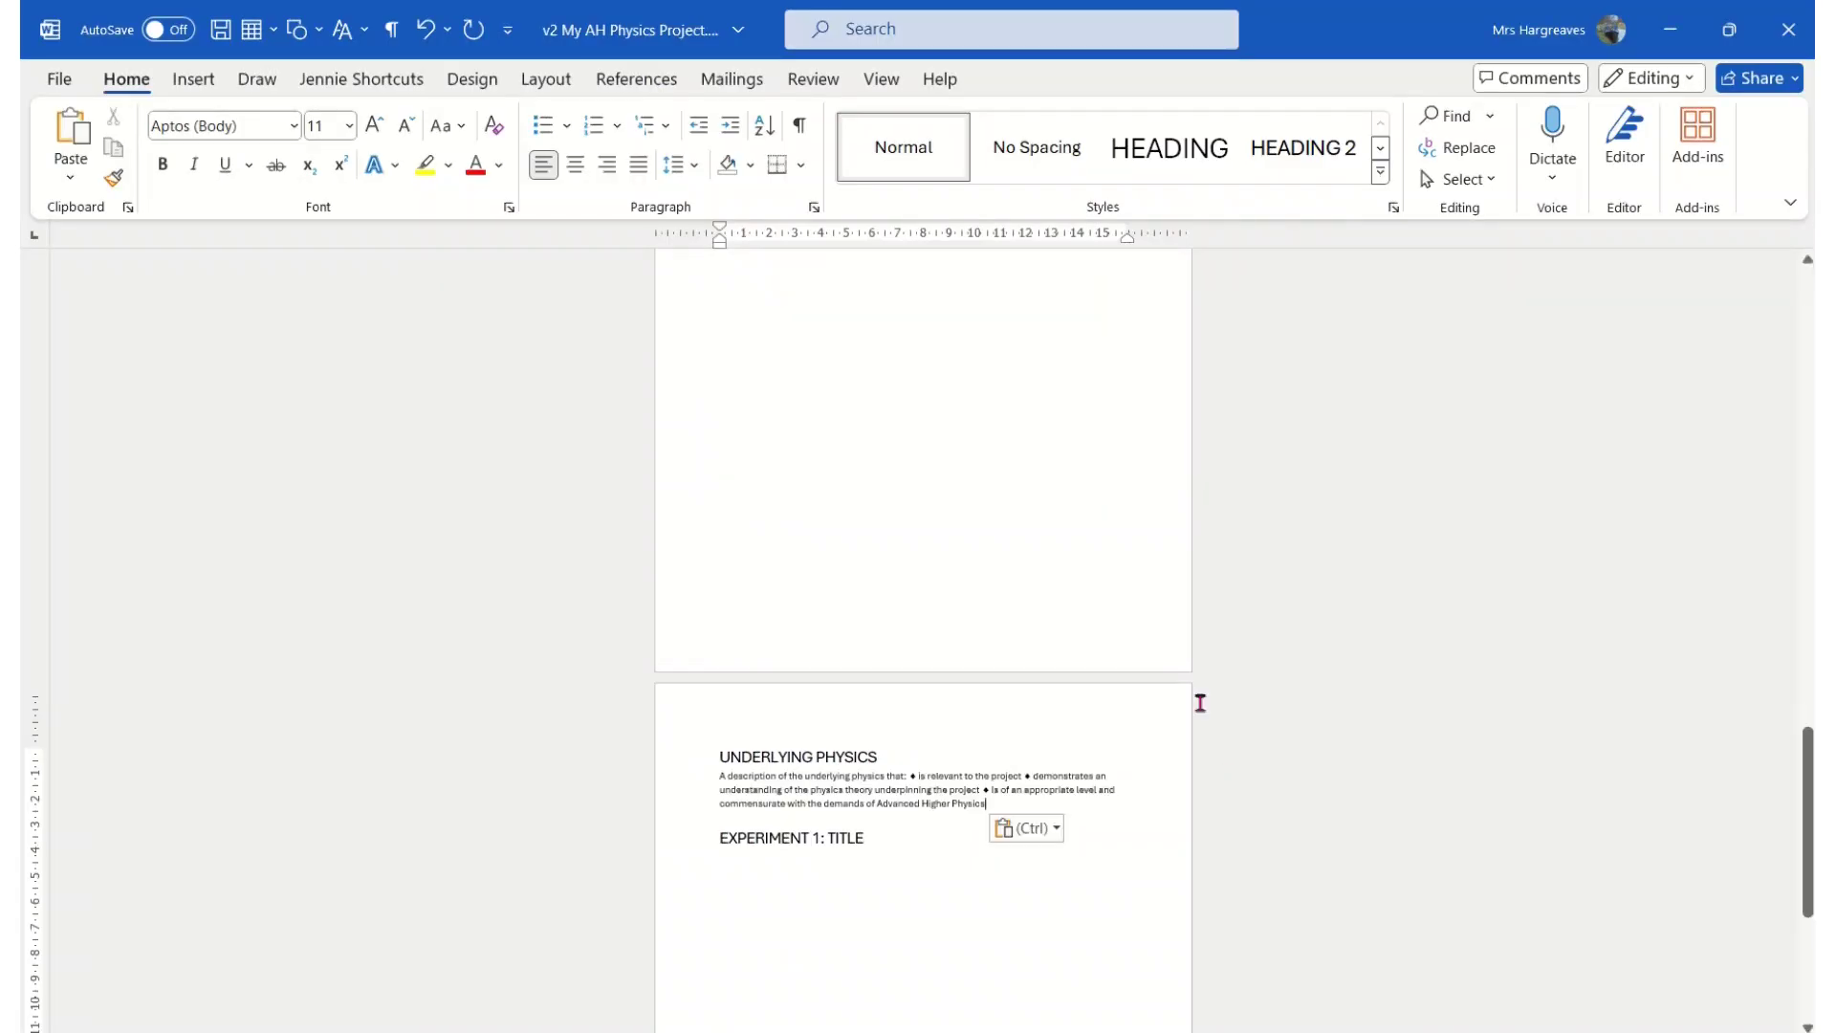
Switch back to AHCATPhysics.pdf in Edge and read the Procedures and Results requirements in the marking table
key("alt+Tab")
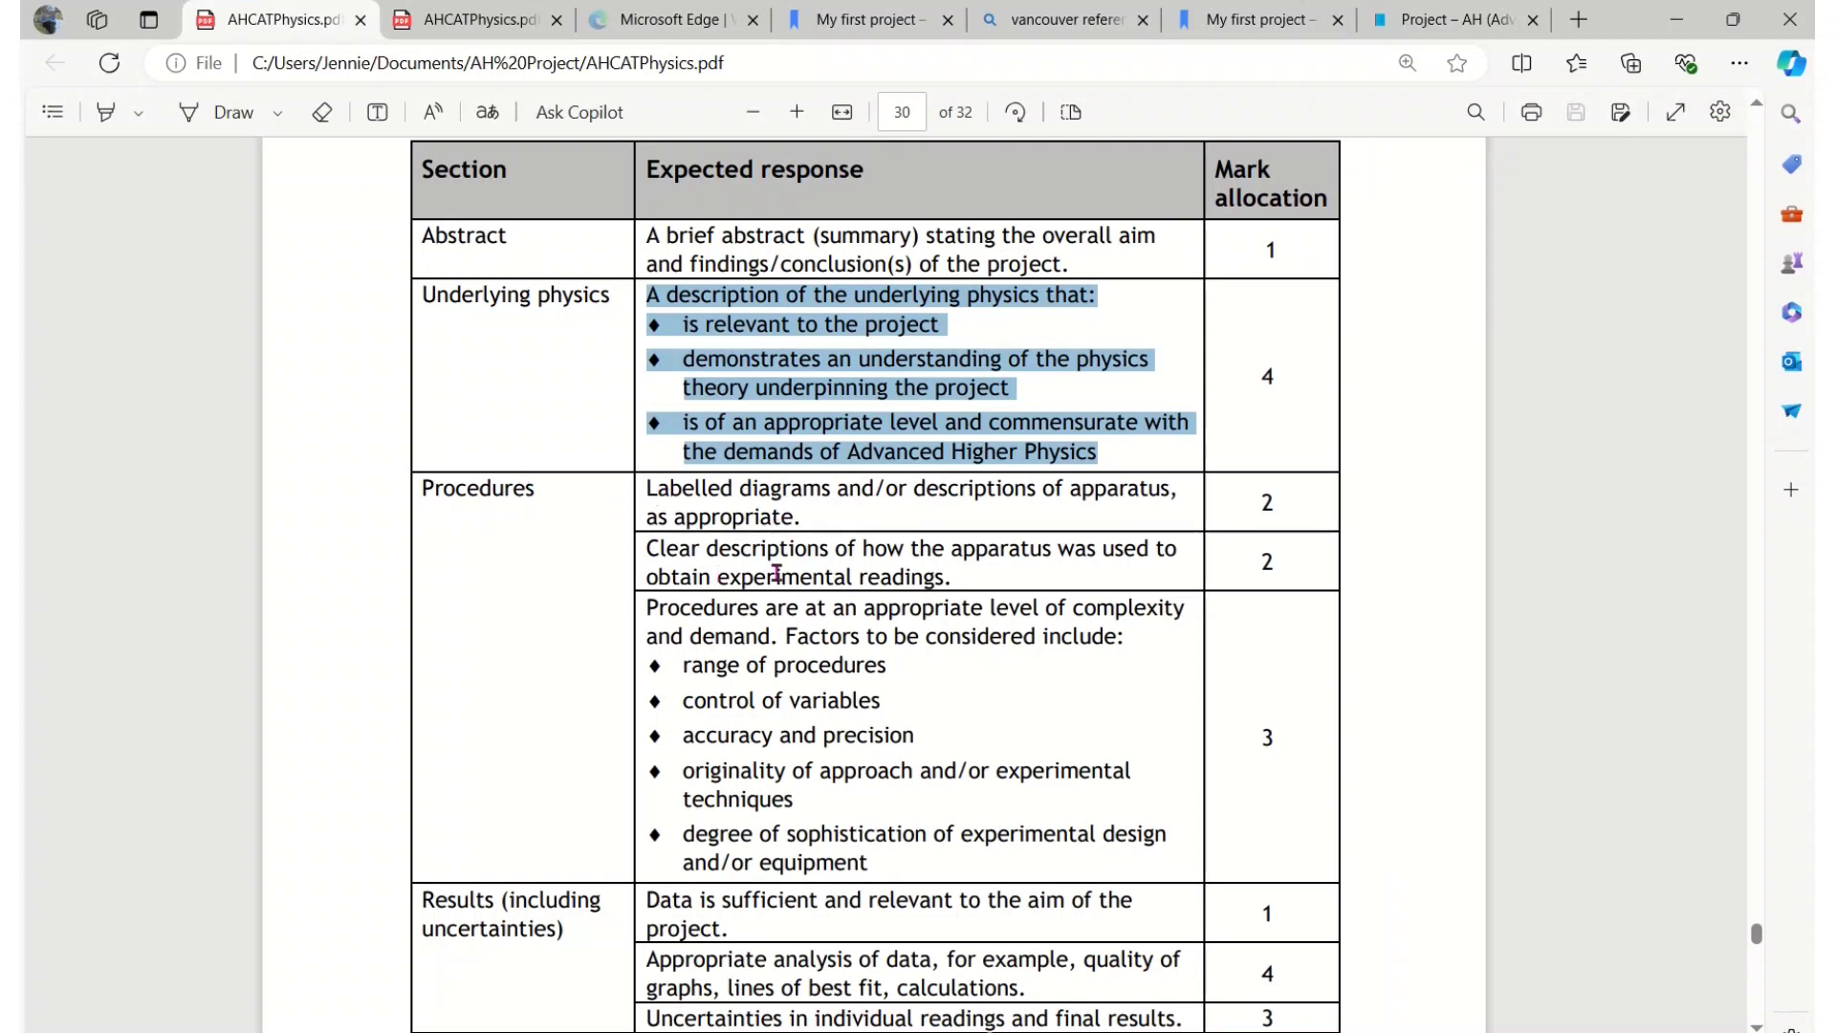
scroll(734, 651, "down", 1)
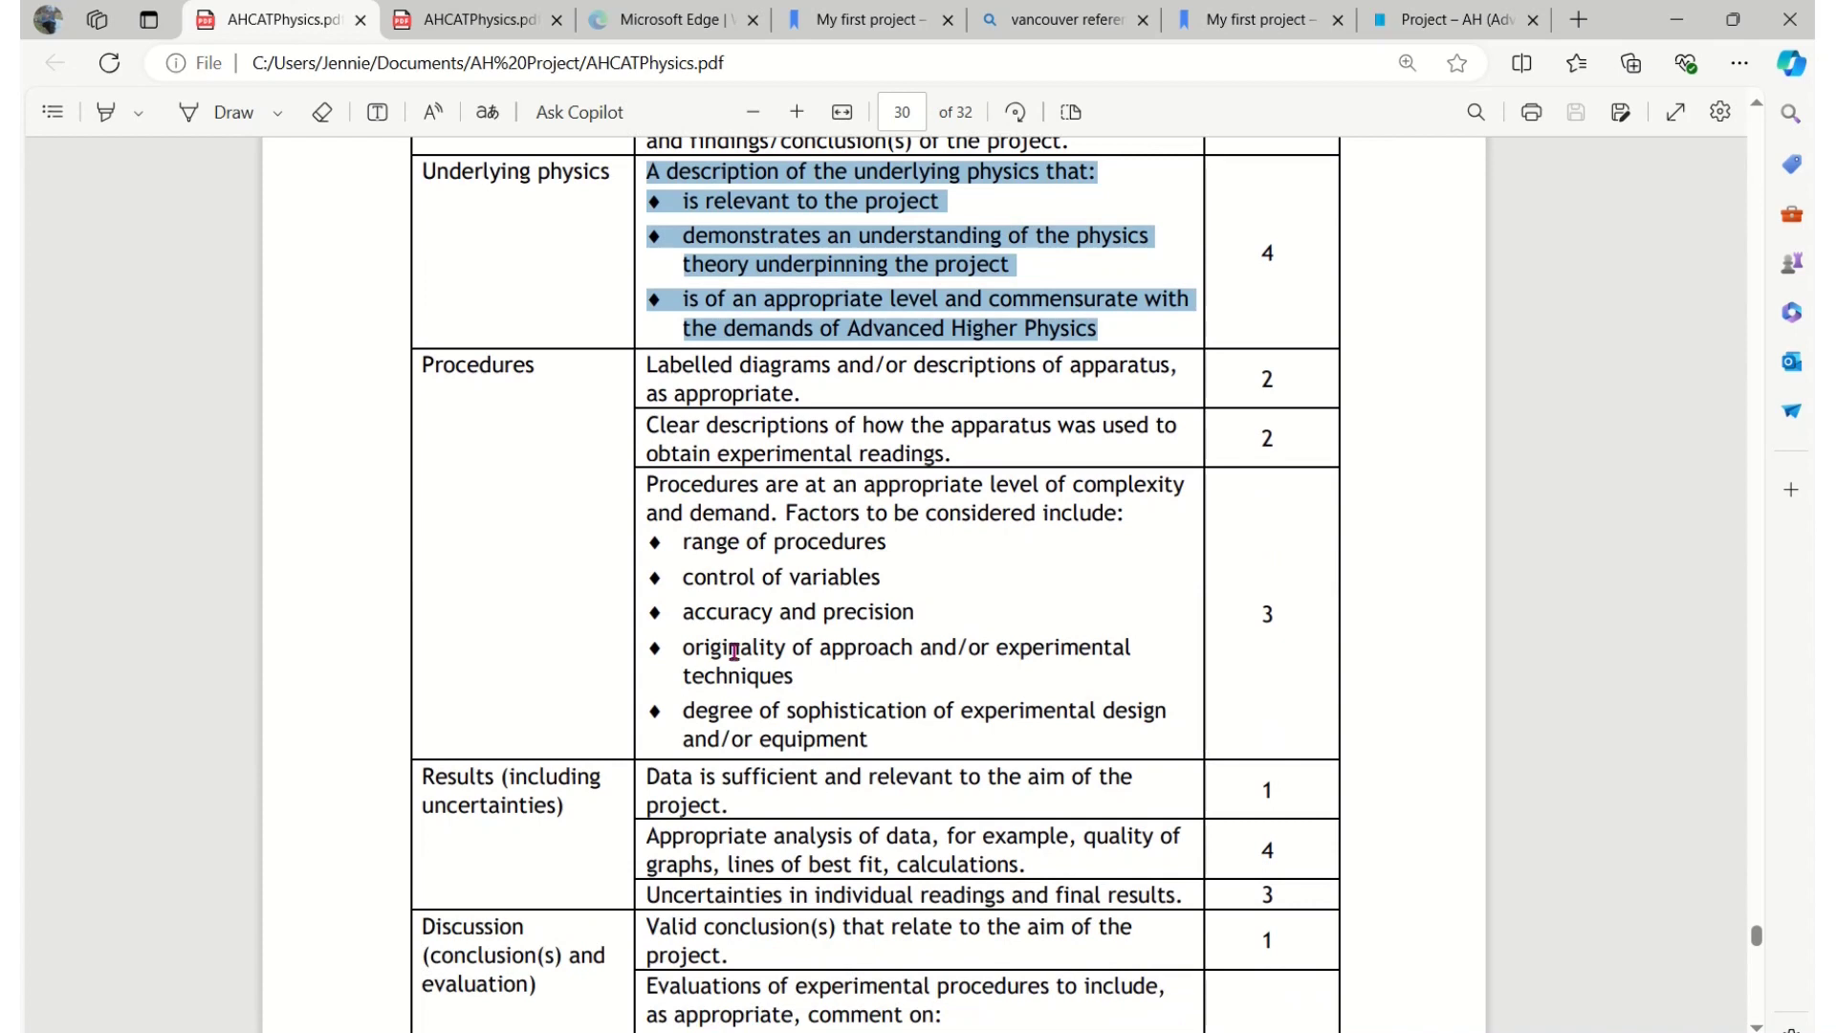
mouse_move(1815, 366)
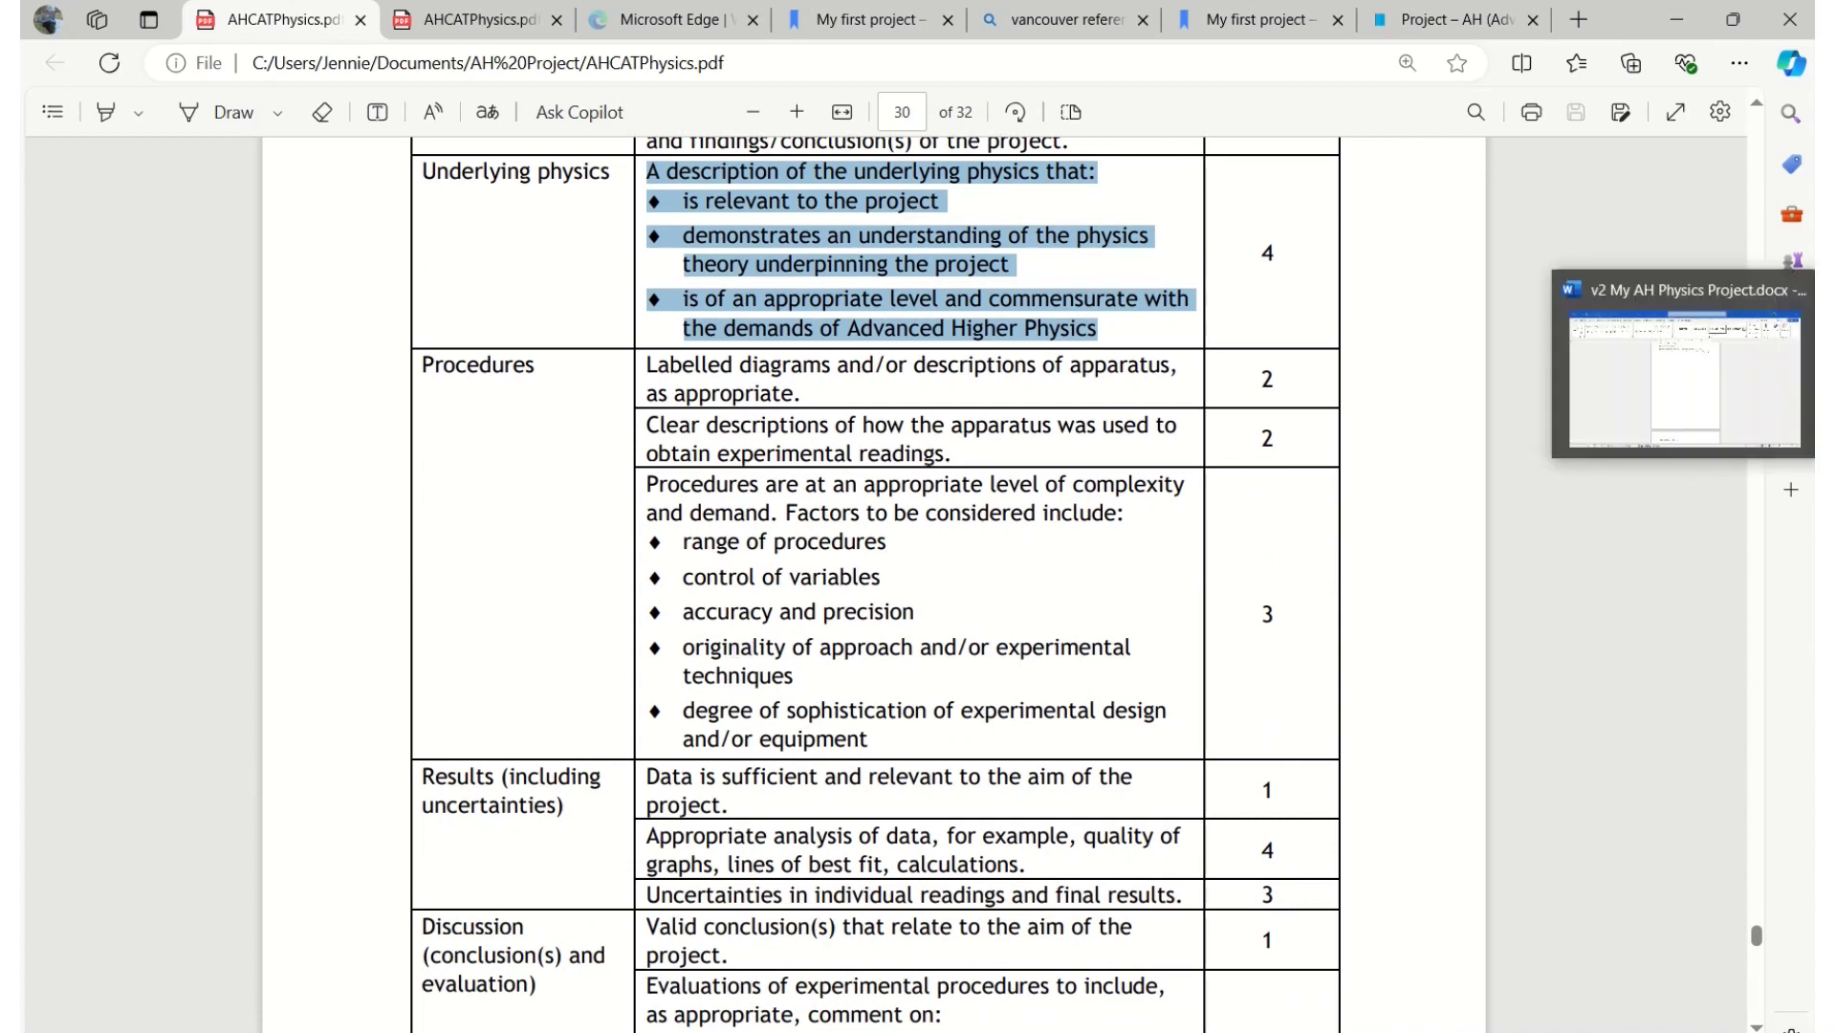
Switch back to Word and add the heading PROCEDURES in the Heading 2 style below EXPERIMENT 1: TITLE
left_click(1659, 419)
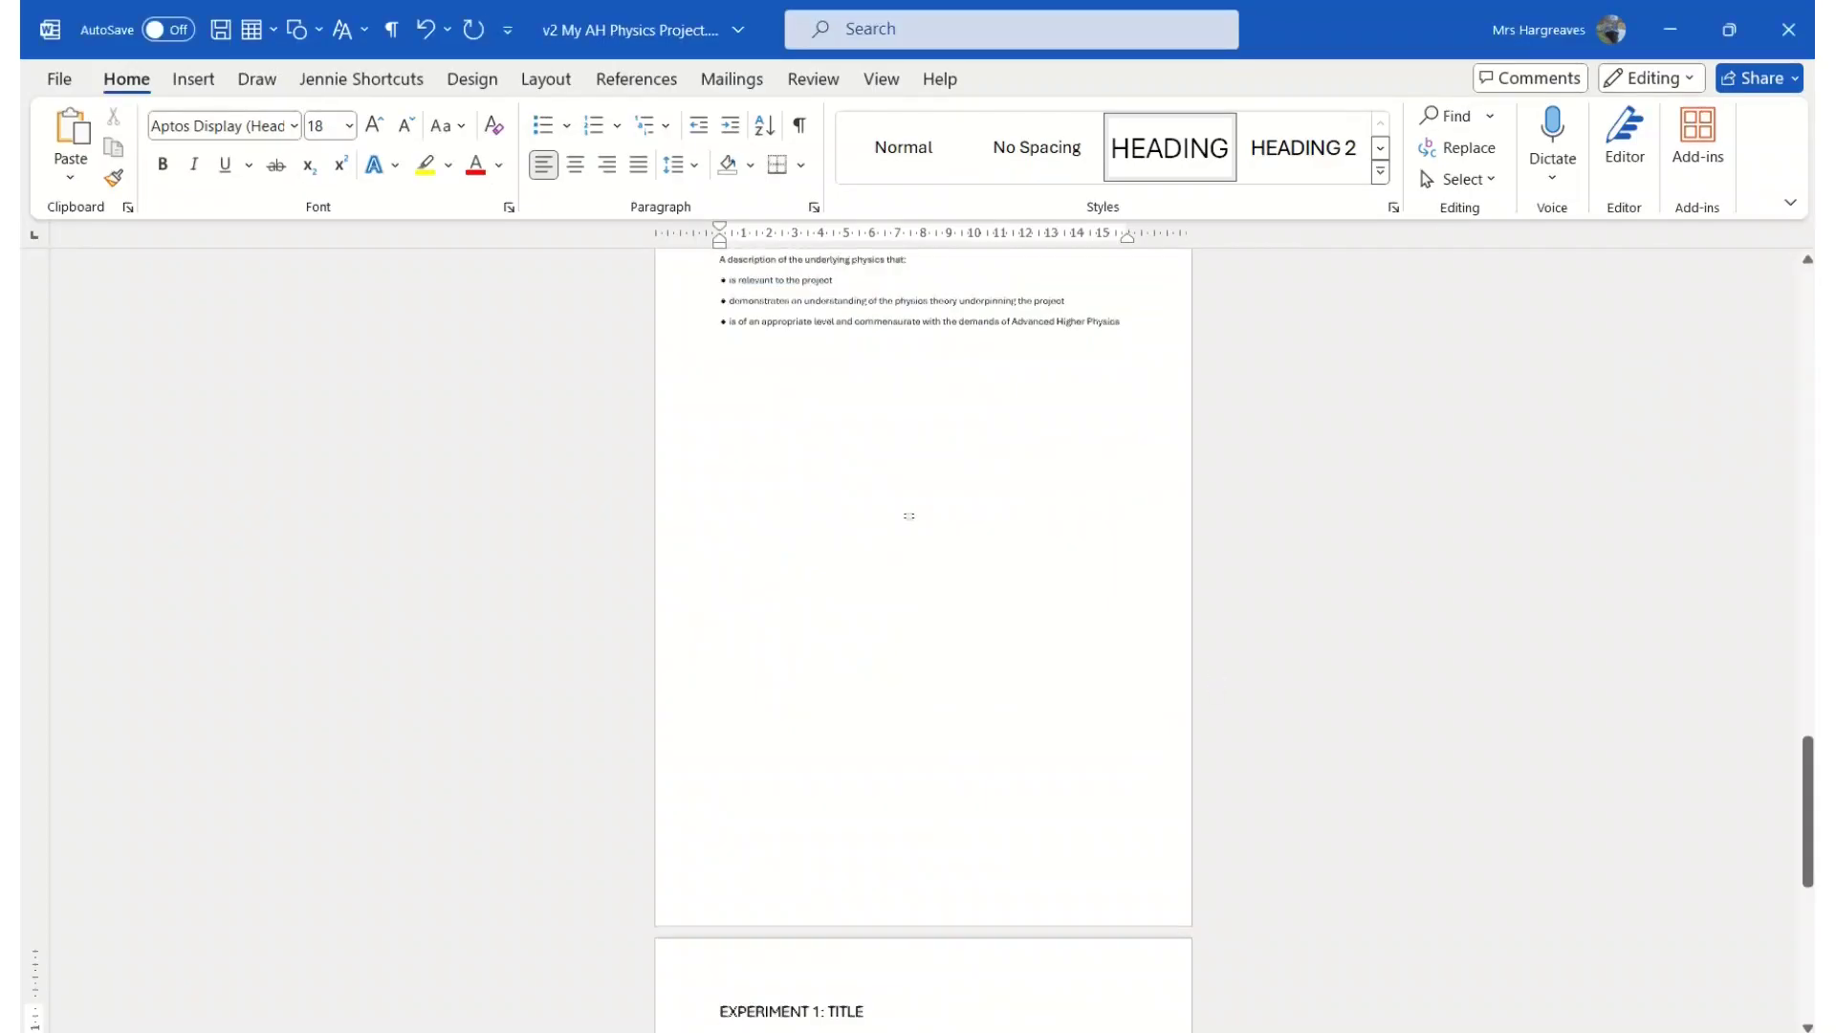
scroll(890, 535, "down", 3)
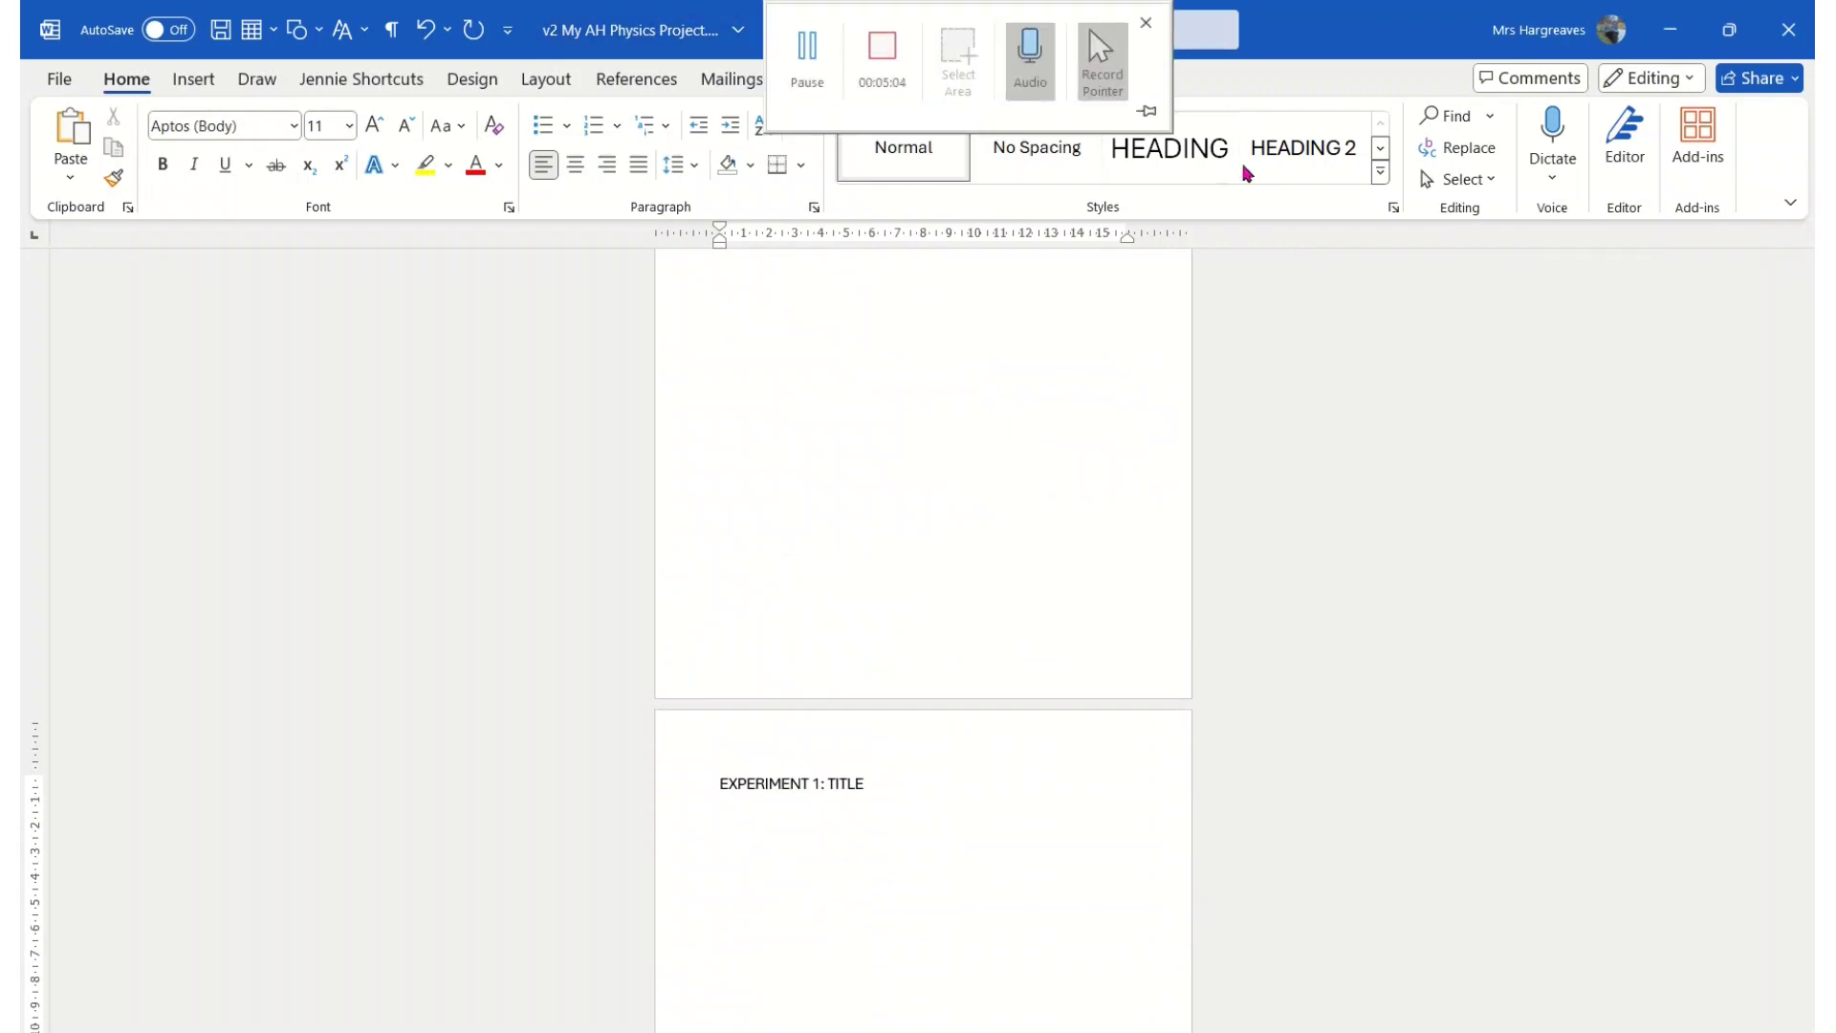
left_click(1278, 150)
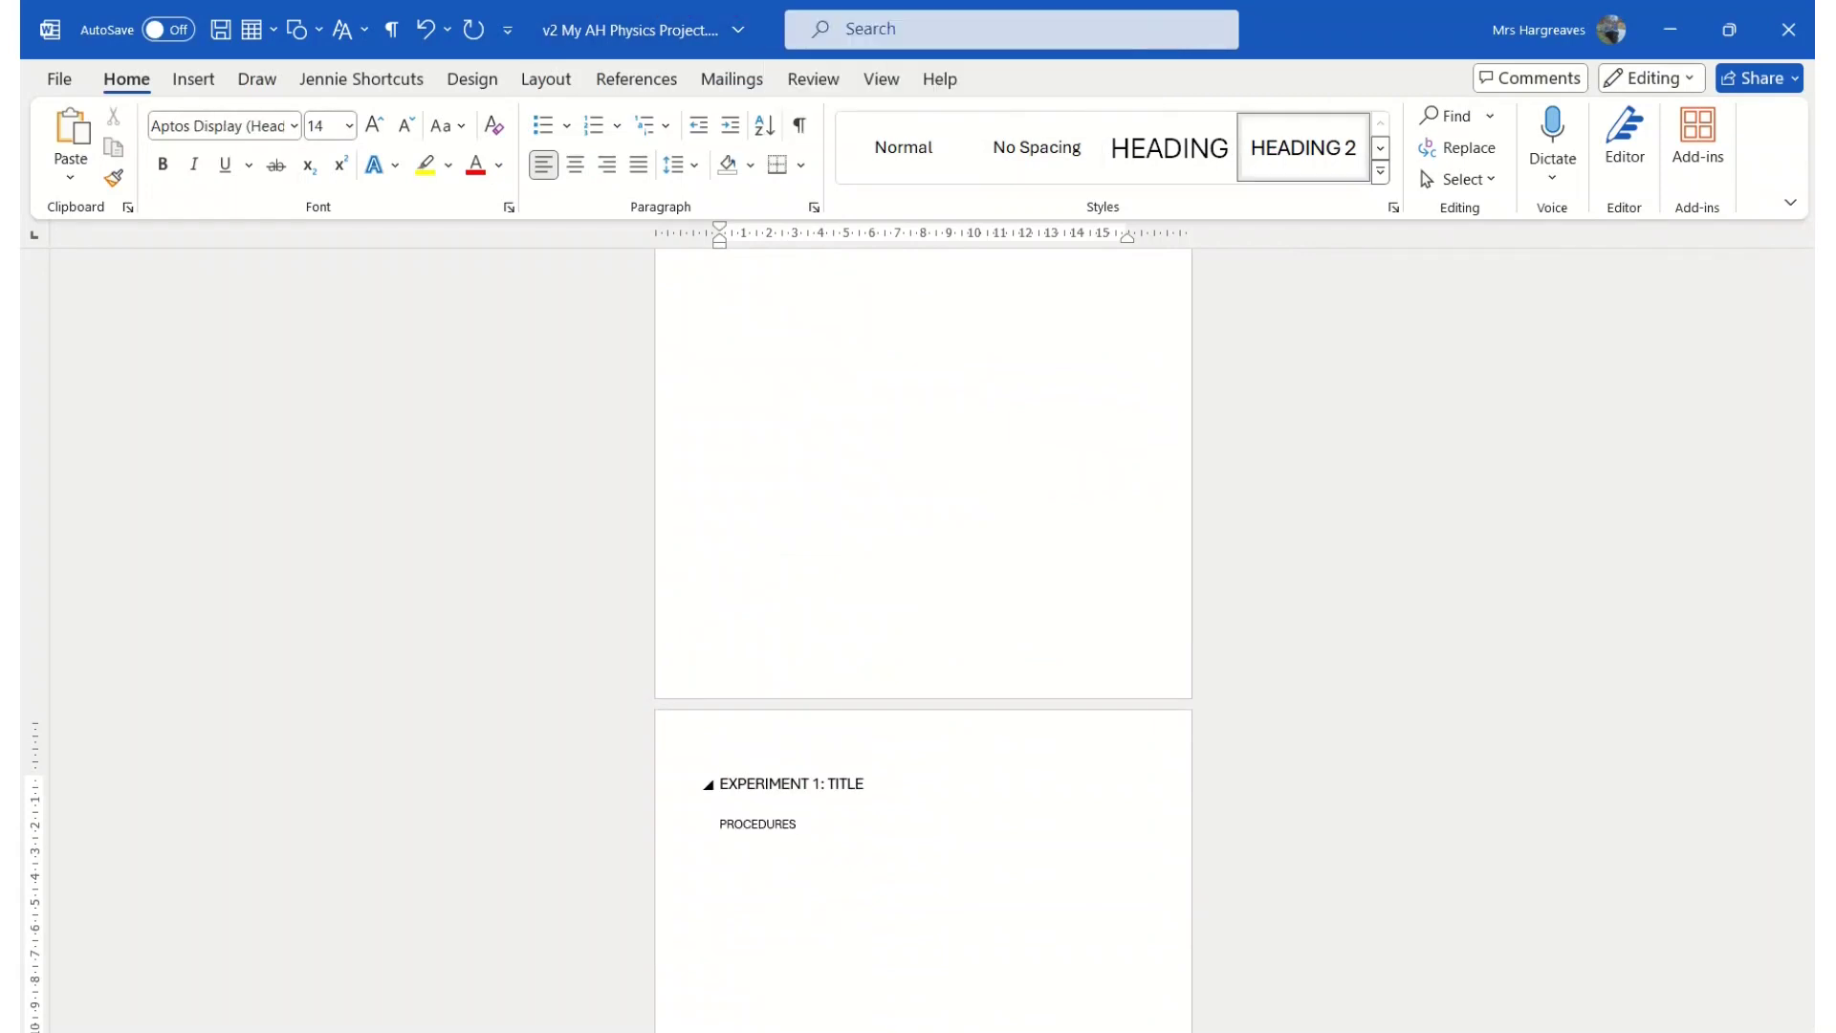
scroll(930, 819, "down", 1)
Add the headings DIAGRAMS, MEHTODS, RESULTS, UNCERTAINTIES and CONCLUSION below PROCEDURES in the Heading 2 style, checking the marking table in Edge
key("Return")
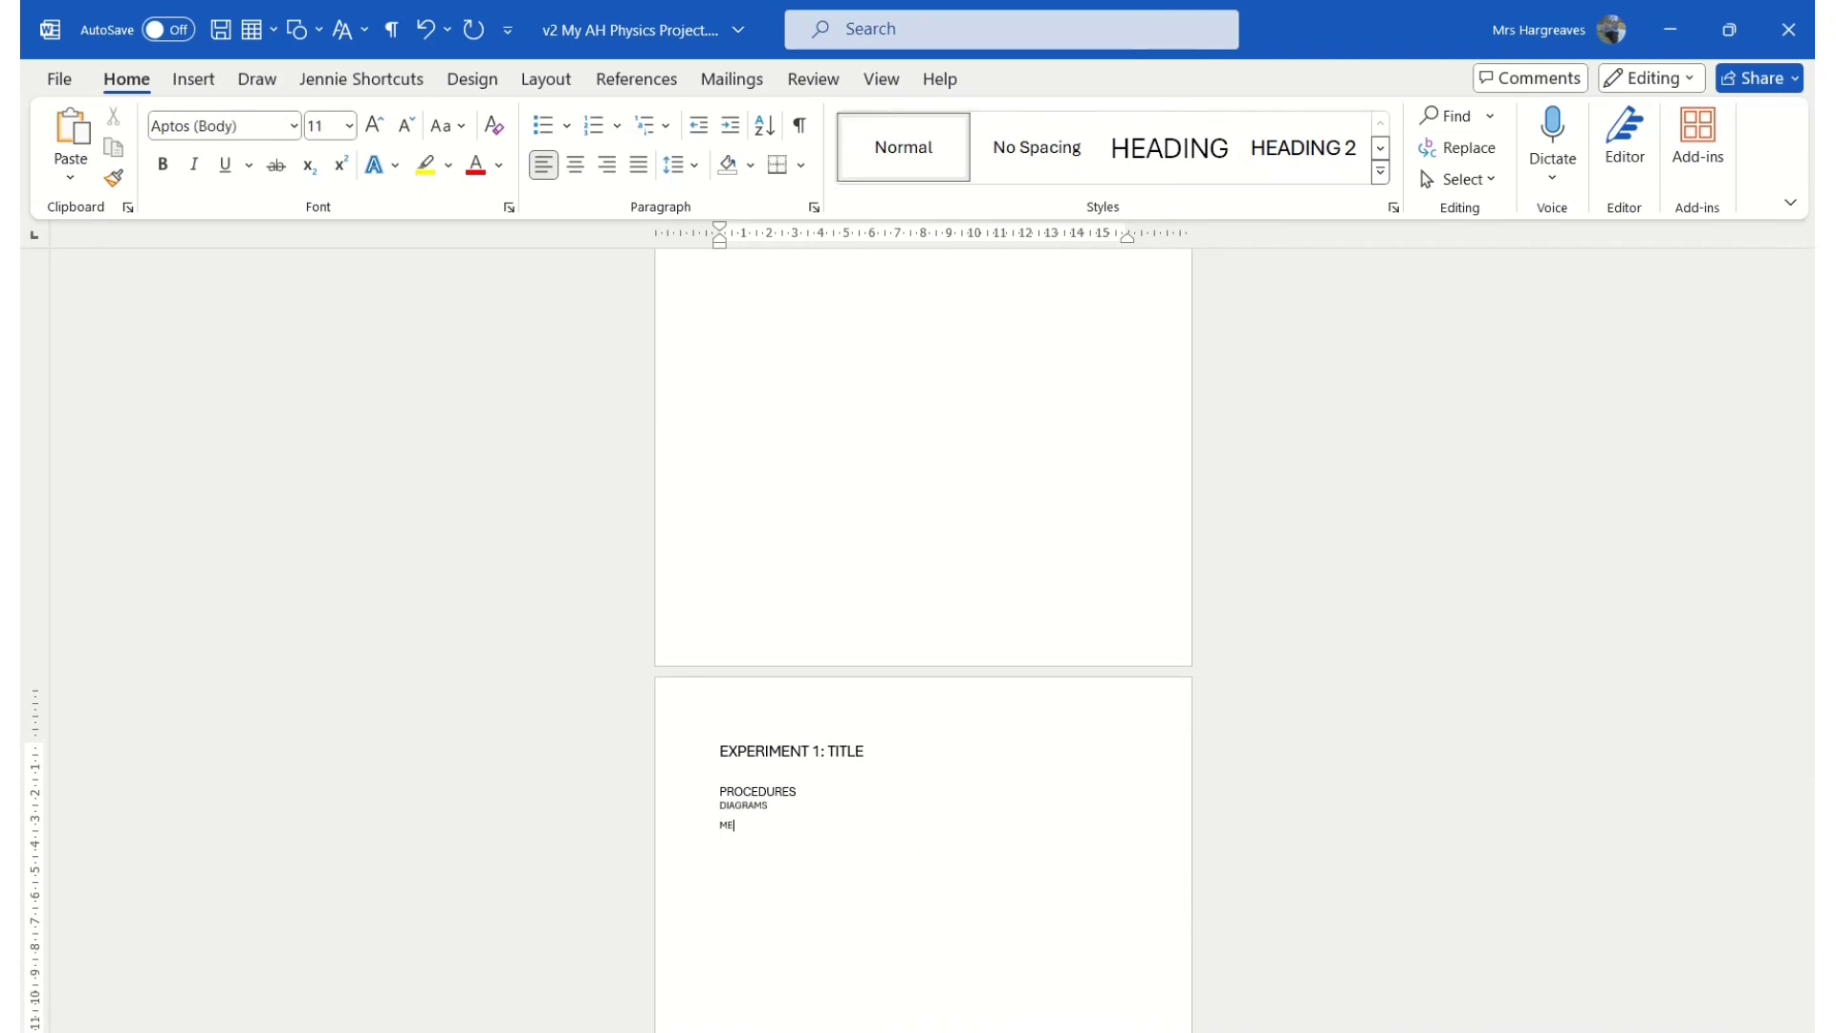
key("alt+Tab")
scroll(793, 729, "down", 1)
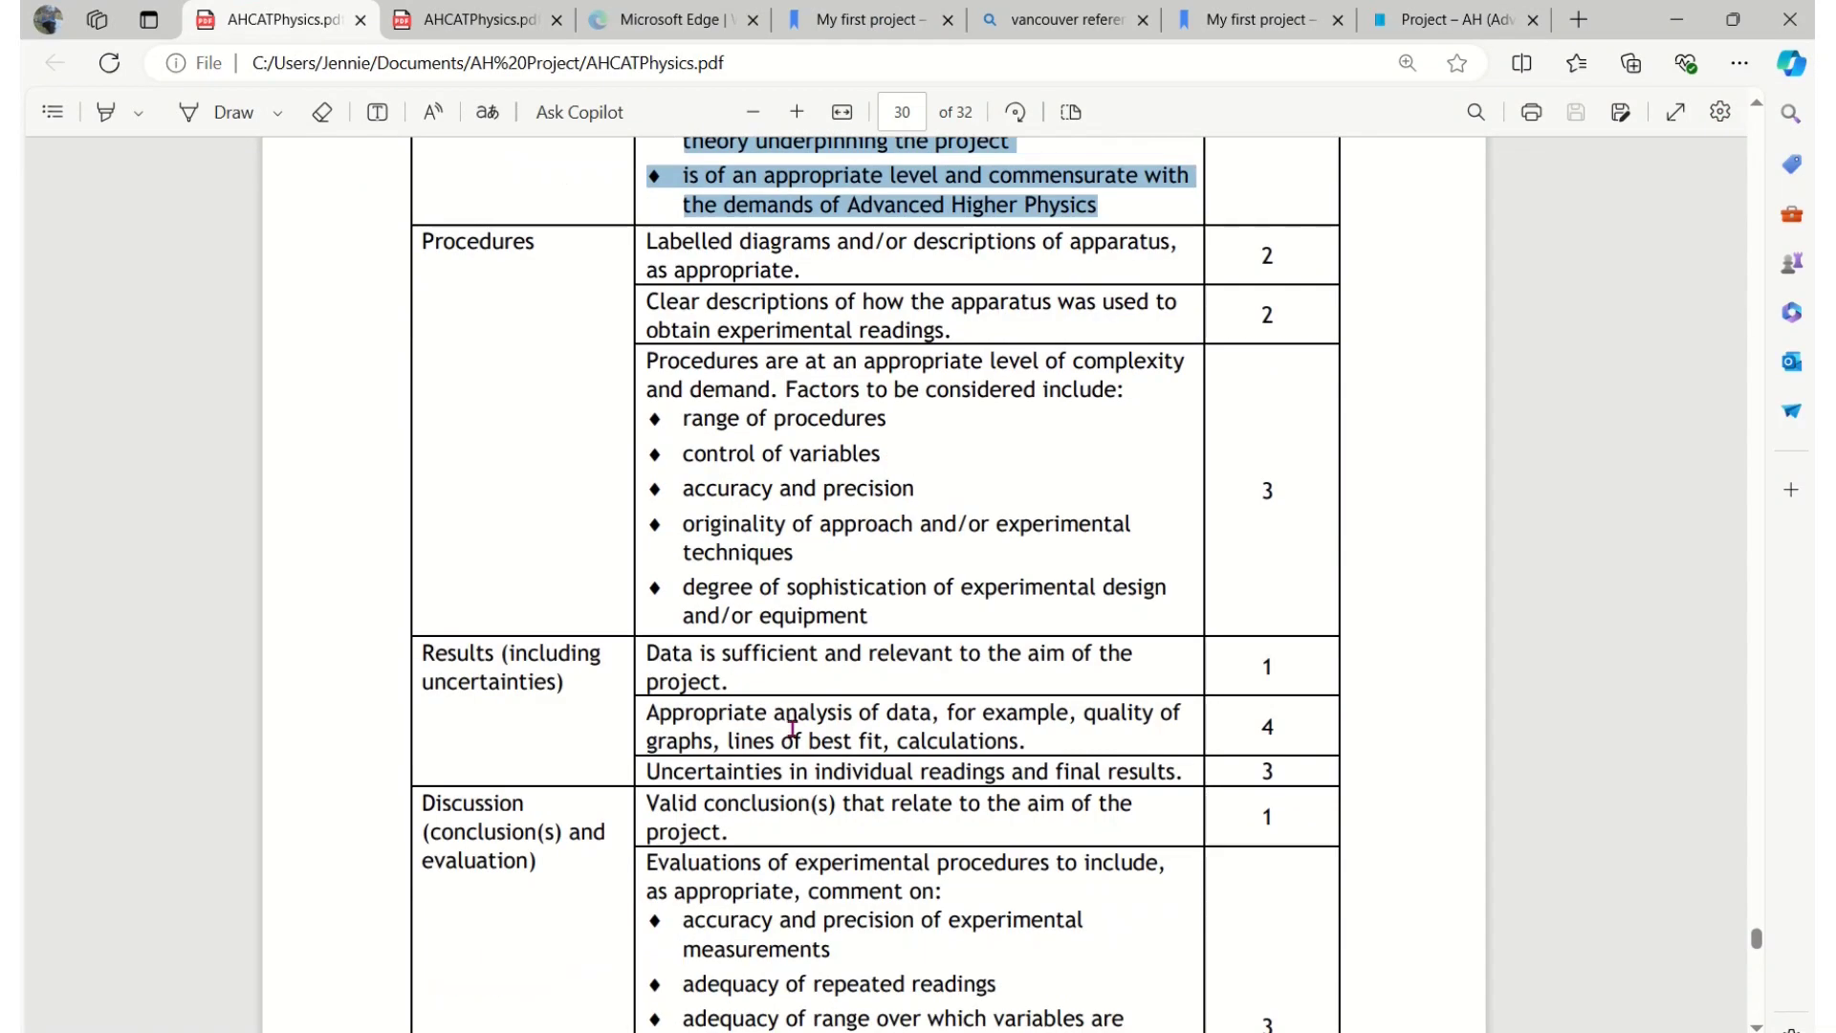
key("alt+Tab")
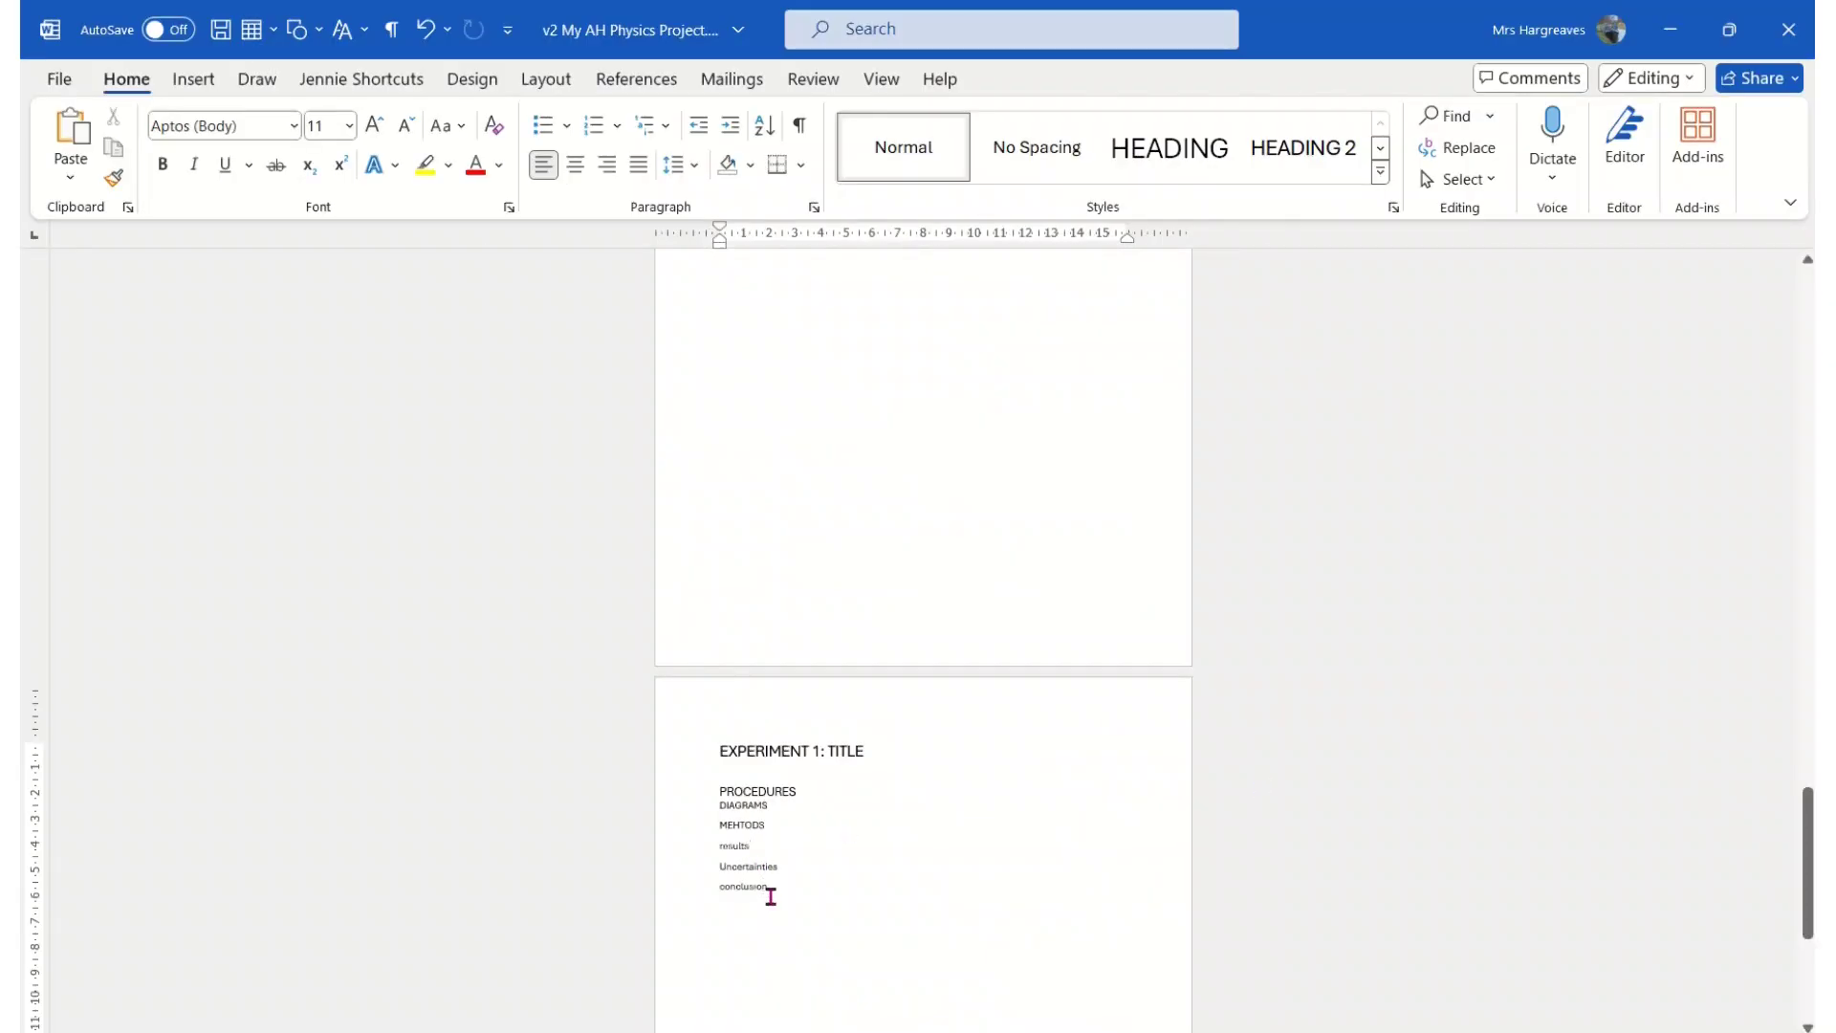
left_click_drag(760, 882, 708, 807)
key("ctrl+alt+2")
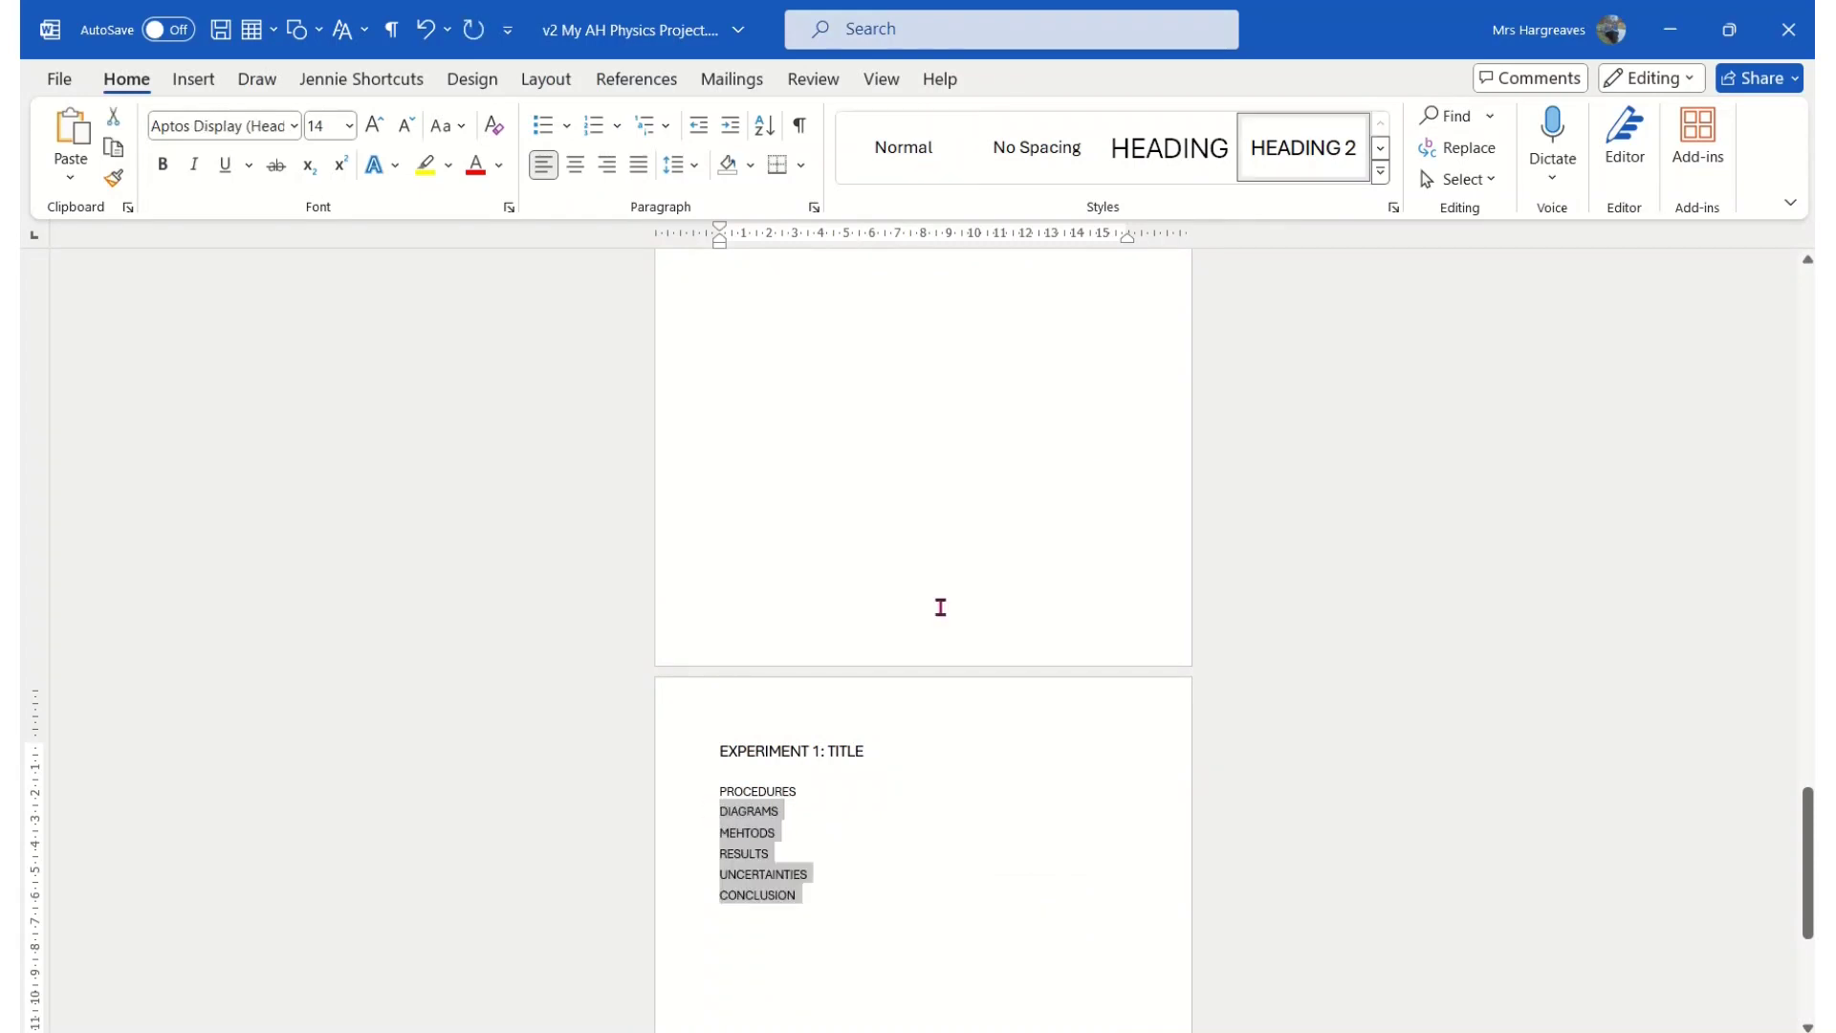
Check the Discussion row of the marking table in Edge and add an EVALUATION heading below CONCLUSION in Word in the Heading 2 style
scroll(940, 607, "down", 3)
key("alt+Tab")
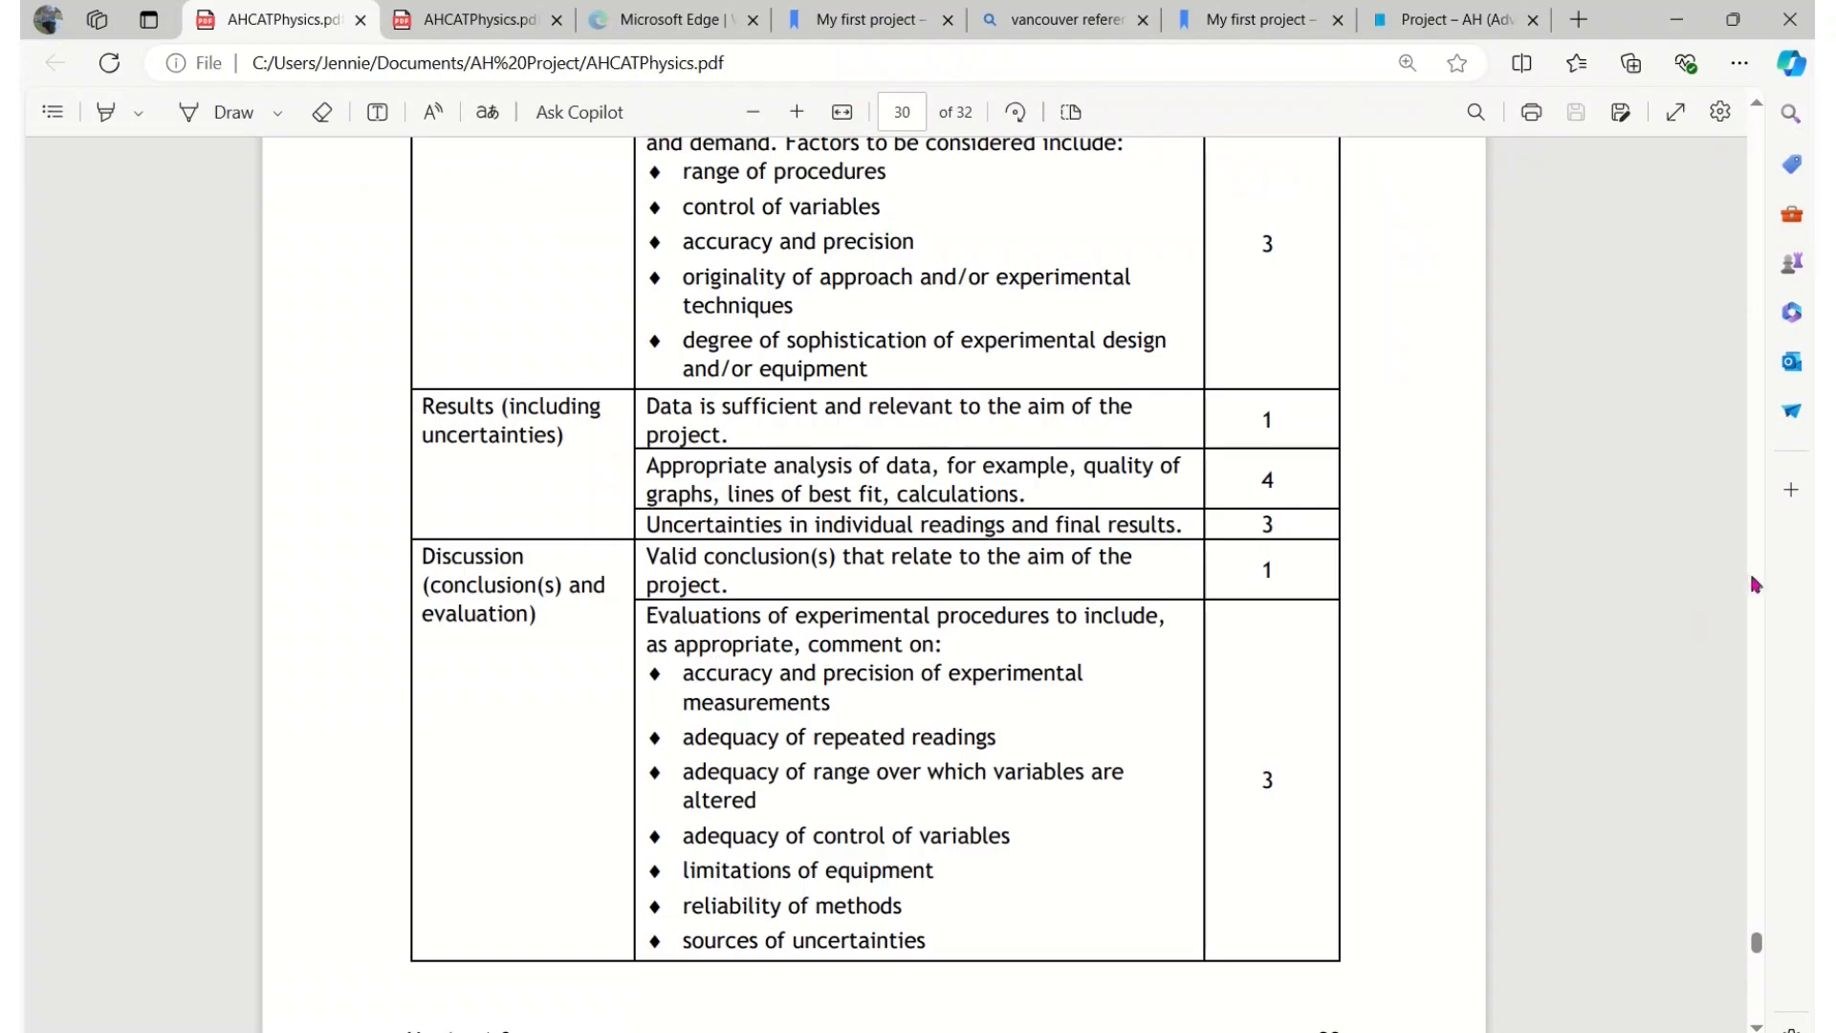
key("alt+Tab")
left_click_drag(768, 746, 705, 729)
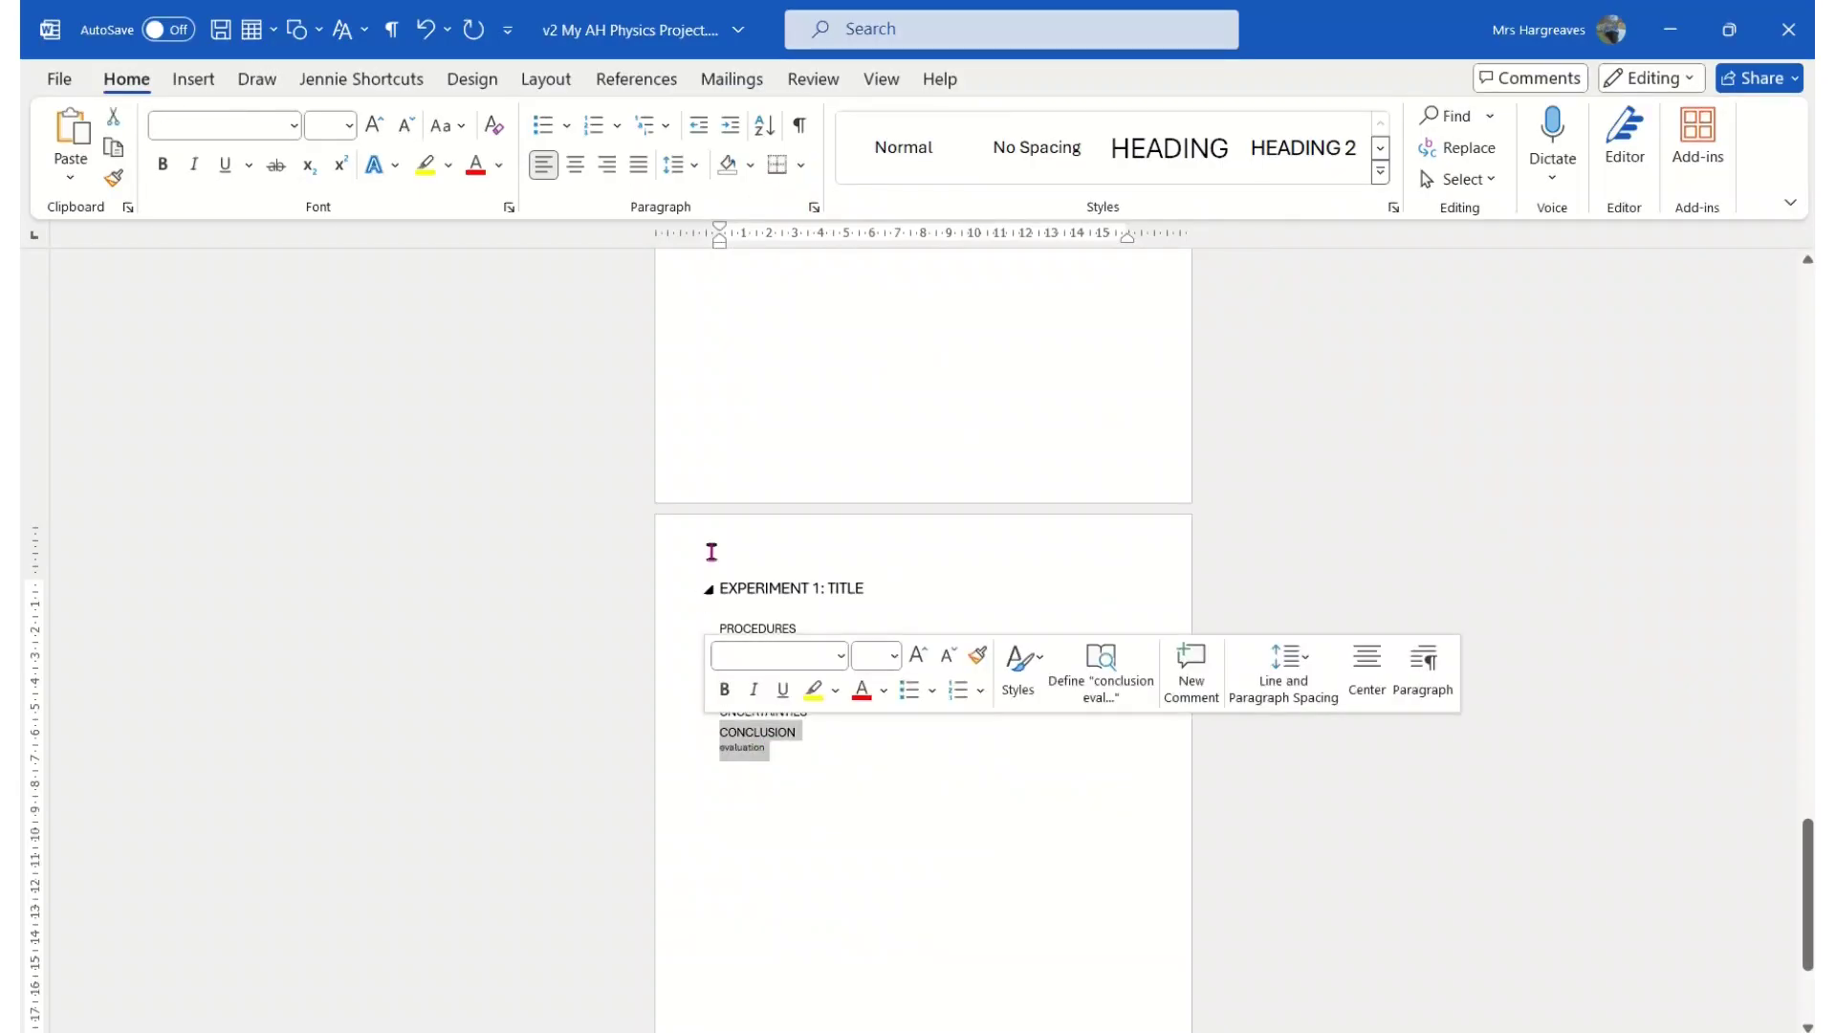
left_click(1182, 157)
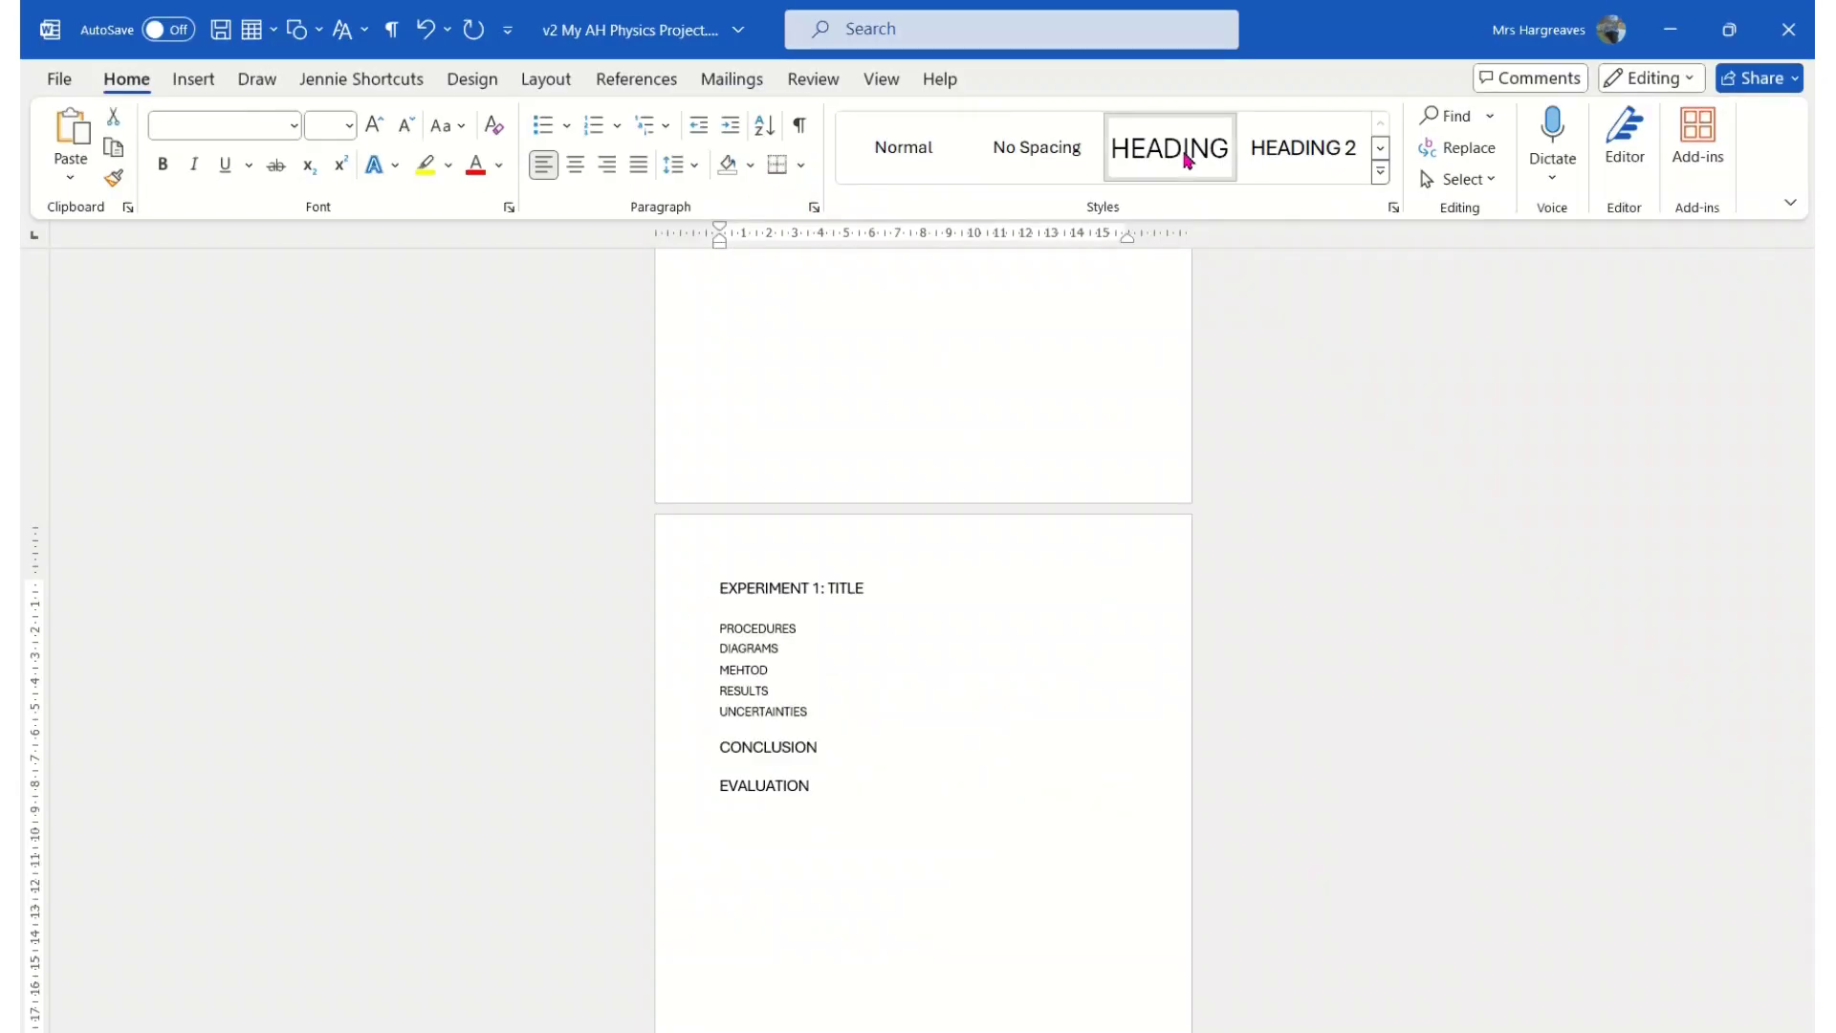
key("ctrl+z")
left_click(1279, 150)
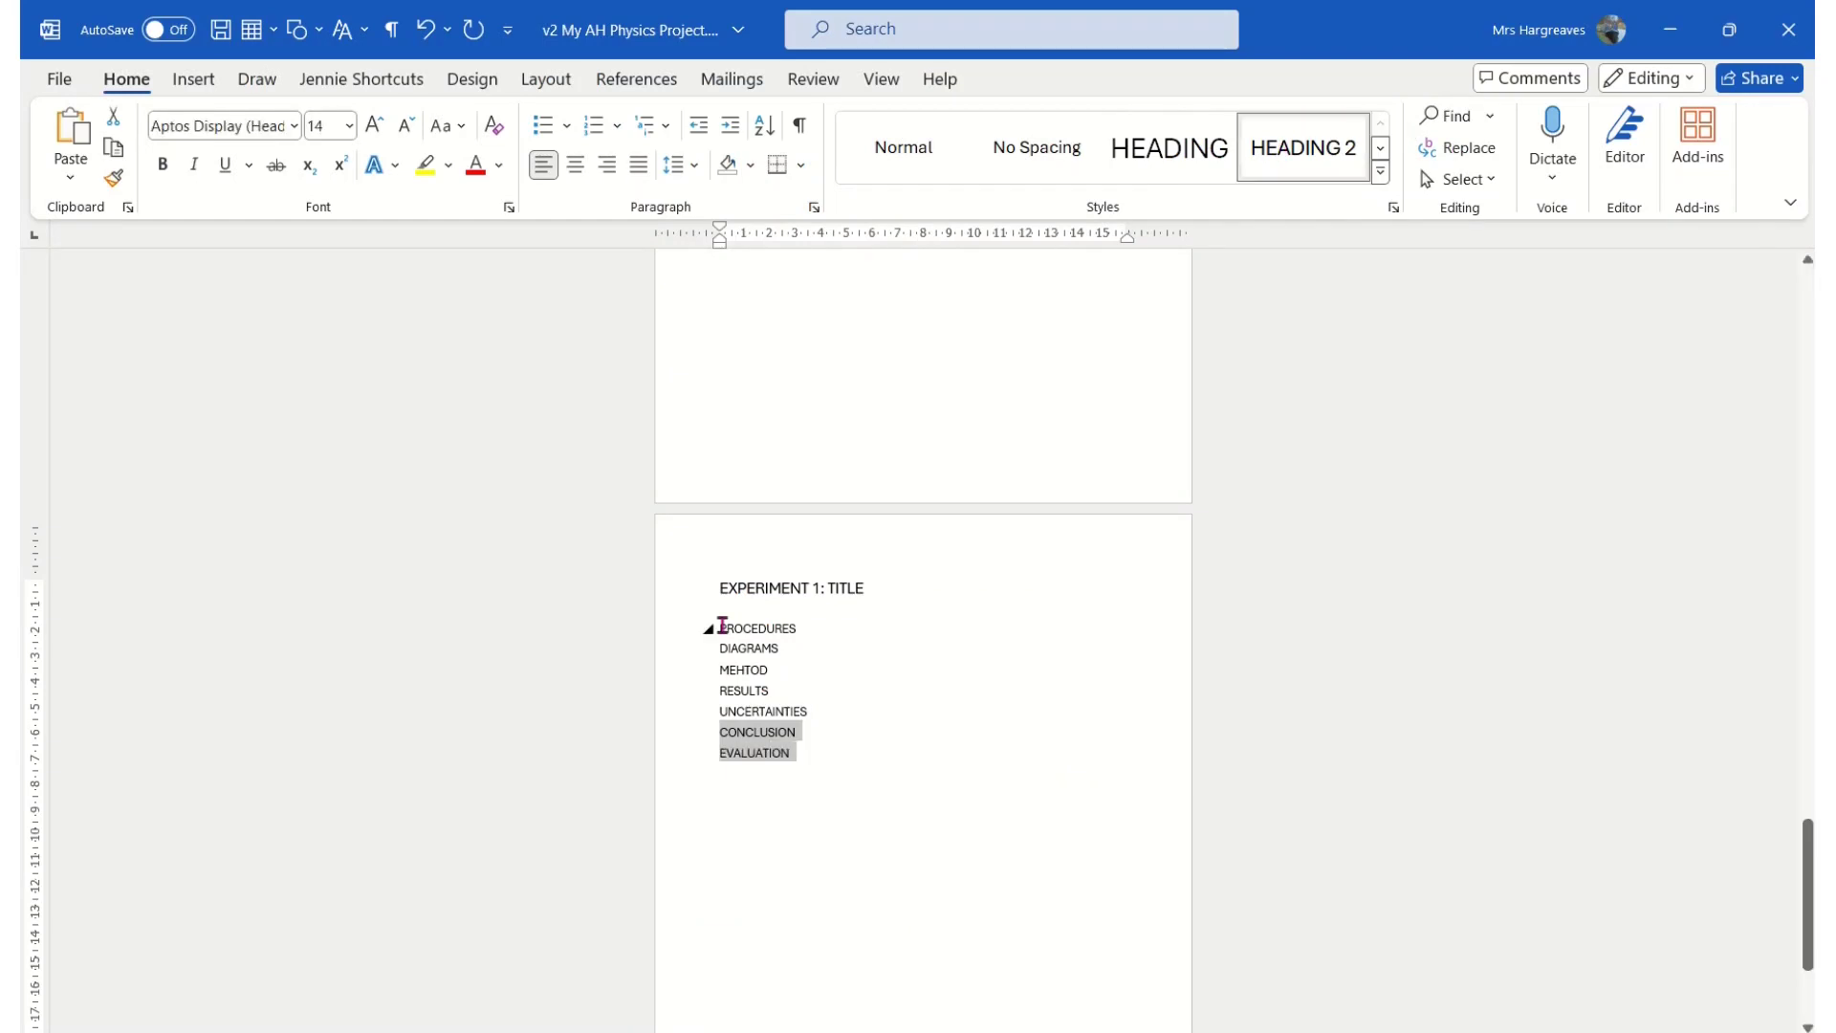
Insert the heading AIM: on its own line above PROCEDURES in the Heading 2 style
left_click(791, 599)
type("AIM")
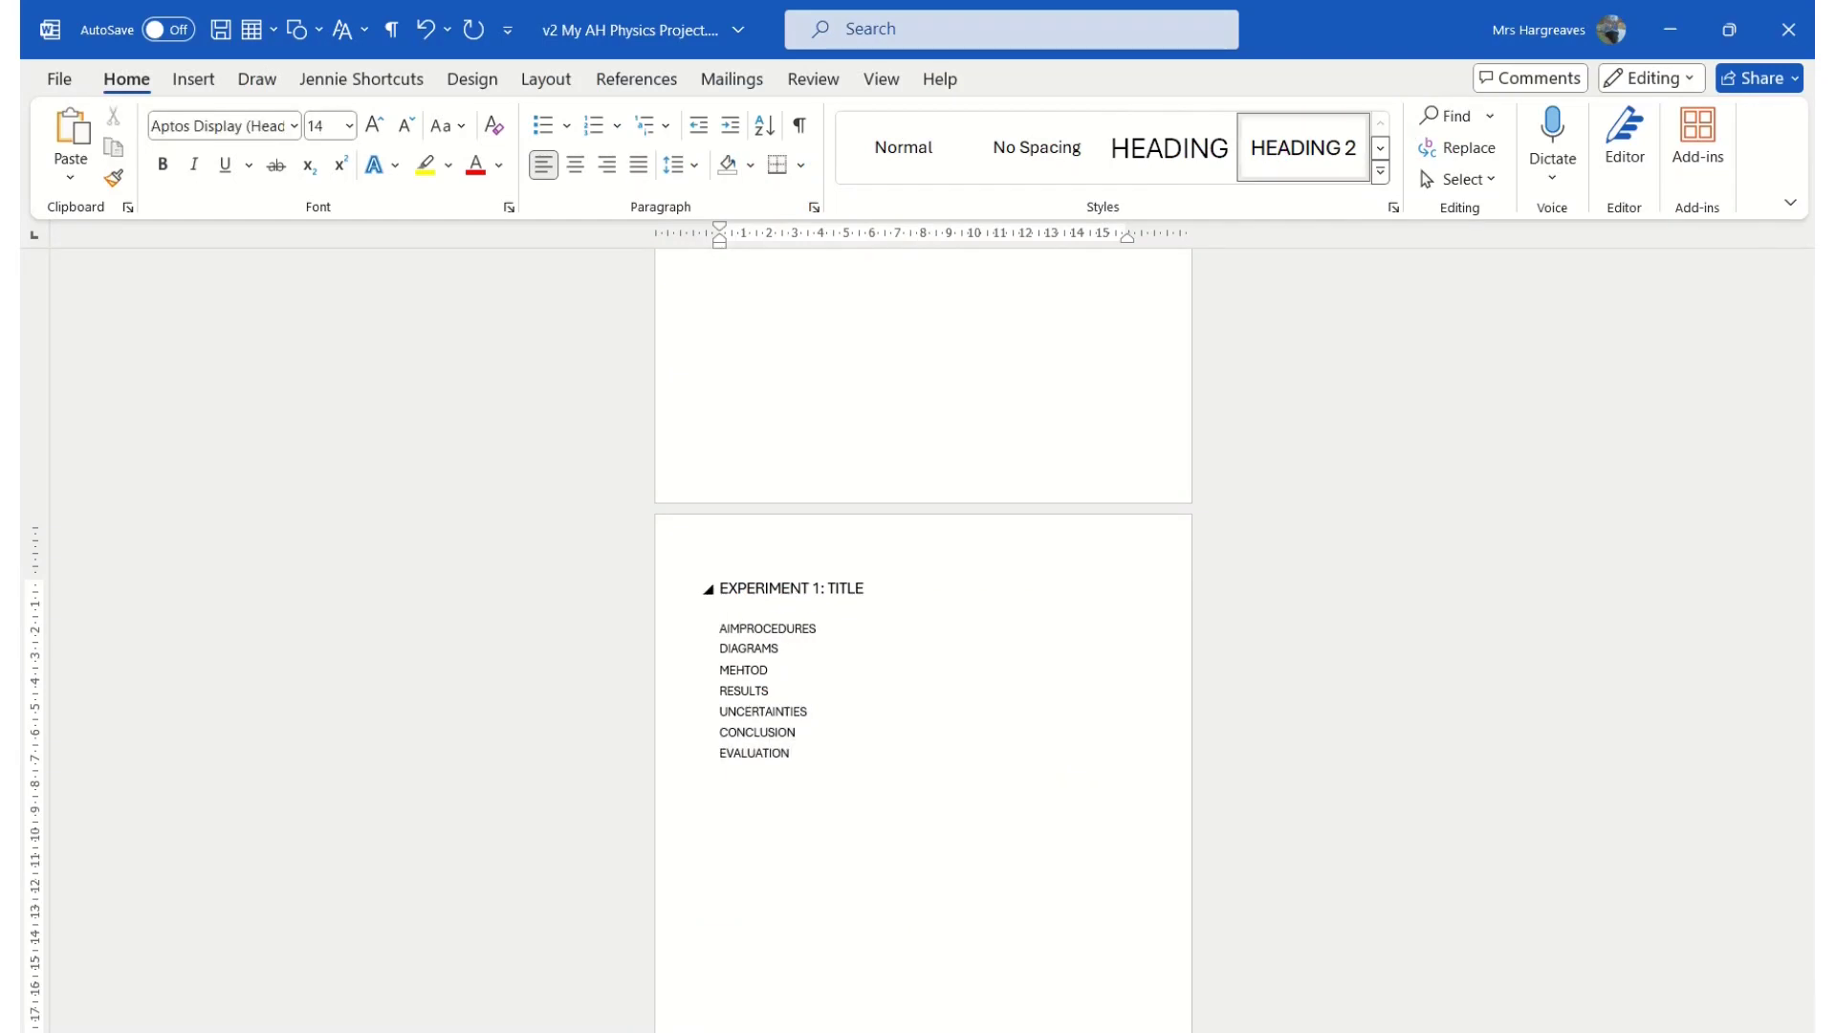
type(":")
key("Return")
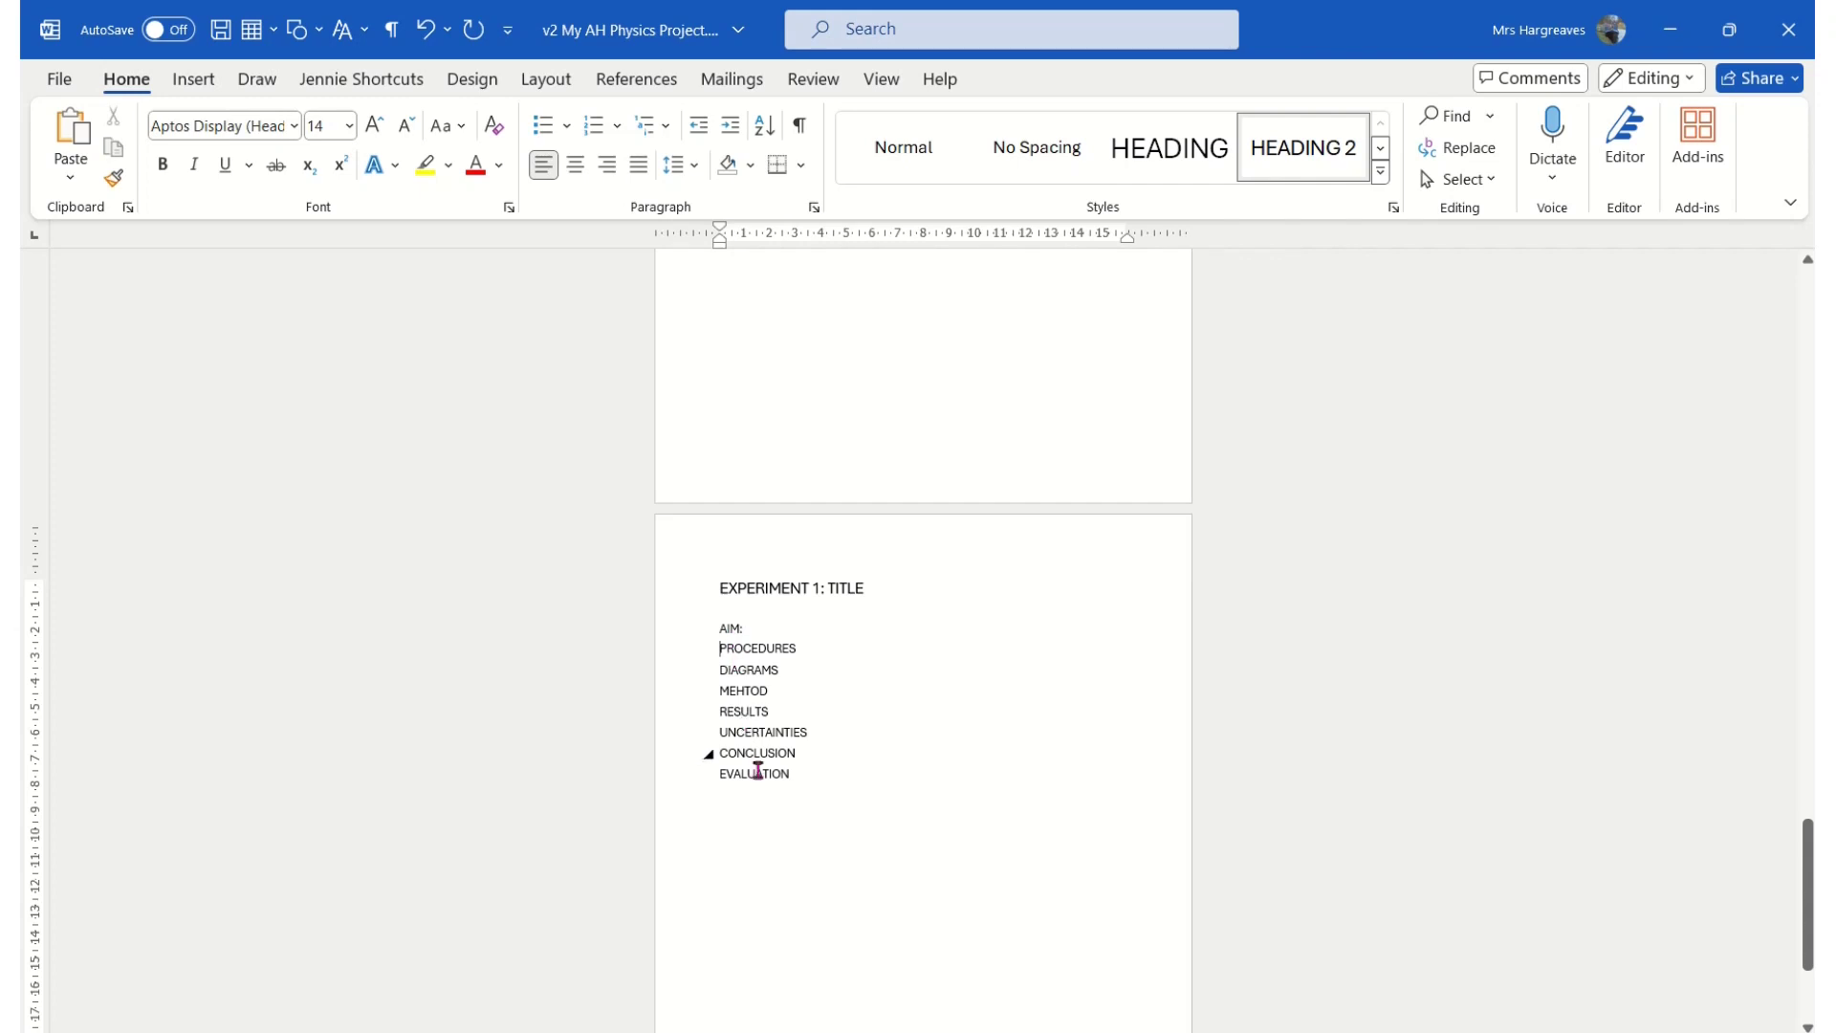
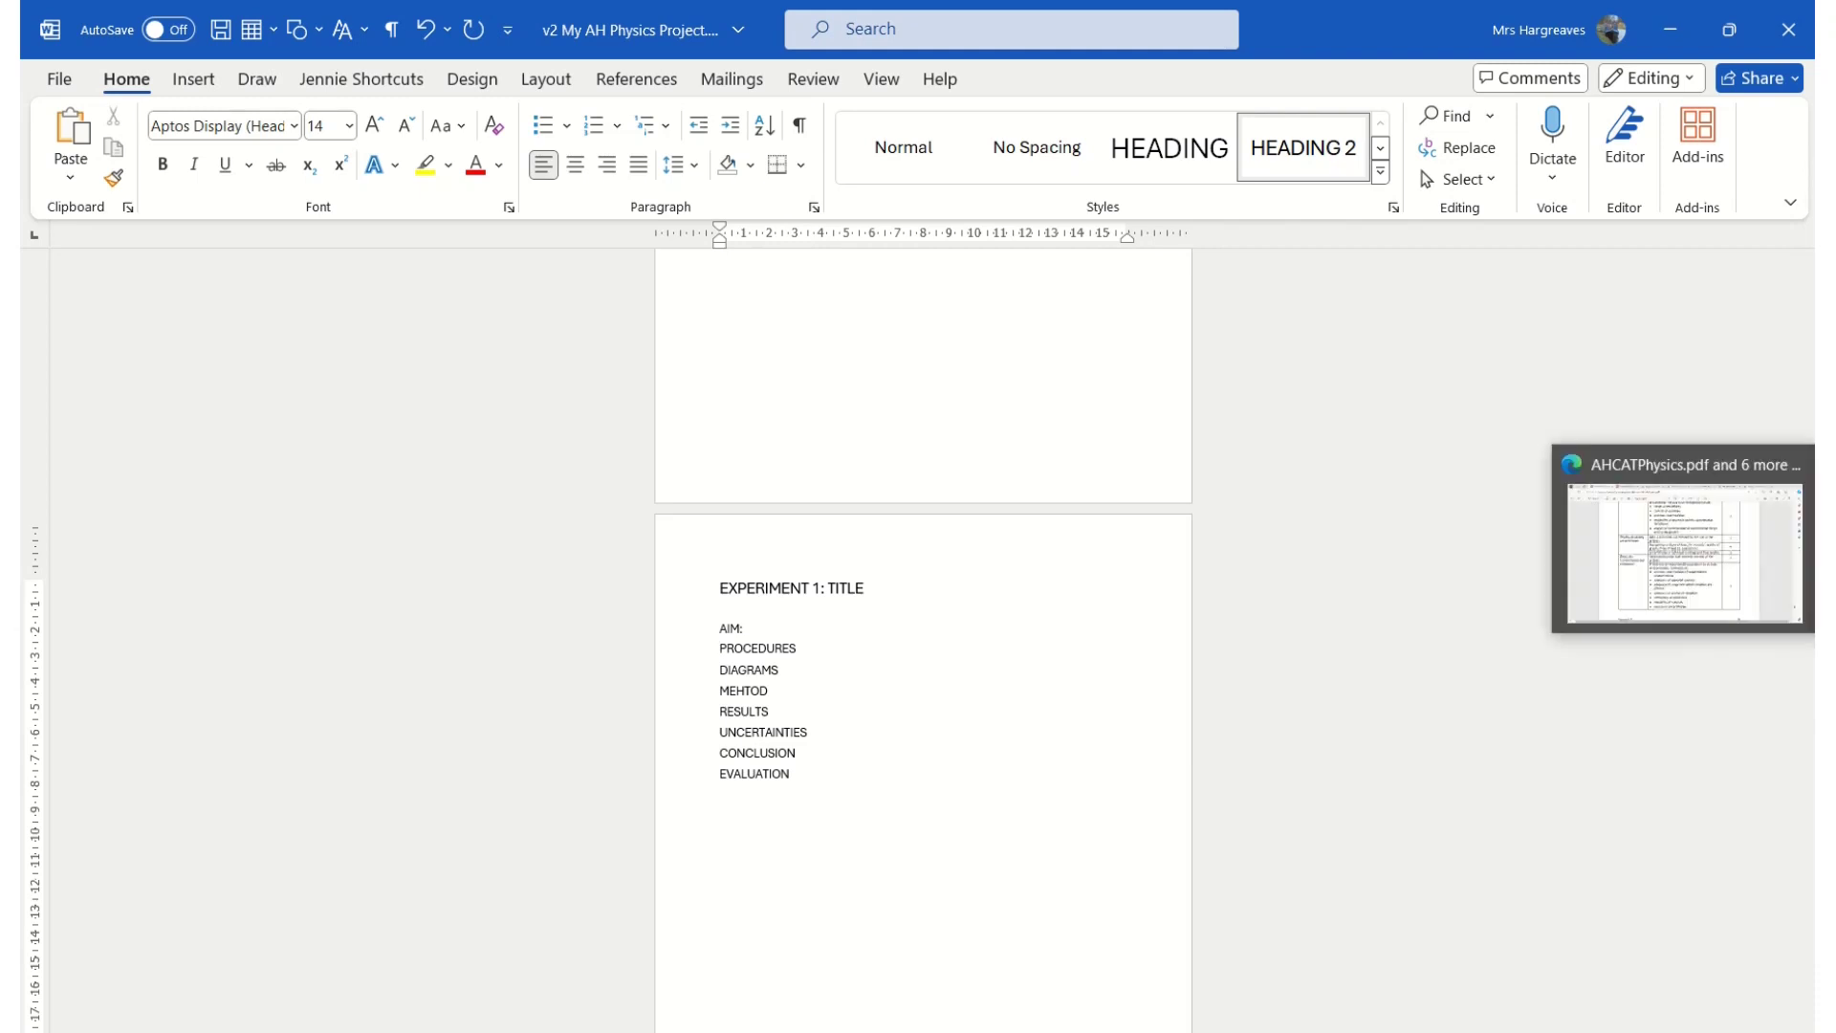
Copy the evaluation guidance from the Discussion row of AHCATPhysics.pdf in Edge to below EVALUATION in Word, with each bullet on its own line
left_click(1684, 555)
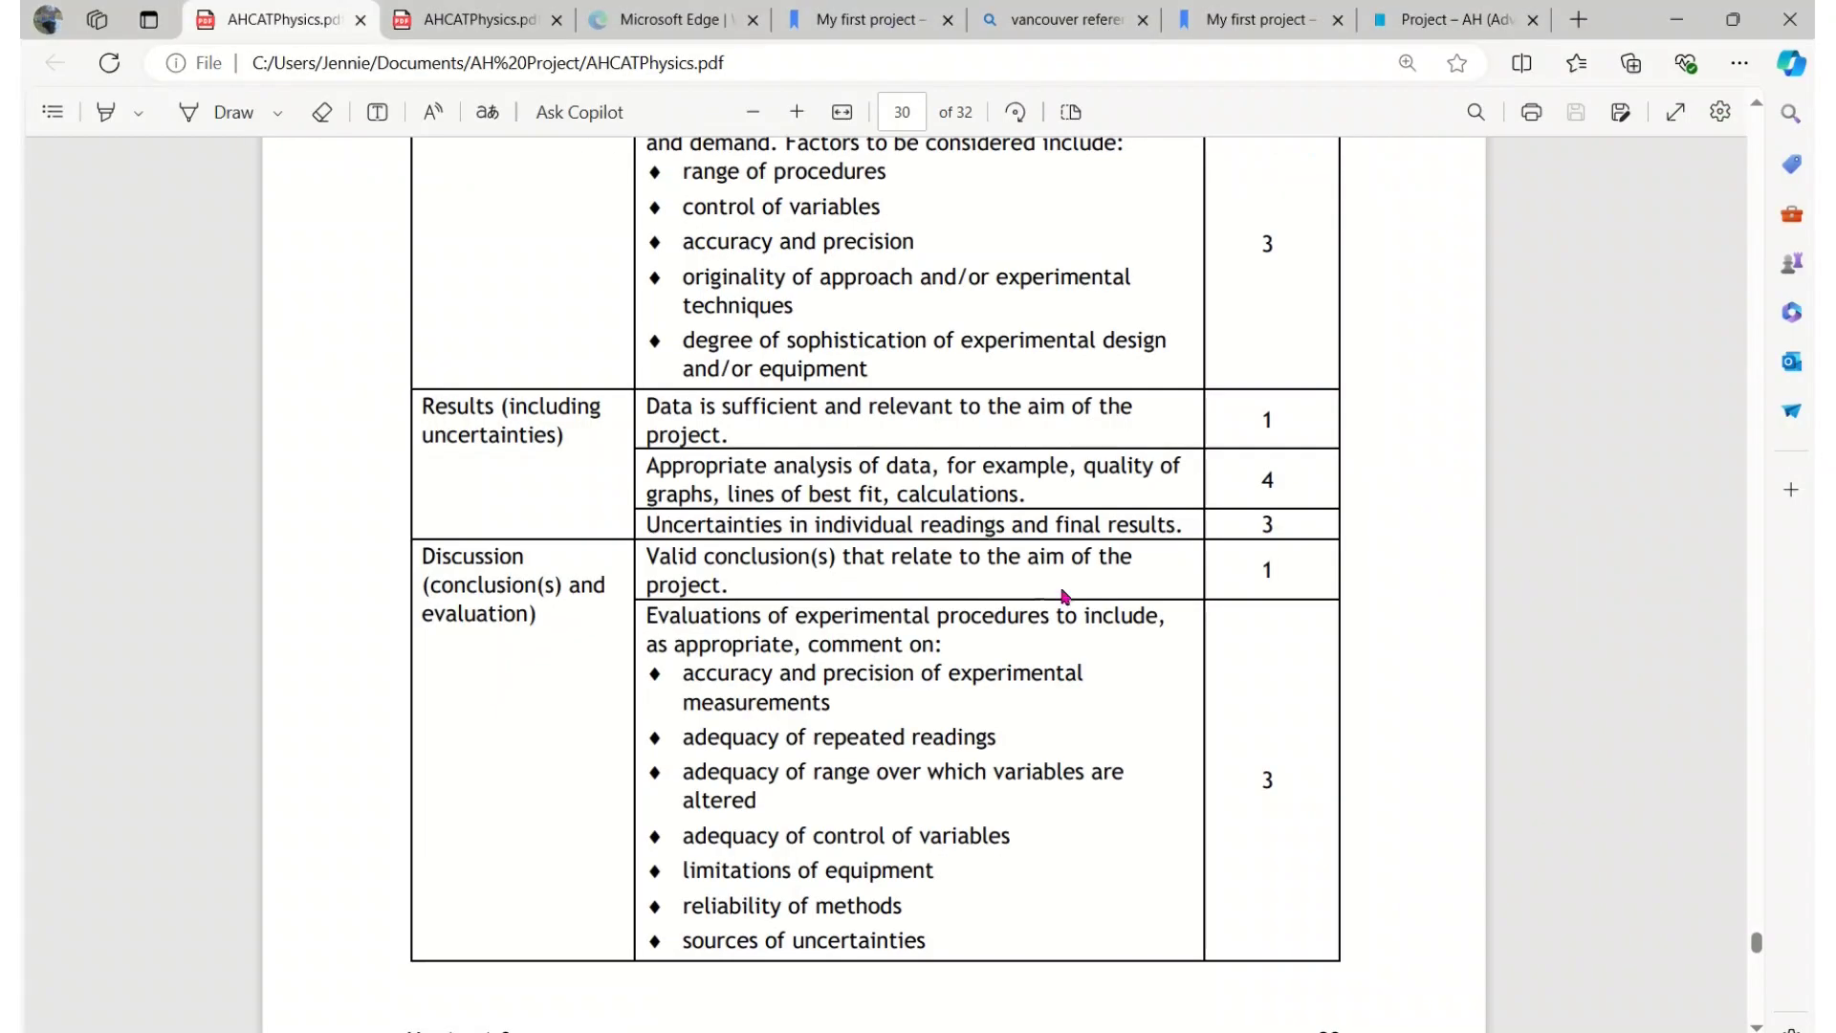
scroll(873, 605, "down", 2)
scroll(869, 602, "up", 4)
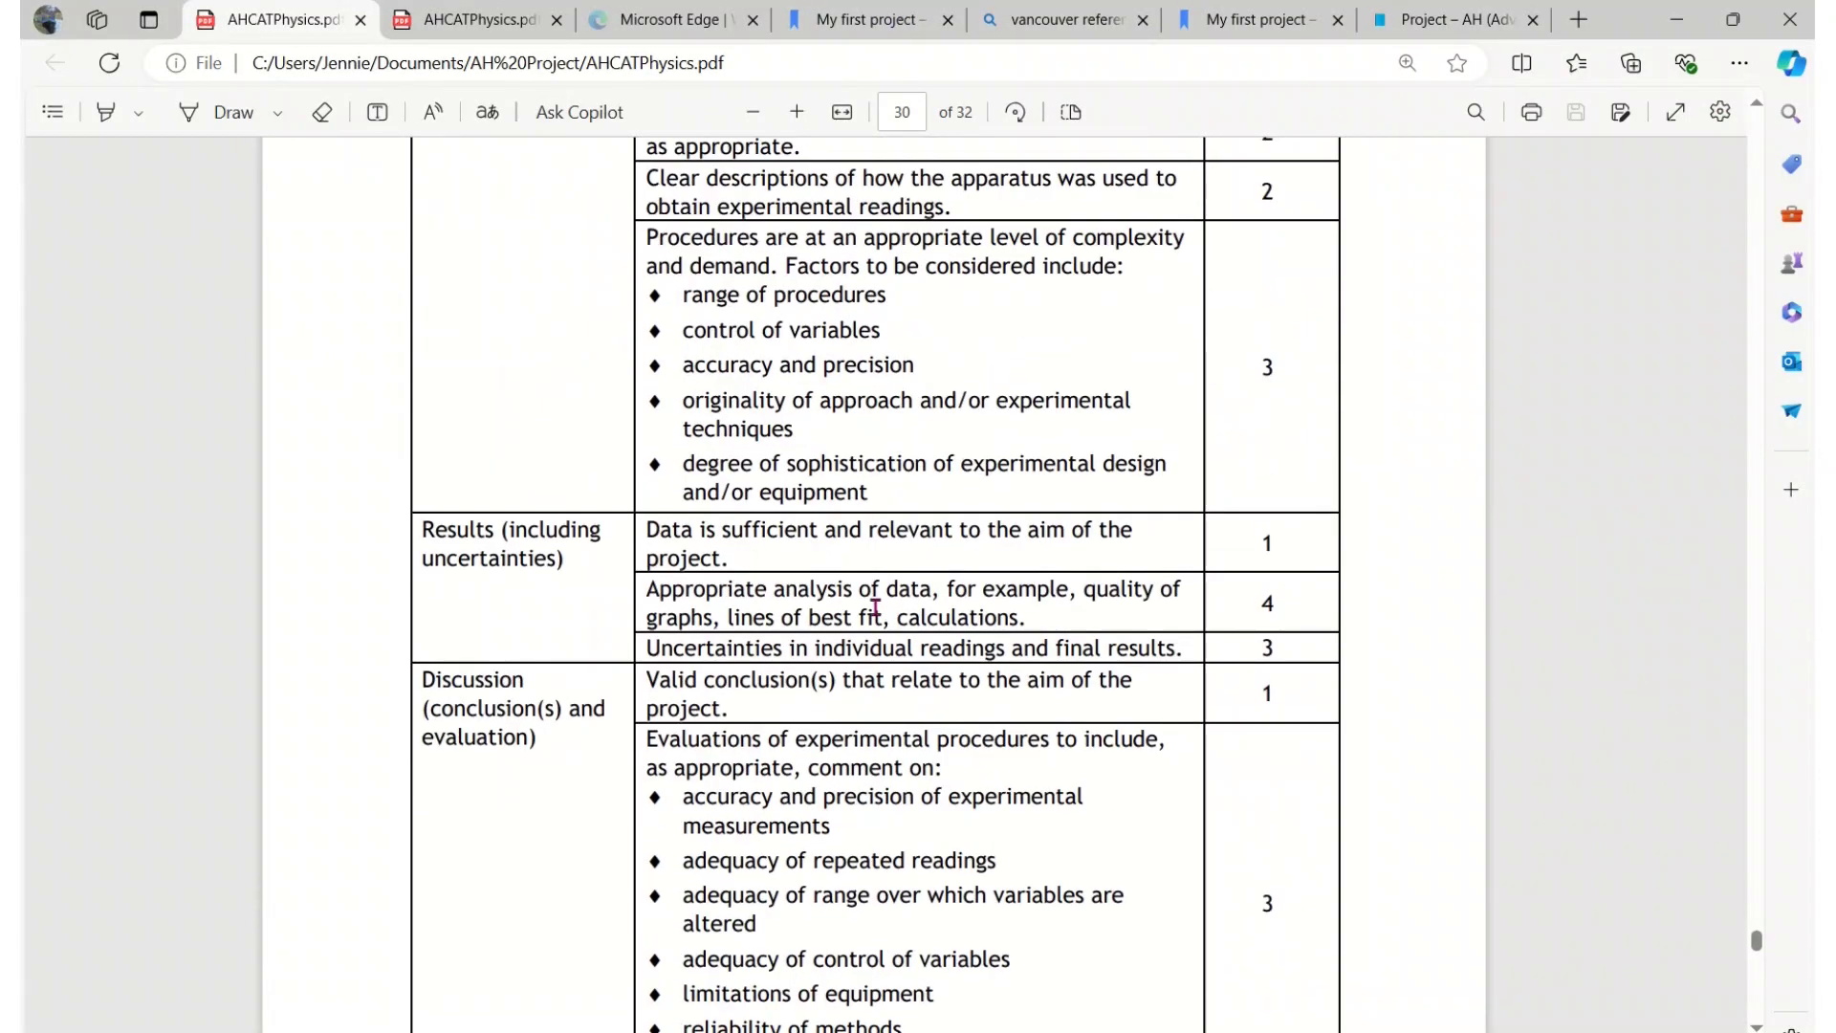
scroll(857, 499, "up", 2)
scroll(852, 513, "down", 4)
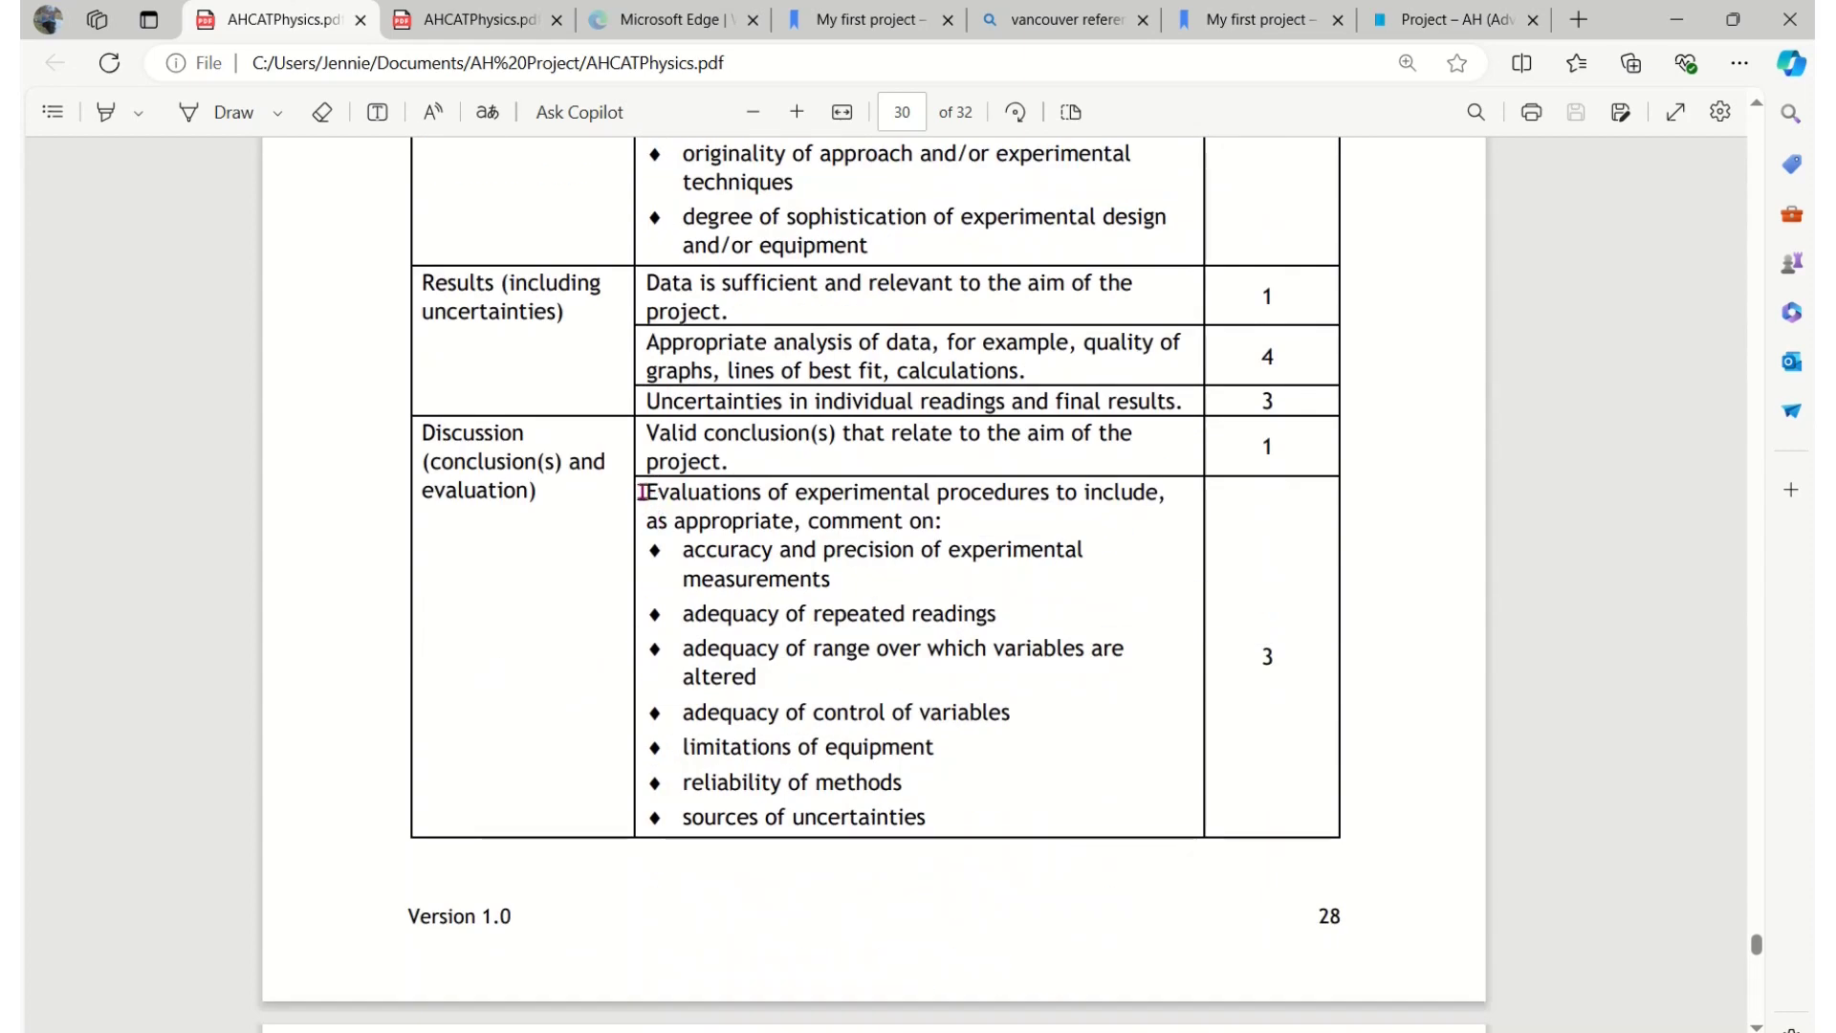
left_click_drag(642, 491, 939, 813)
key("alt+Tab")
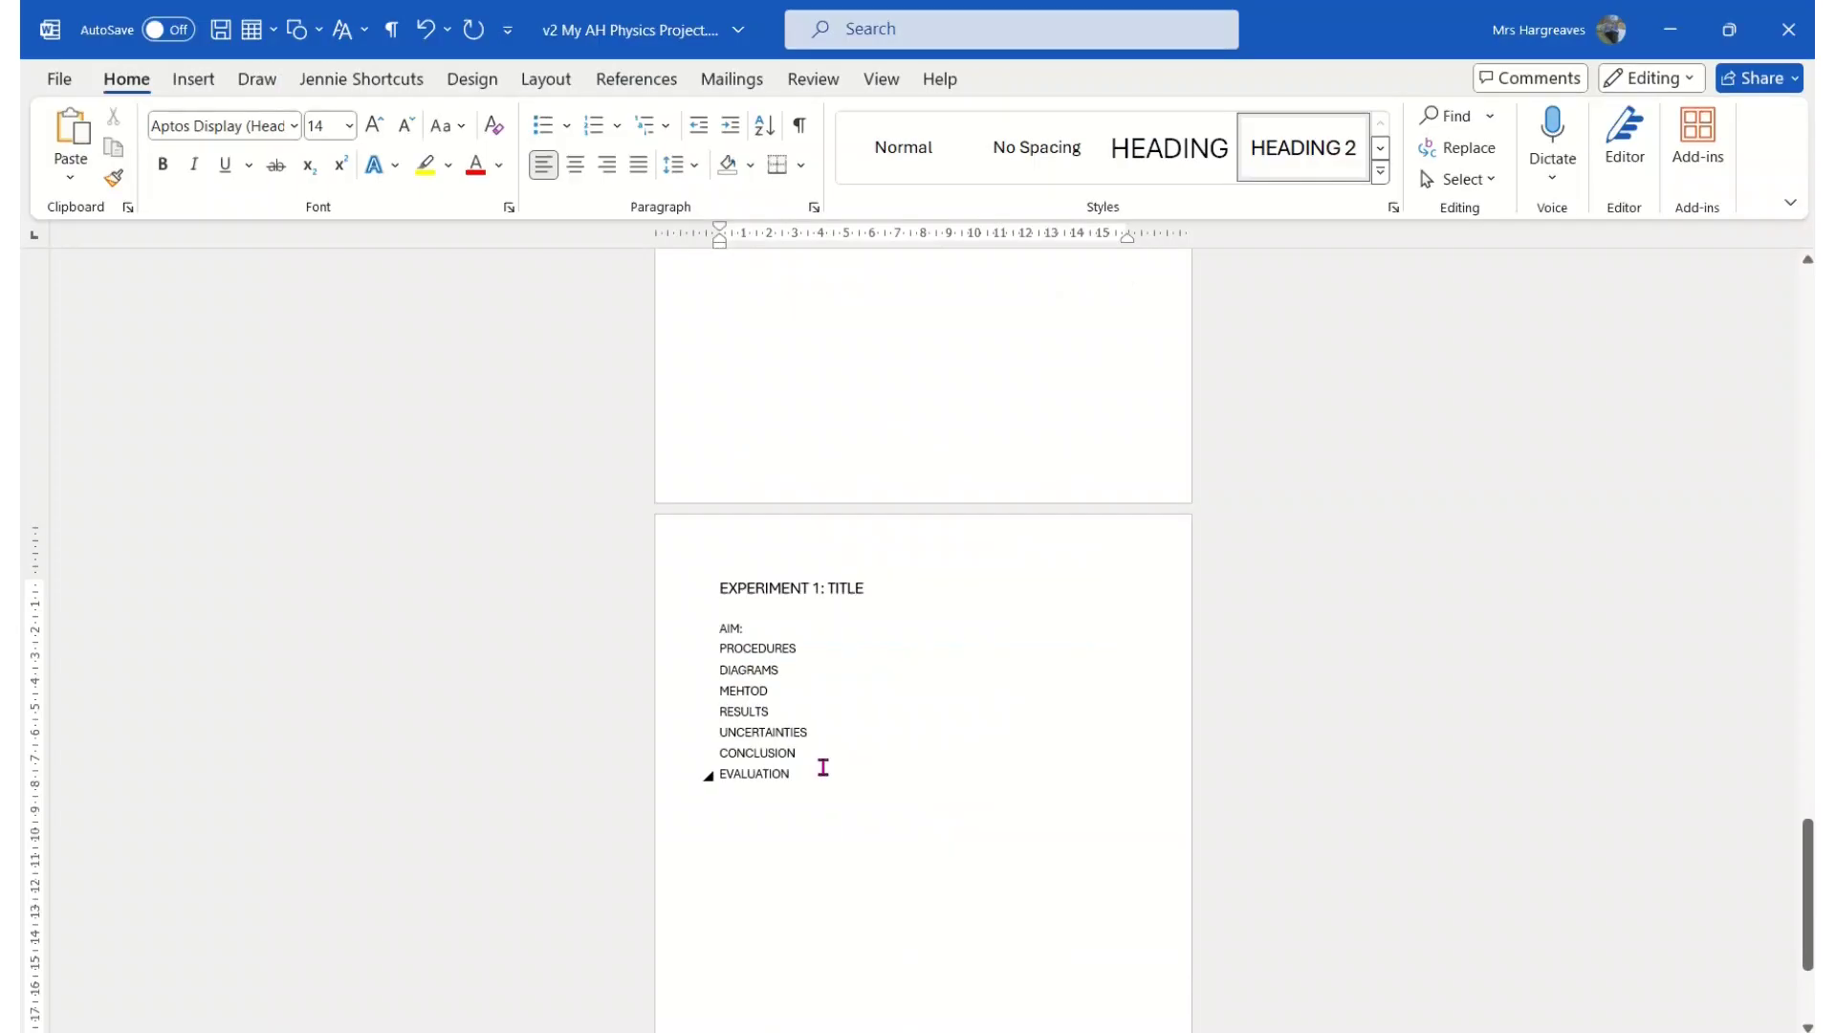
type("Evaluations of experimental procedures to include, as appropriate, comment on: • accuracy and precision of experimental measurements • adequacy of repeated readings • adequacy of range over which variables are altered • adequacy of control of variables • limitations of equipment • reliability of methods • sources of uncertainties")
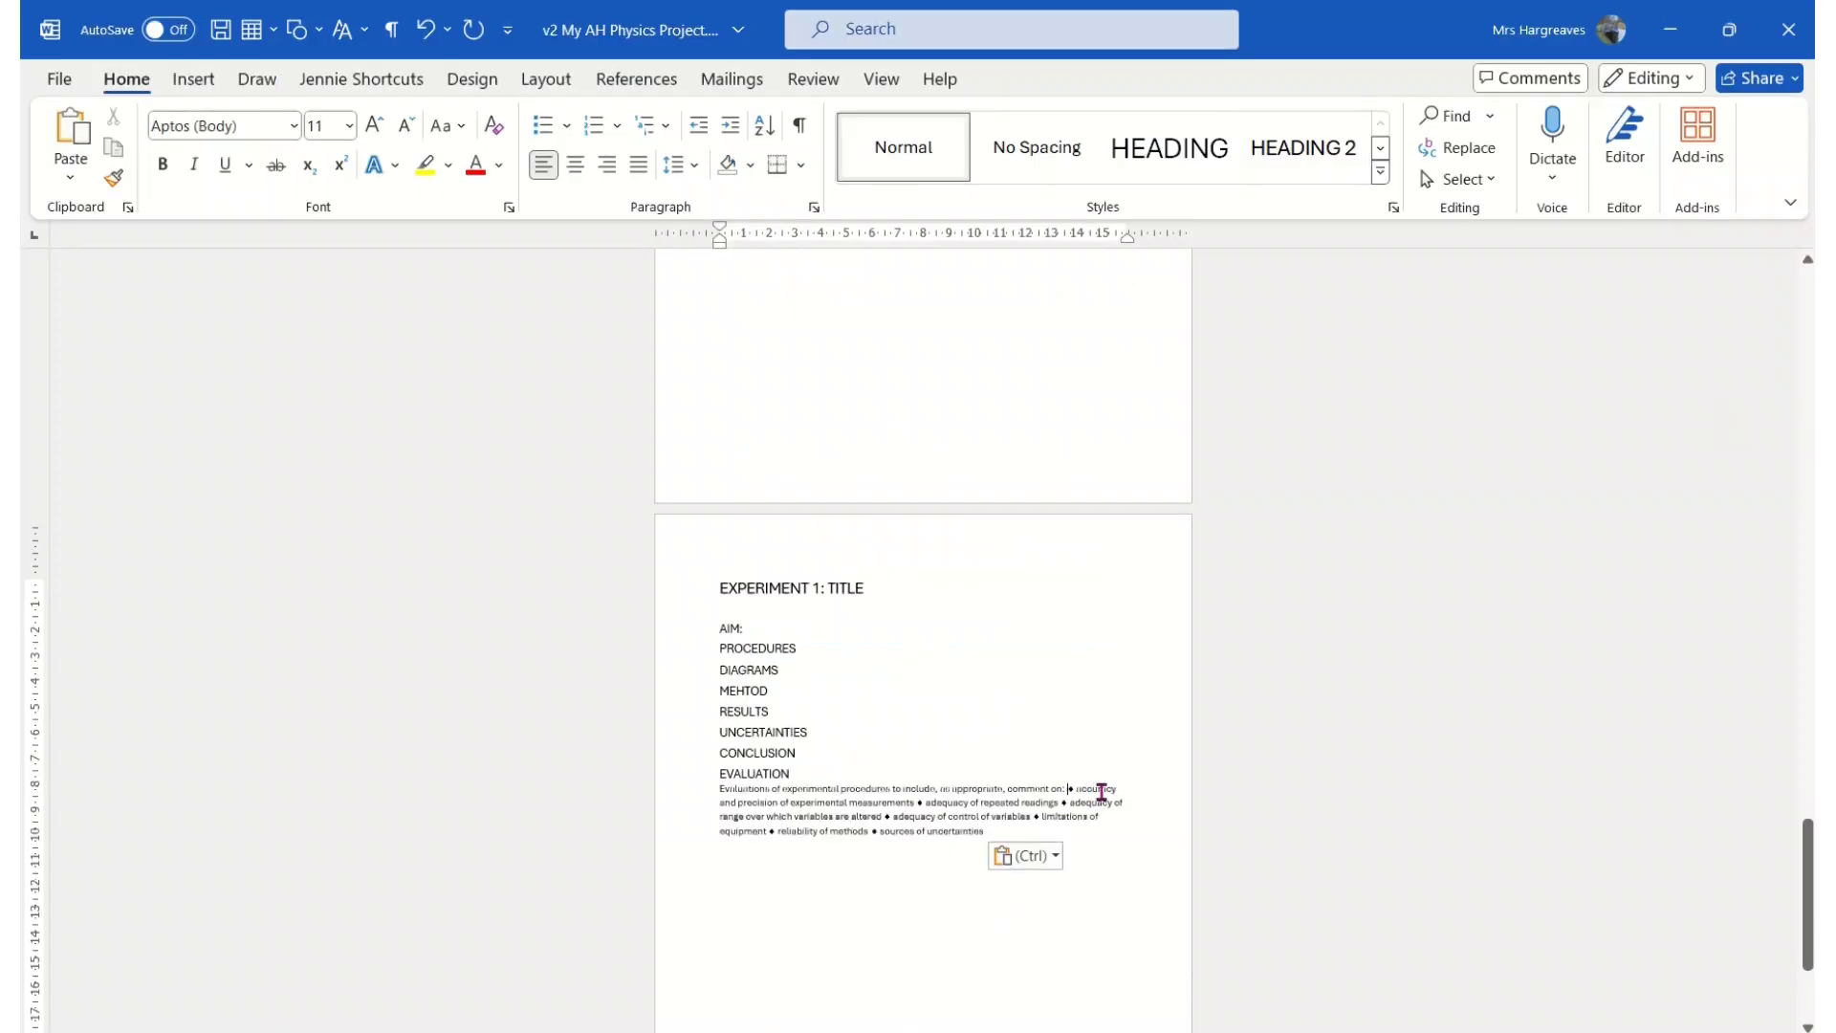
left_click(1071, 790)
key("Return")
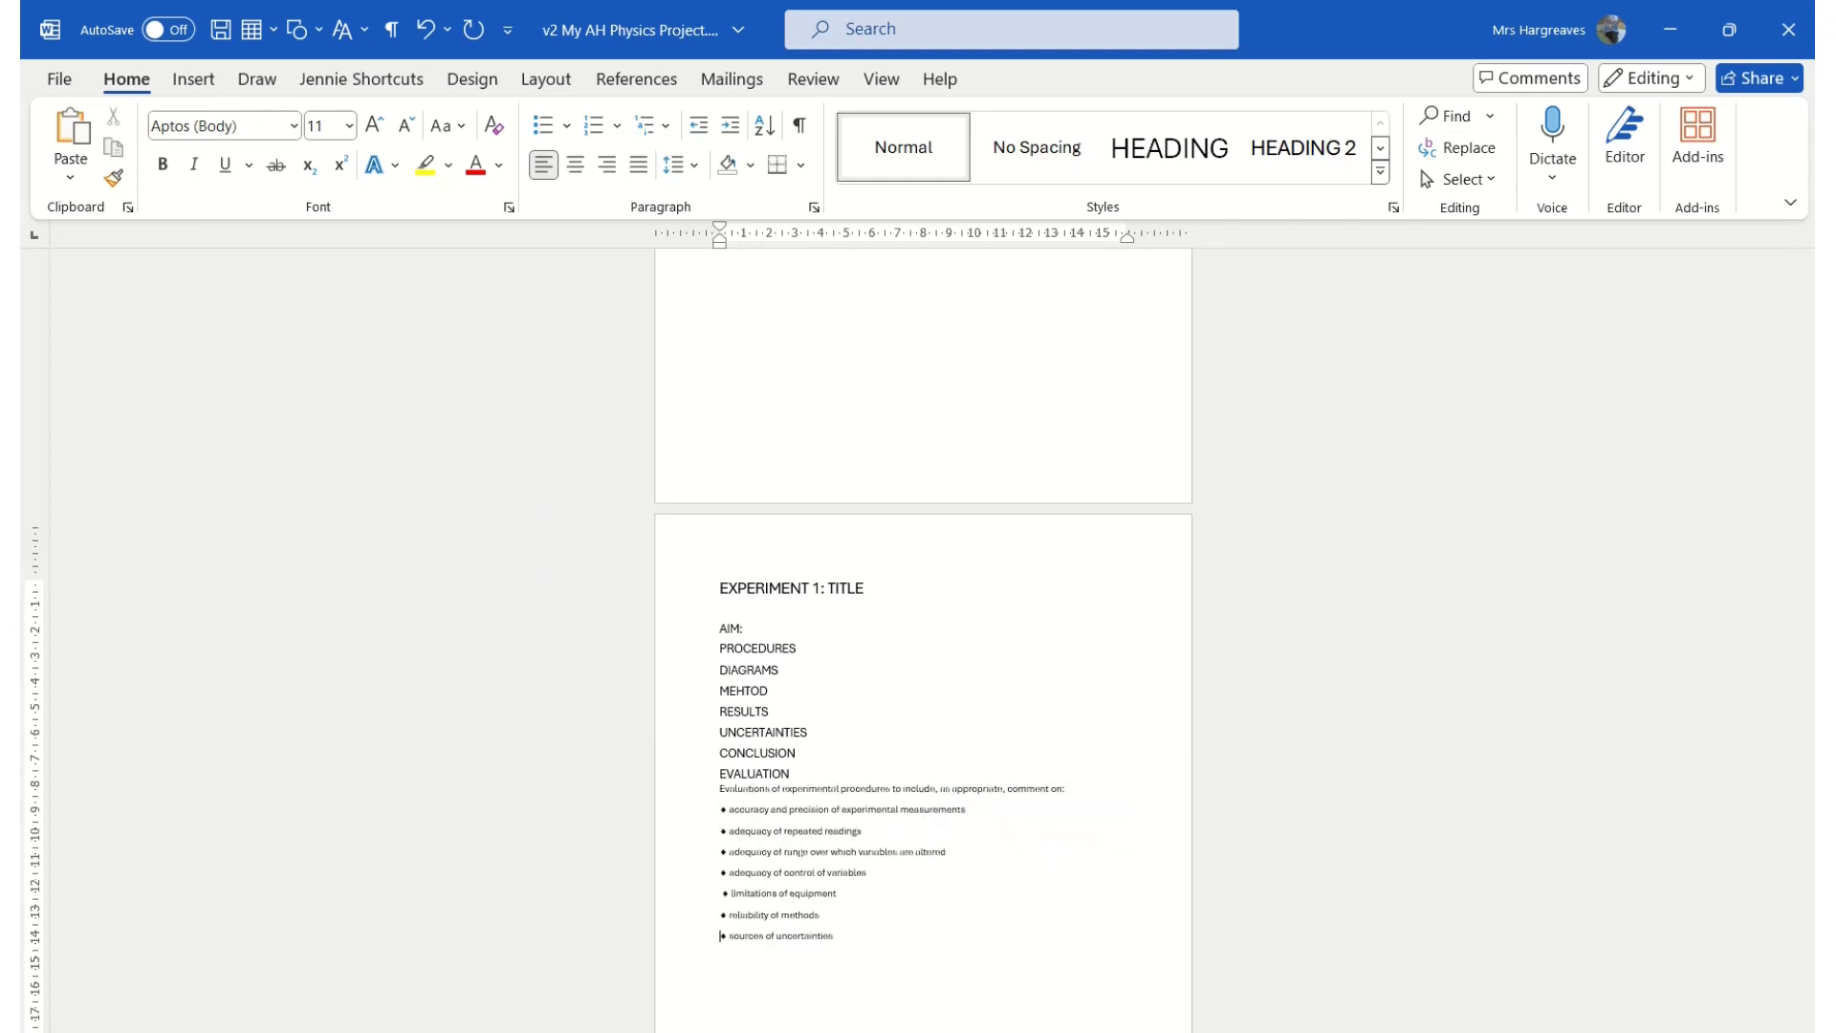
Copy the requirement on clear descriptions of how the apparatus was used from the PDF in Edge to below the MEHTOD heading in Word
mouse_move(1827, 424)
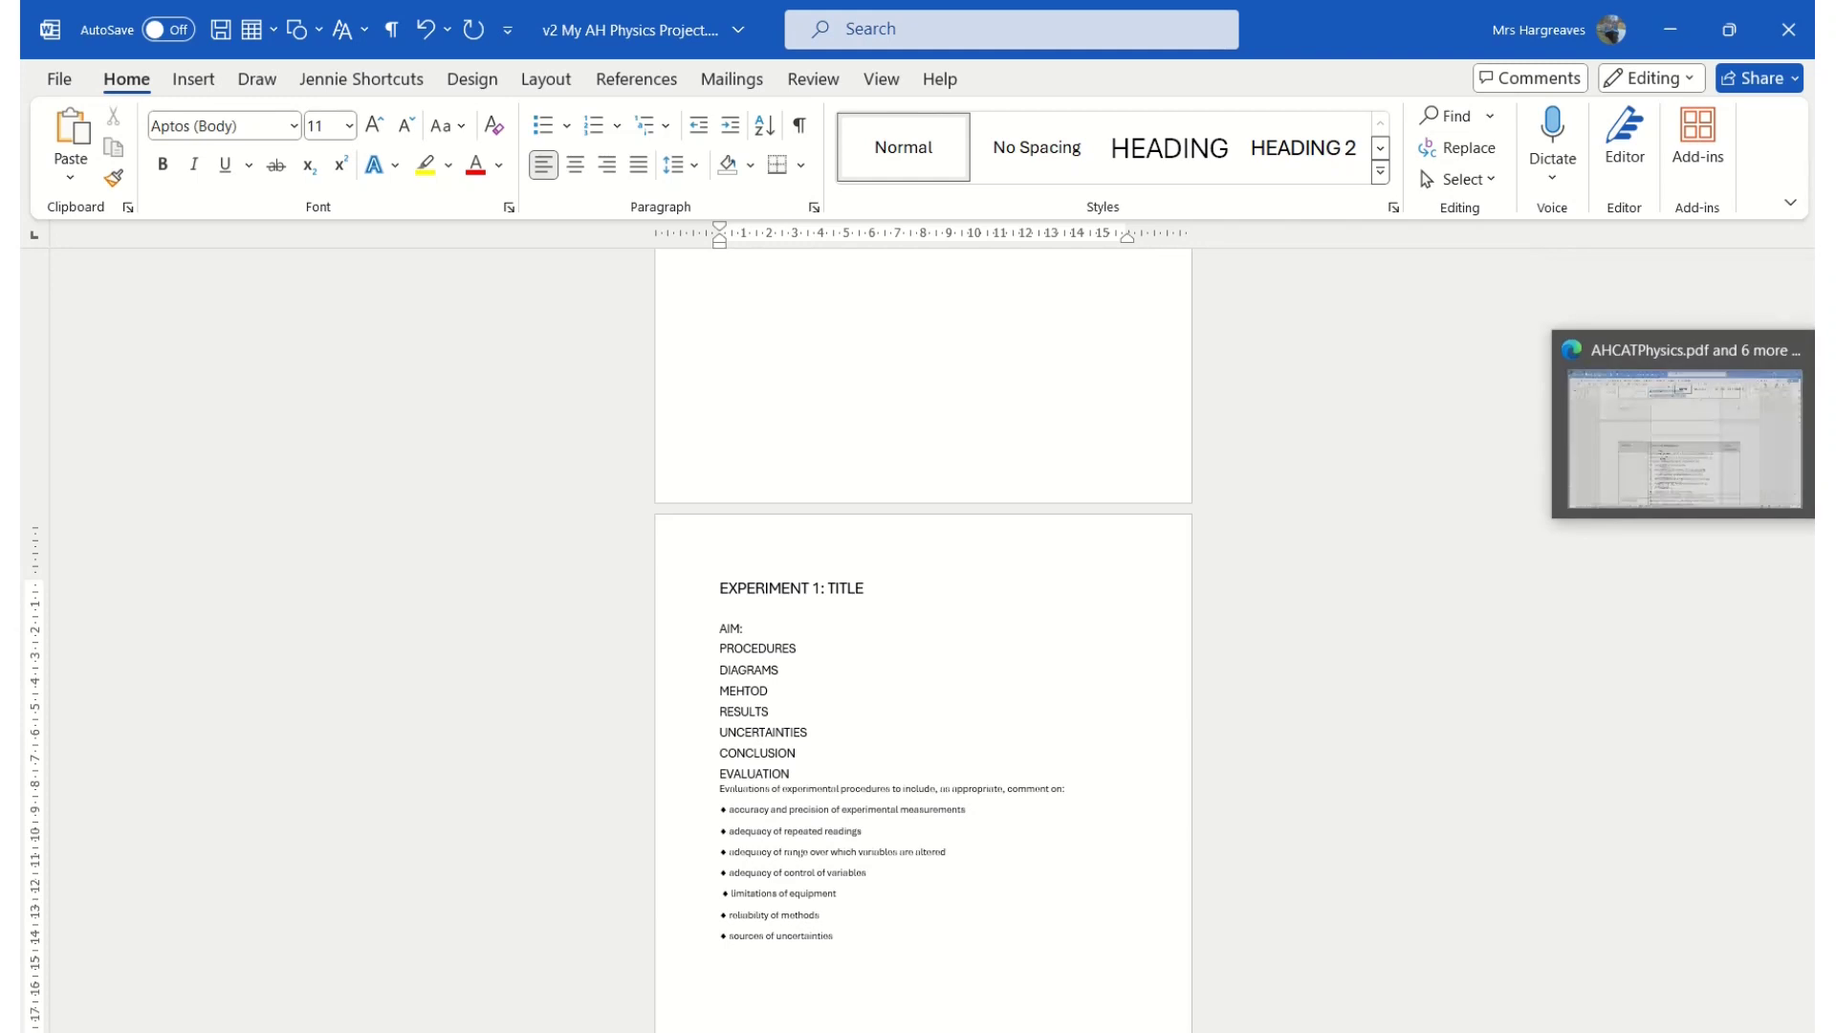
left_click(1683, 440)
scroll(667, 524, "up", 5)
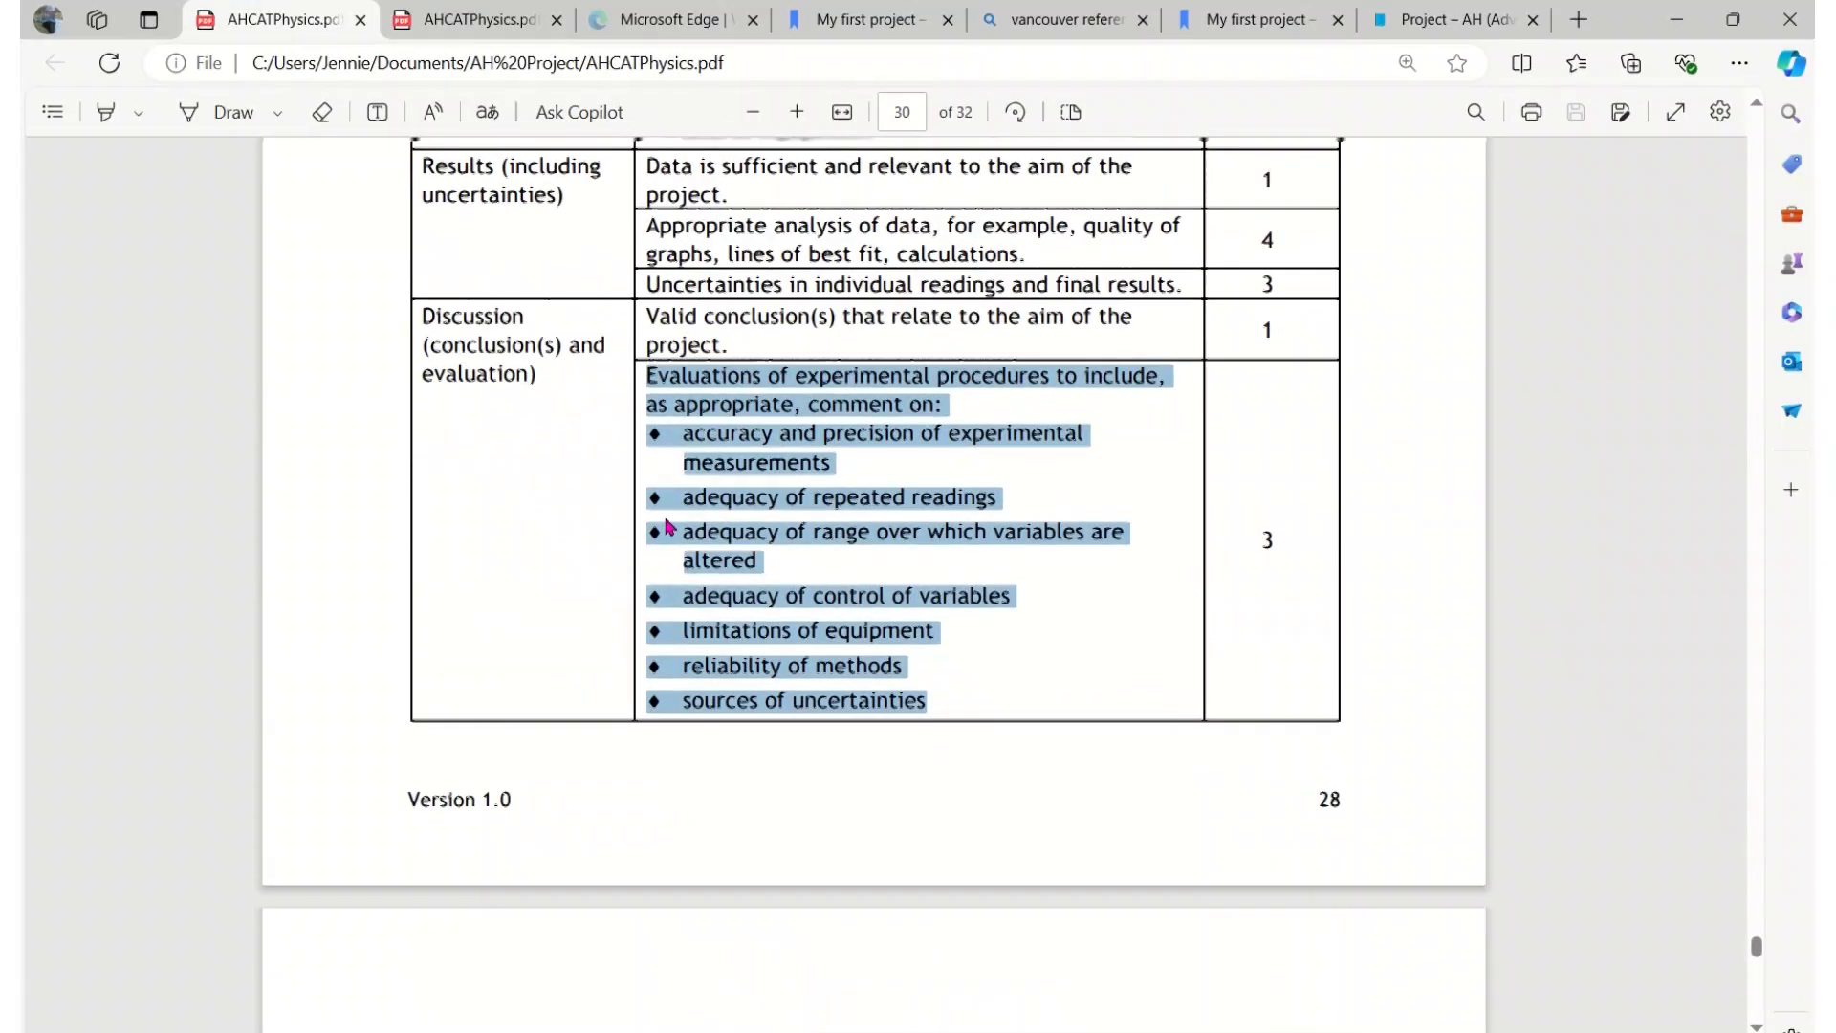
scroll(666, 524, "up", 6)
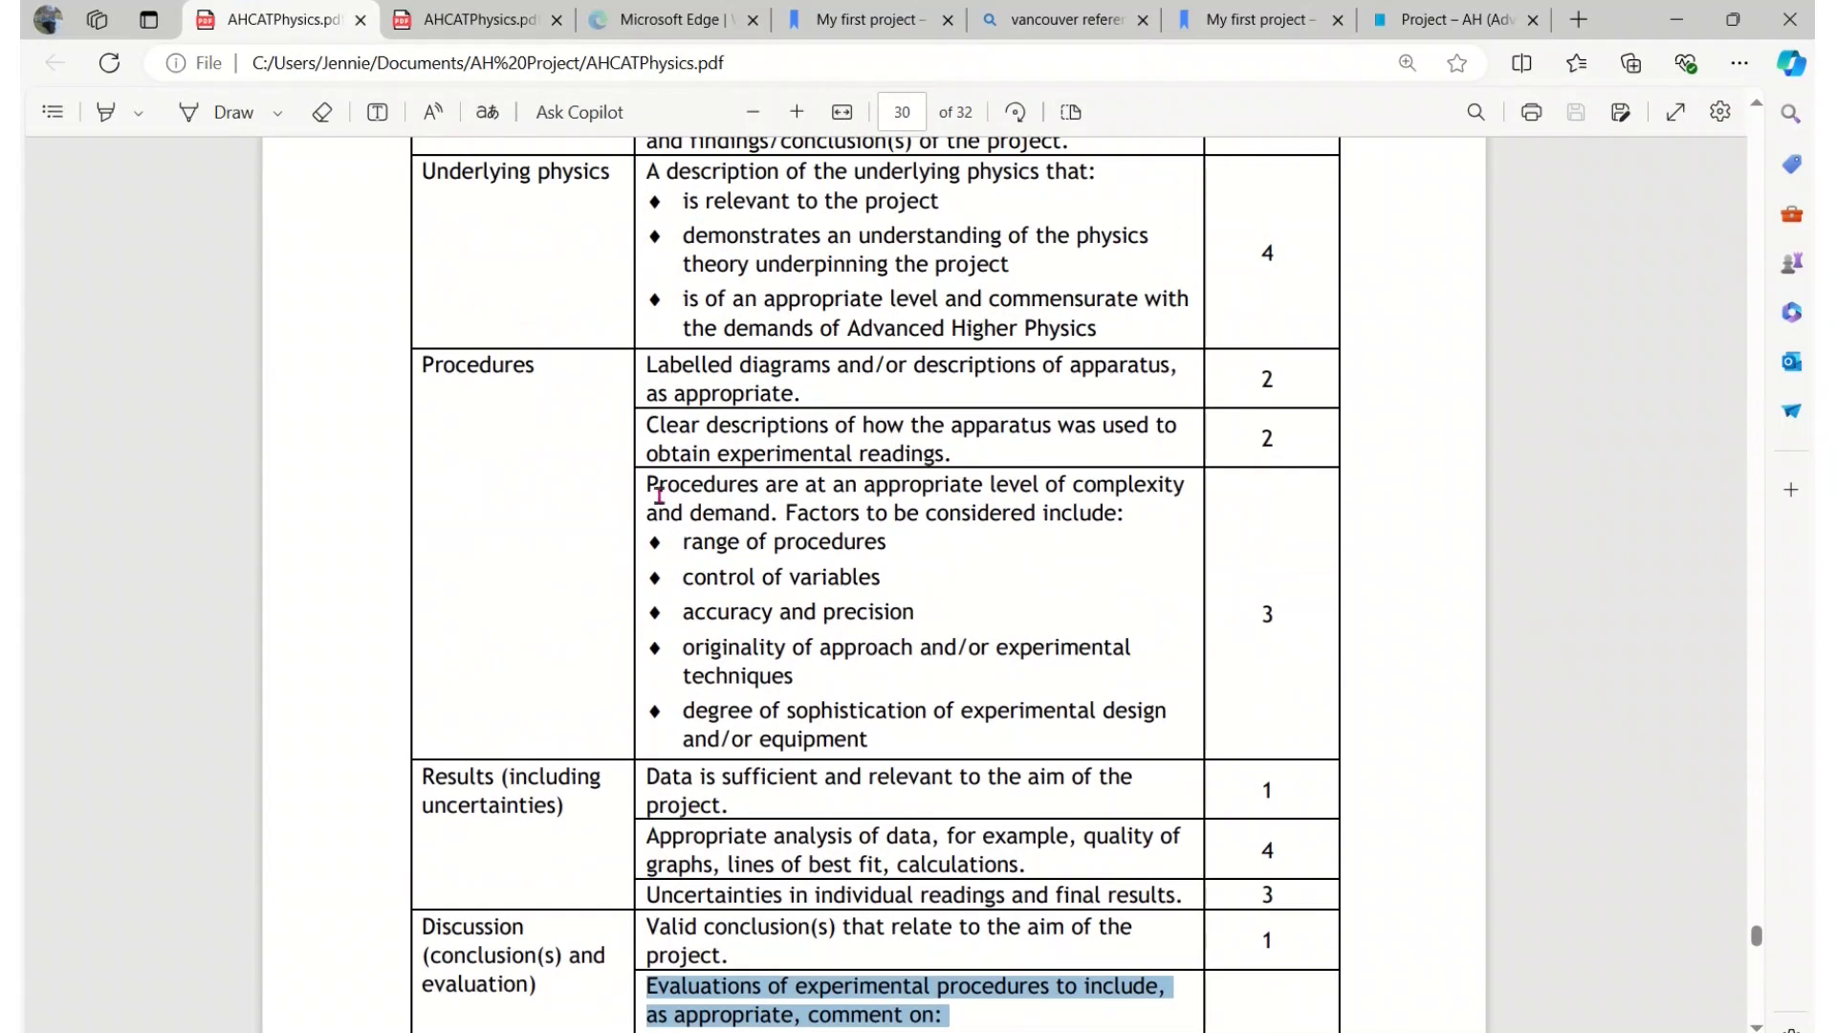
left_click(651, 484)
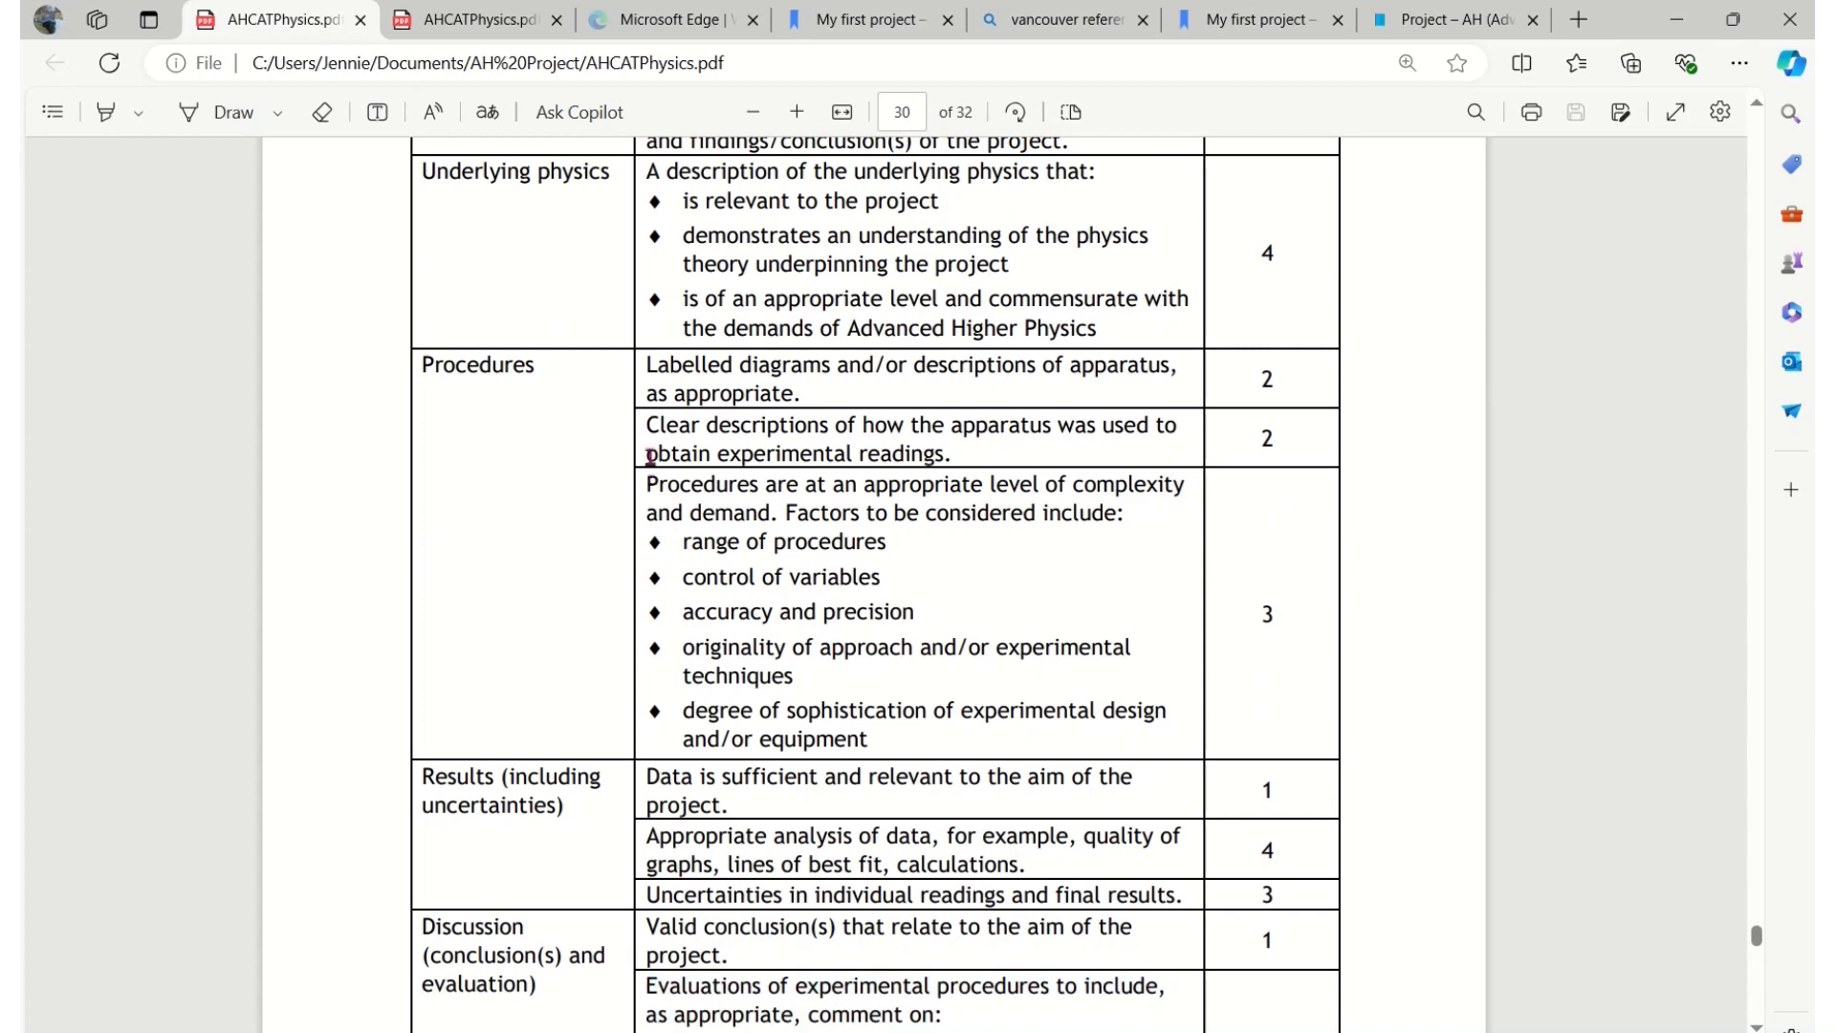
left_click_drag(647, 425, 964, 457)
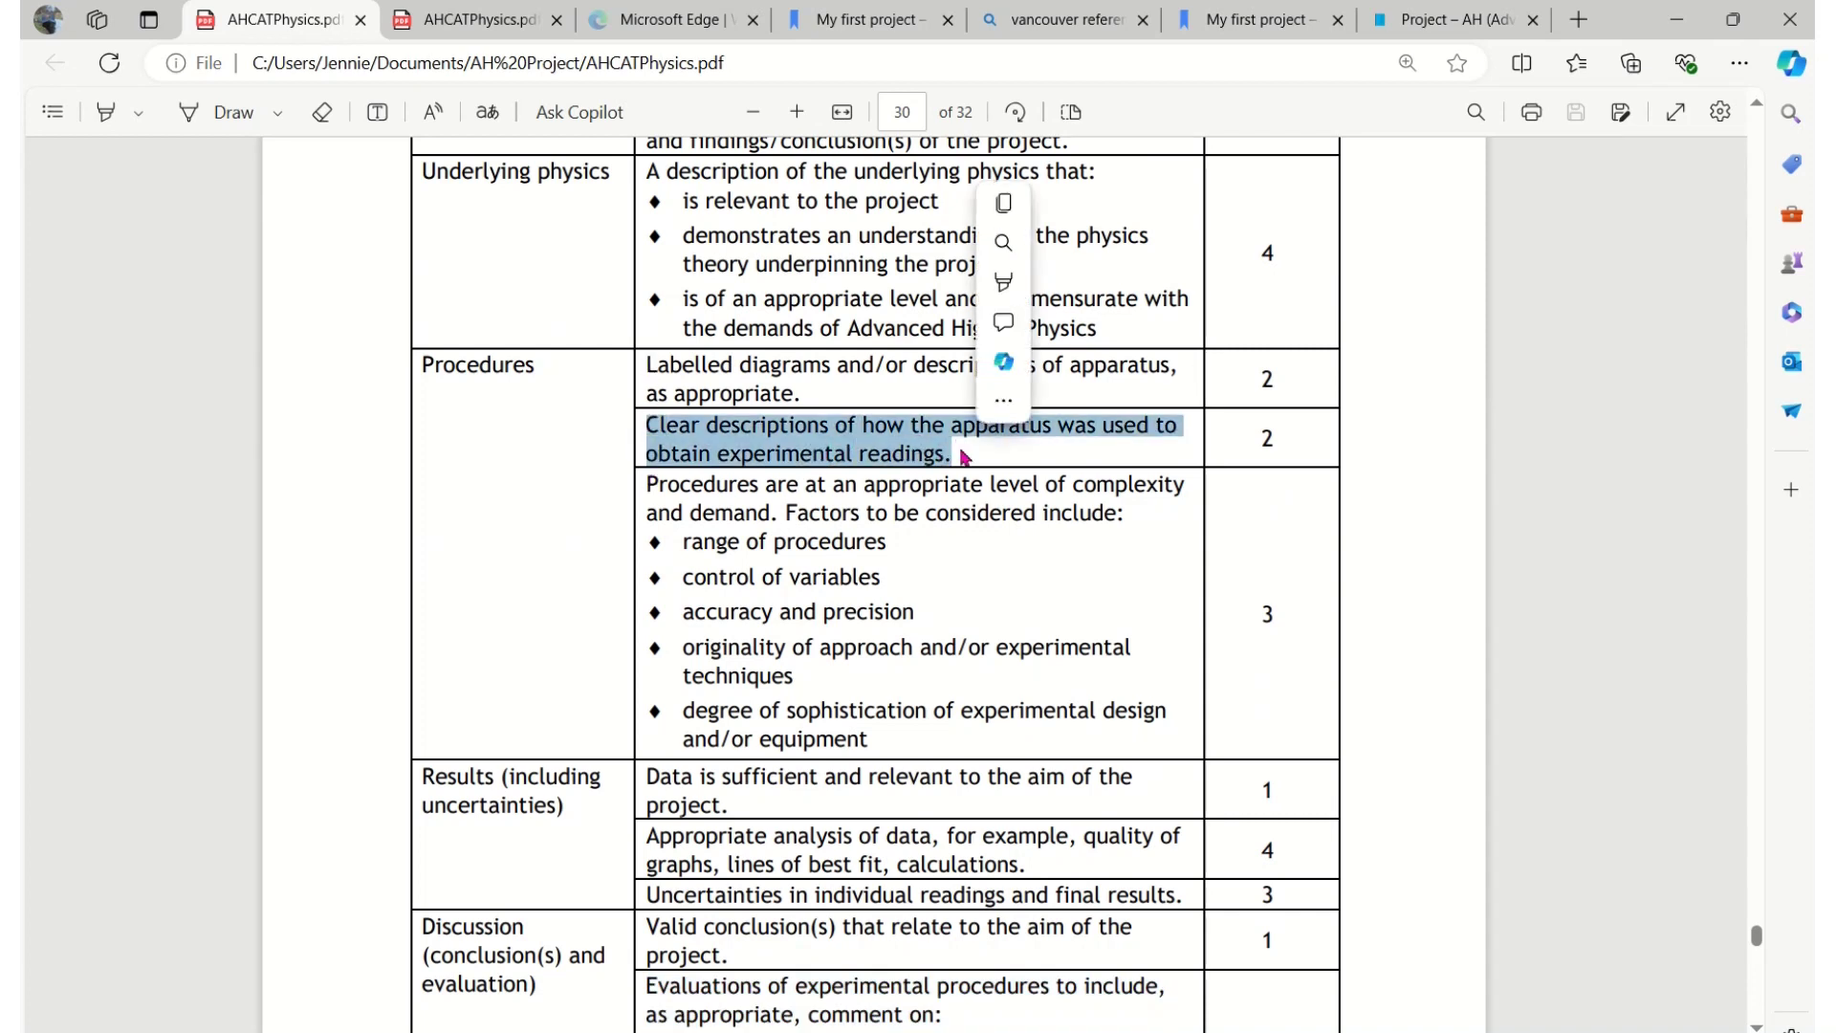
key("ctrl+c")
key("alt+Tab")
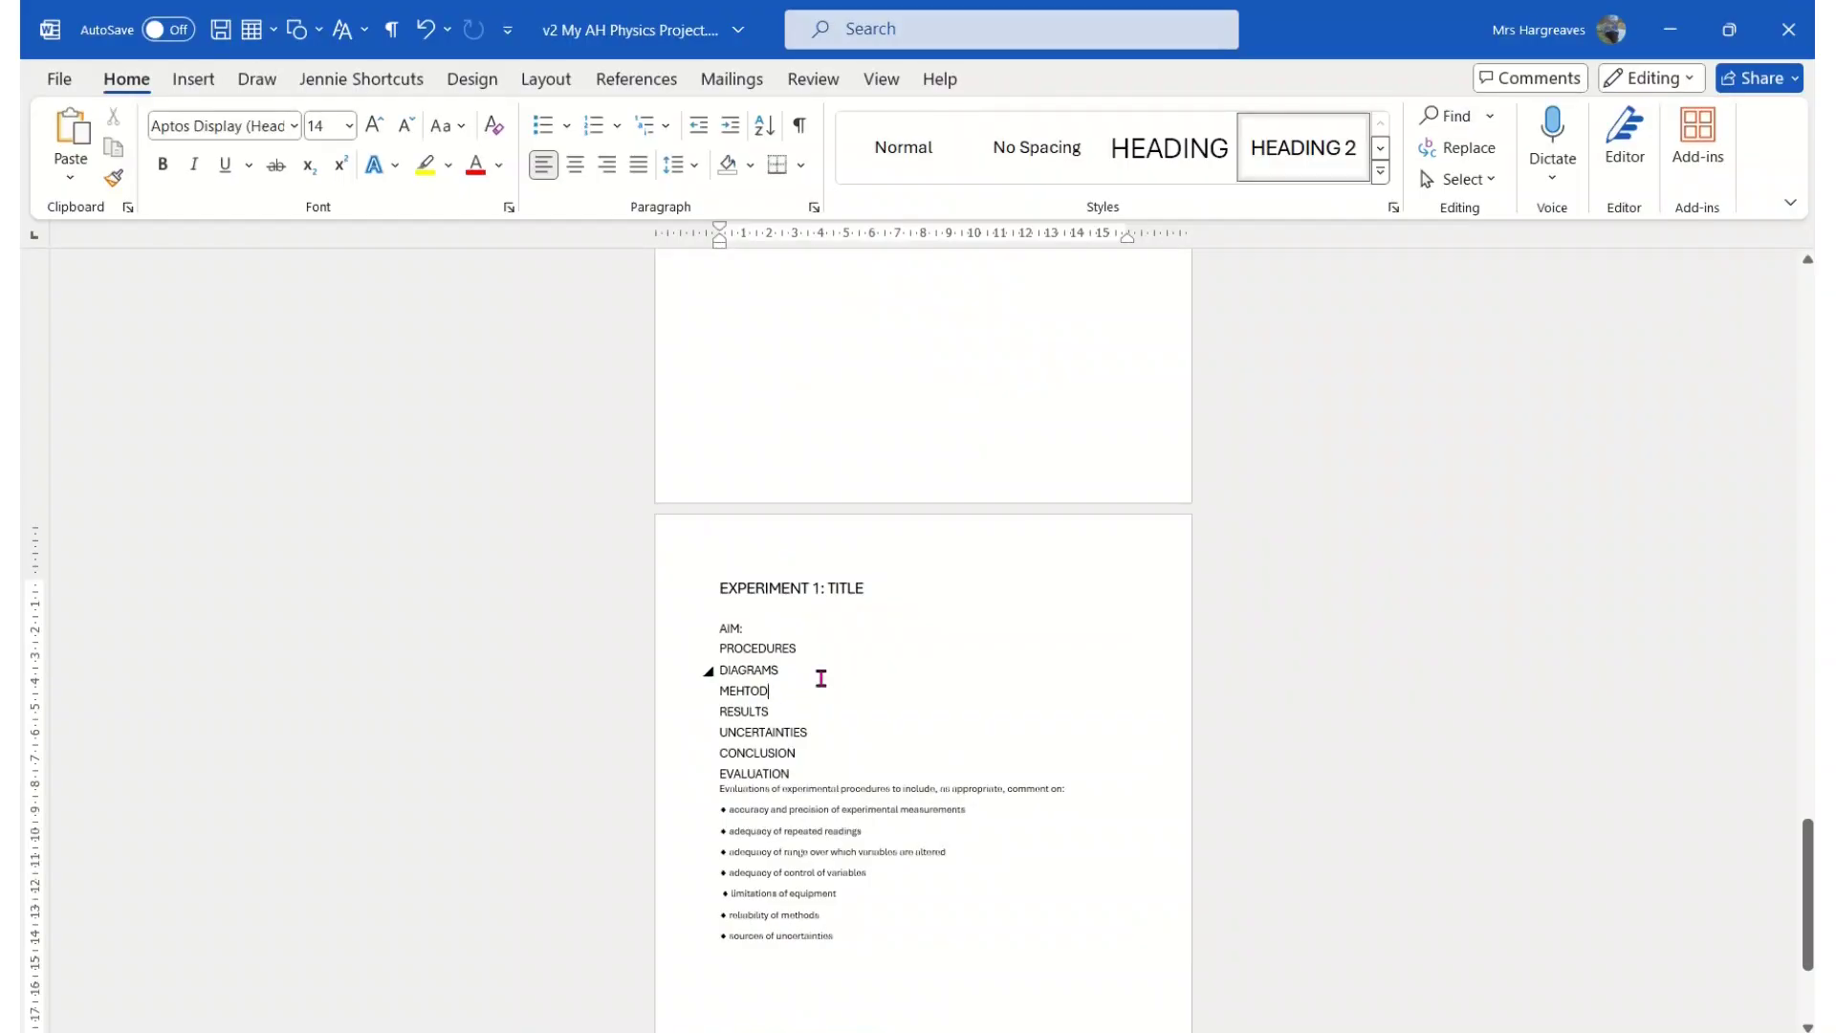
key("Return")
key("ctrl+v")
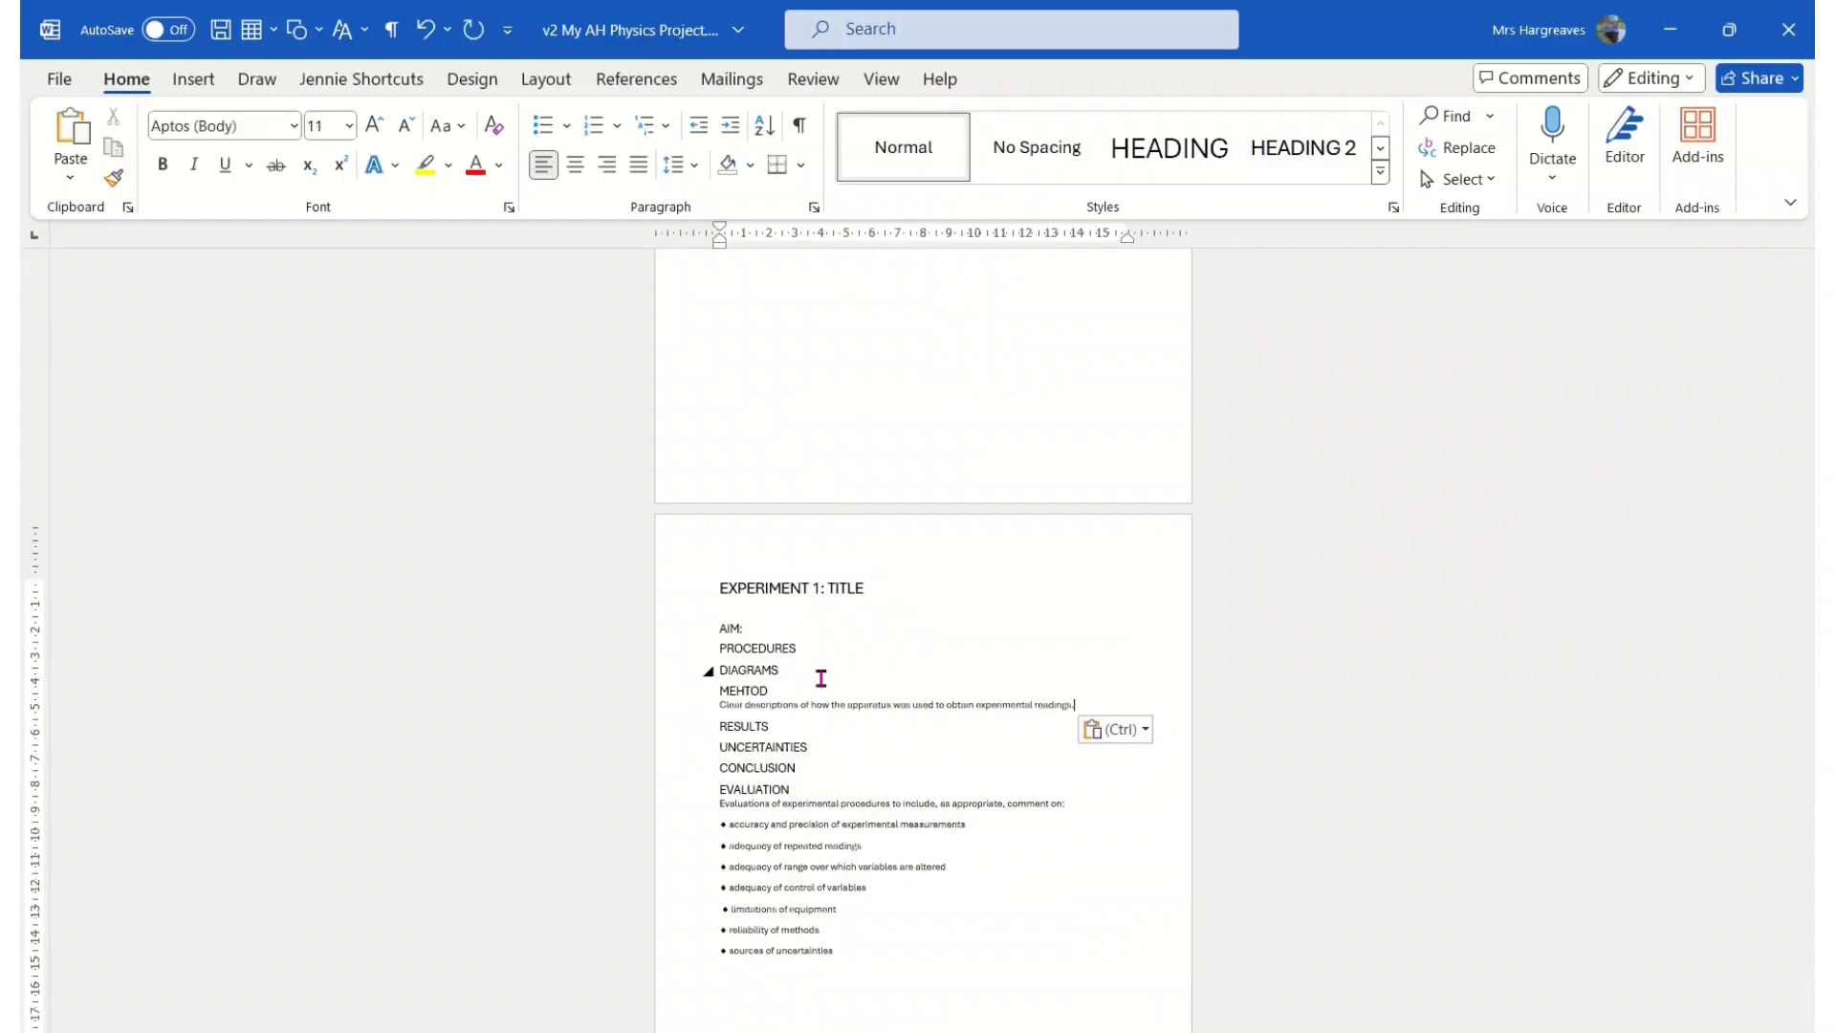
Copy the labelled diagrams and apparatus descriptions requirement from the PDF in Edge to below the DIAGRAMS heading in Word
key("alt+Tab")
left_click_drag(647, 362, 1162, 391)
key("ctrl+c")
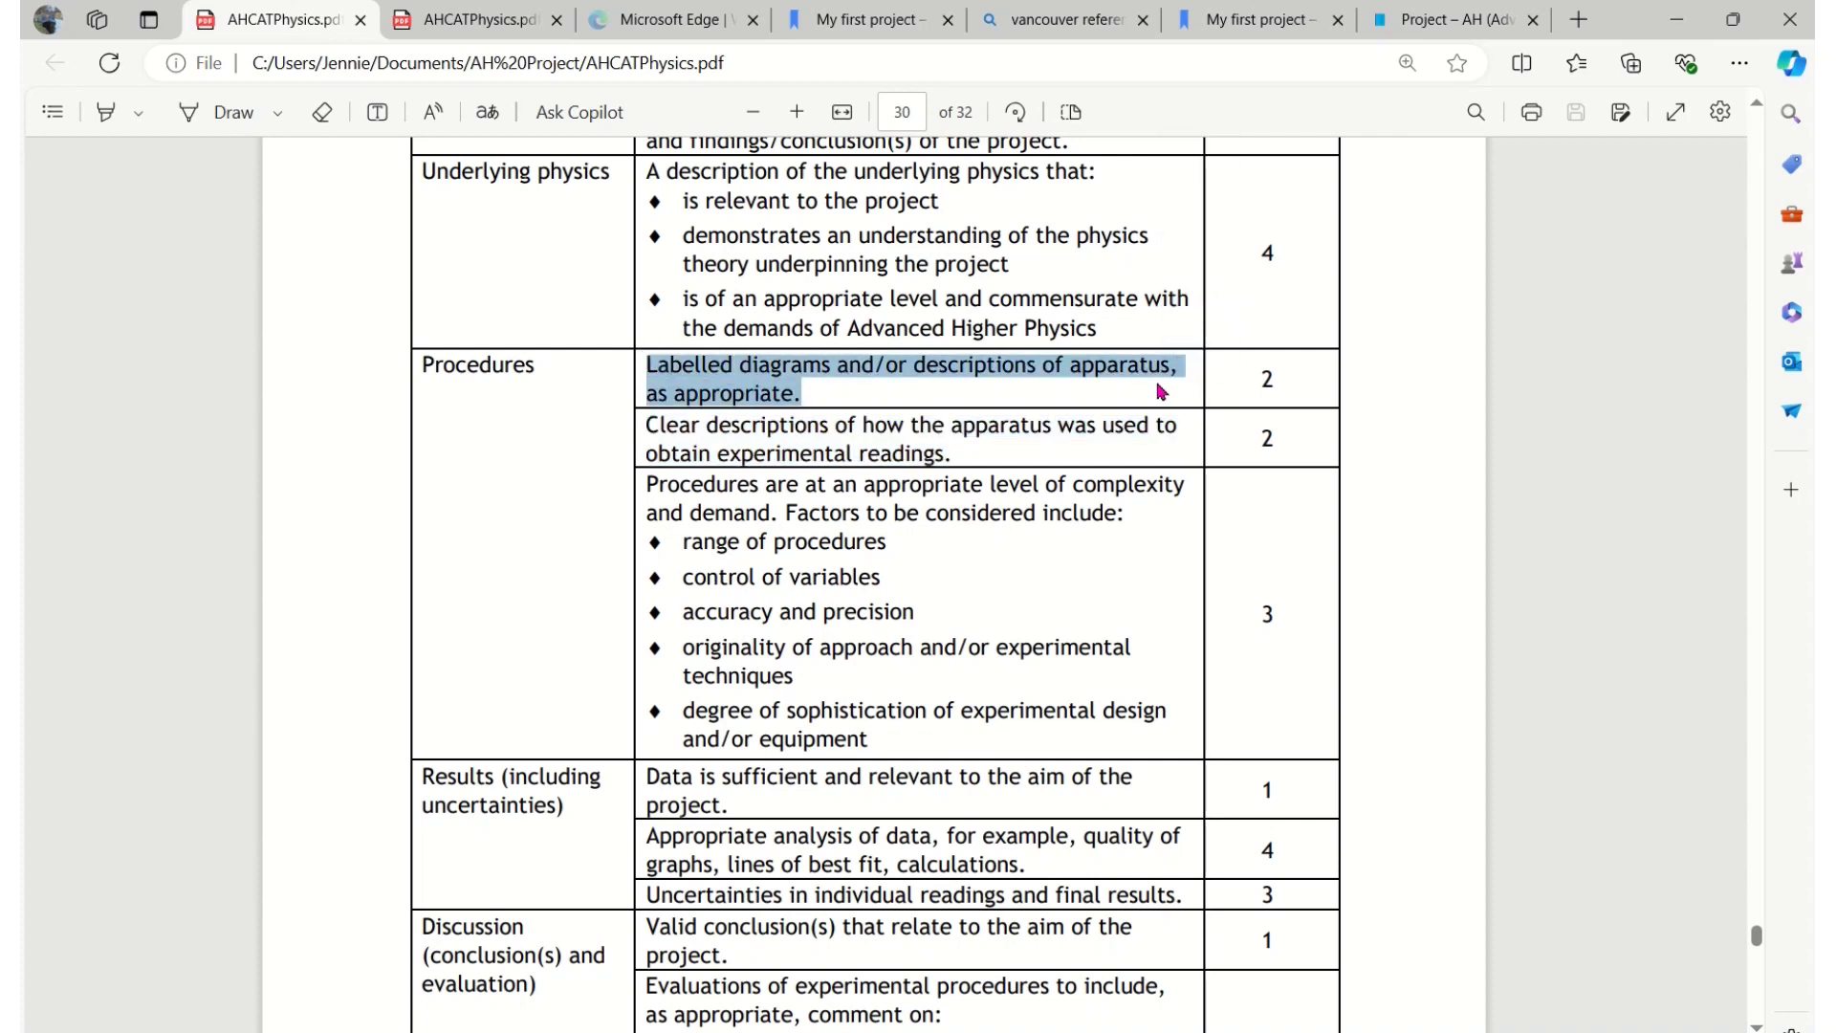
key("alt+Tab")
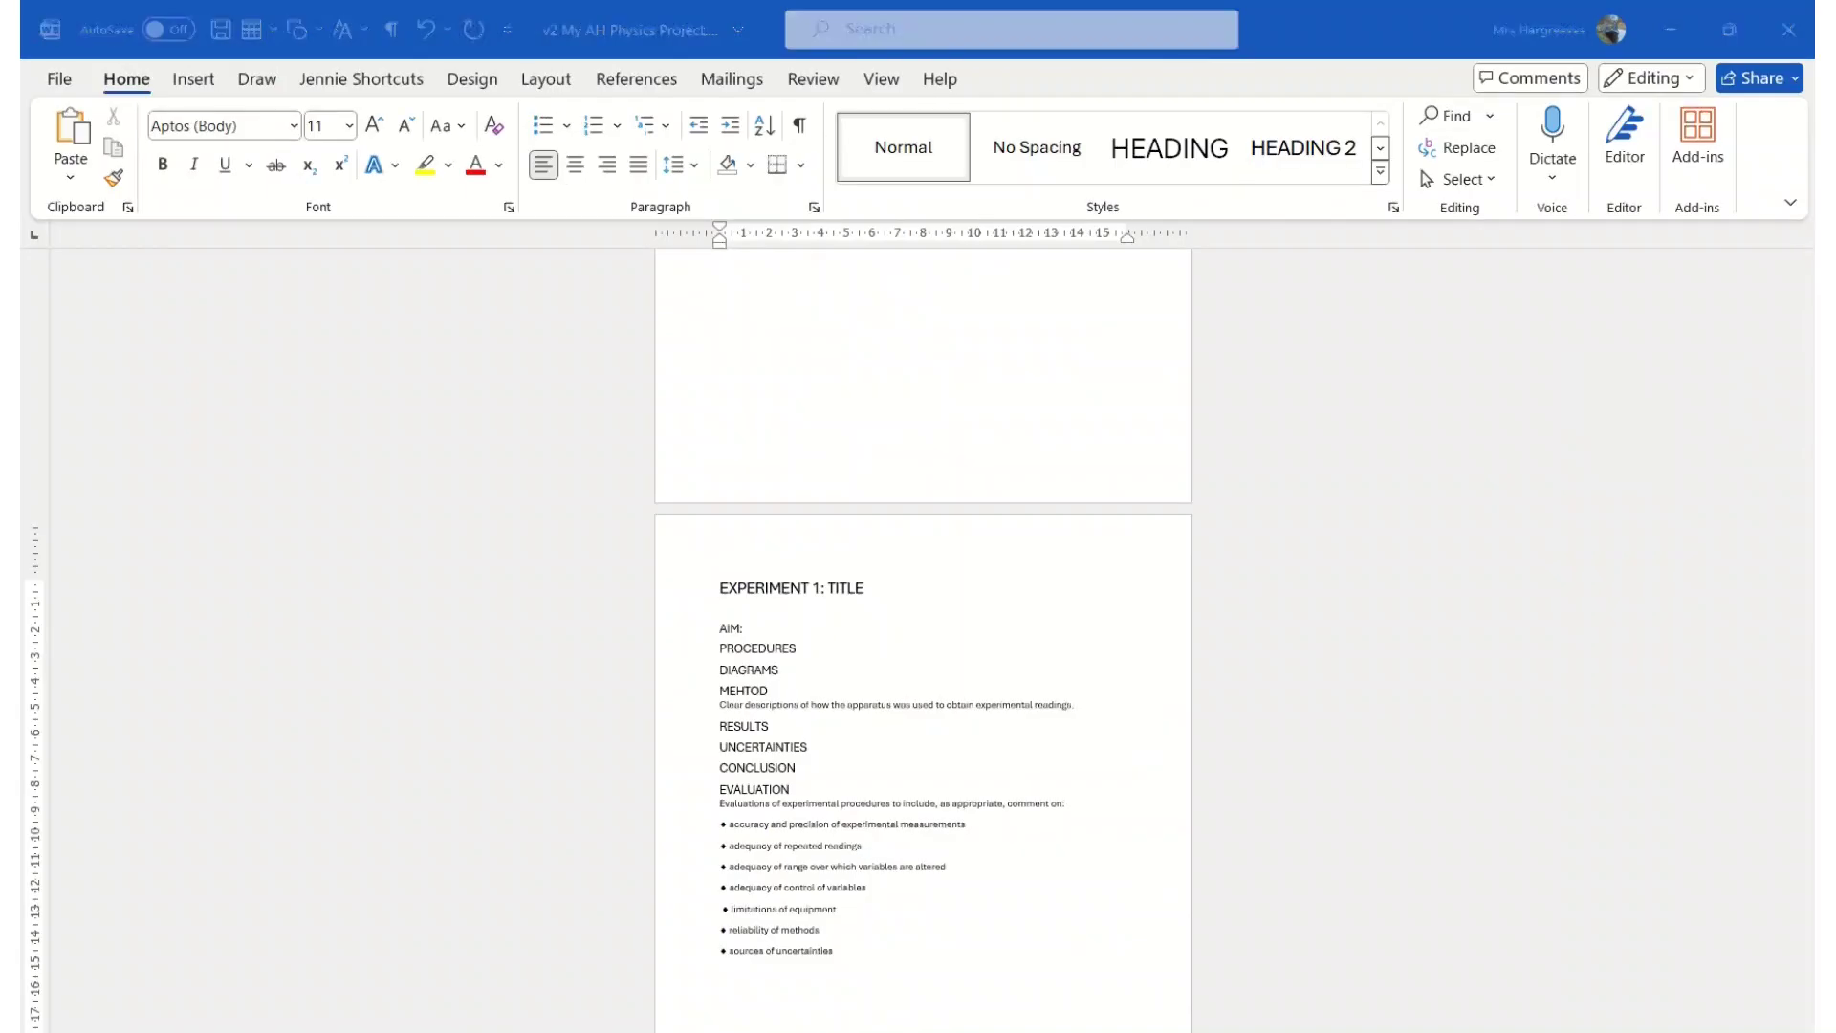
left_click(793, 671)
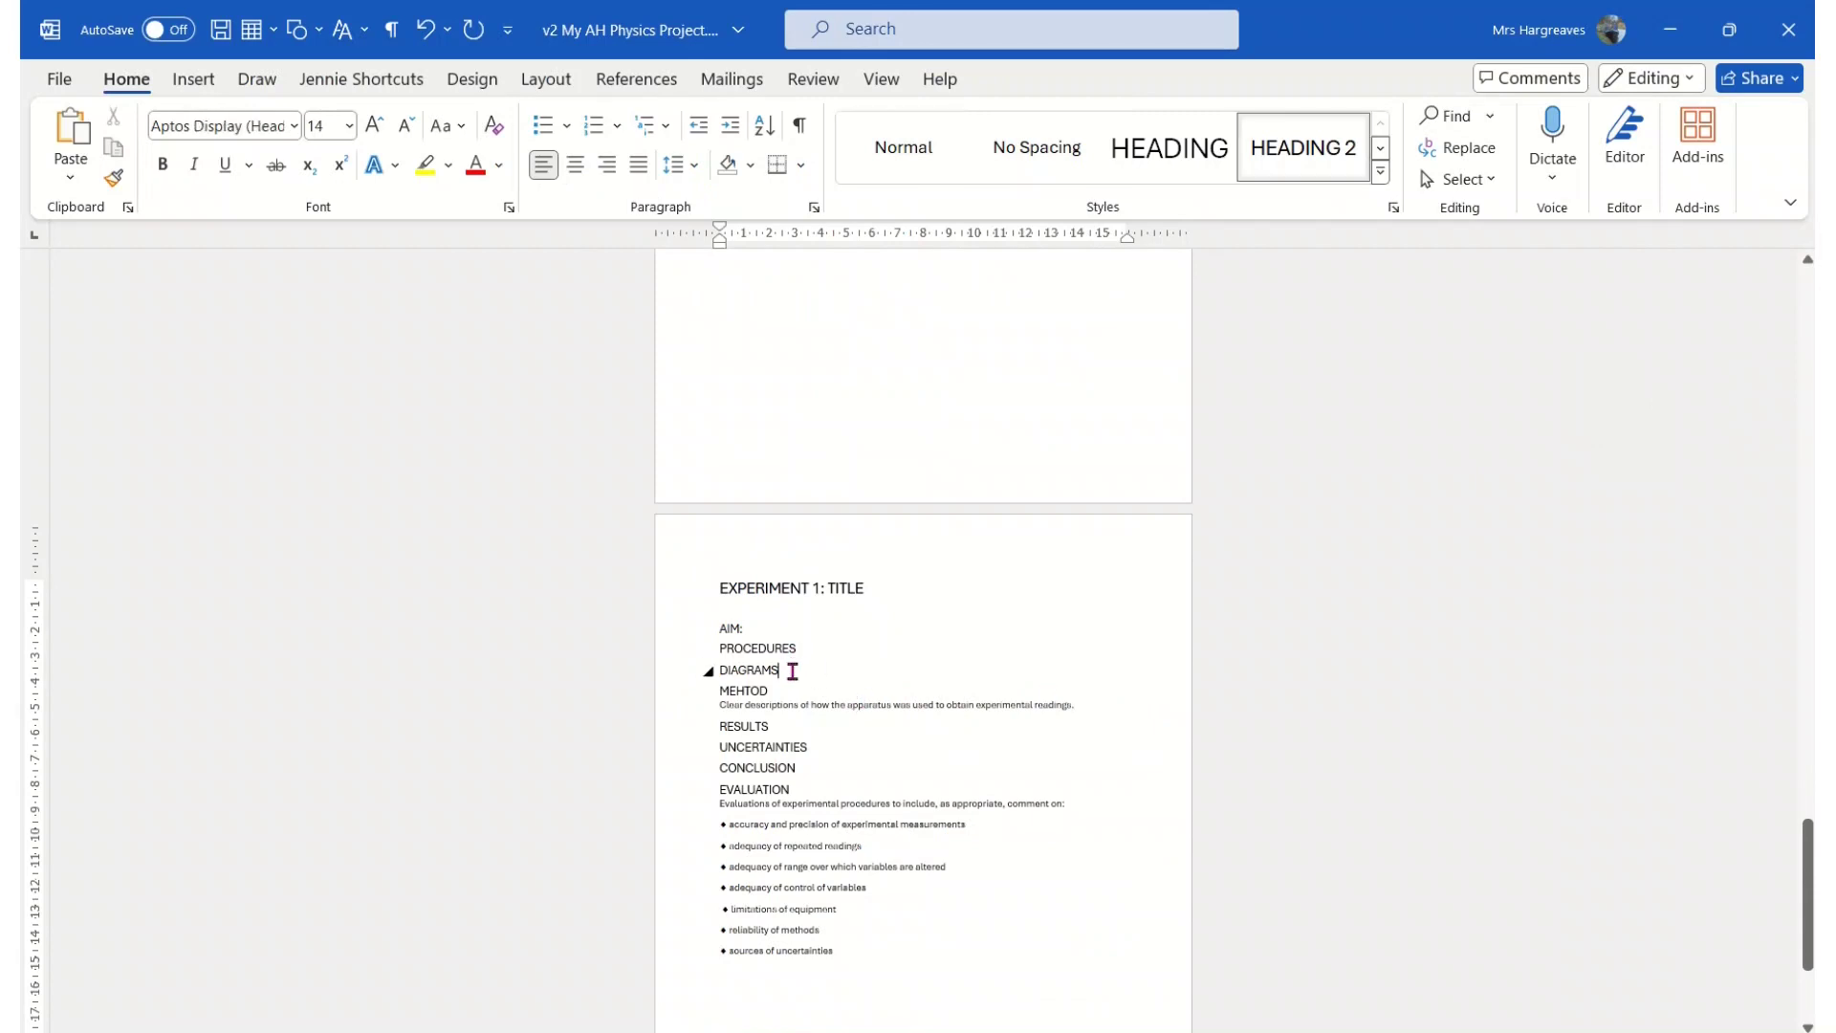
key("Return")
key("ctrl+v")
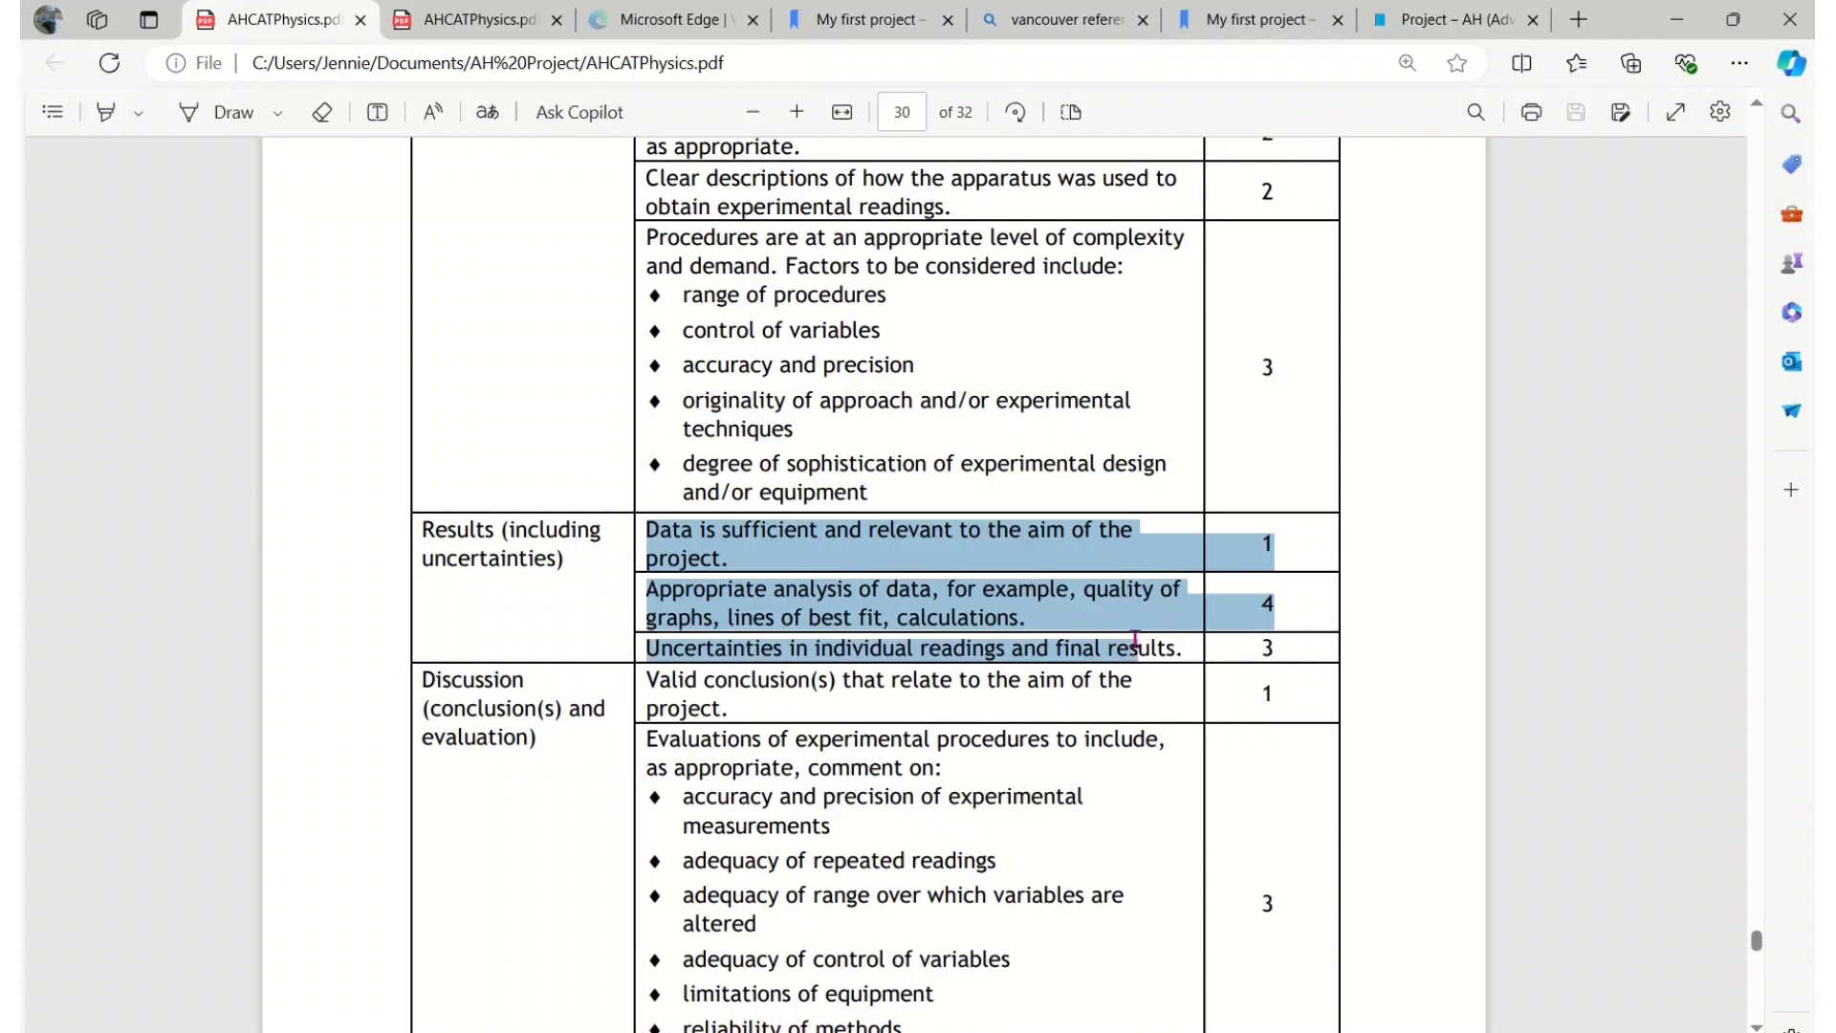
Copy the Results requirements from the PDF in Edge to below RESULTS in Word, placing the sentence on uncertainties under UNCERTAINTIES
left_click_drag(1142, 648, 1187, 650)
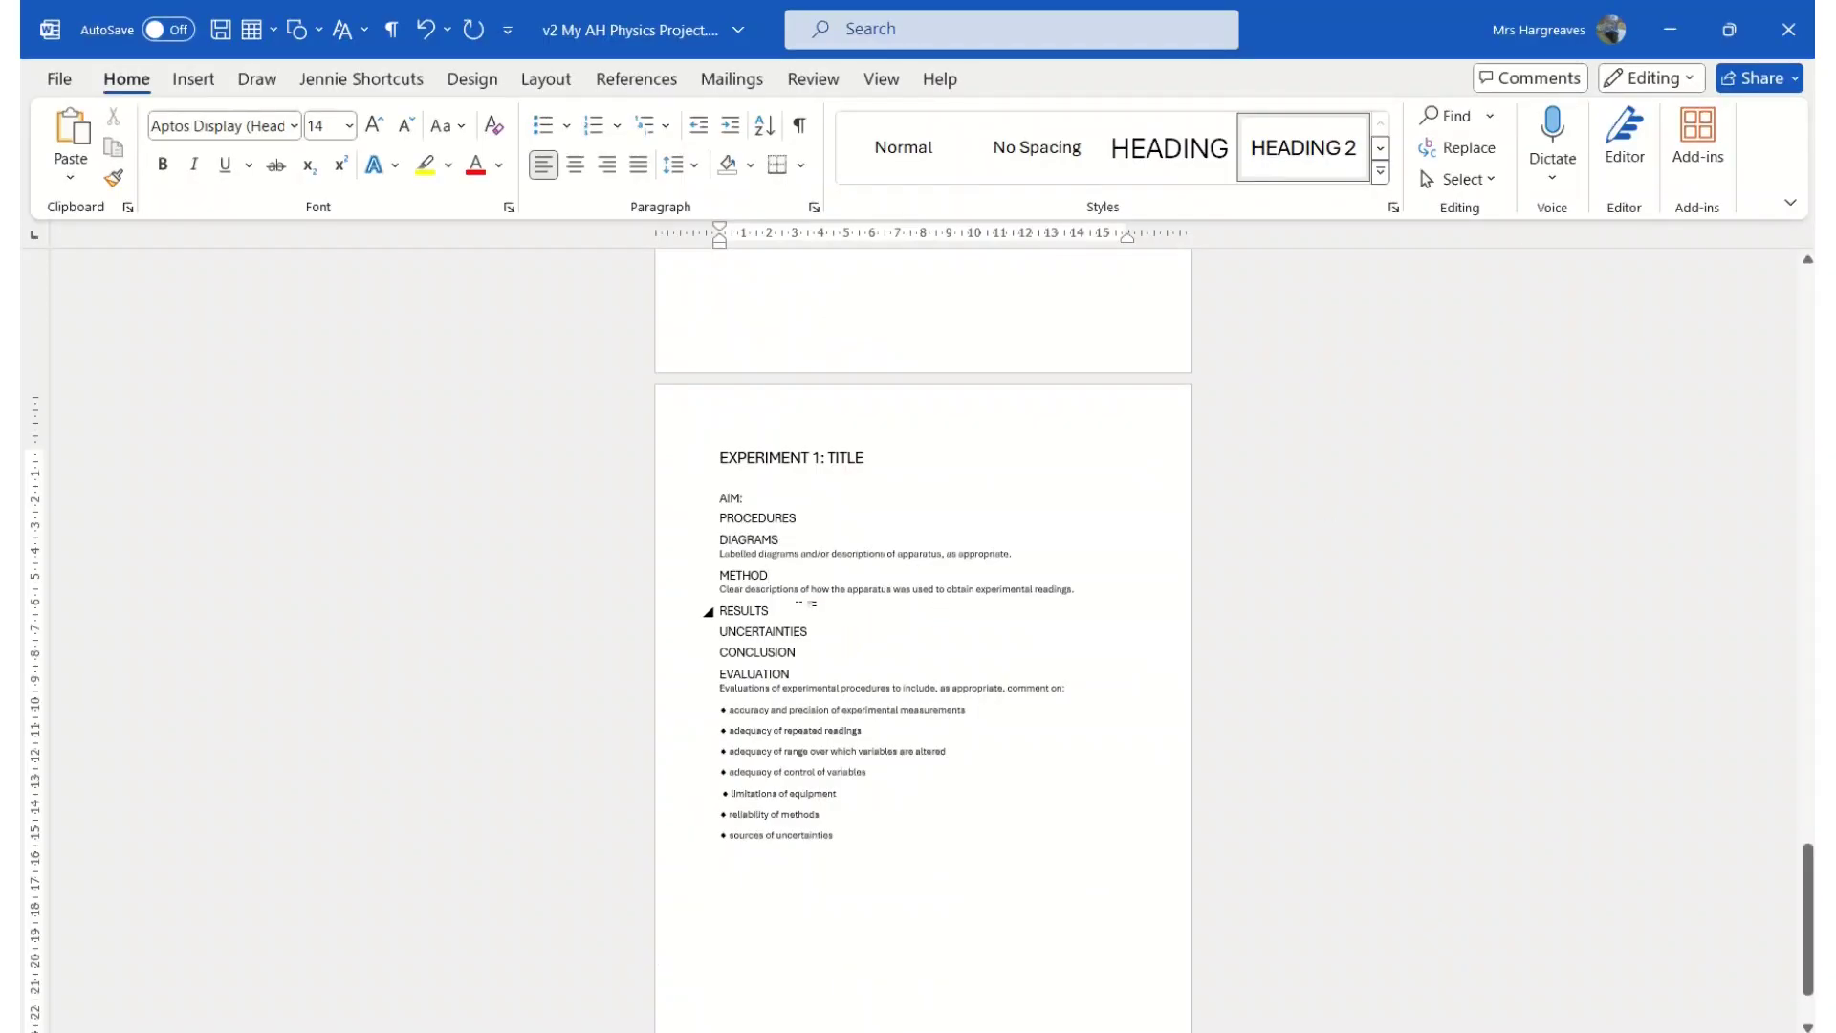
left_click(805, 610)
key("Return")
key("ctrl+v")
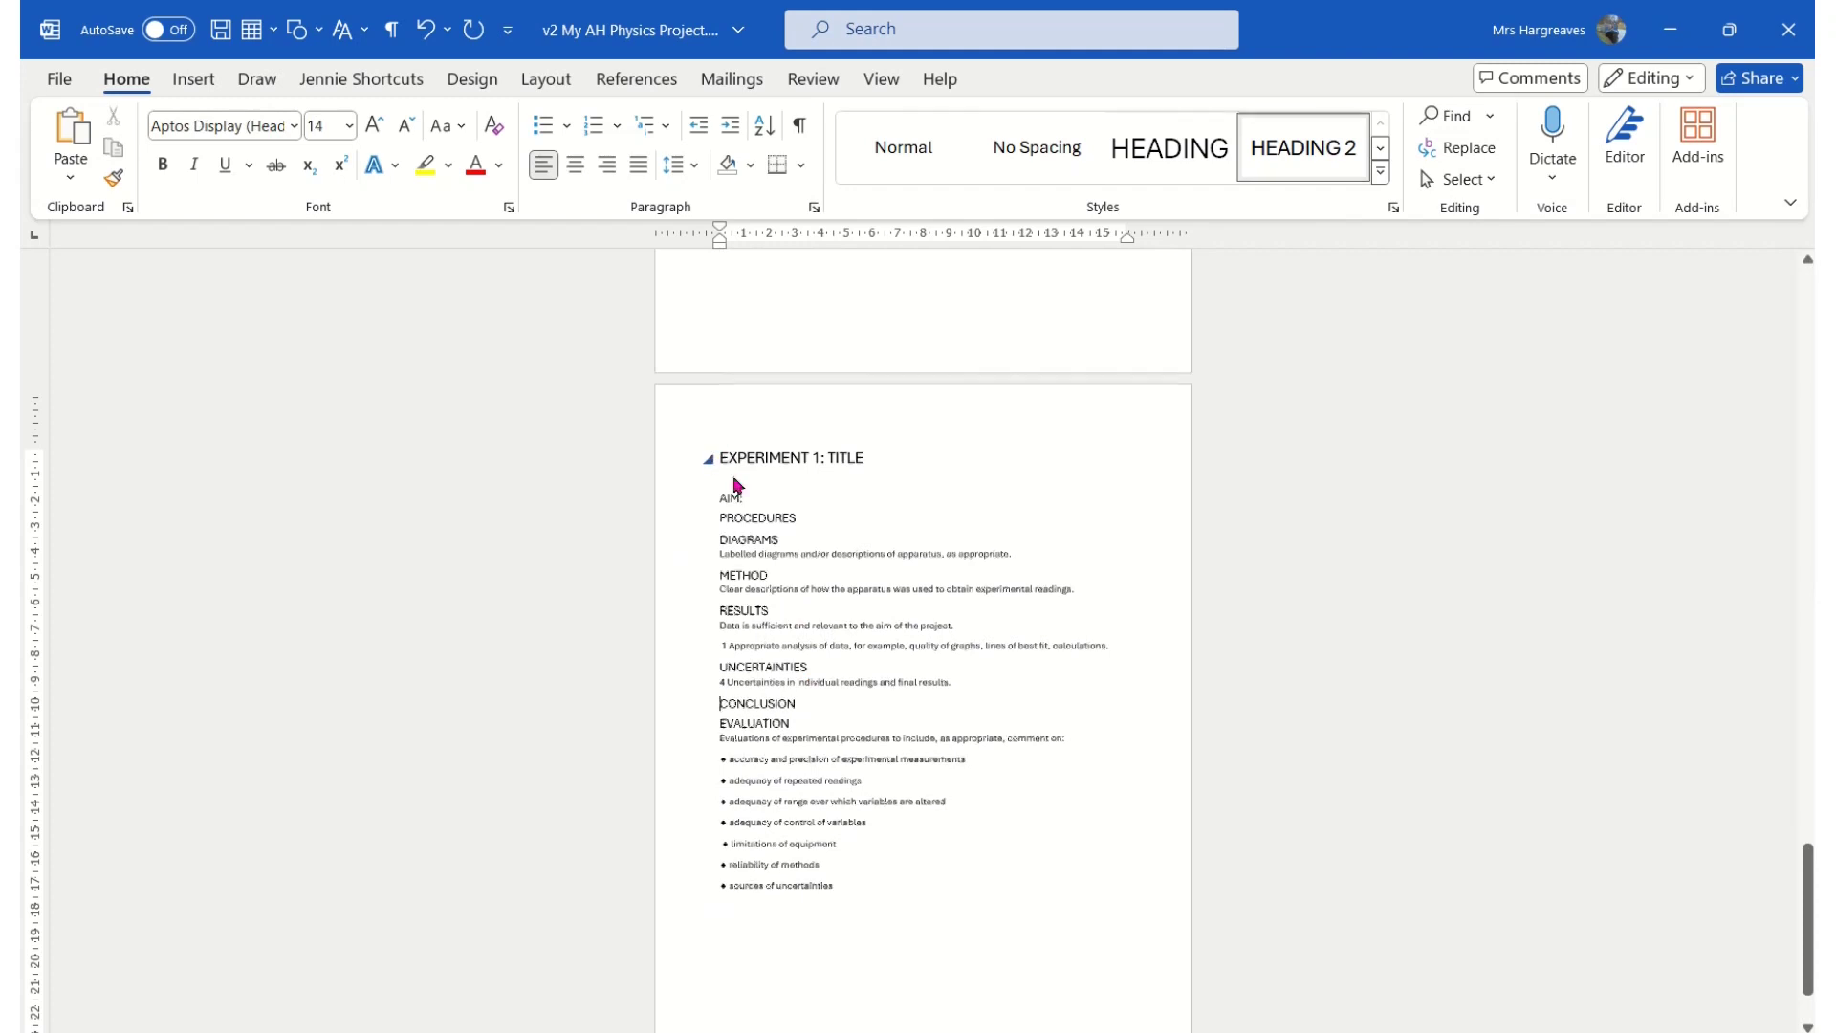
Duplicate the whole EXPERIMENT 1: TITLE section onto new pages for Experiment 2 and Experiment 3
left_click(709, 459)
key("Left")
left_click(709, 455)
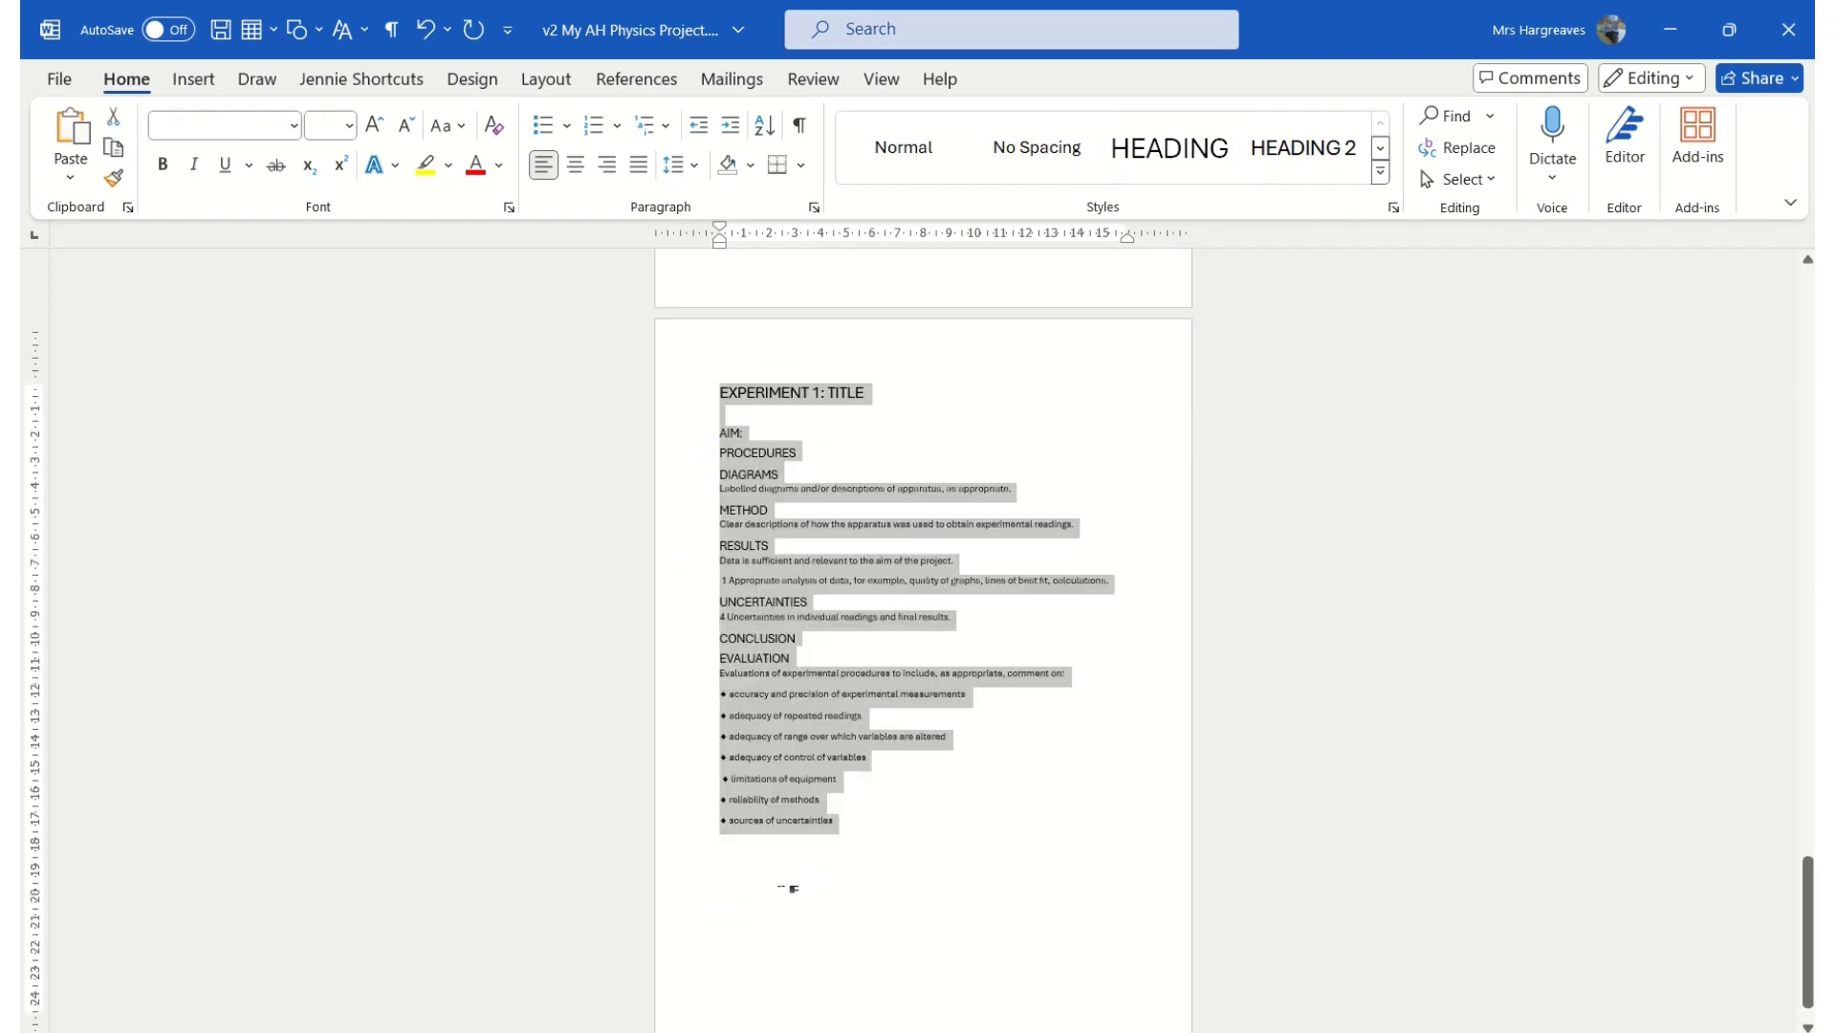
left_click(786, 888)
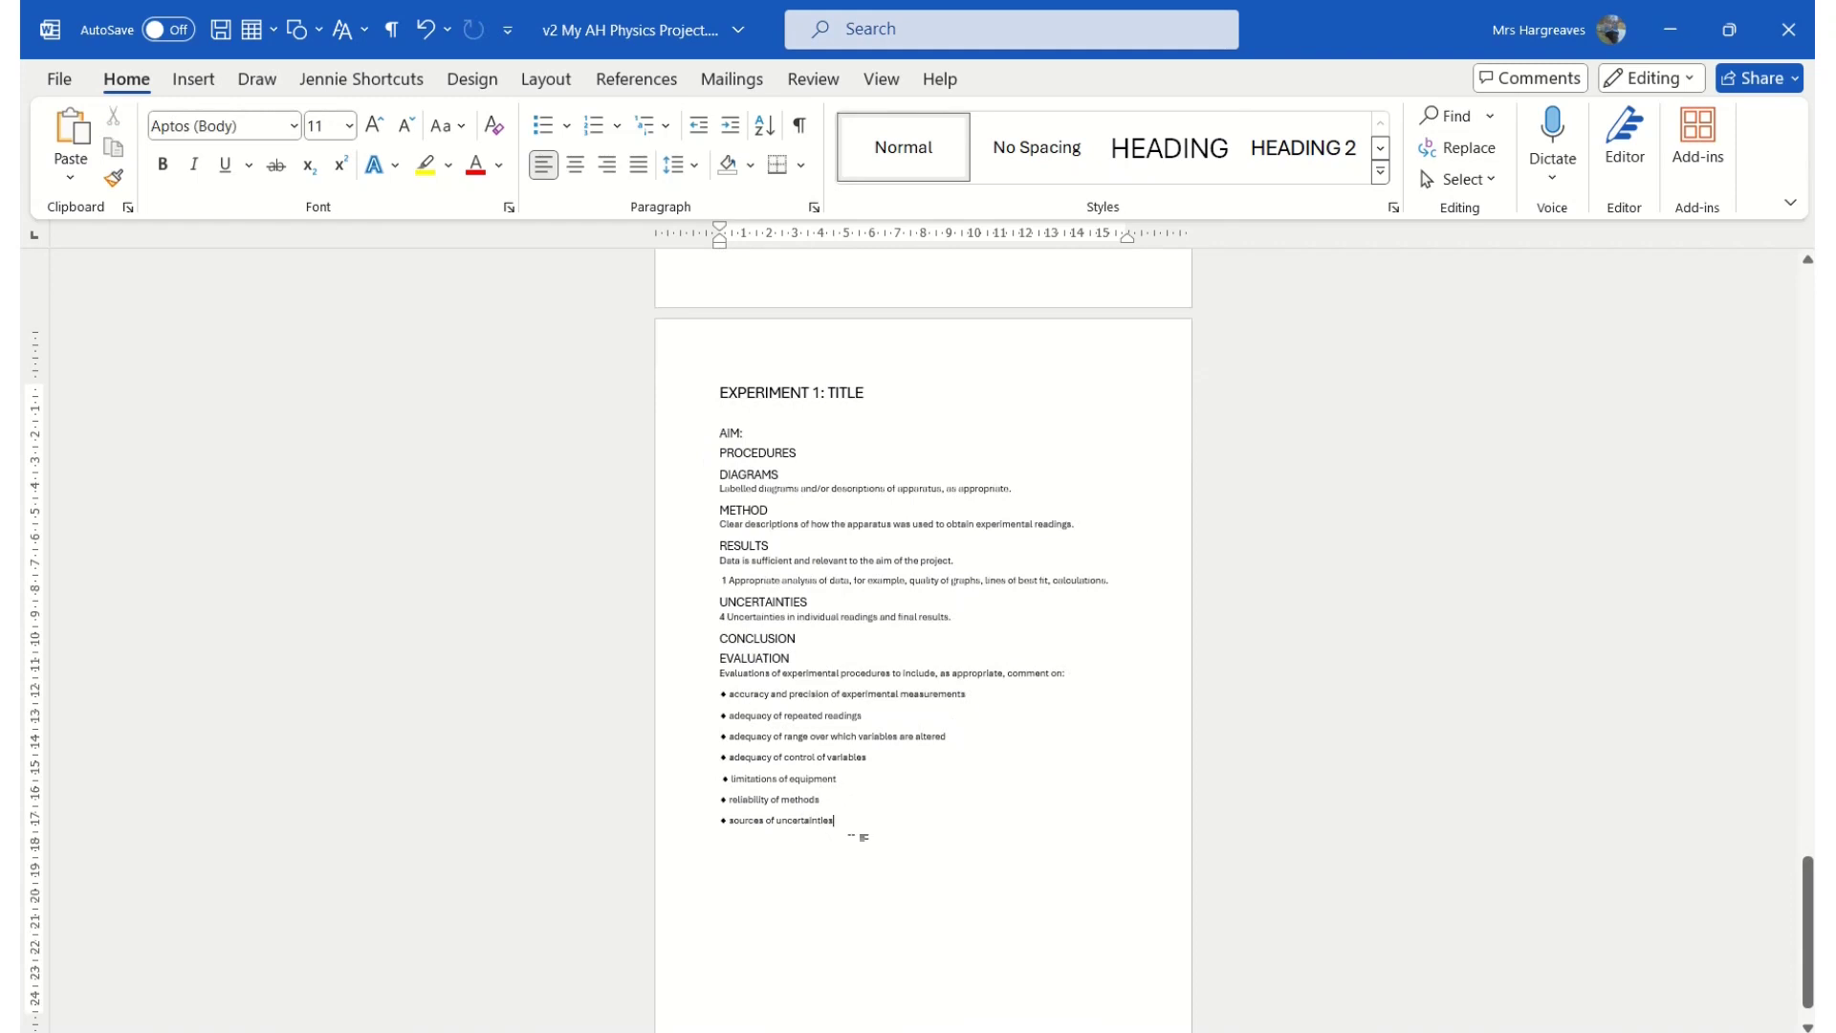
scroll(864, 838, "down", 3)
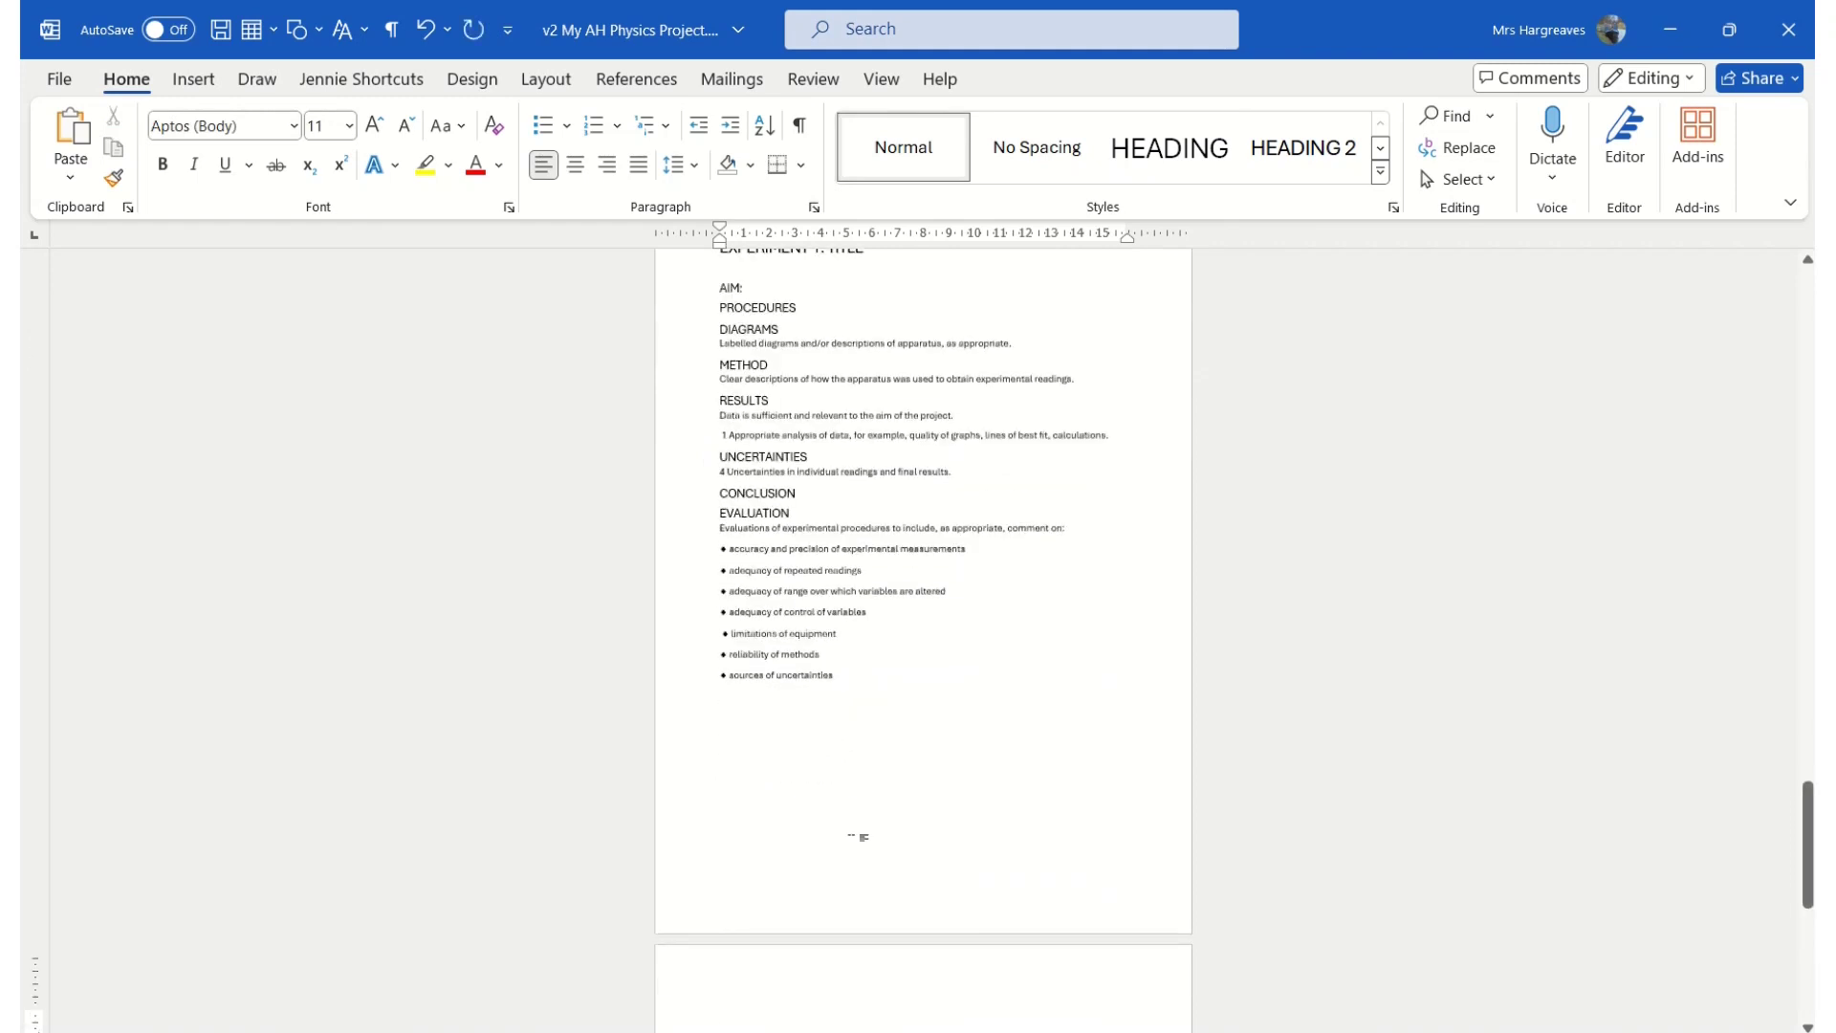
key("ctrl+v")
key("alt+s")
Update the table of contents on the CONTENTS page with the document's headings
scroll(778, 401, "up", 8)
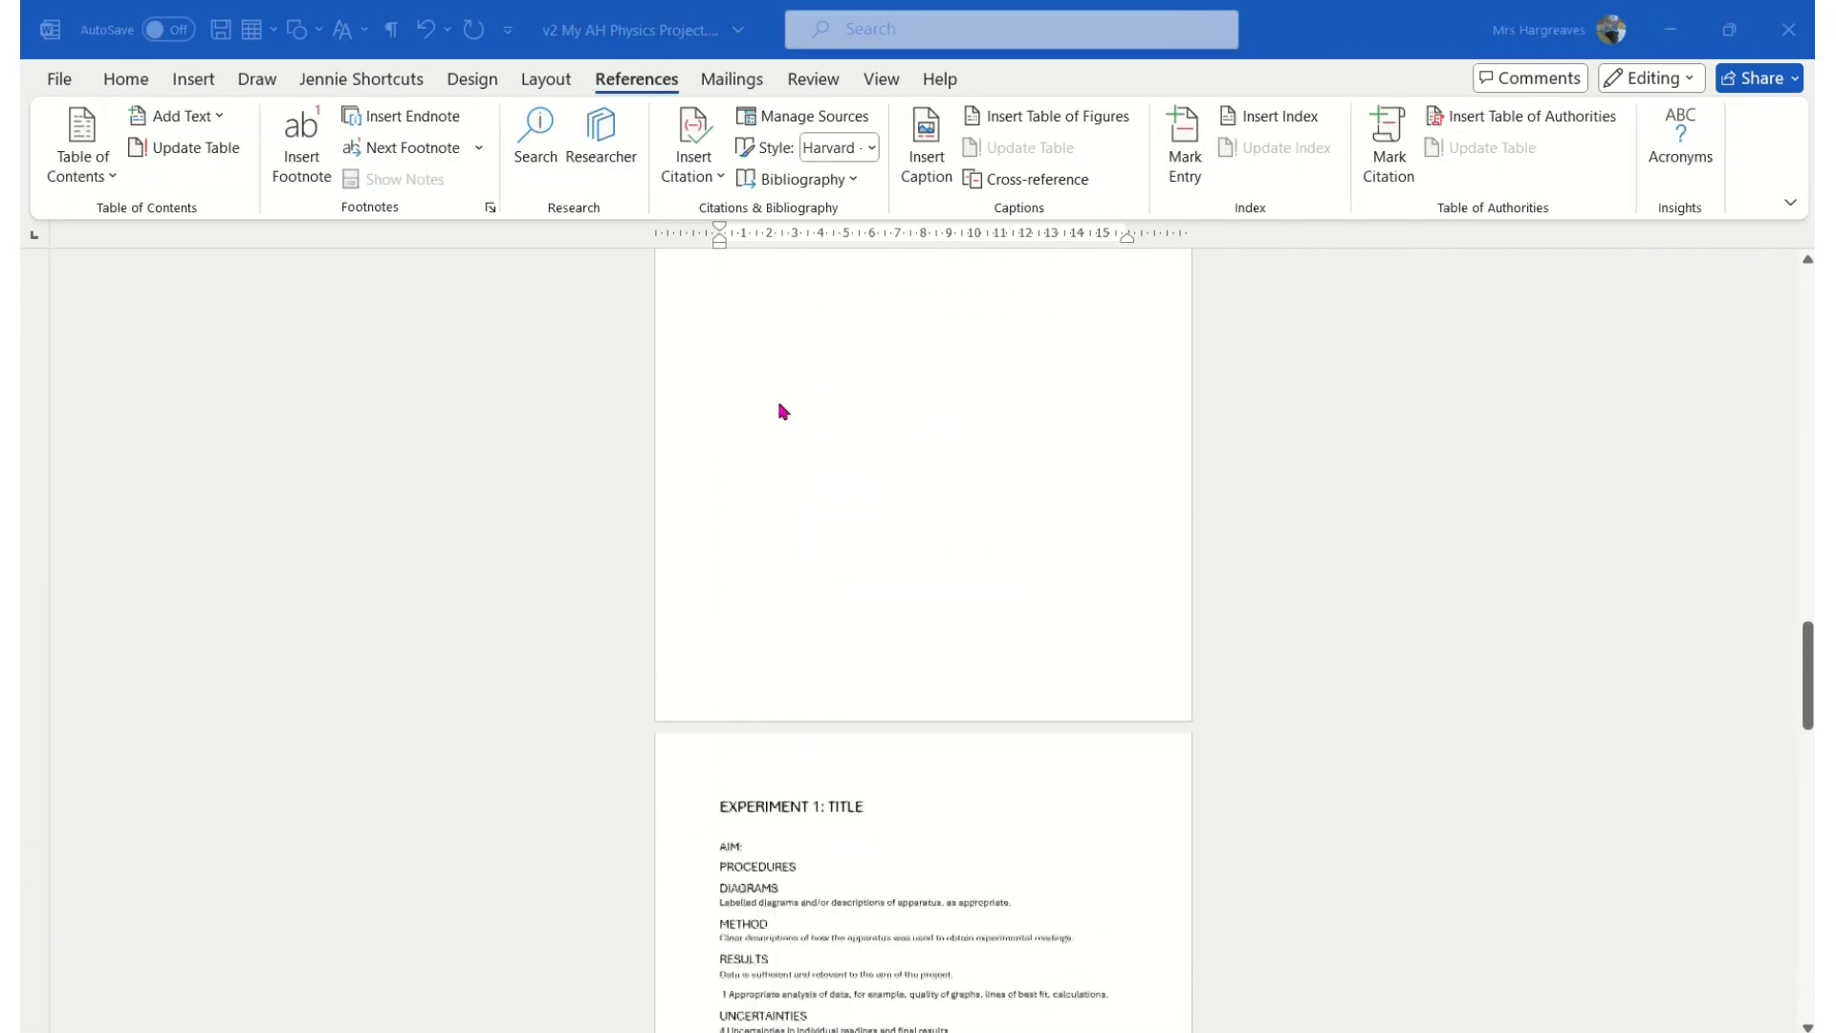
scroll(776, 398, "up", 15)
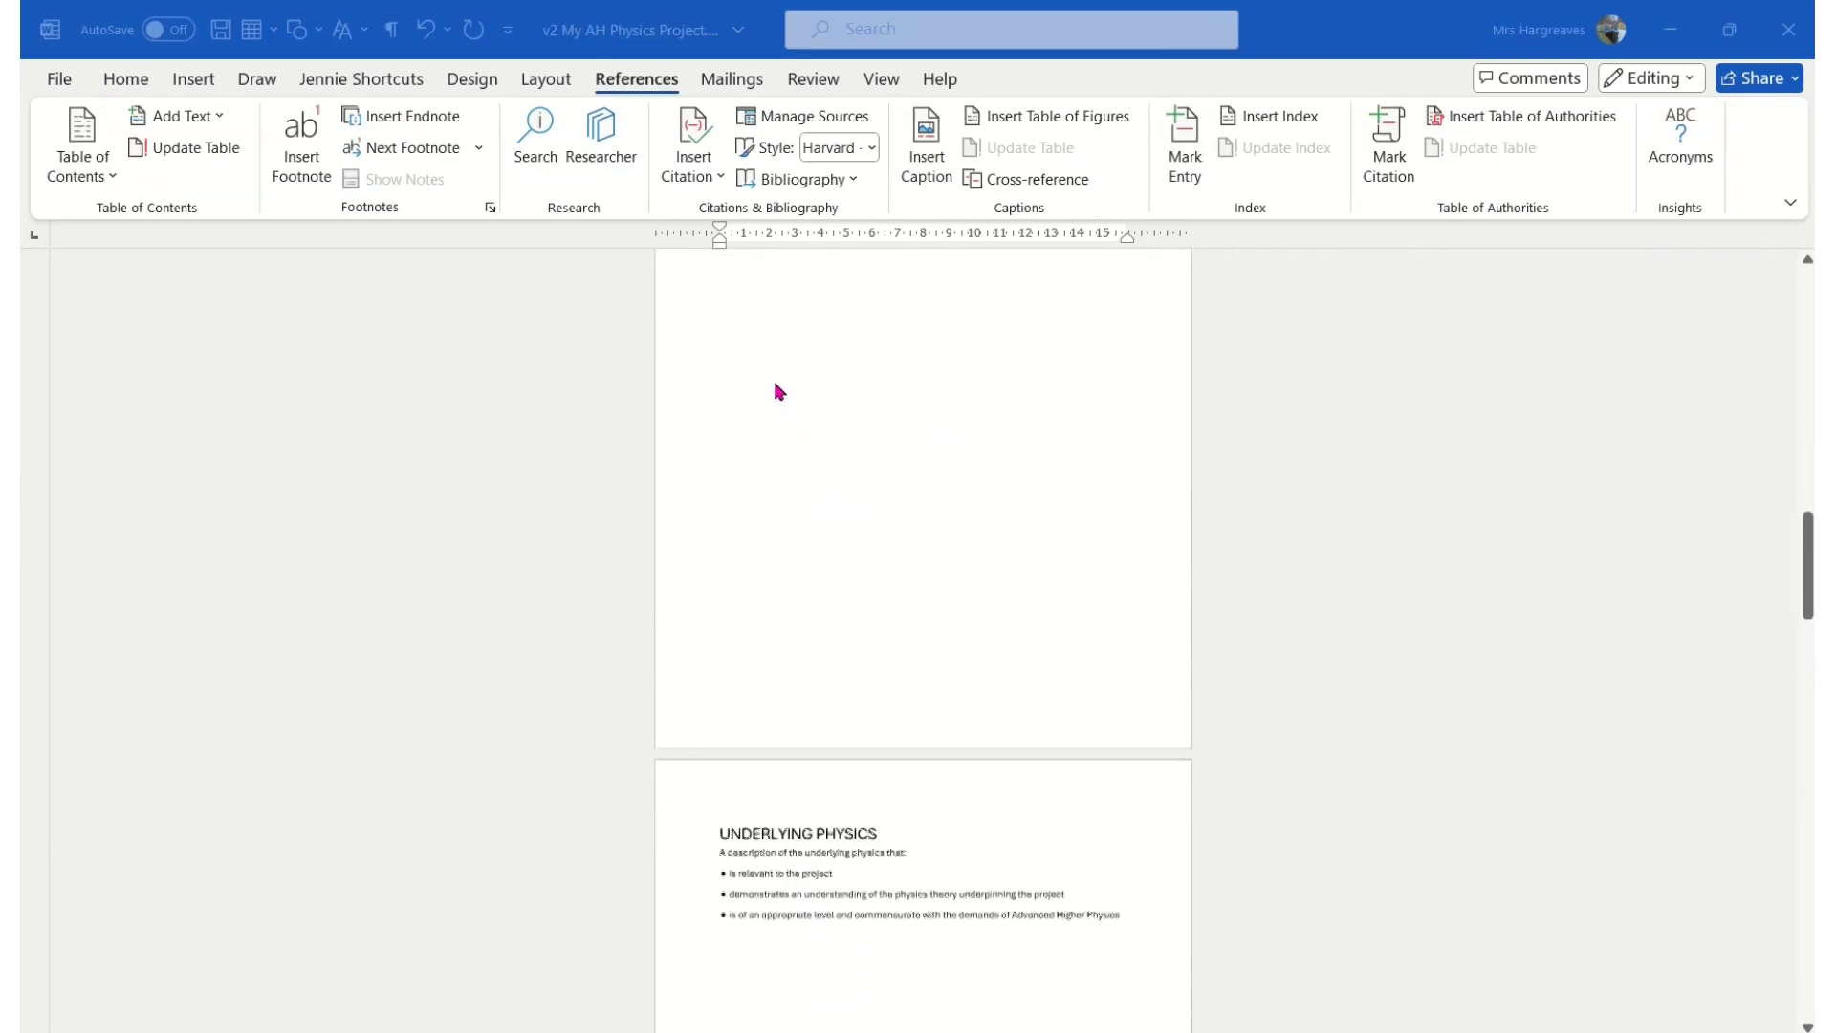
scroll(777, 386, "up", 10)
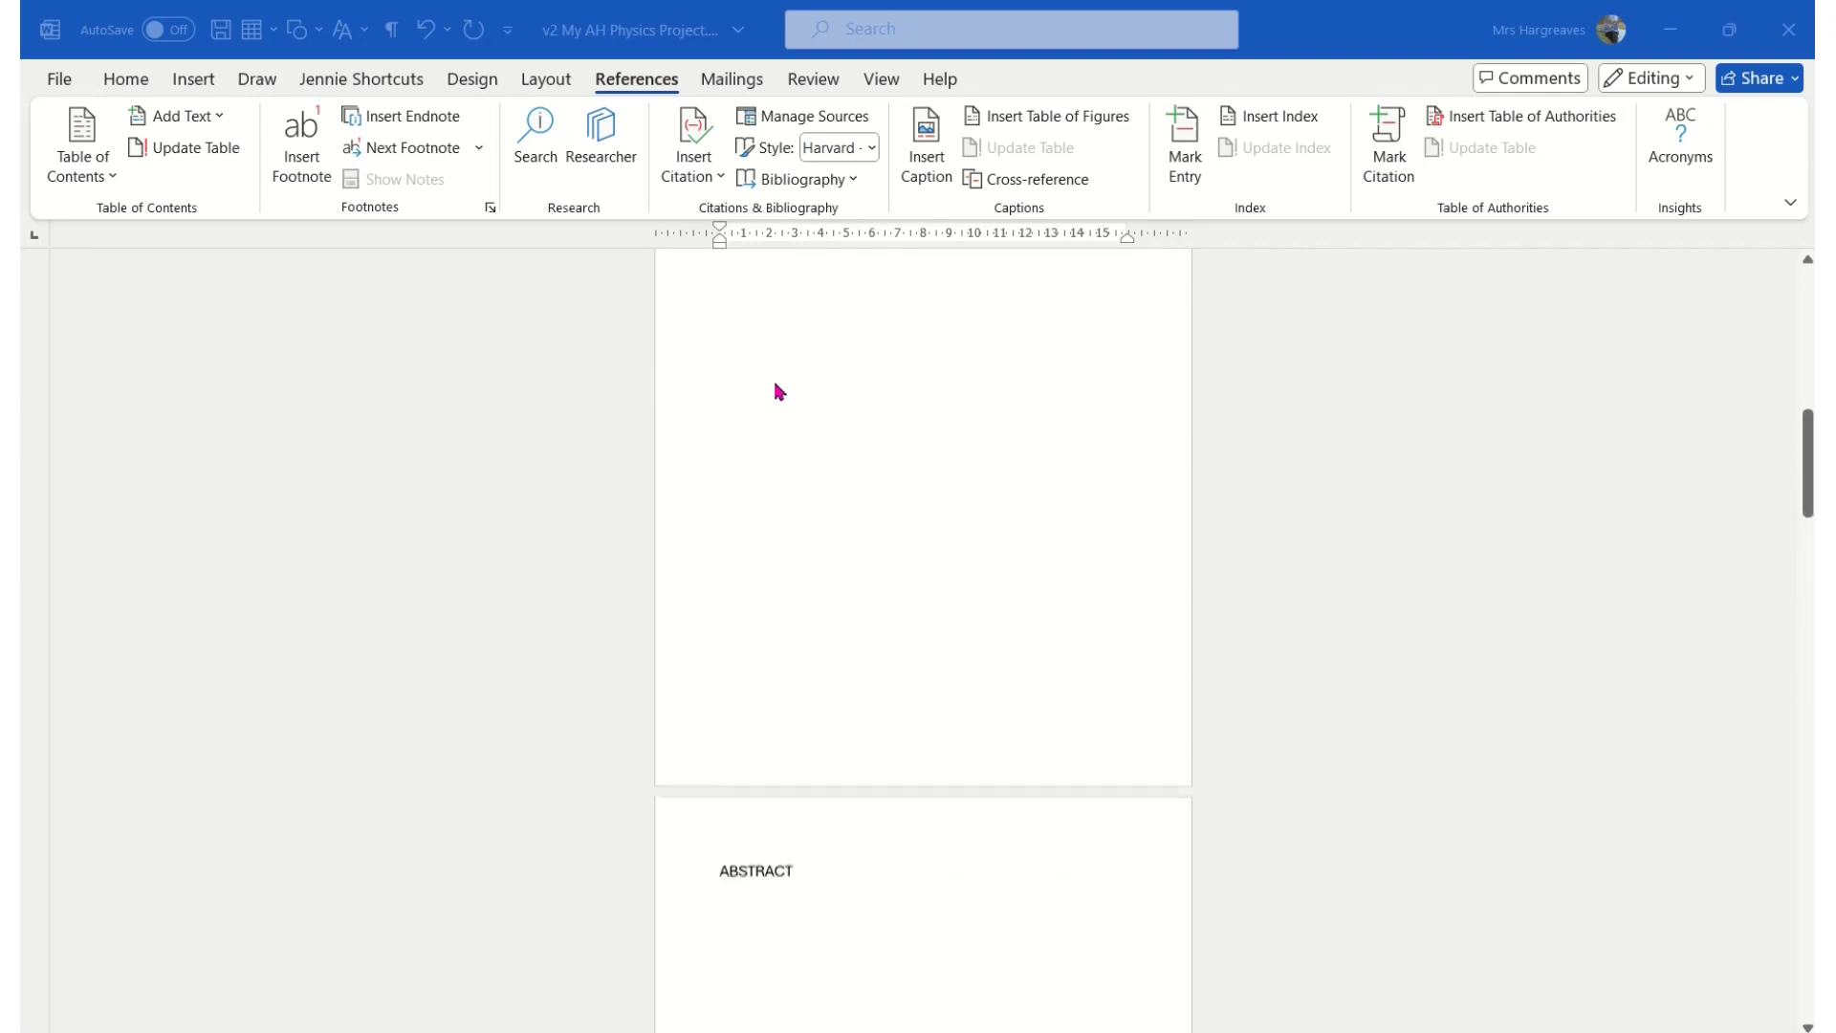
scroll(775, 383, "up", 3)
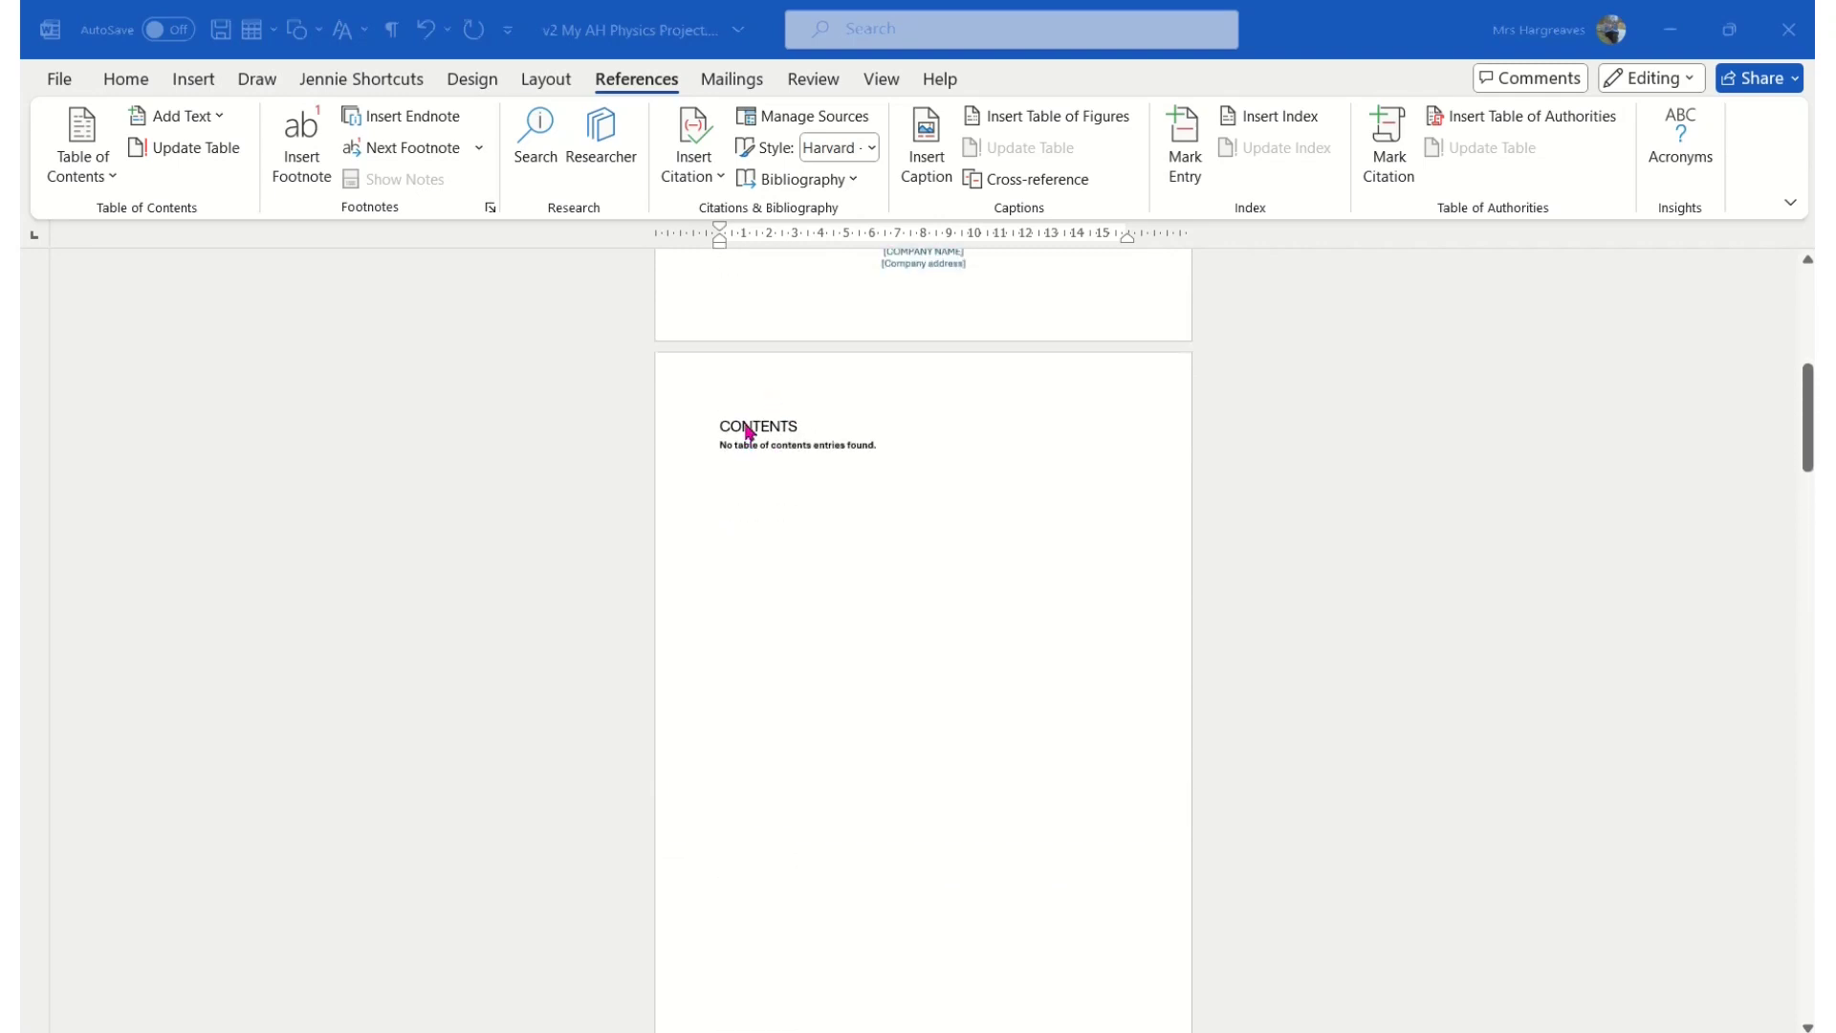
left_click(750, 432)
left_click(769, 425)
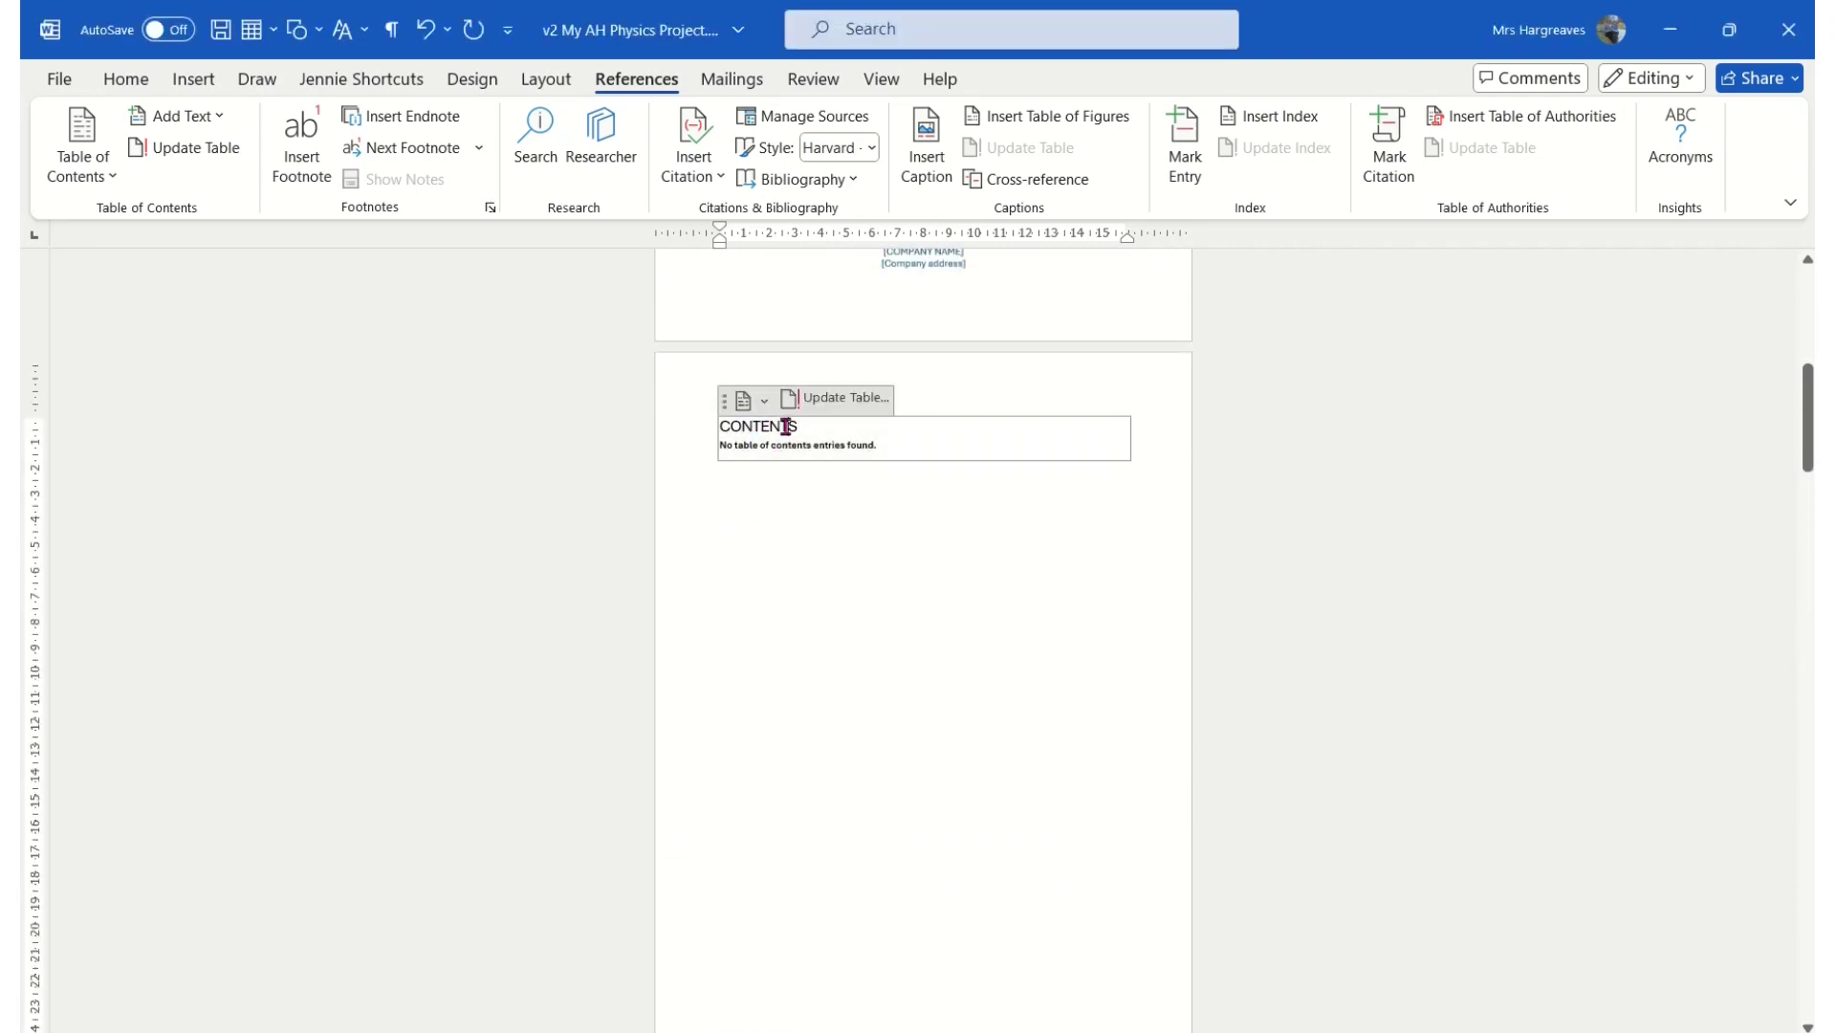
left_click(839, 398)
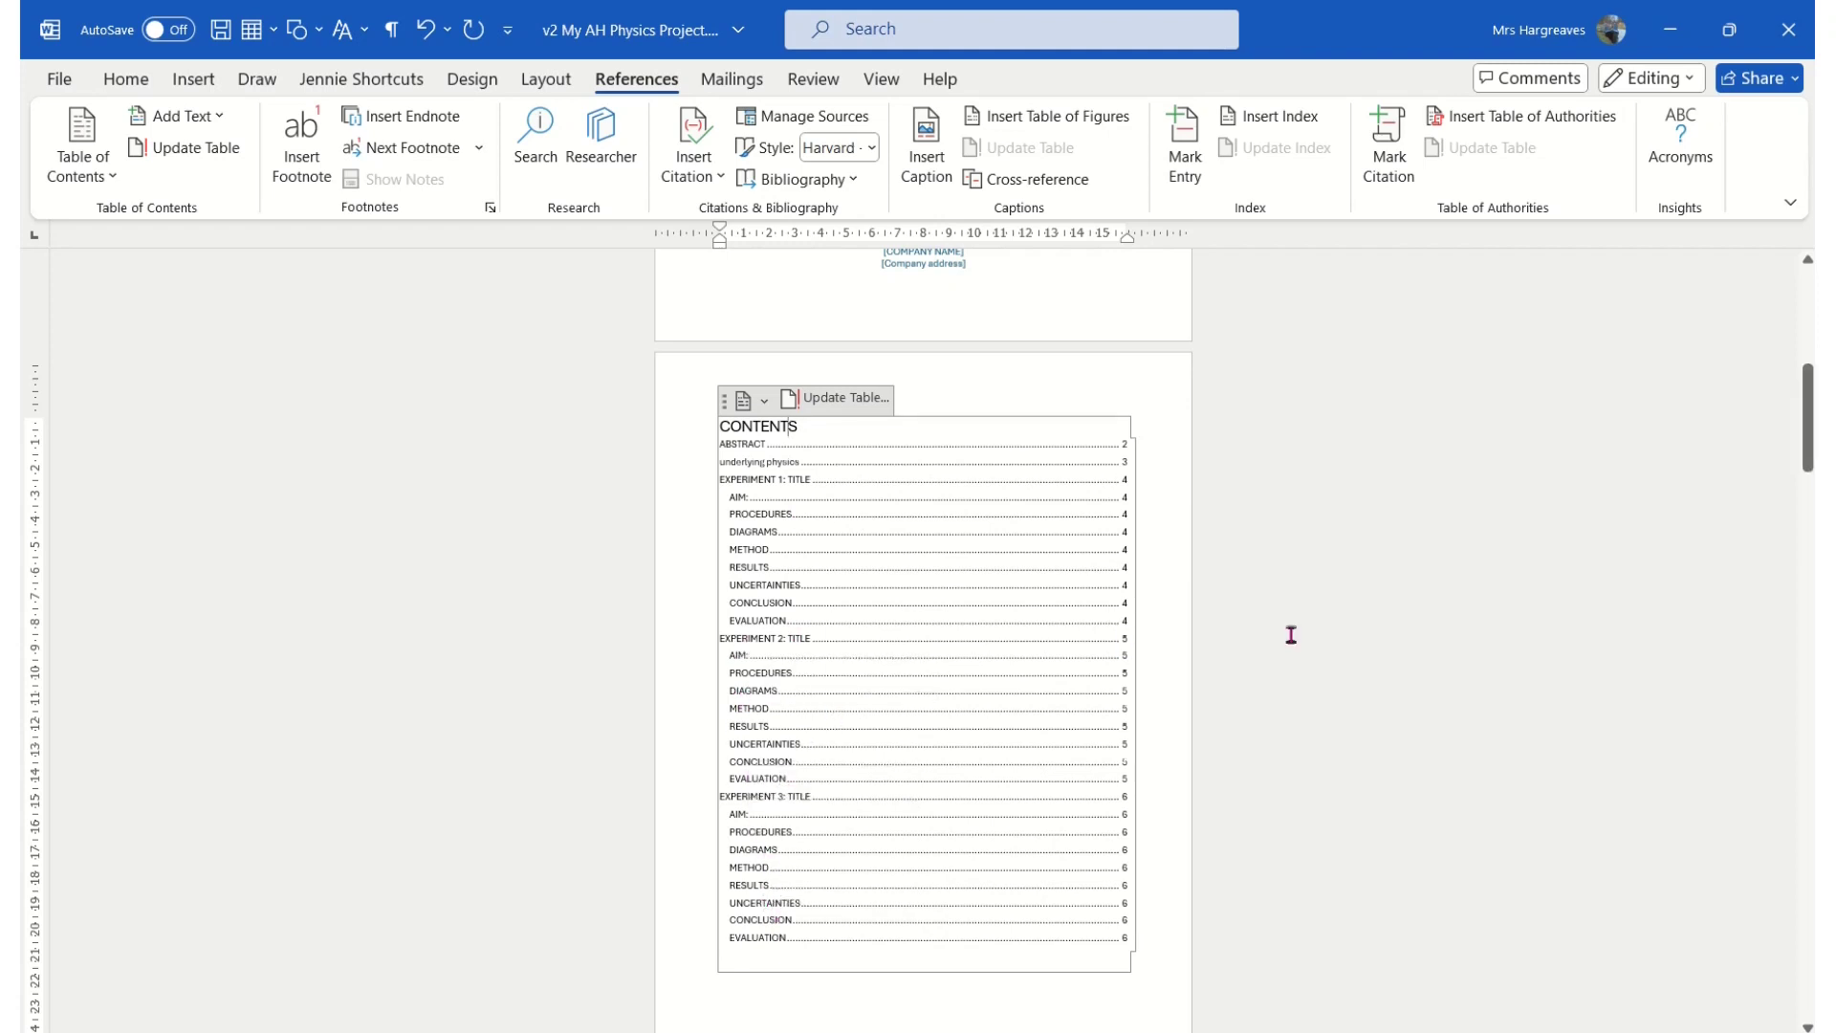
Switch to AHCATPhysics.pdf in Edge and copy the guidance on overall conclusions and critical evaluation, including its bullets, then return to Word
mouse_move(1827, 360)
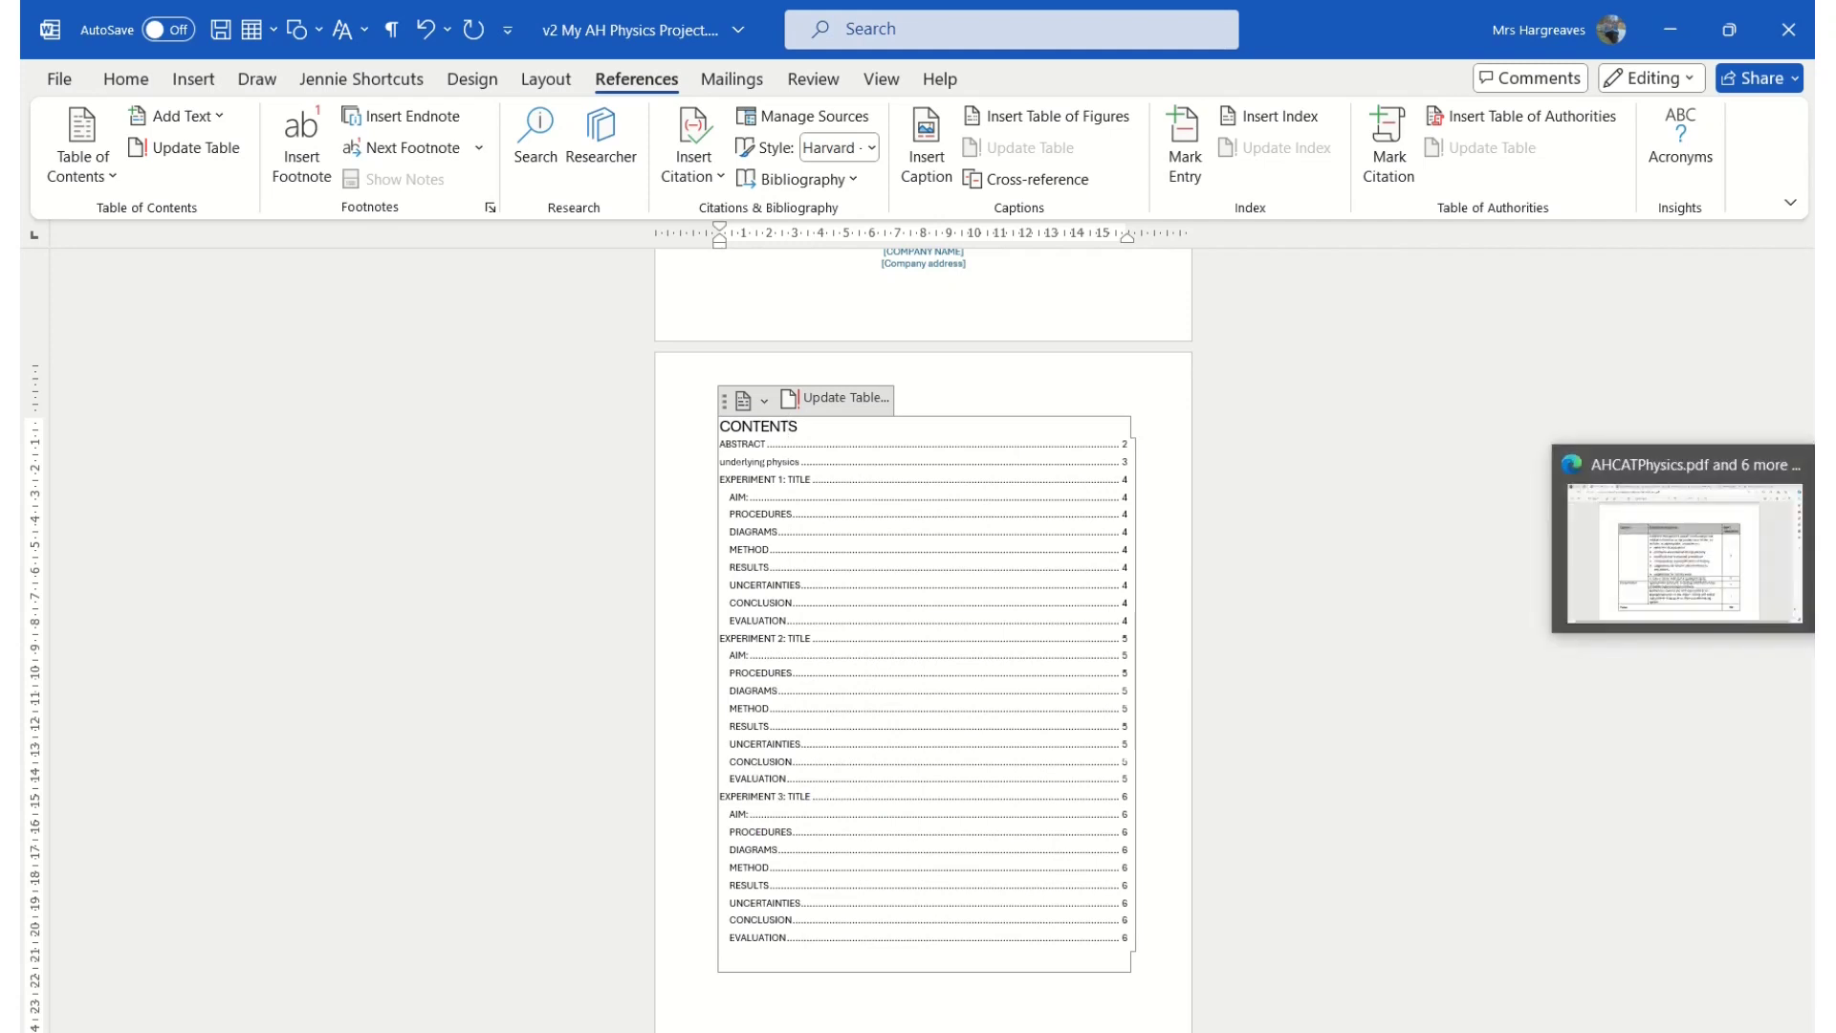
left_click(1827, 359)
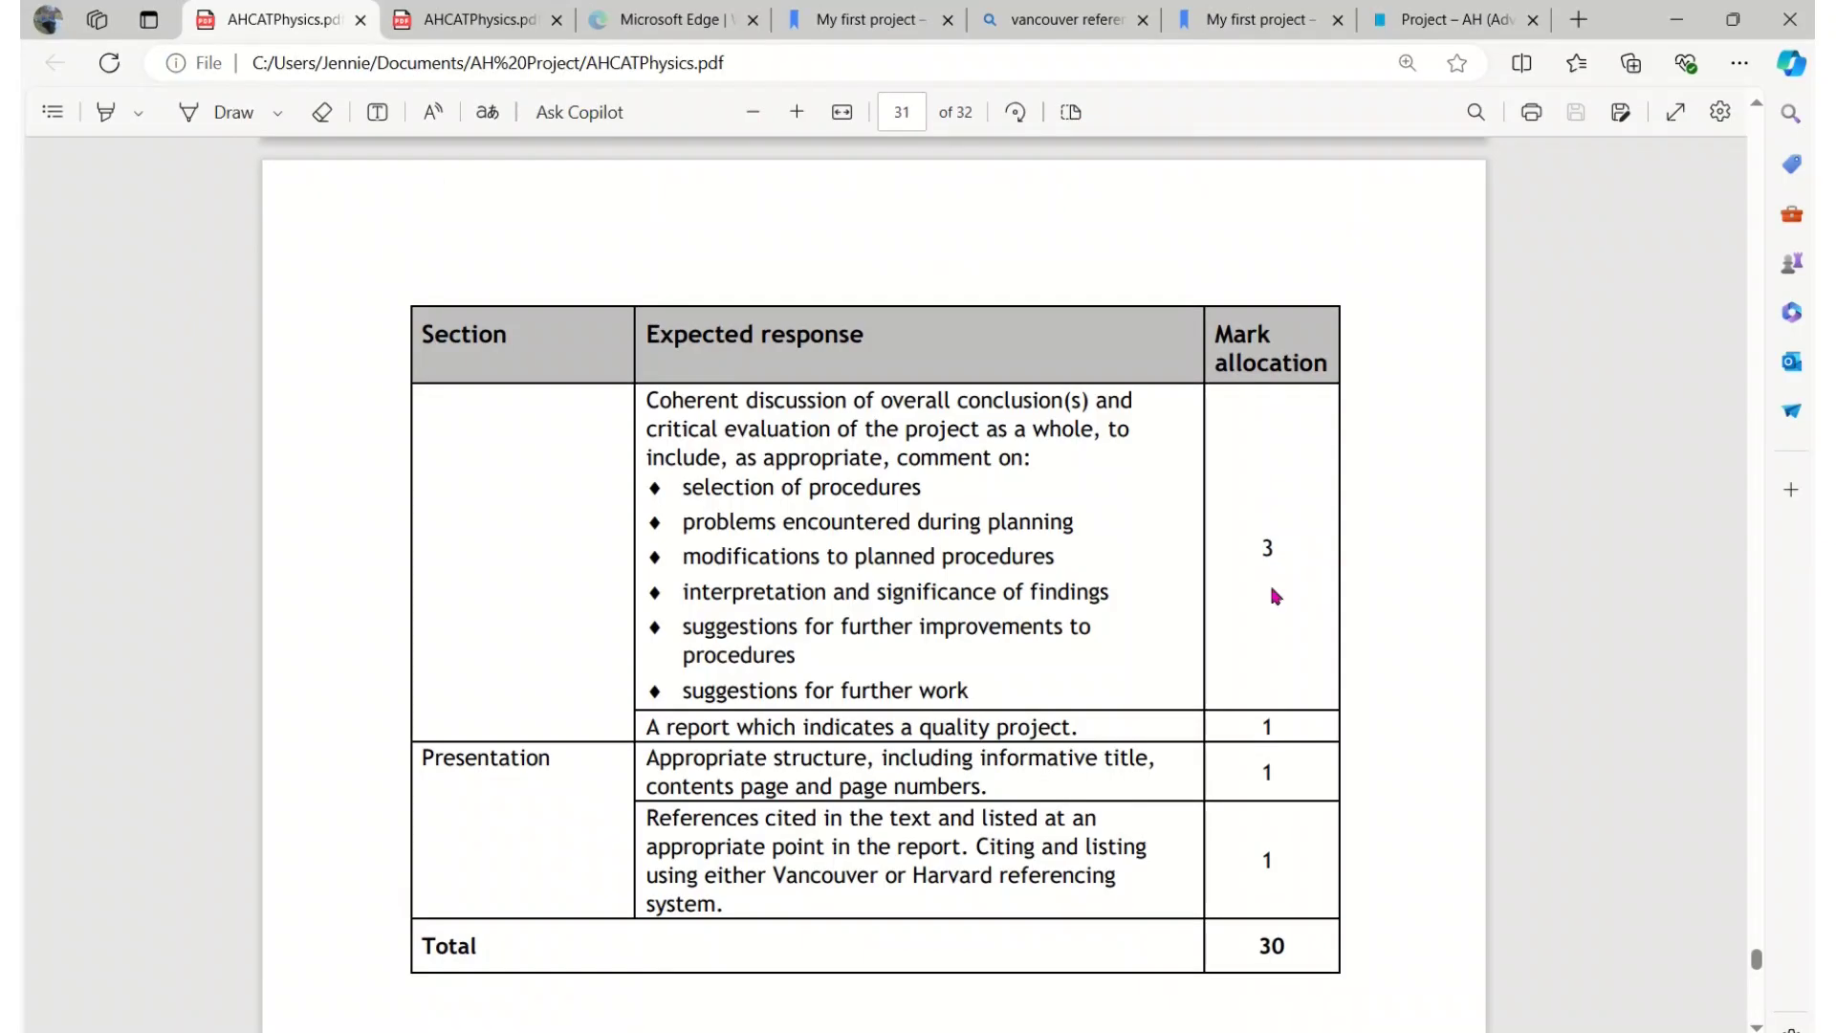
scroll(850, 634, "up", 10)
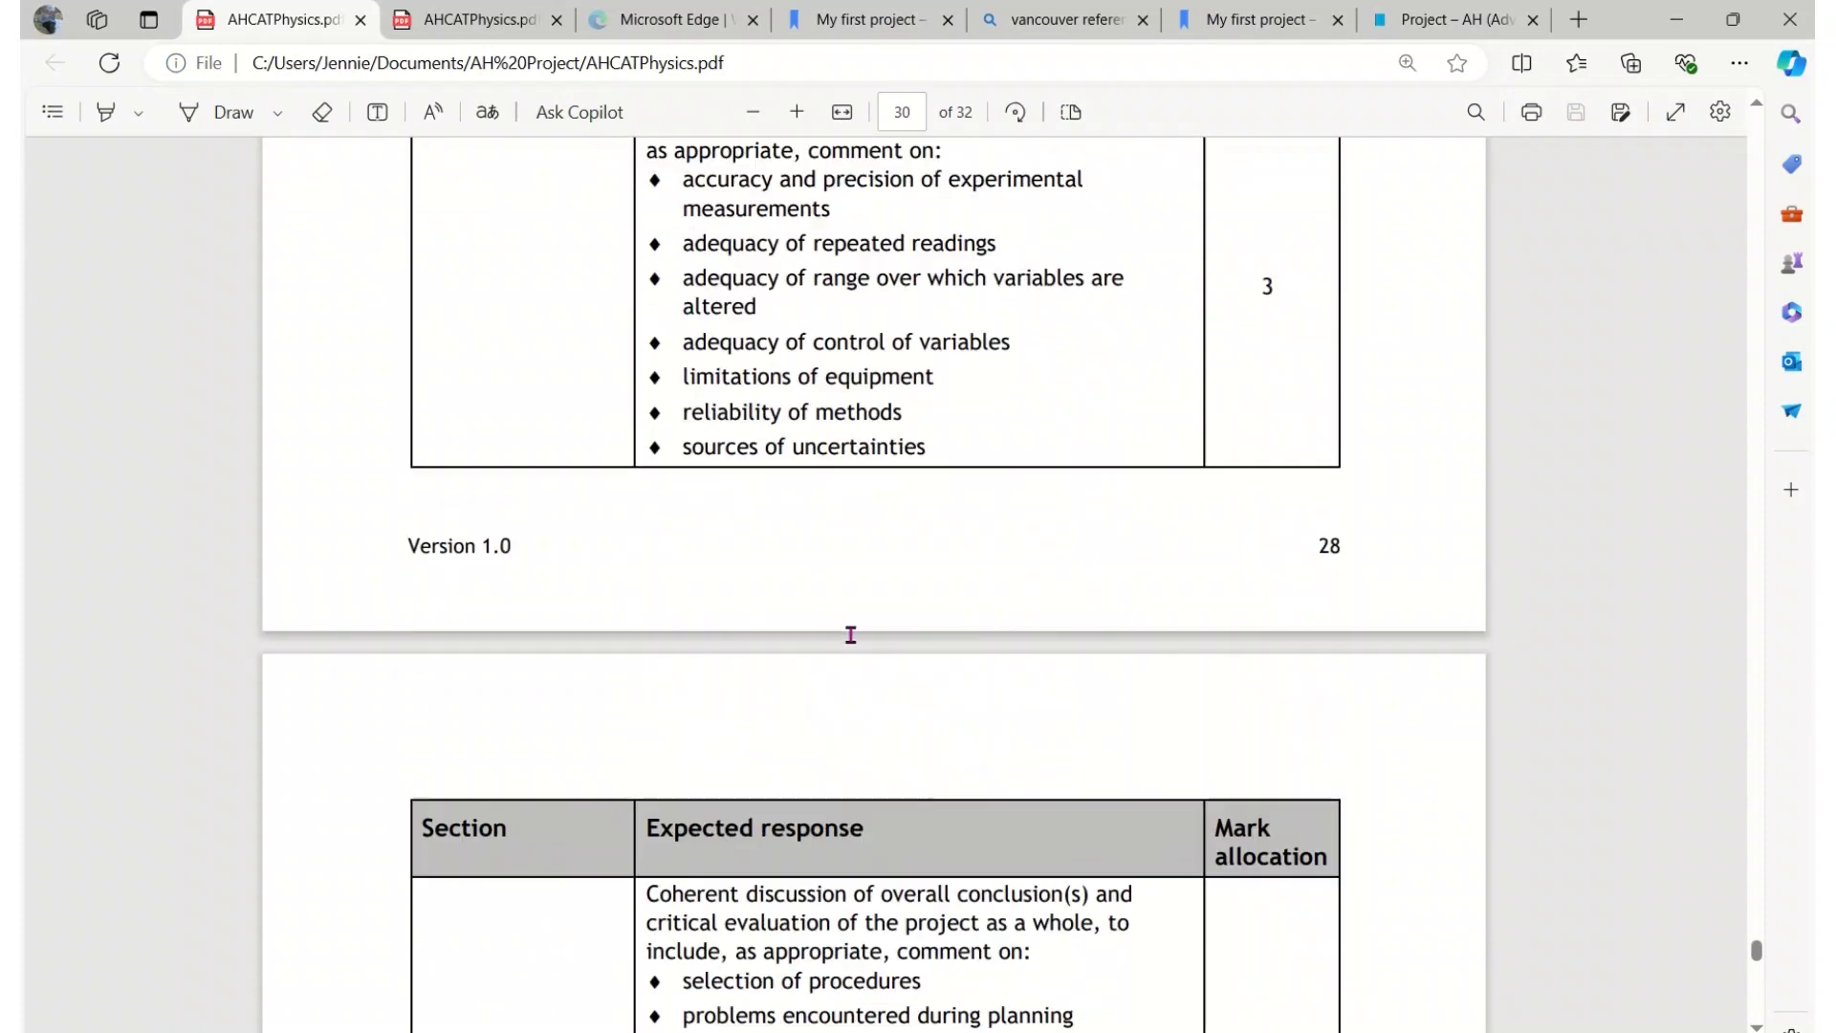
scroll(708, 722, "down", 7)
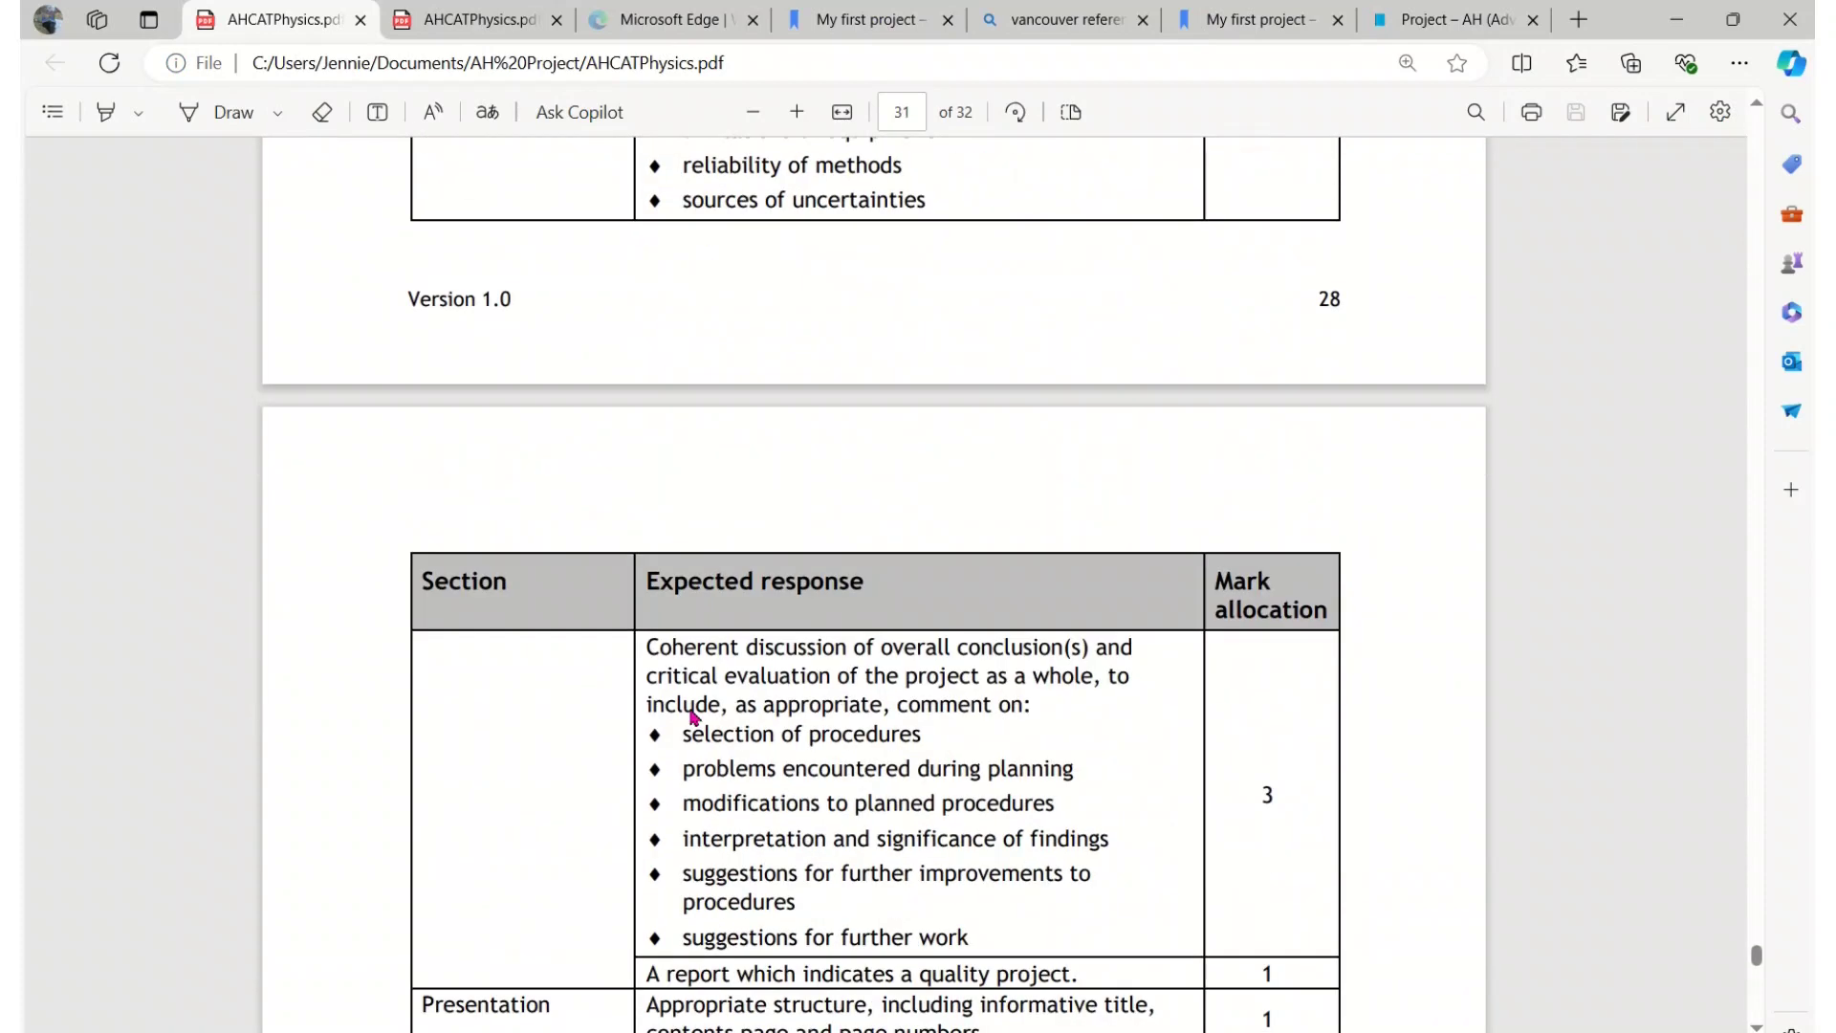
scroll(690, 421, "up", 3)
scroll(691, 394, "up", 3)
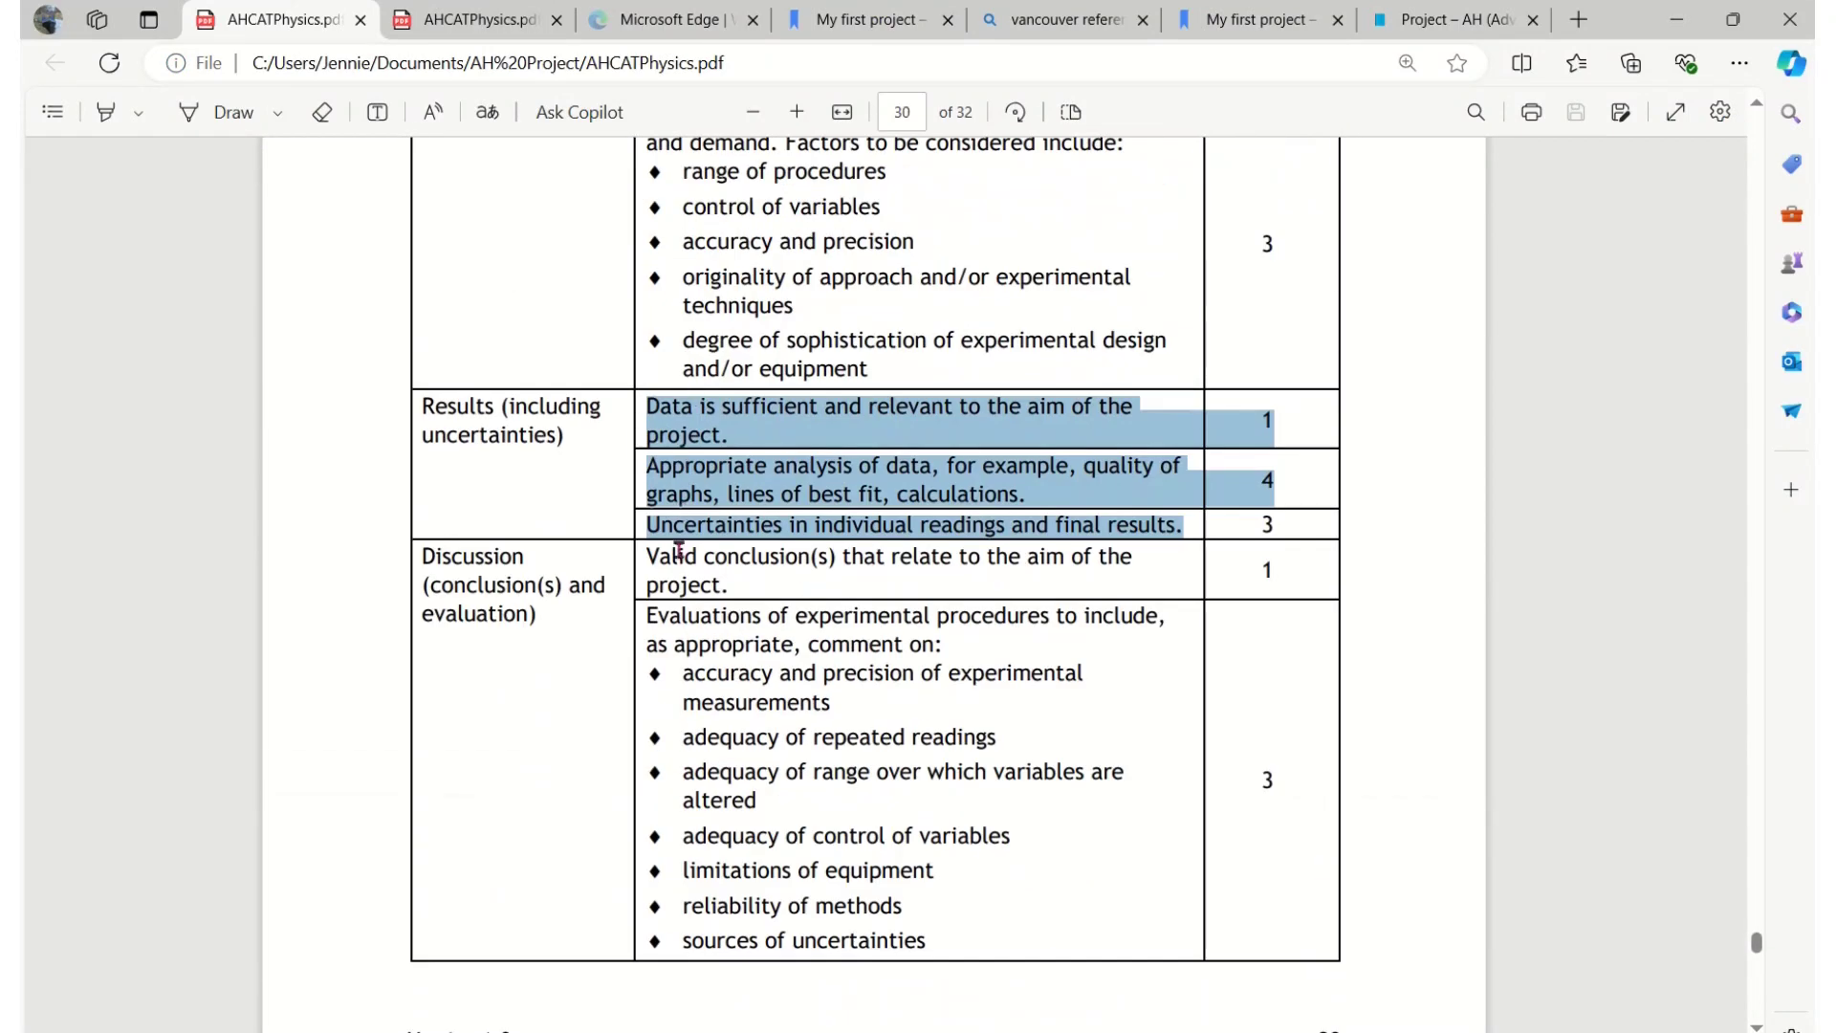
scroll(678, 553, "down", 7)
scroll(684, 603, "down", 3)
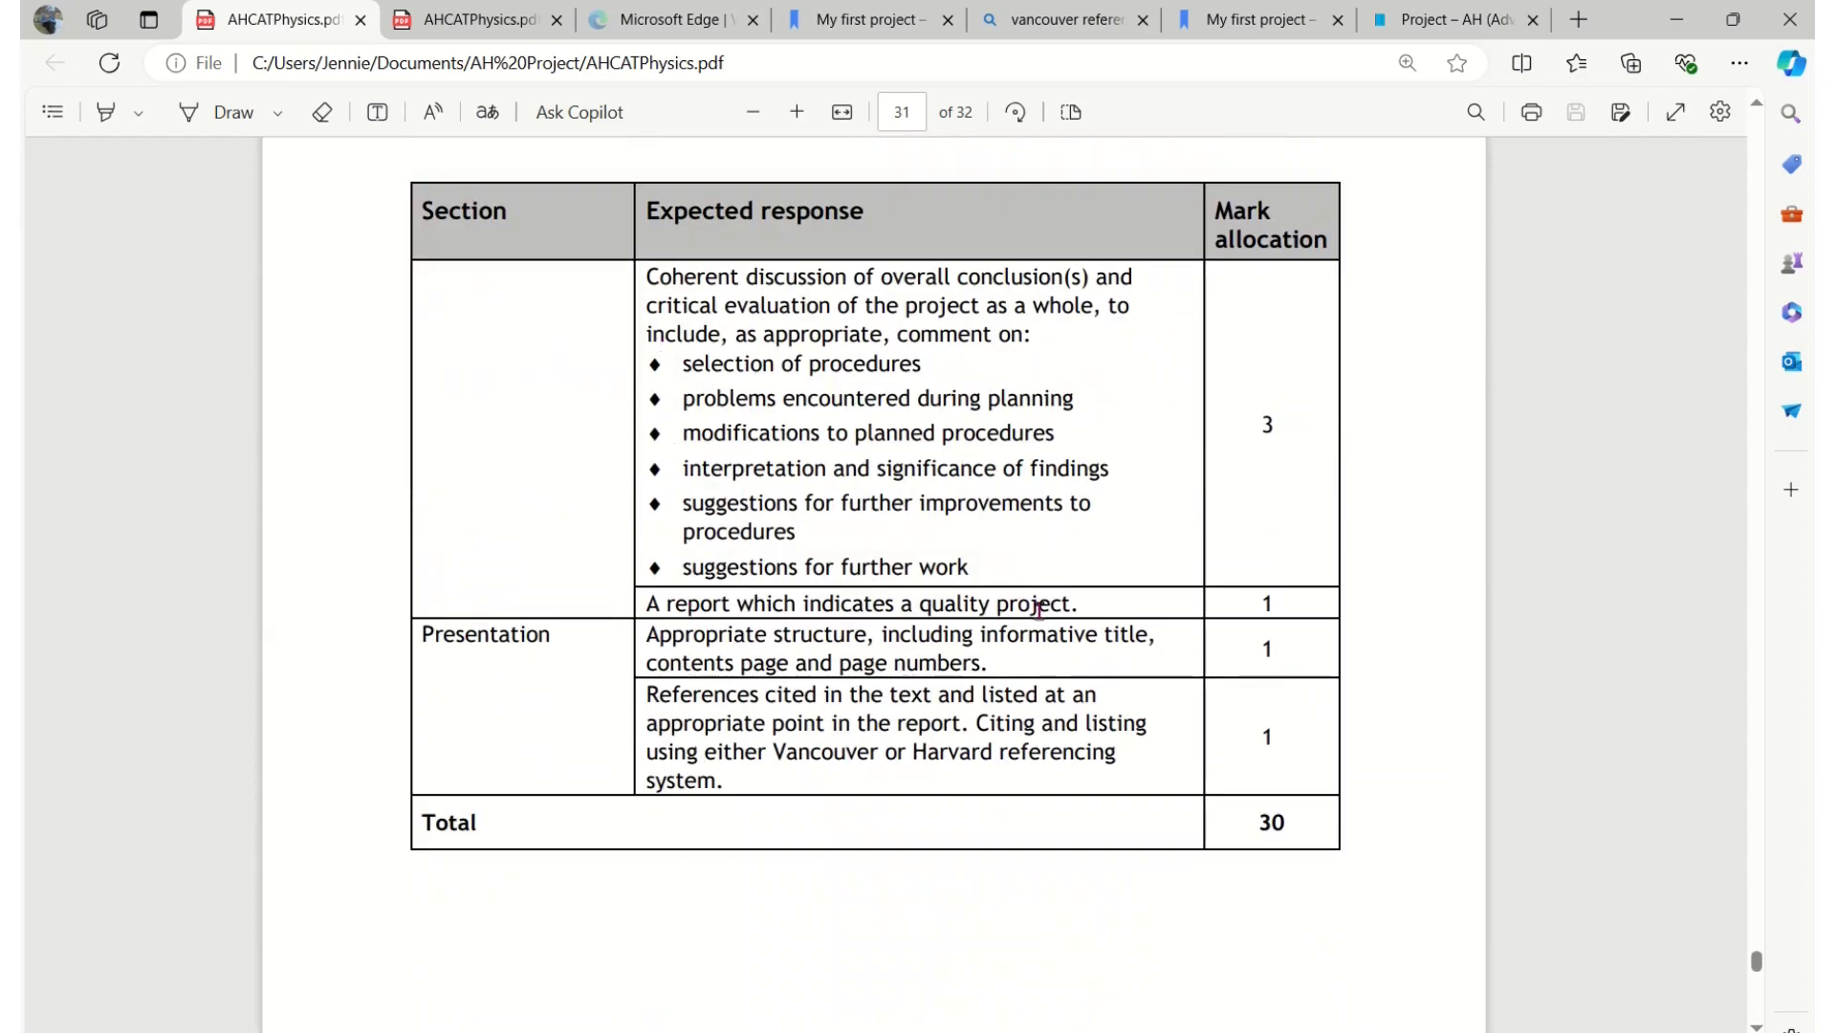
key("alt+Tab")
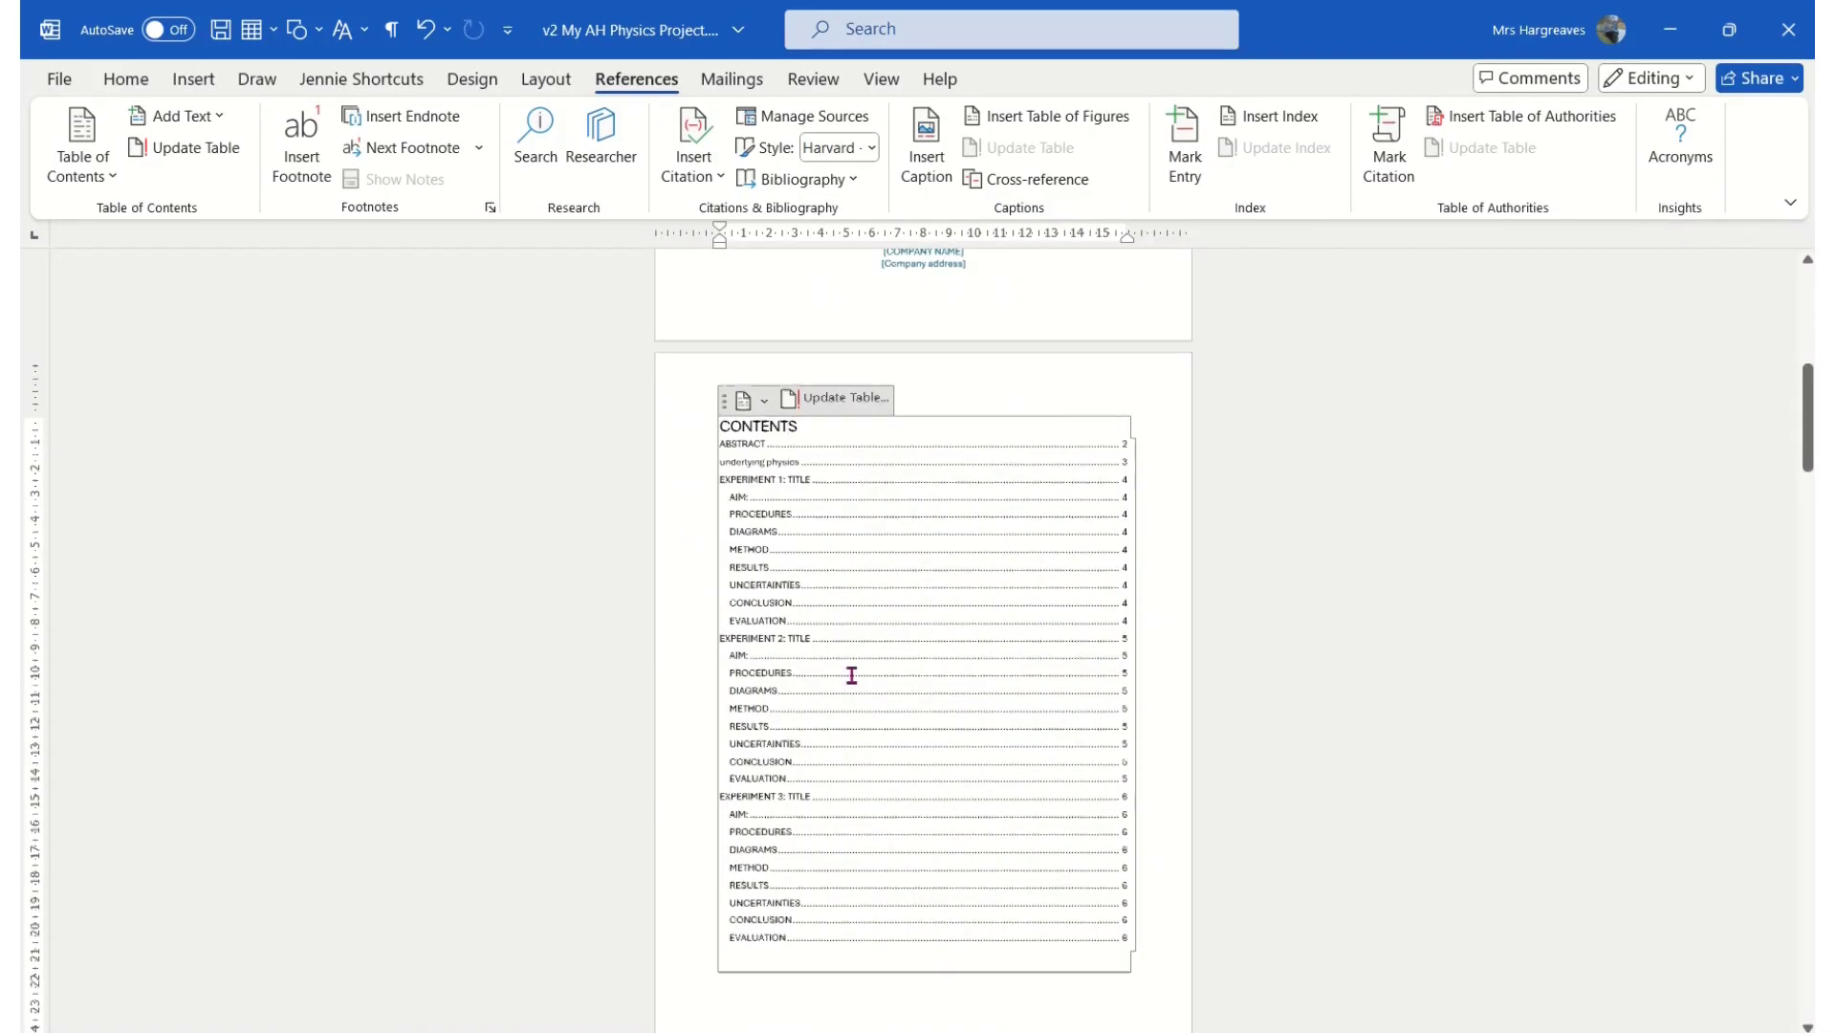
Add a new page after Experiment 3 with an OVERALL EVALUATION heading in the HEADING style and paste the copied guidance below it
scroll(832, 713, "down", 1)
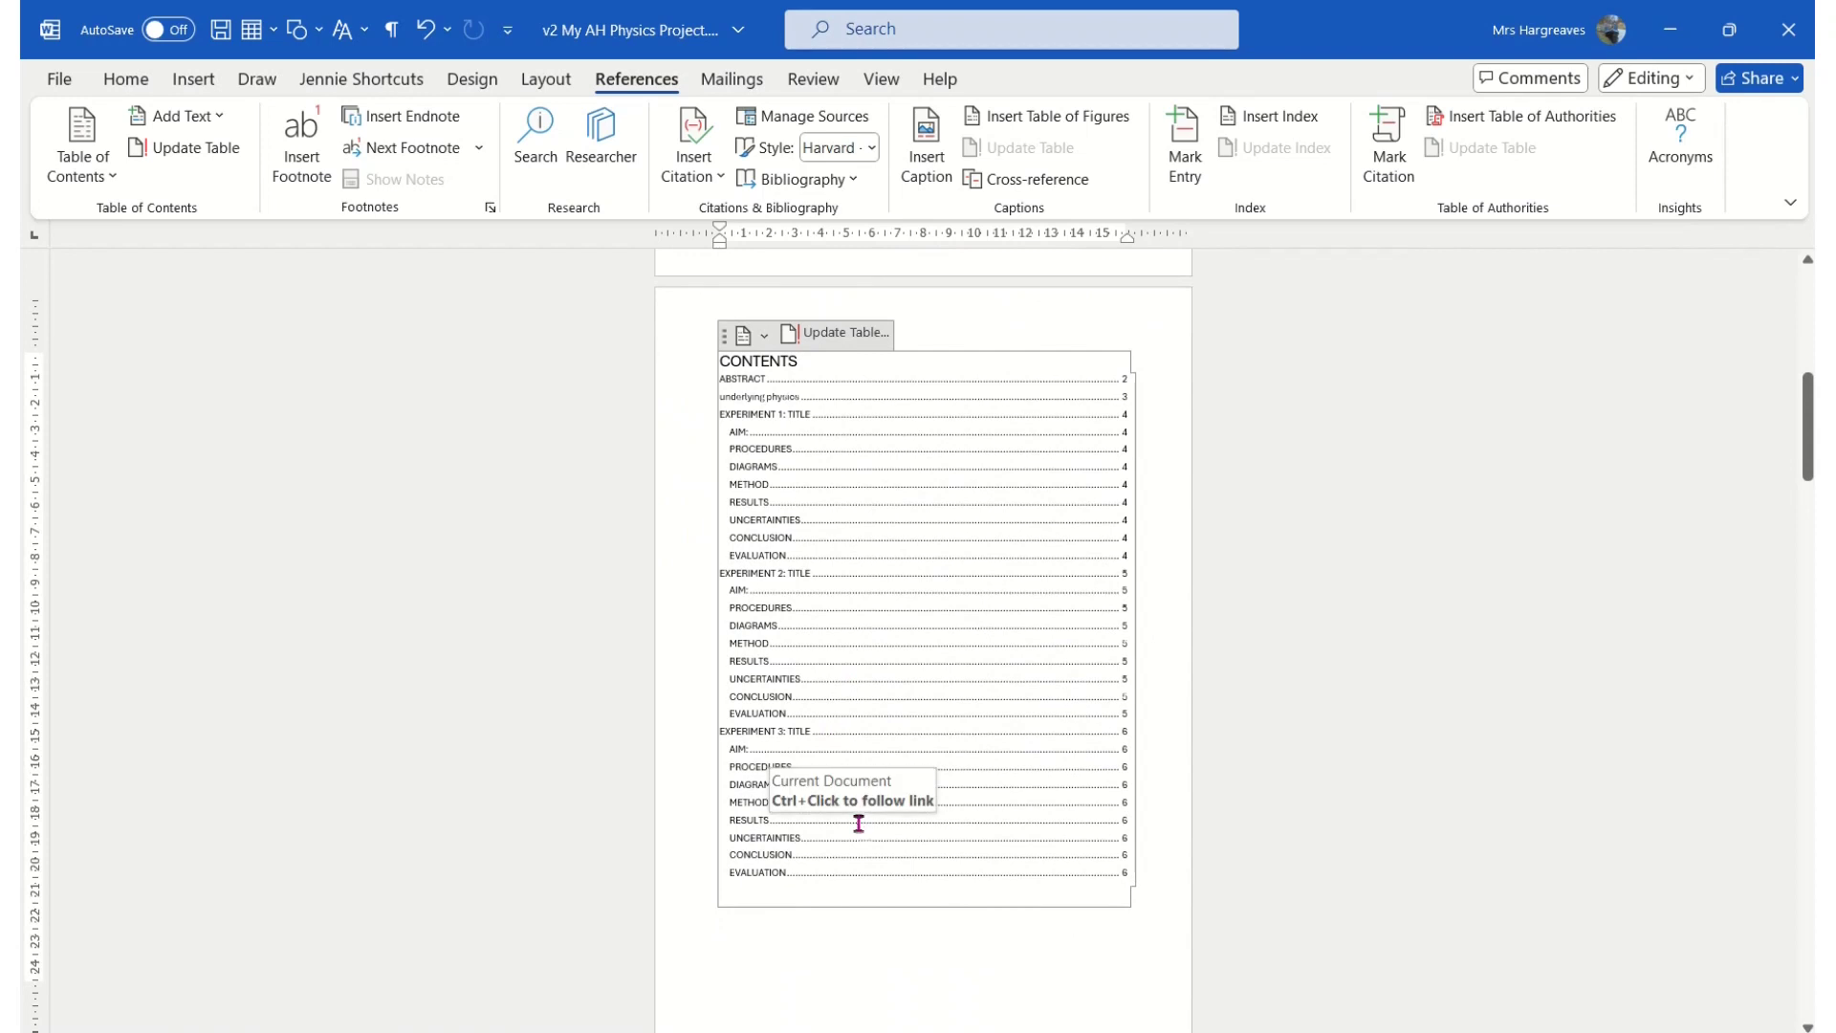
left_click(829, 876, "ctrl")
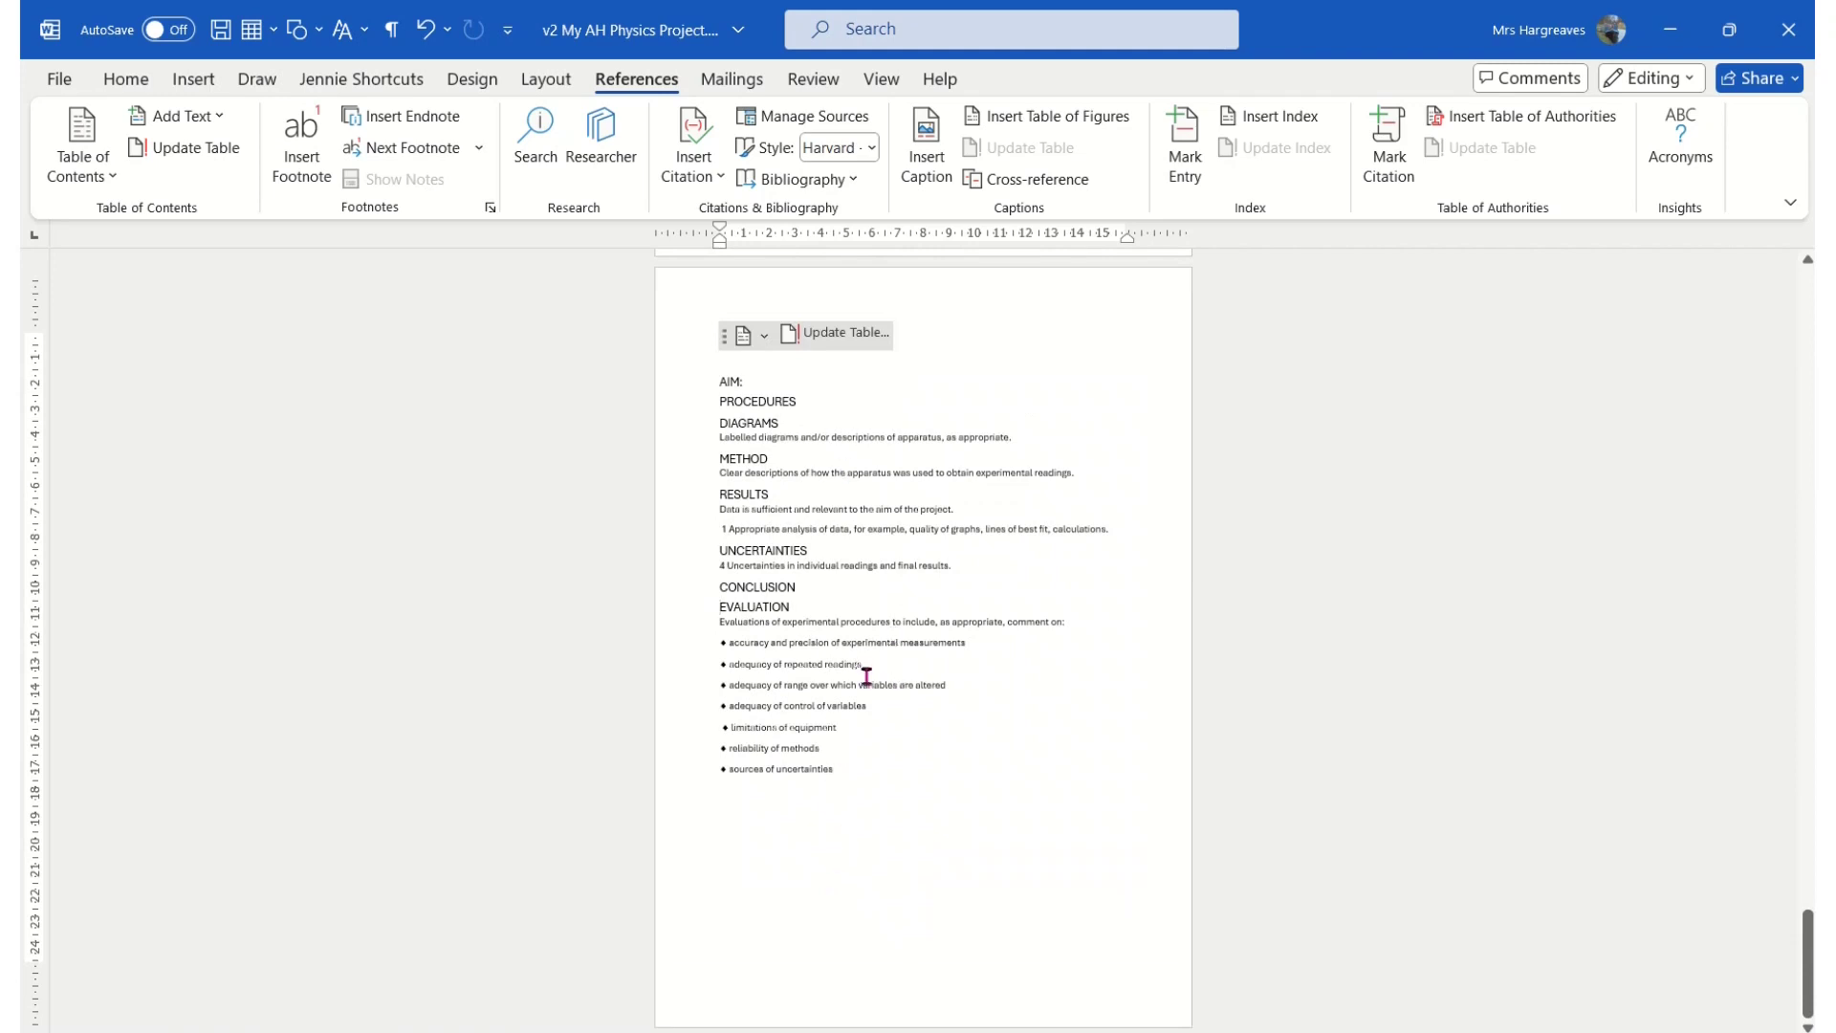
scroll(857, 694, "up", 1)
left_click(869, 795)
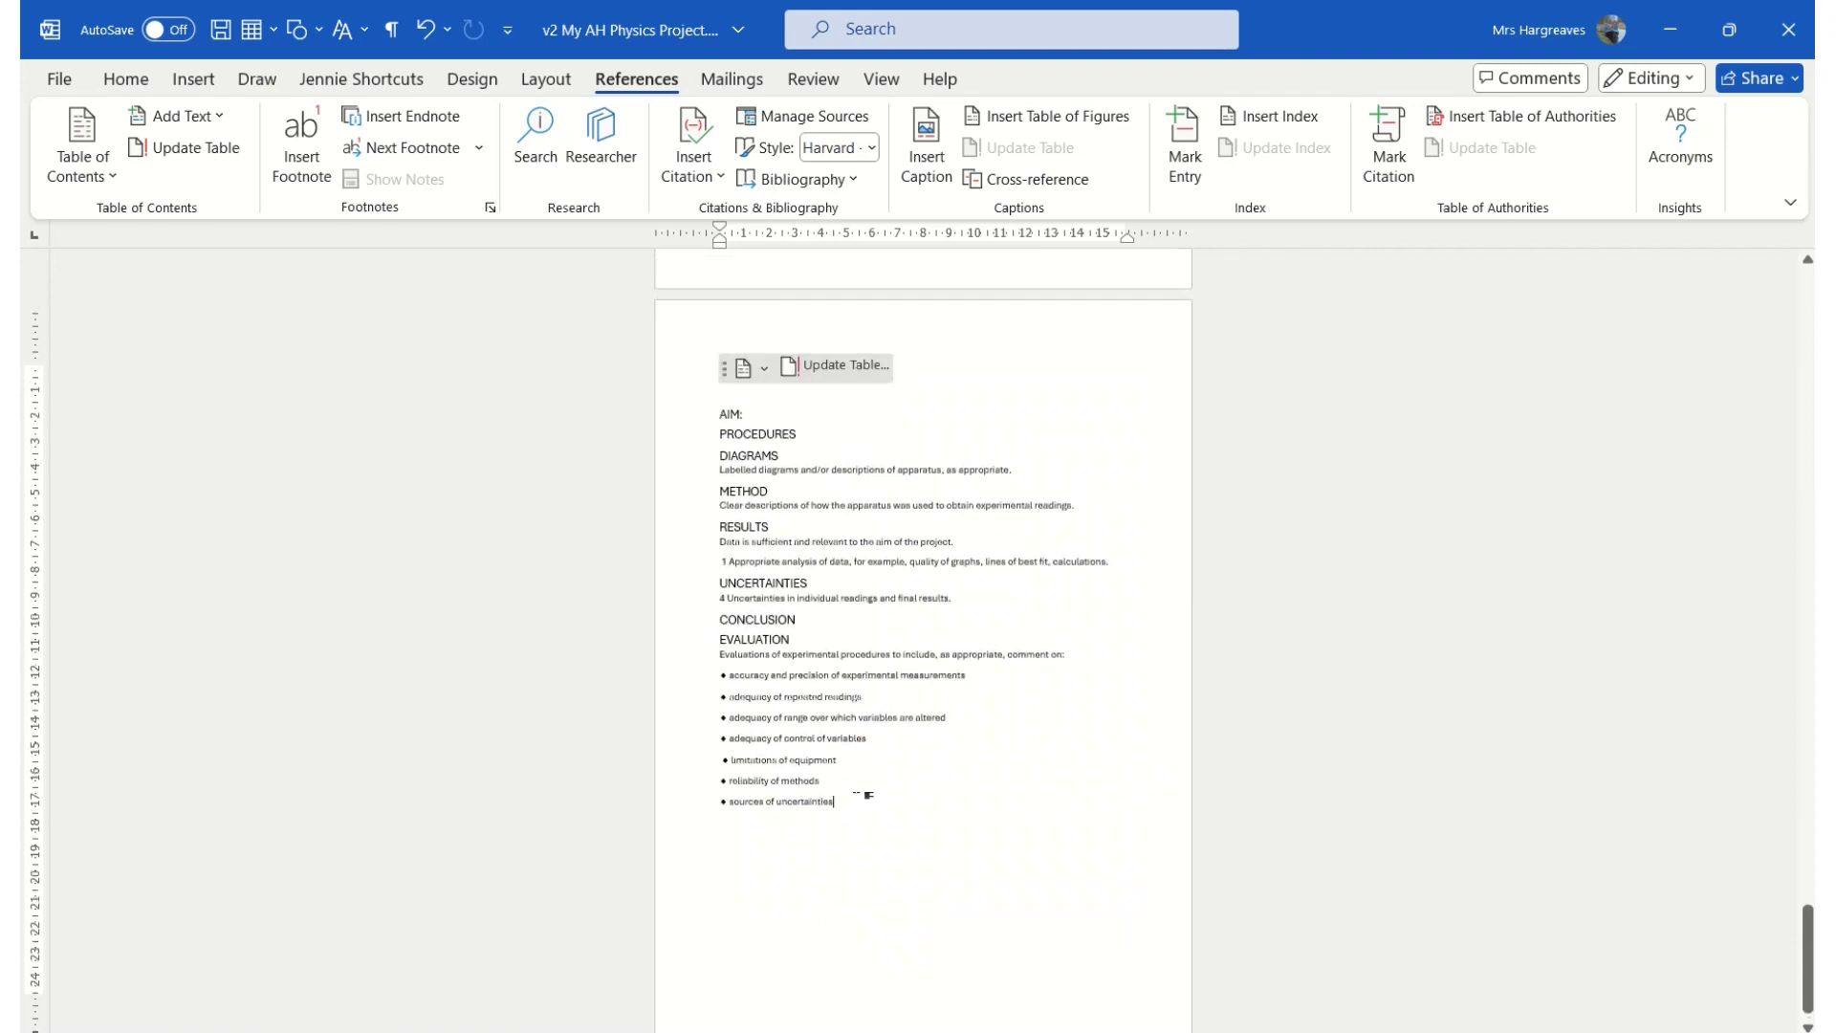
key("ctrl+Return")
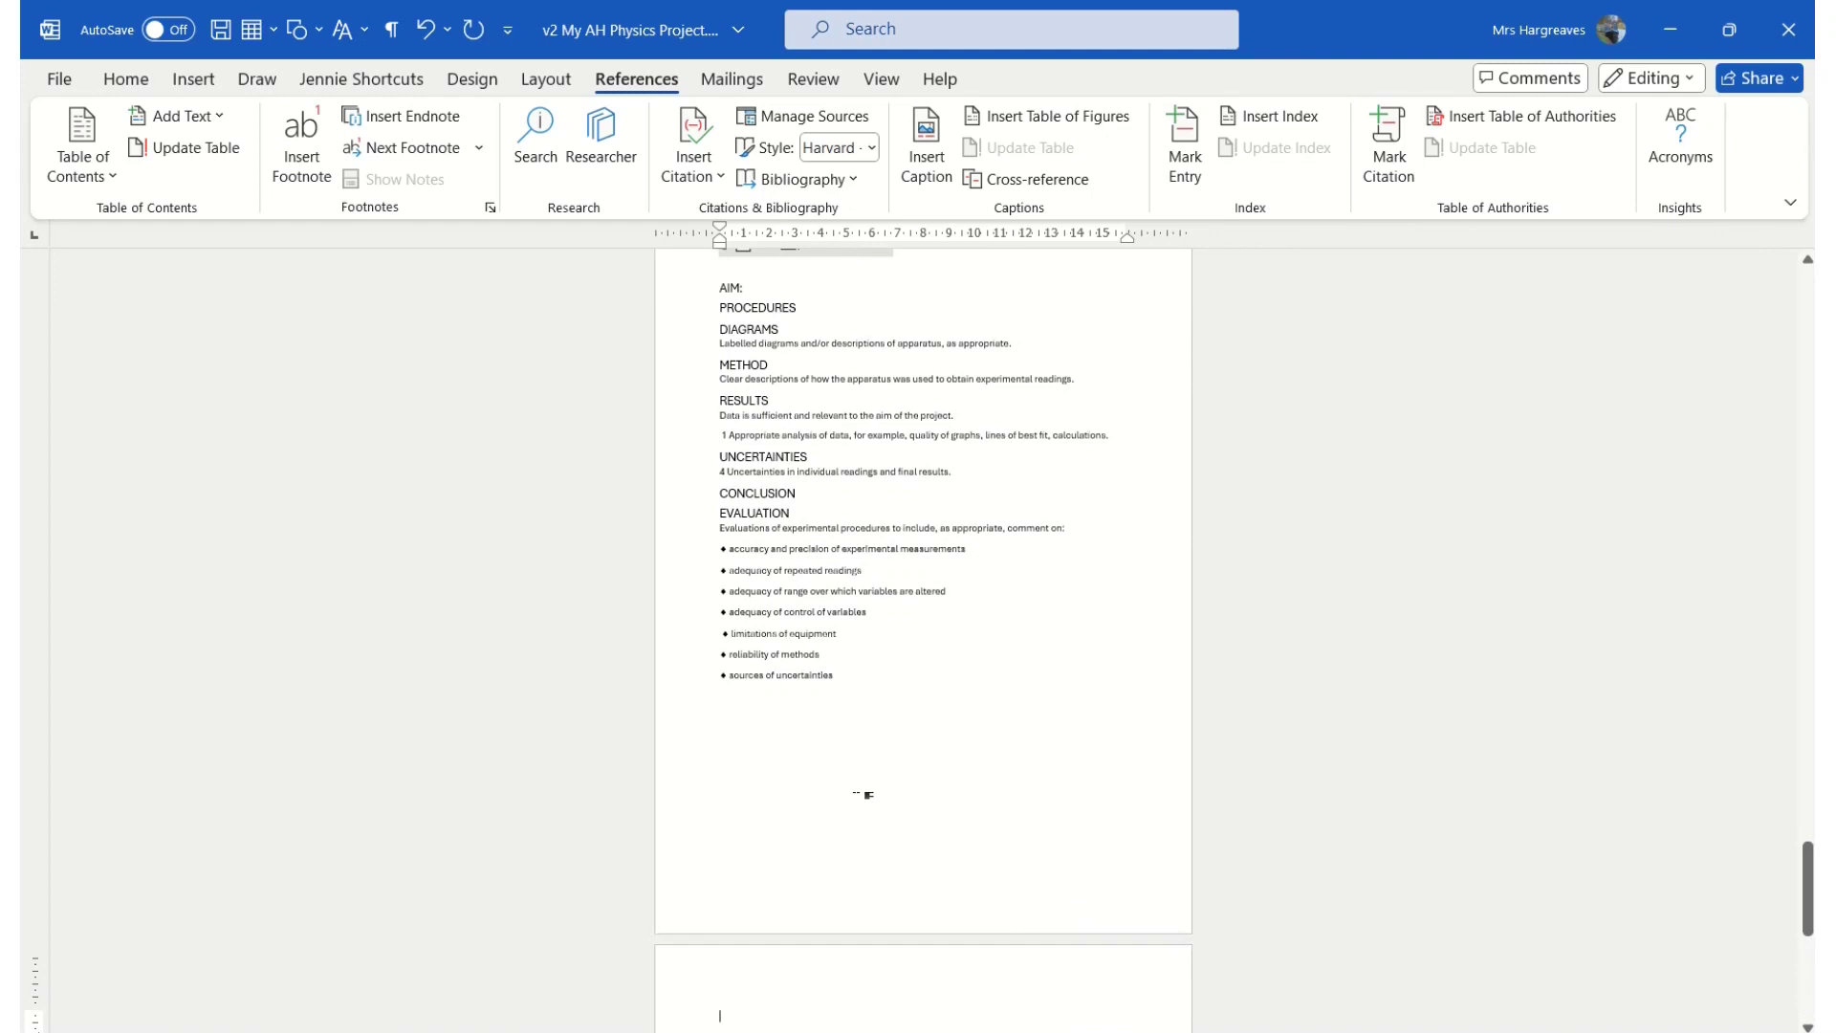
left_click(126, 79)
left_click(1162, 163)
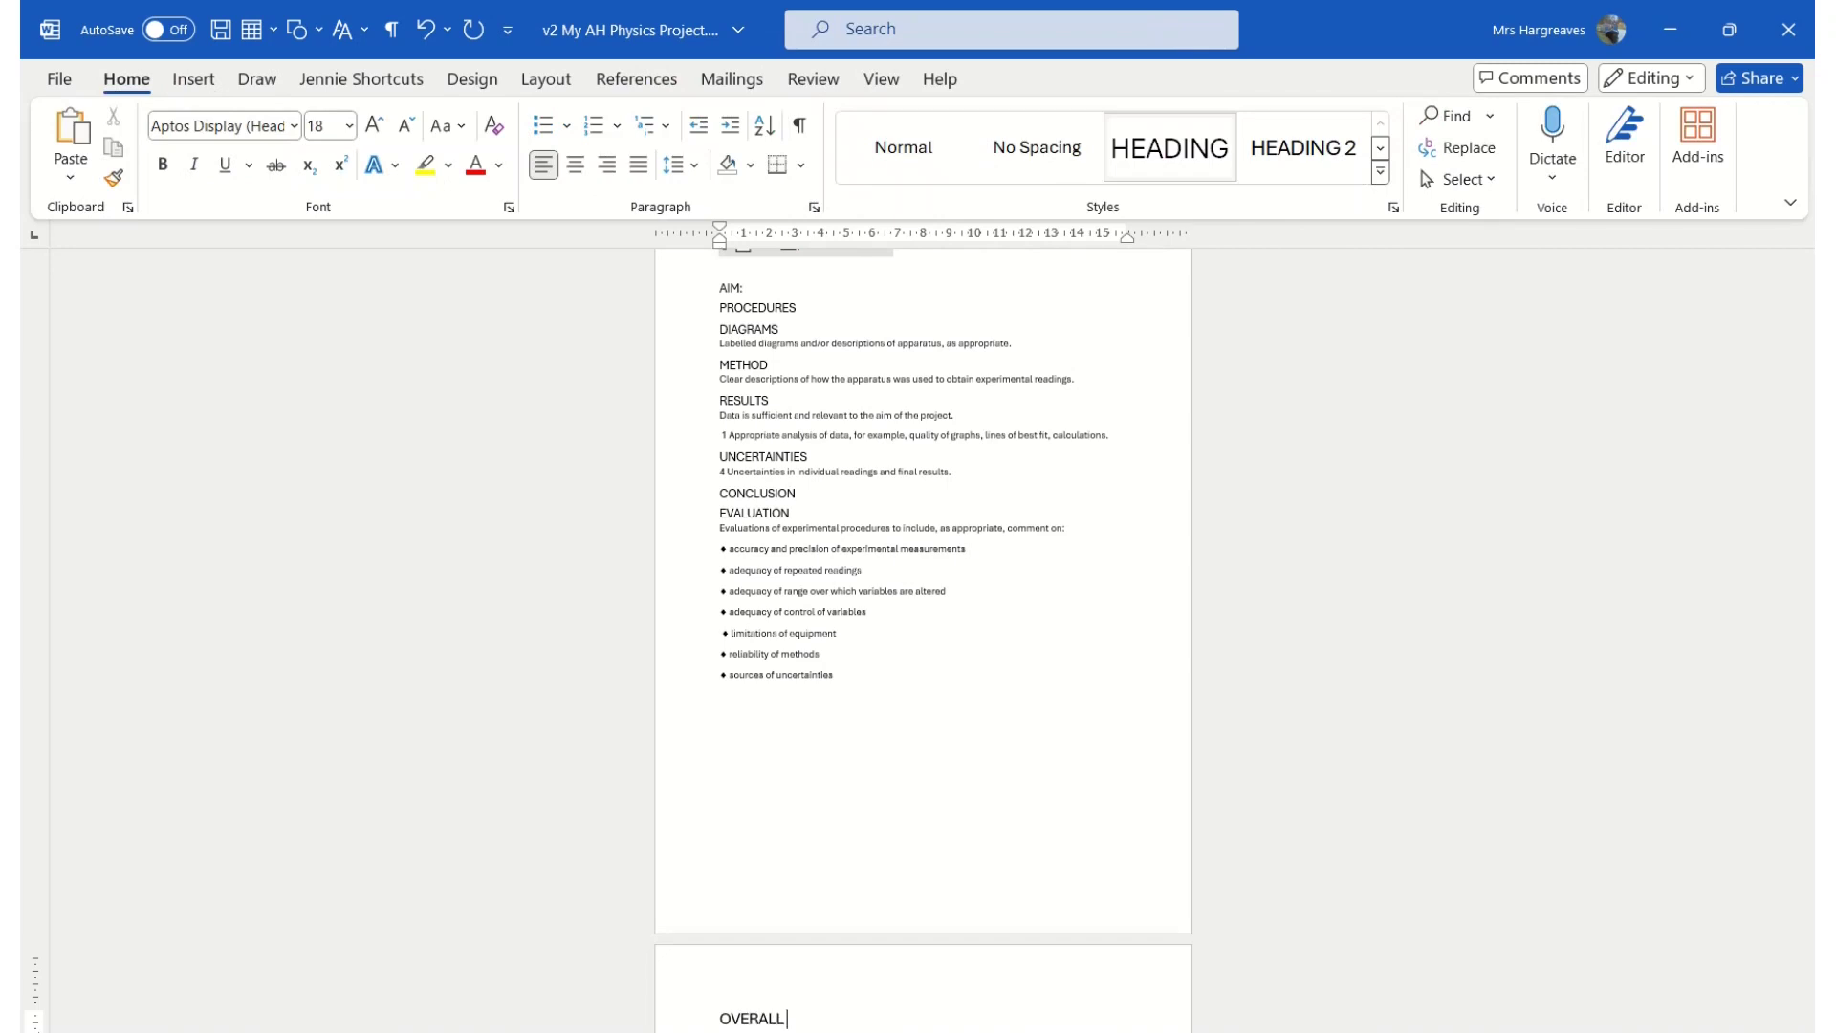
type("OVERALL EVALUATION")
key("Return")
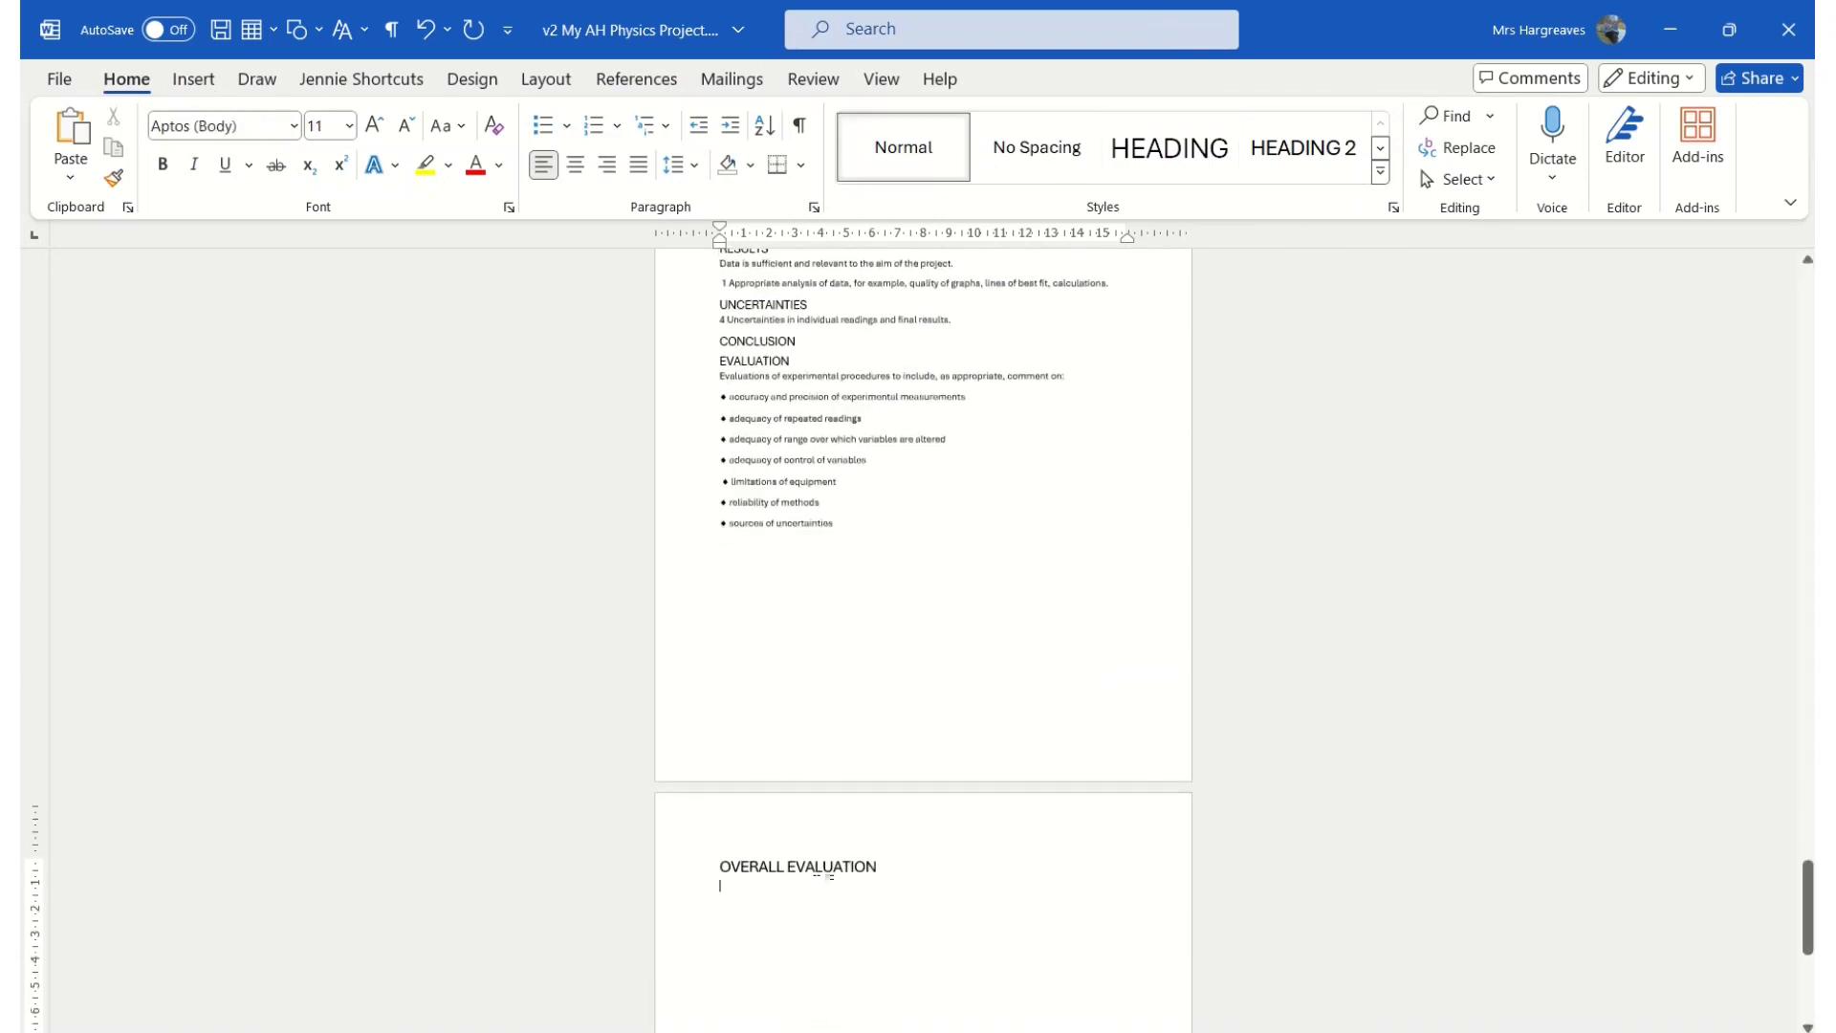
type("Coherent discussion of overall conclusion(s) and critical evaluation of the project as a whole, to include, as appropriate, comment on: ♦ selection of procedures ♦ problems encountered during planning ♦ modifications to planned procedures ♦ Interpretation and significance of findings ♦ suggestions for further improvements to procedures ♦ suggestions for further work")
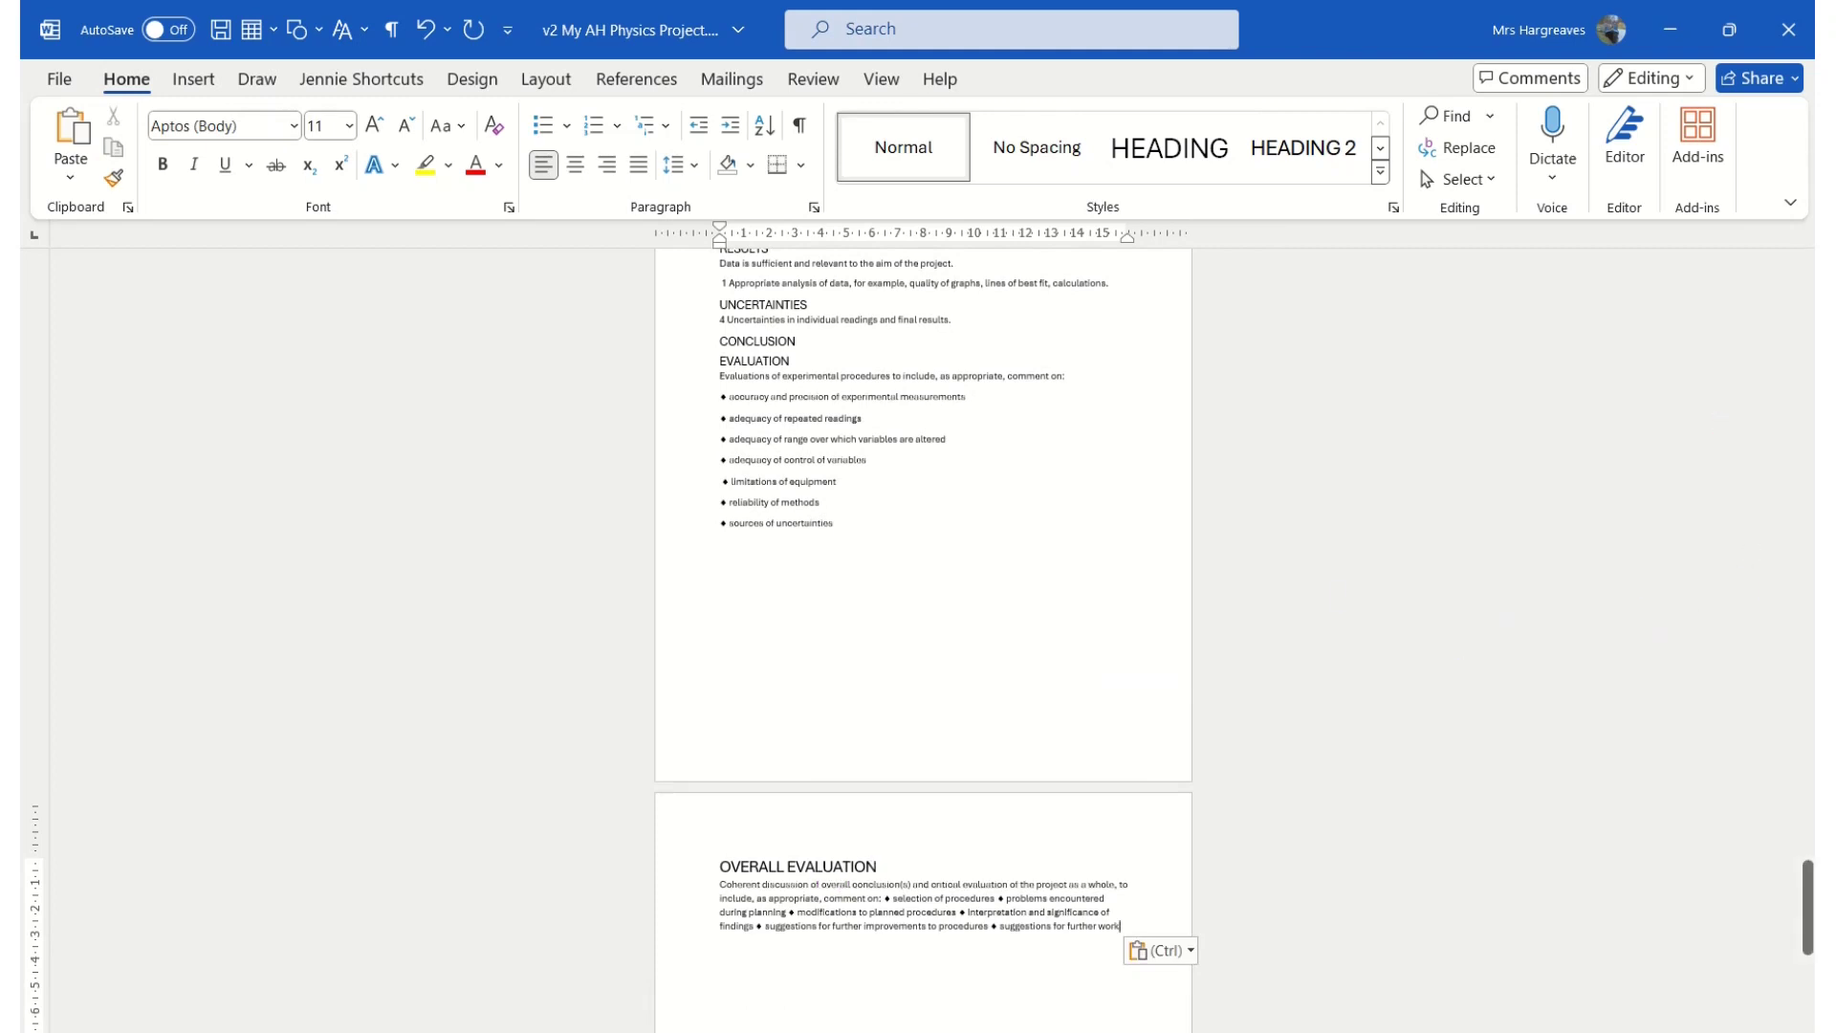
Check the Presentation requirements in the PDF in Edge, then add a REFERENCES heading in the HEADING style on a new last page in Word
key("alt+Tab")
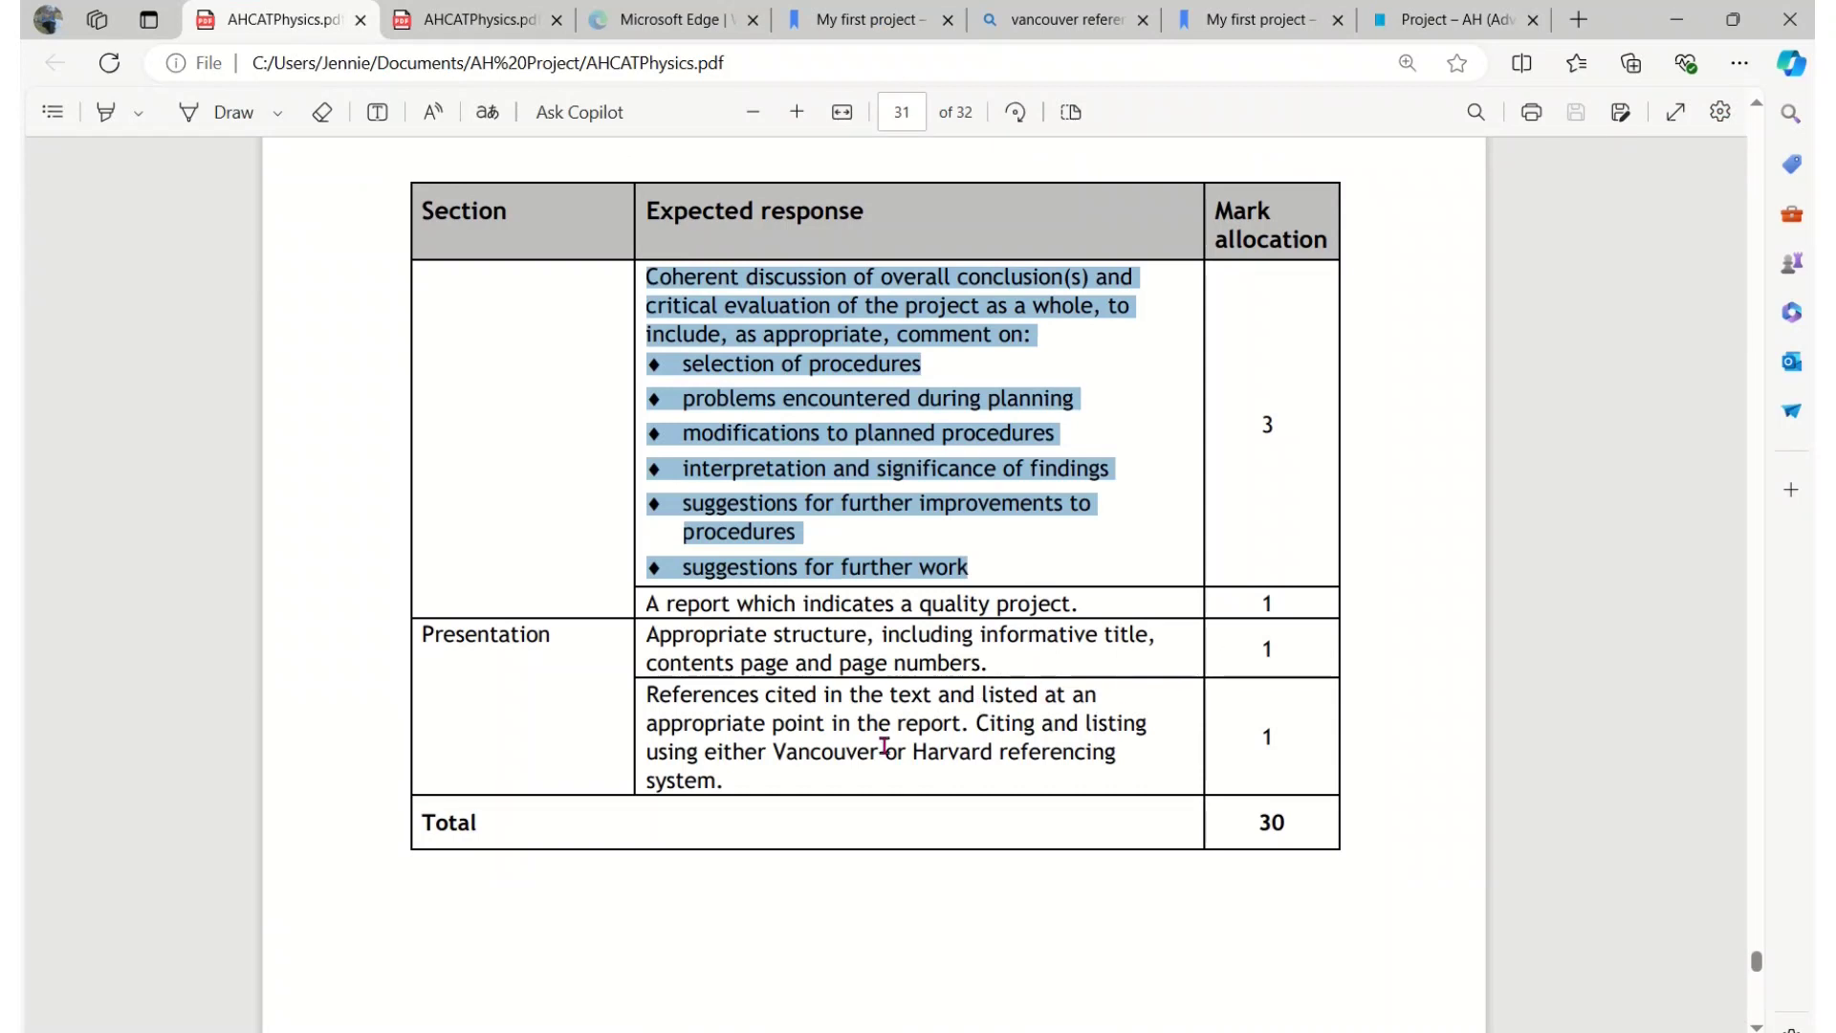
key("ctrl+c")
key("alt+Tab")
key("ctrl+v")
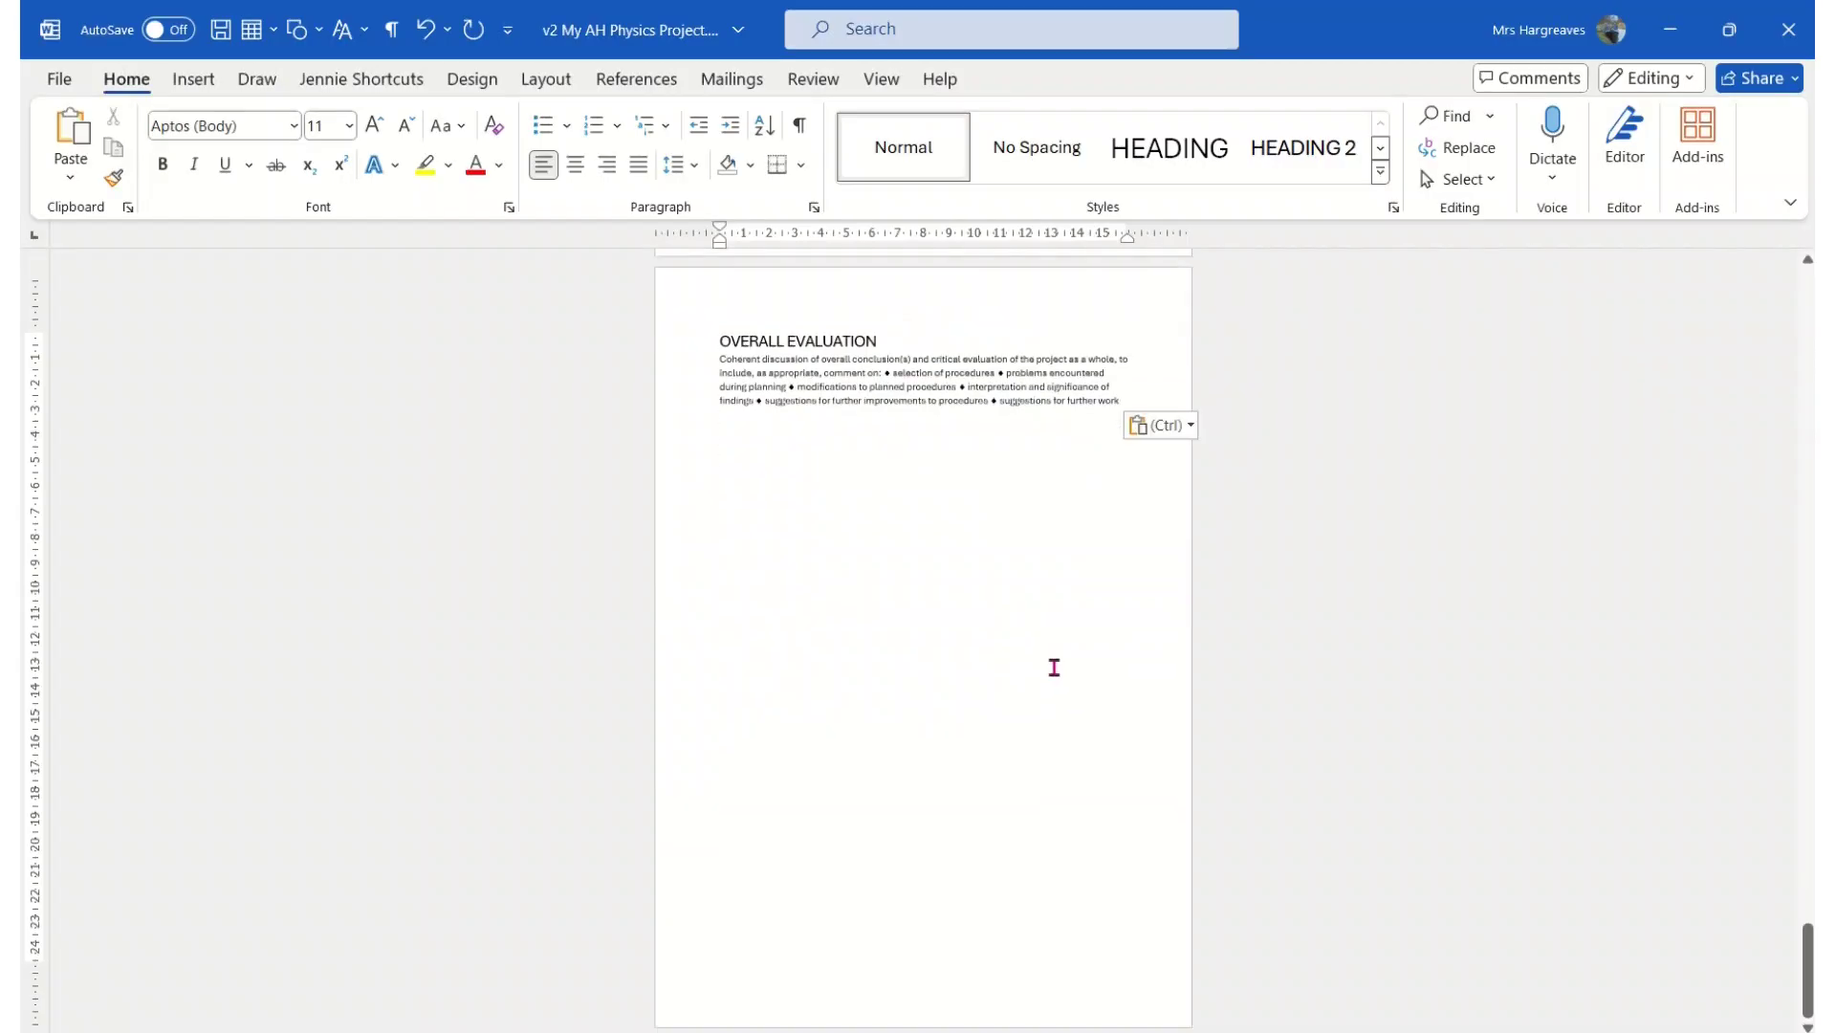
key("ctrl+Return")
key("ctrl+alt+1")
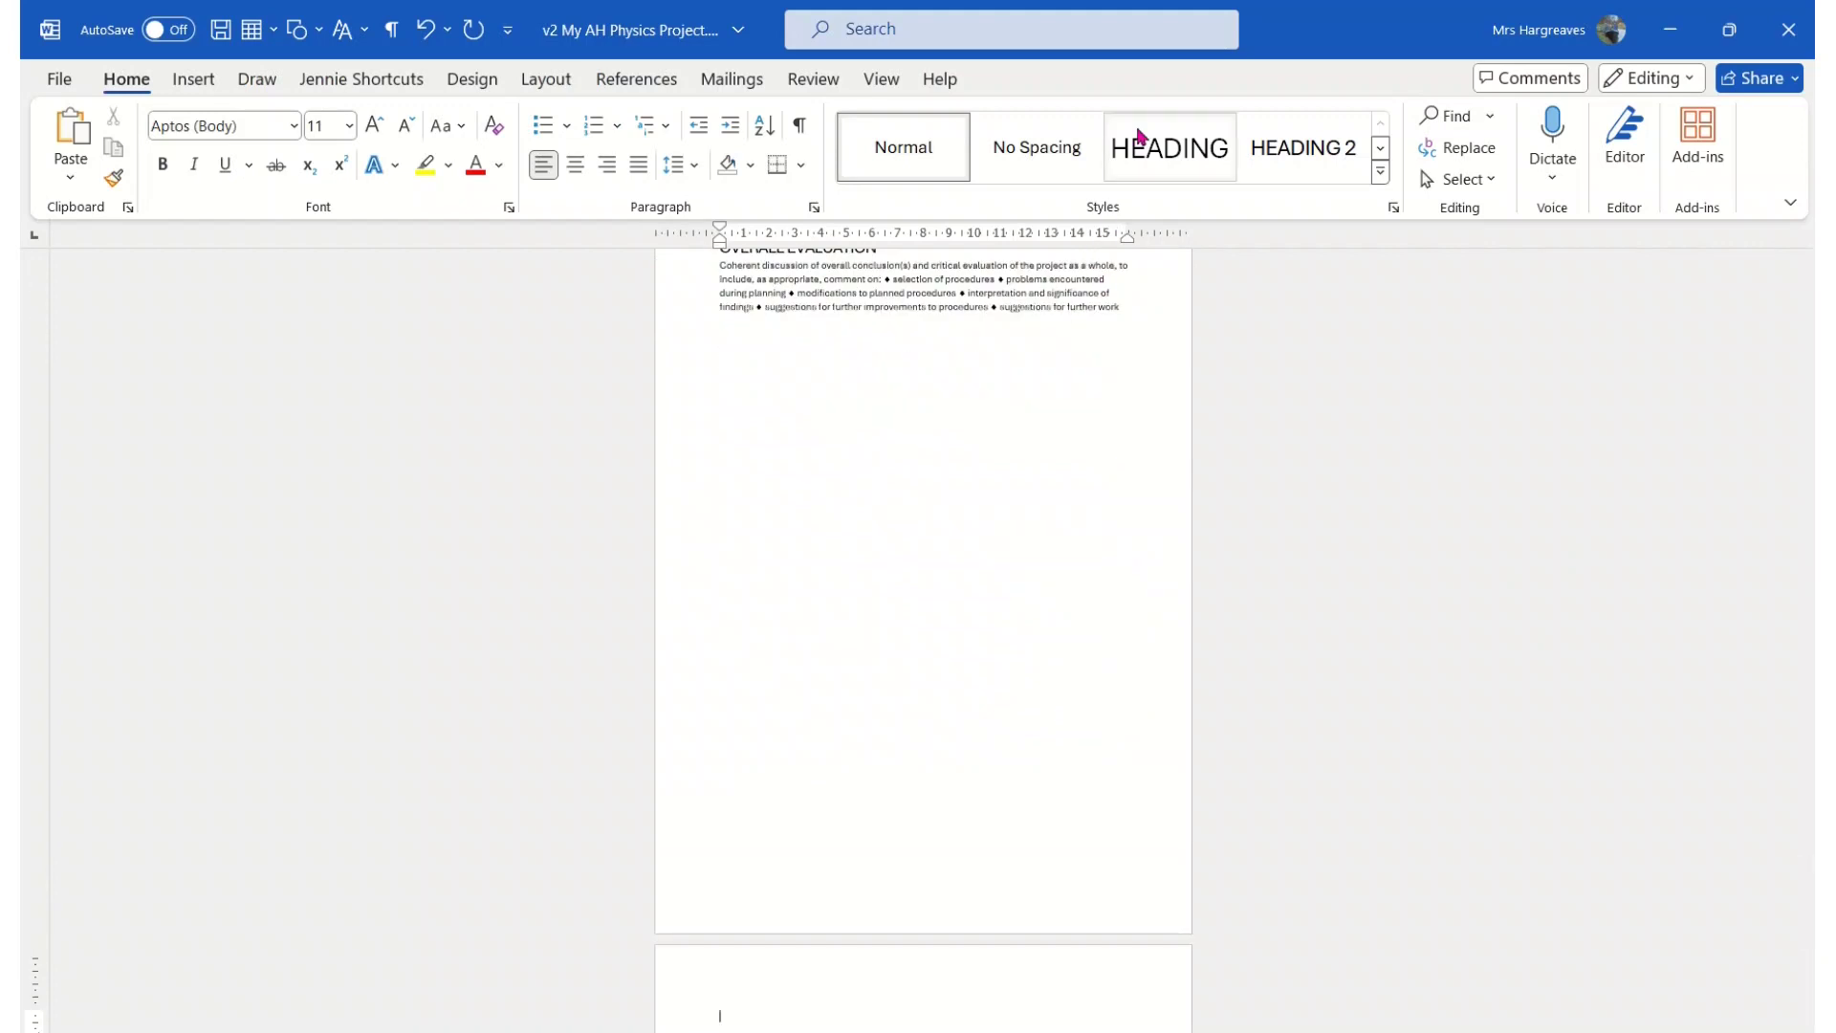
type("REFERENCE")
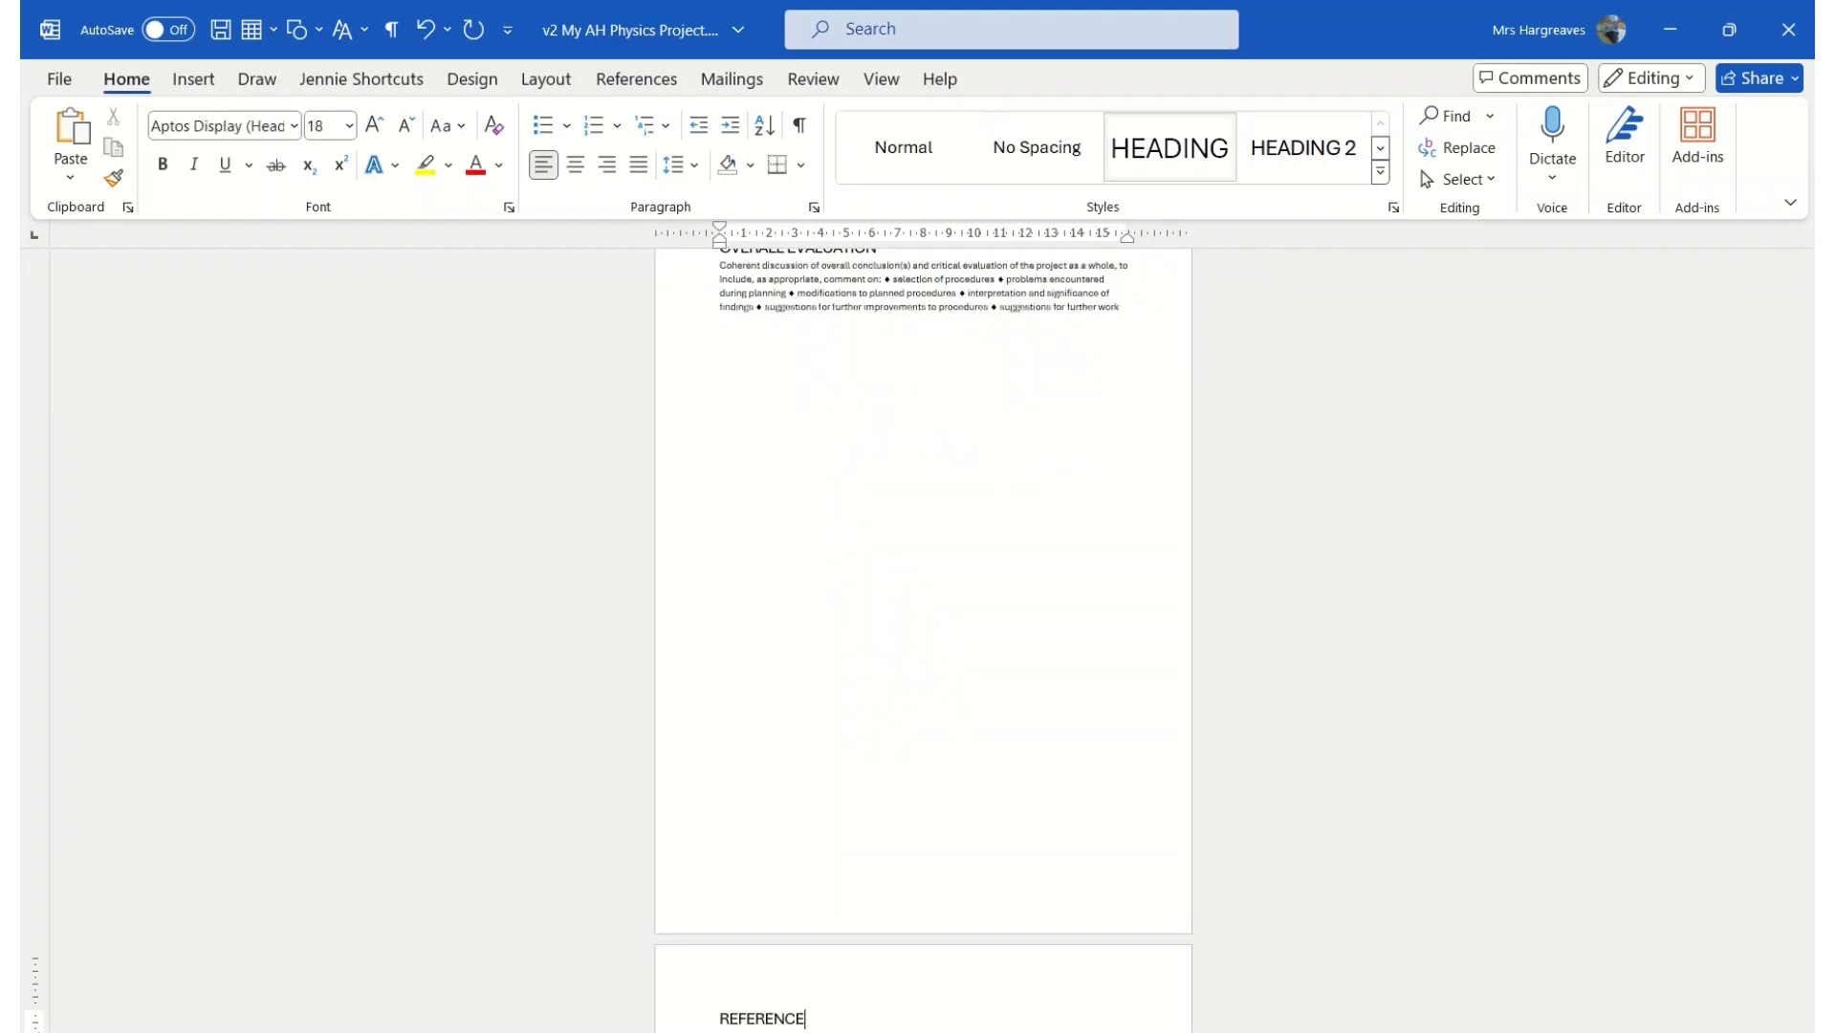
Collapse the OVERALL EVALUATION section and expand it again
scroll(729, 323, "up", 1)
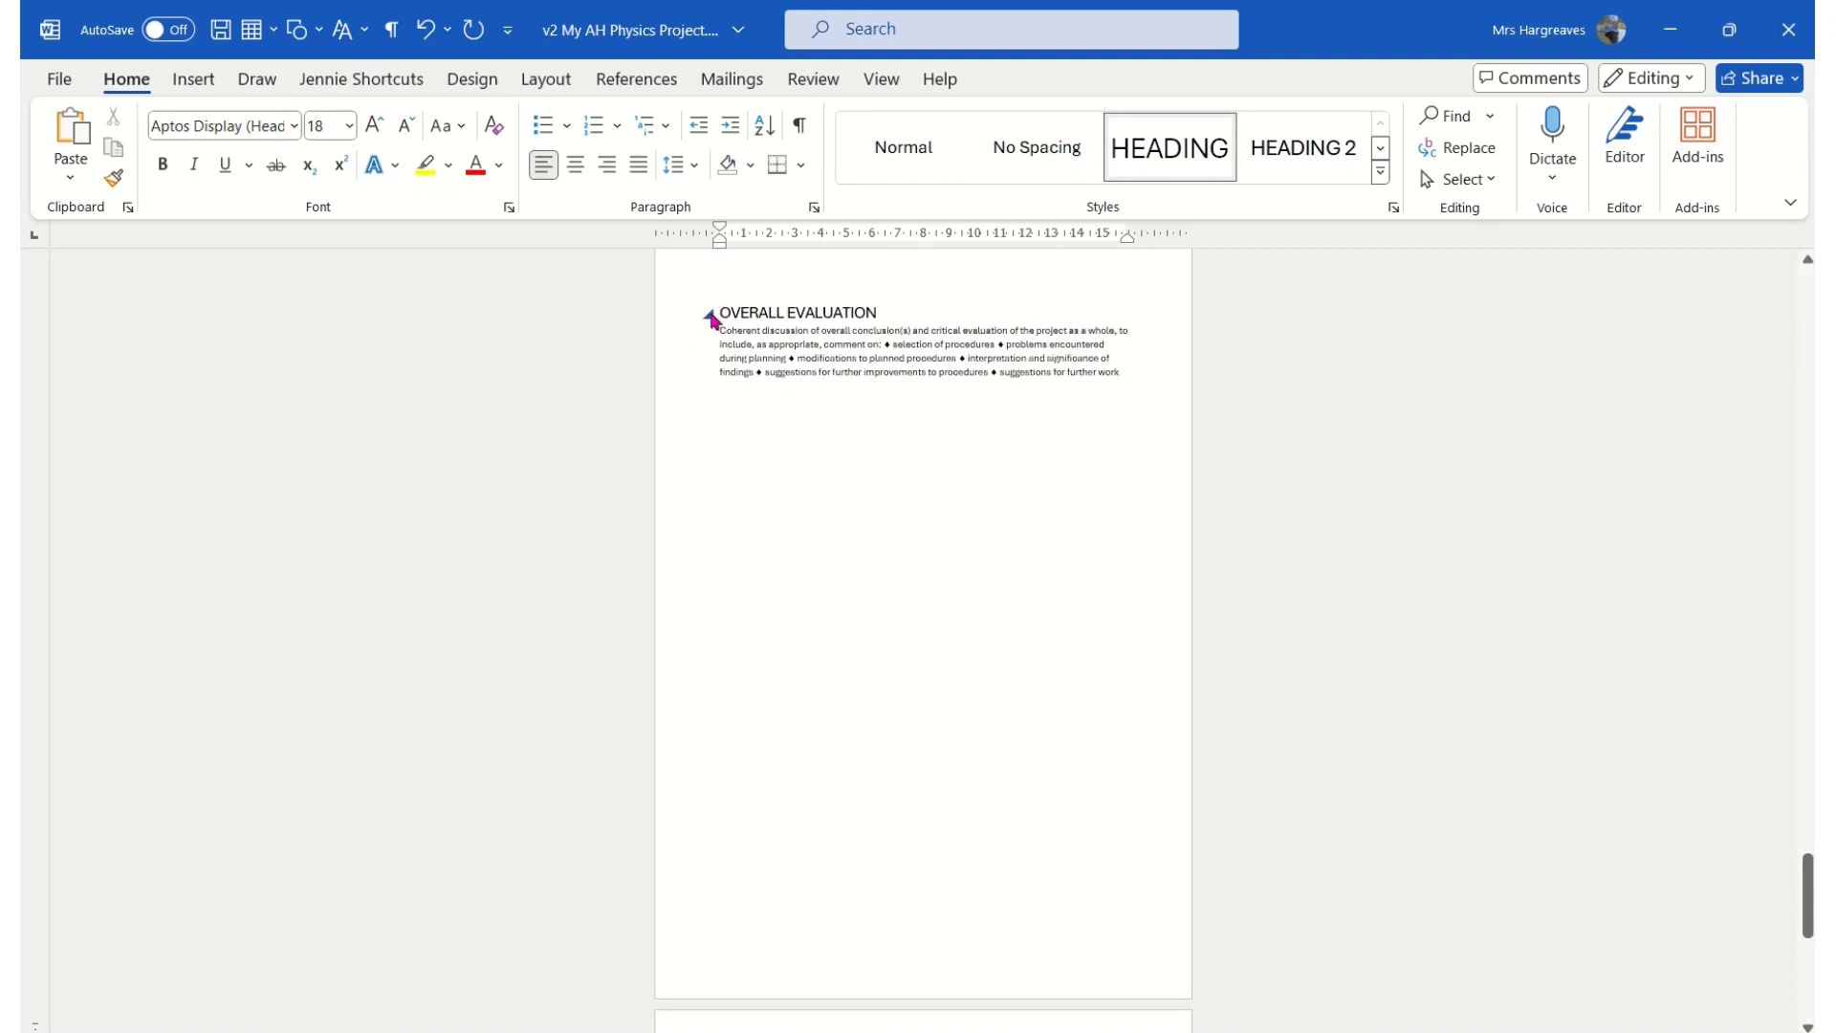
left_click(711, 316)
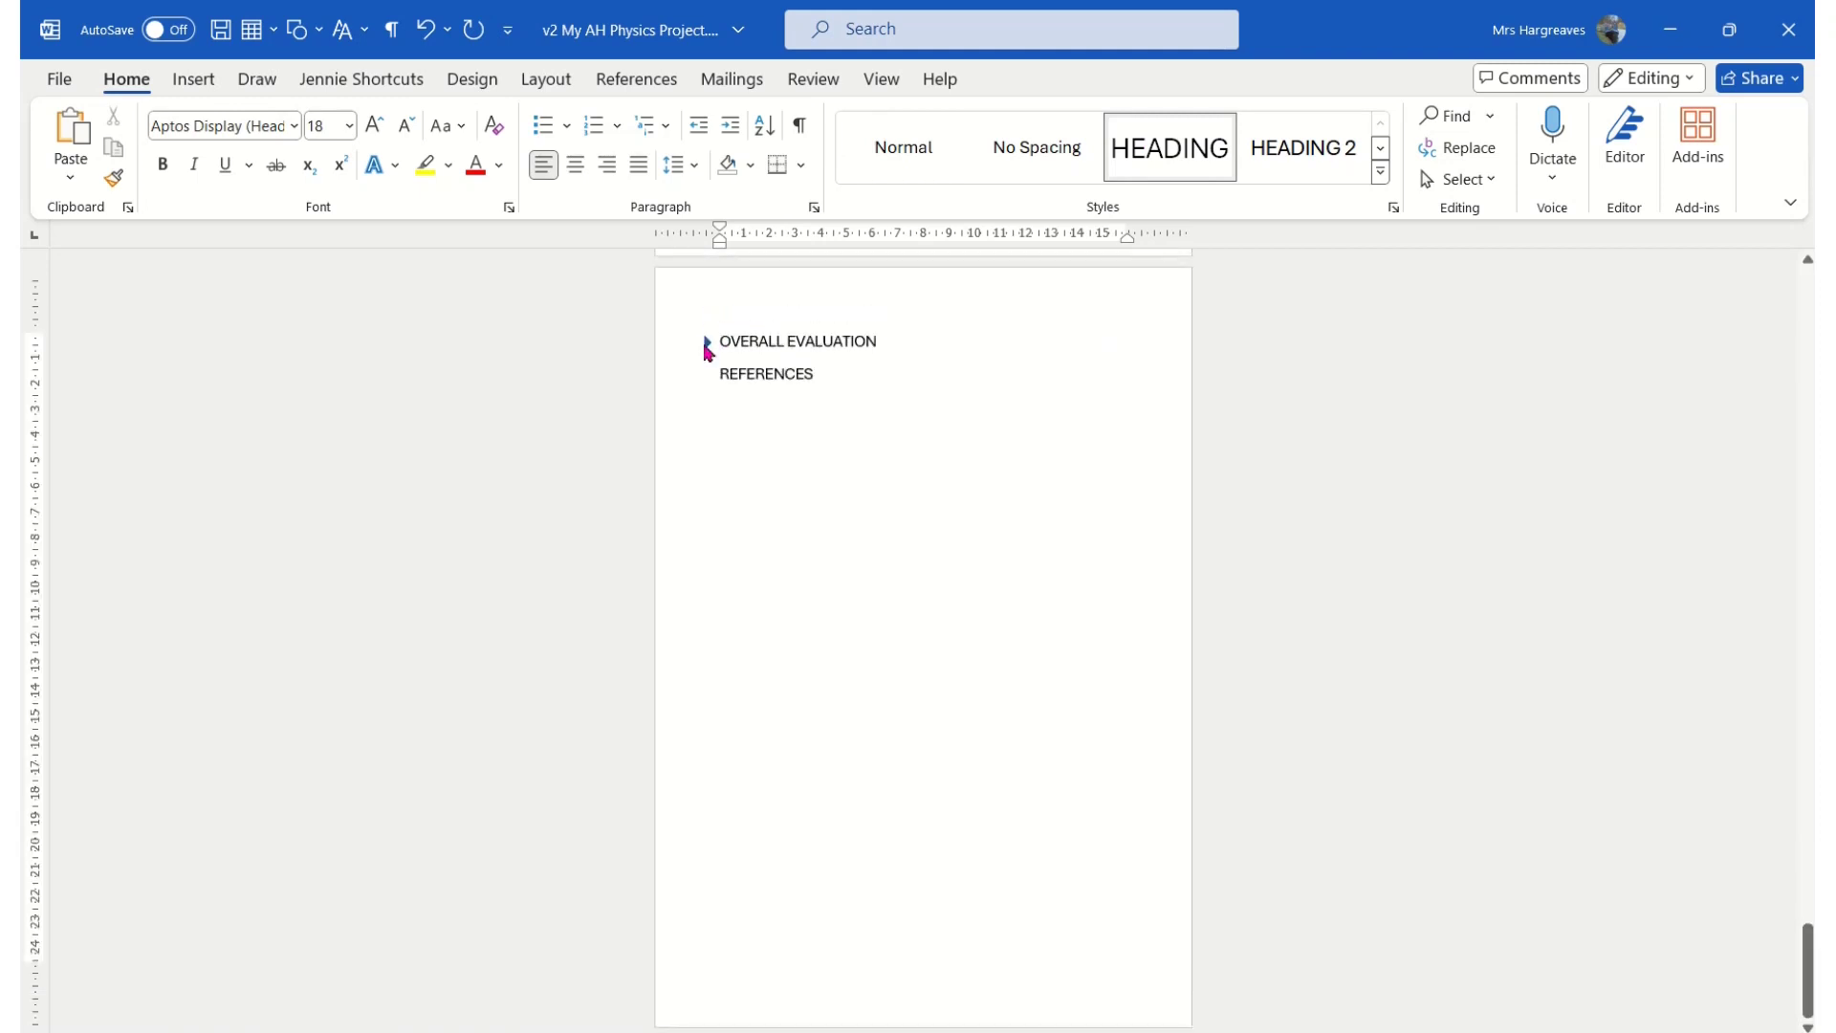
left_click(706, 344)
Return to the CONTENTS page and update only the page numbers in the table of contents
scroll(822, 470, "up", 2)
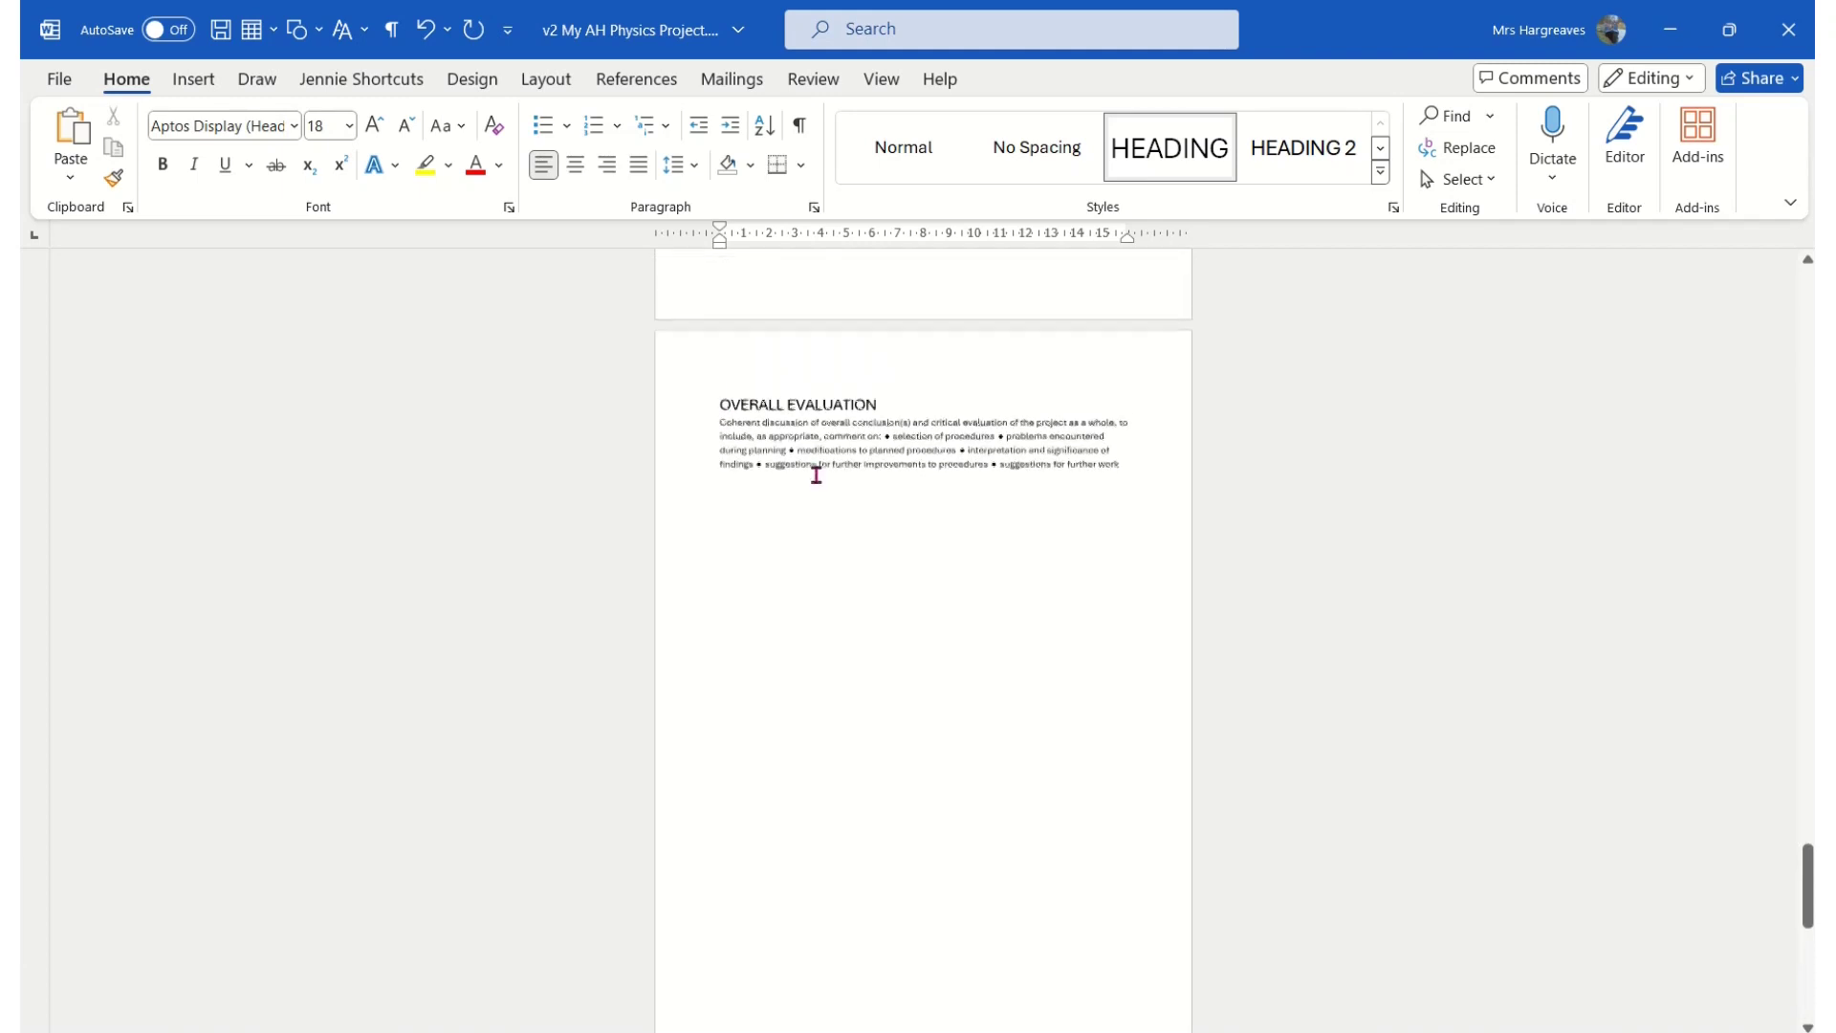
scroll(778, 446, "up", 3)
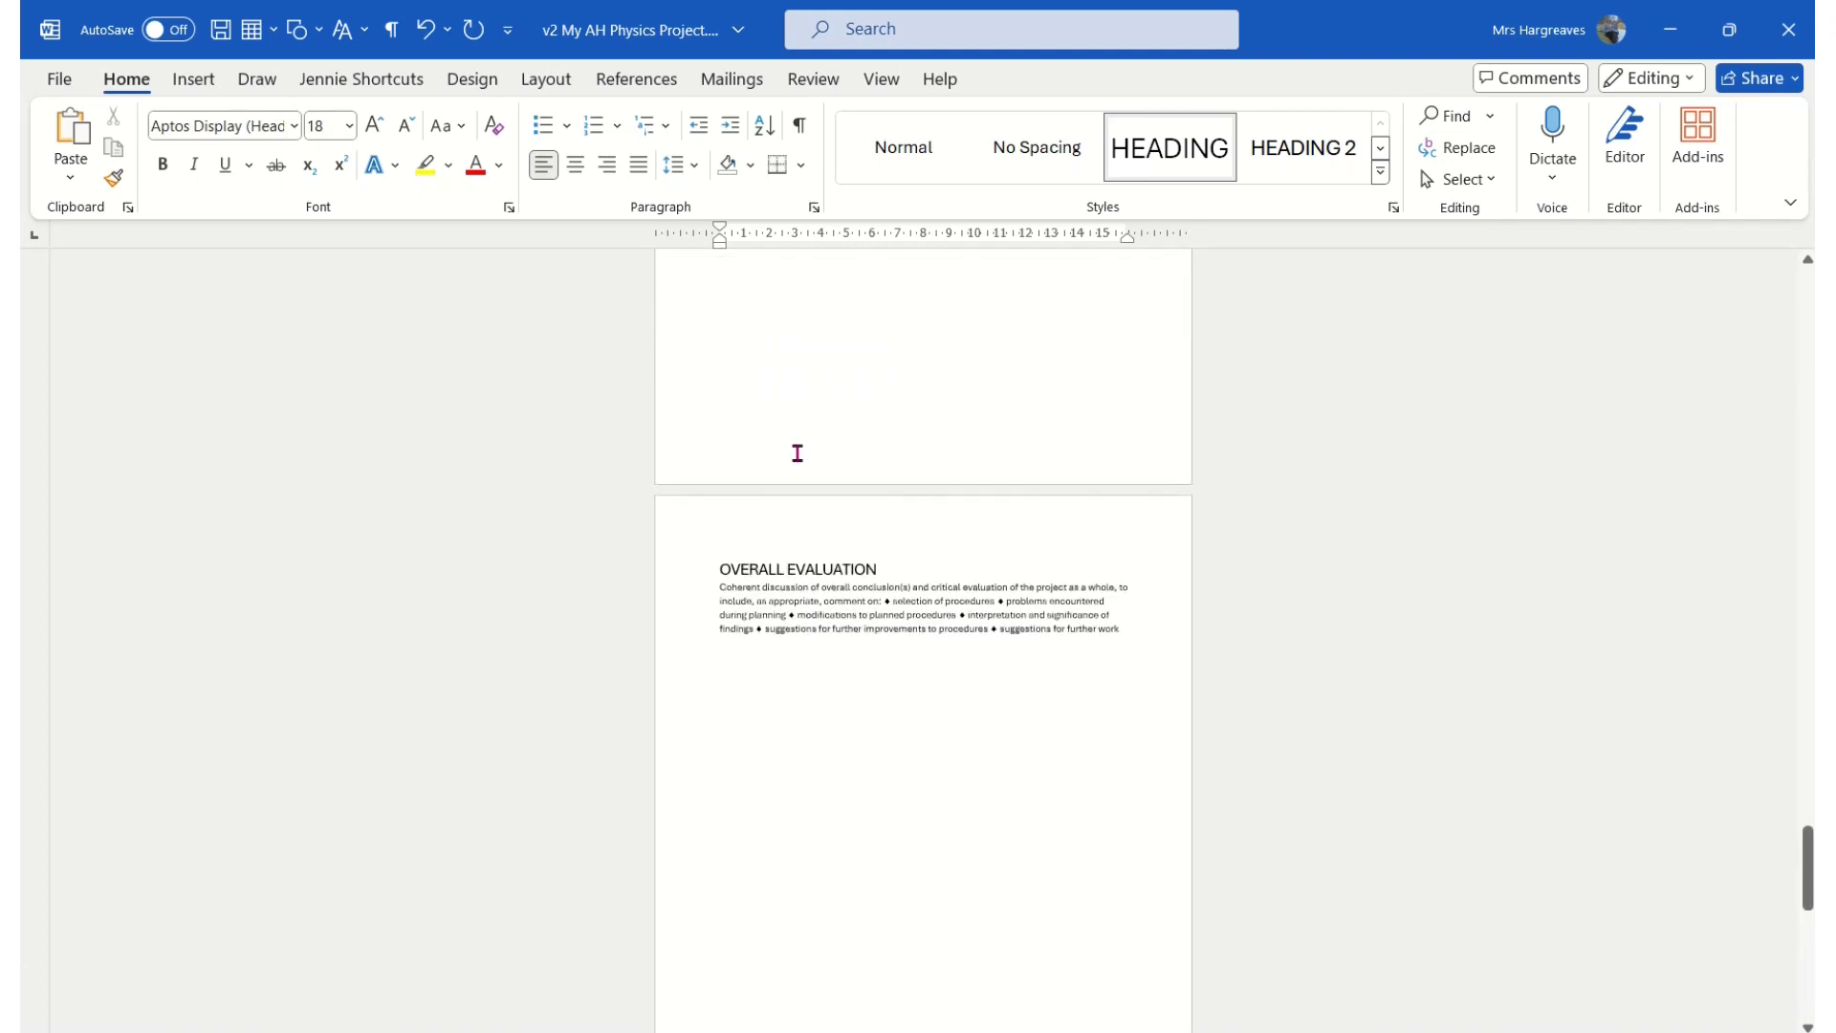
key("ctrl+Home")
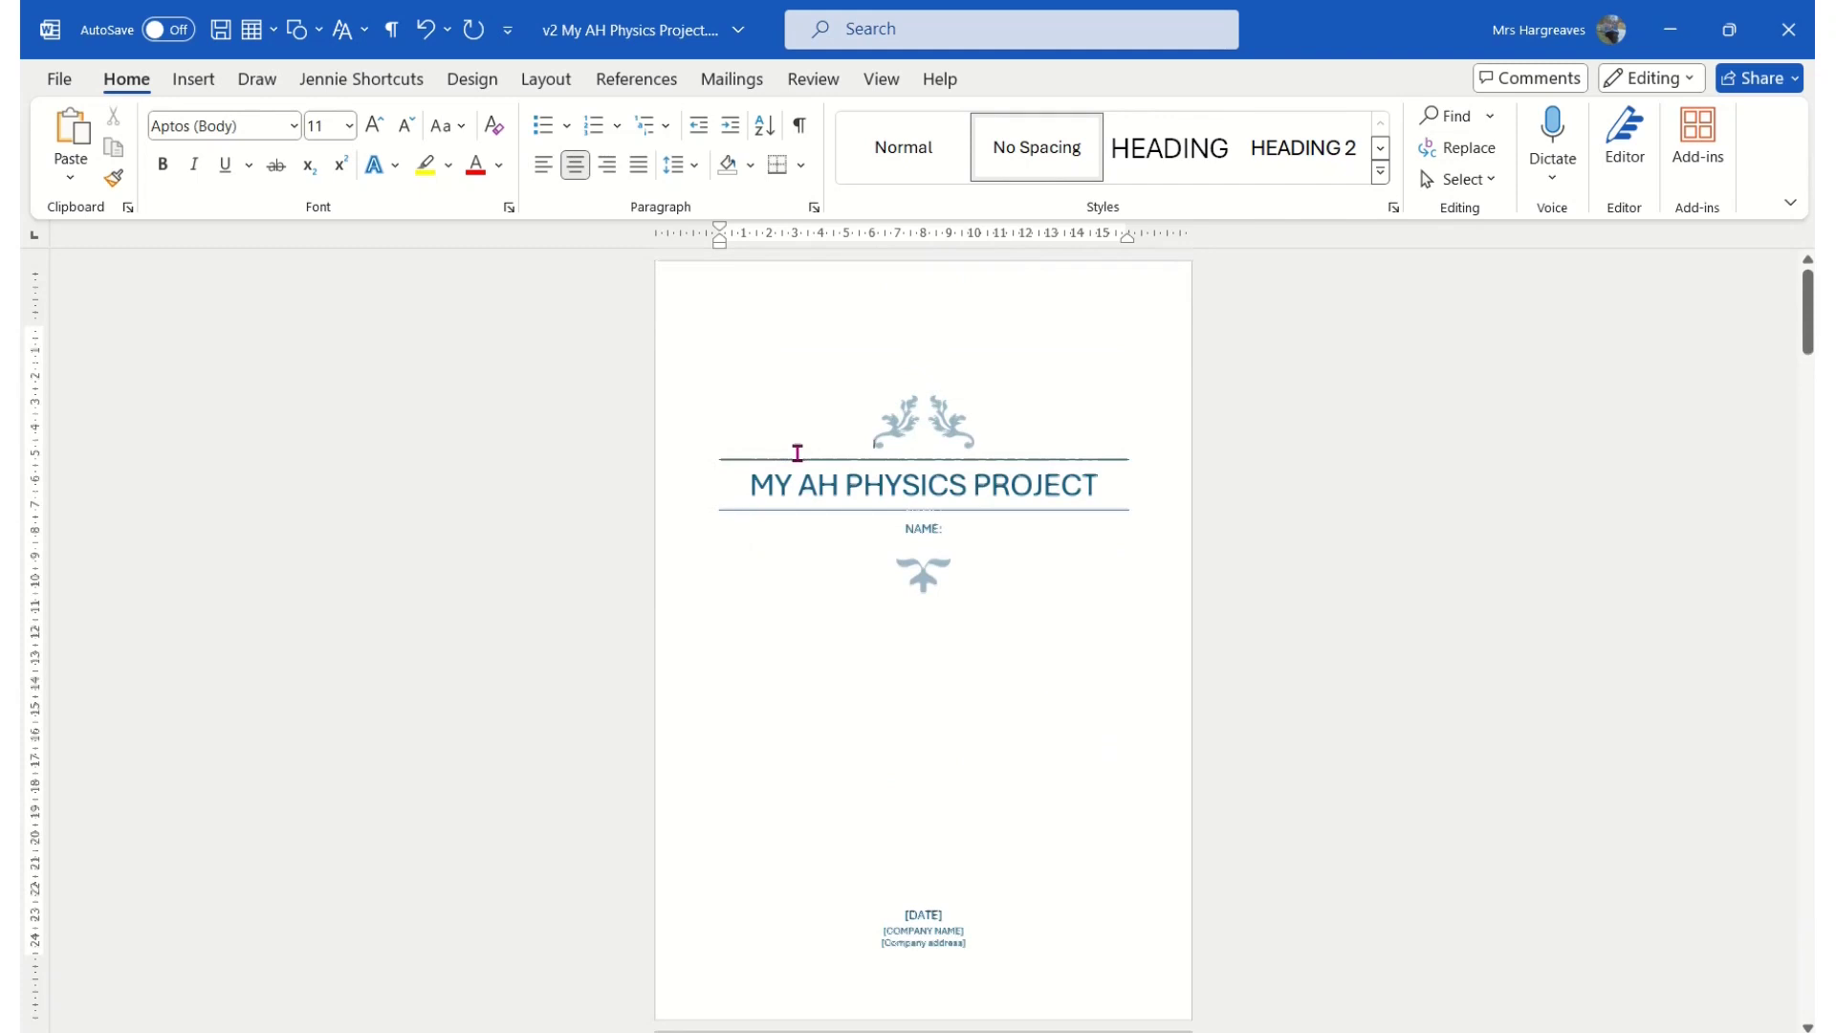
scroll(796, 452, "down", 10)
left_click(780, 492)
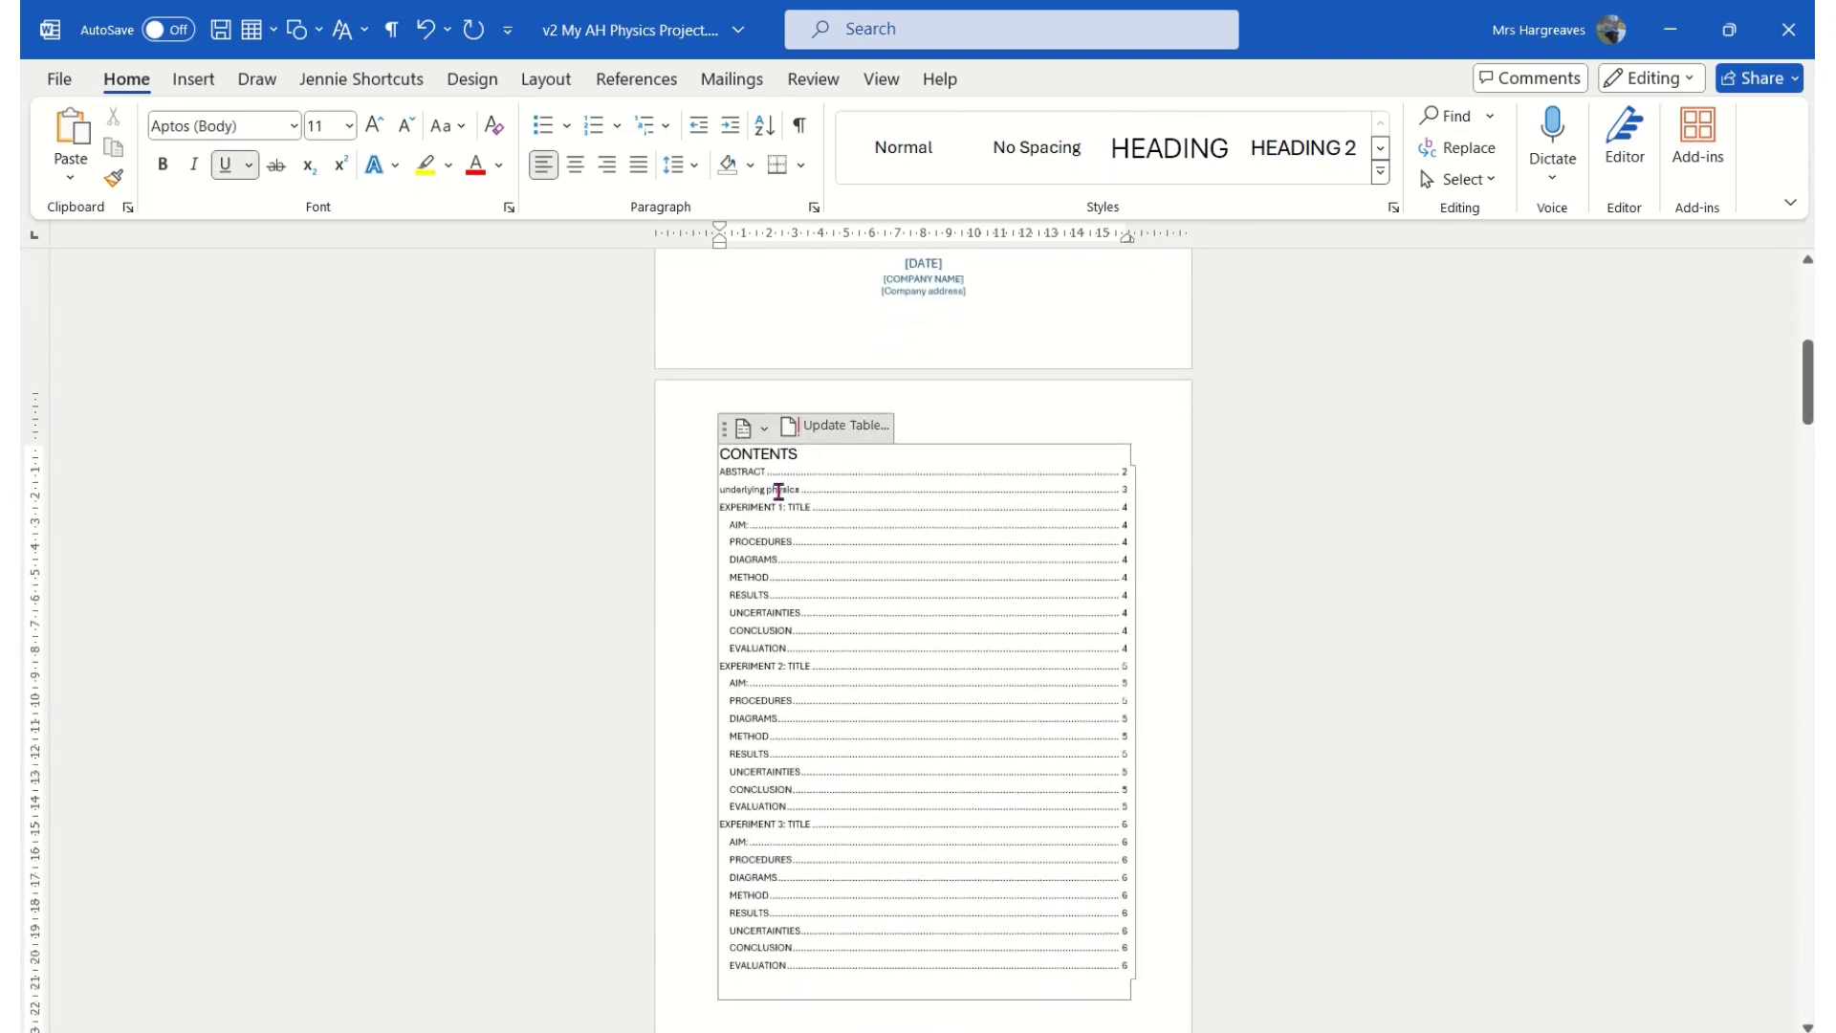
left_click(843, 432)
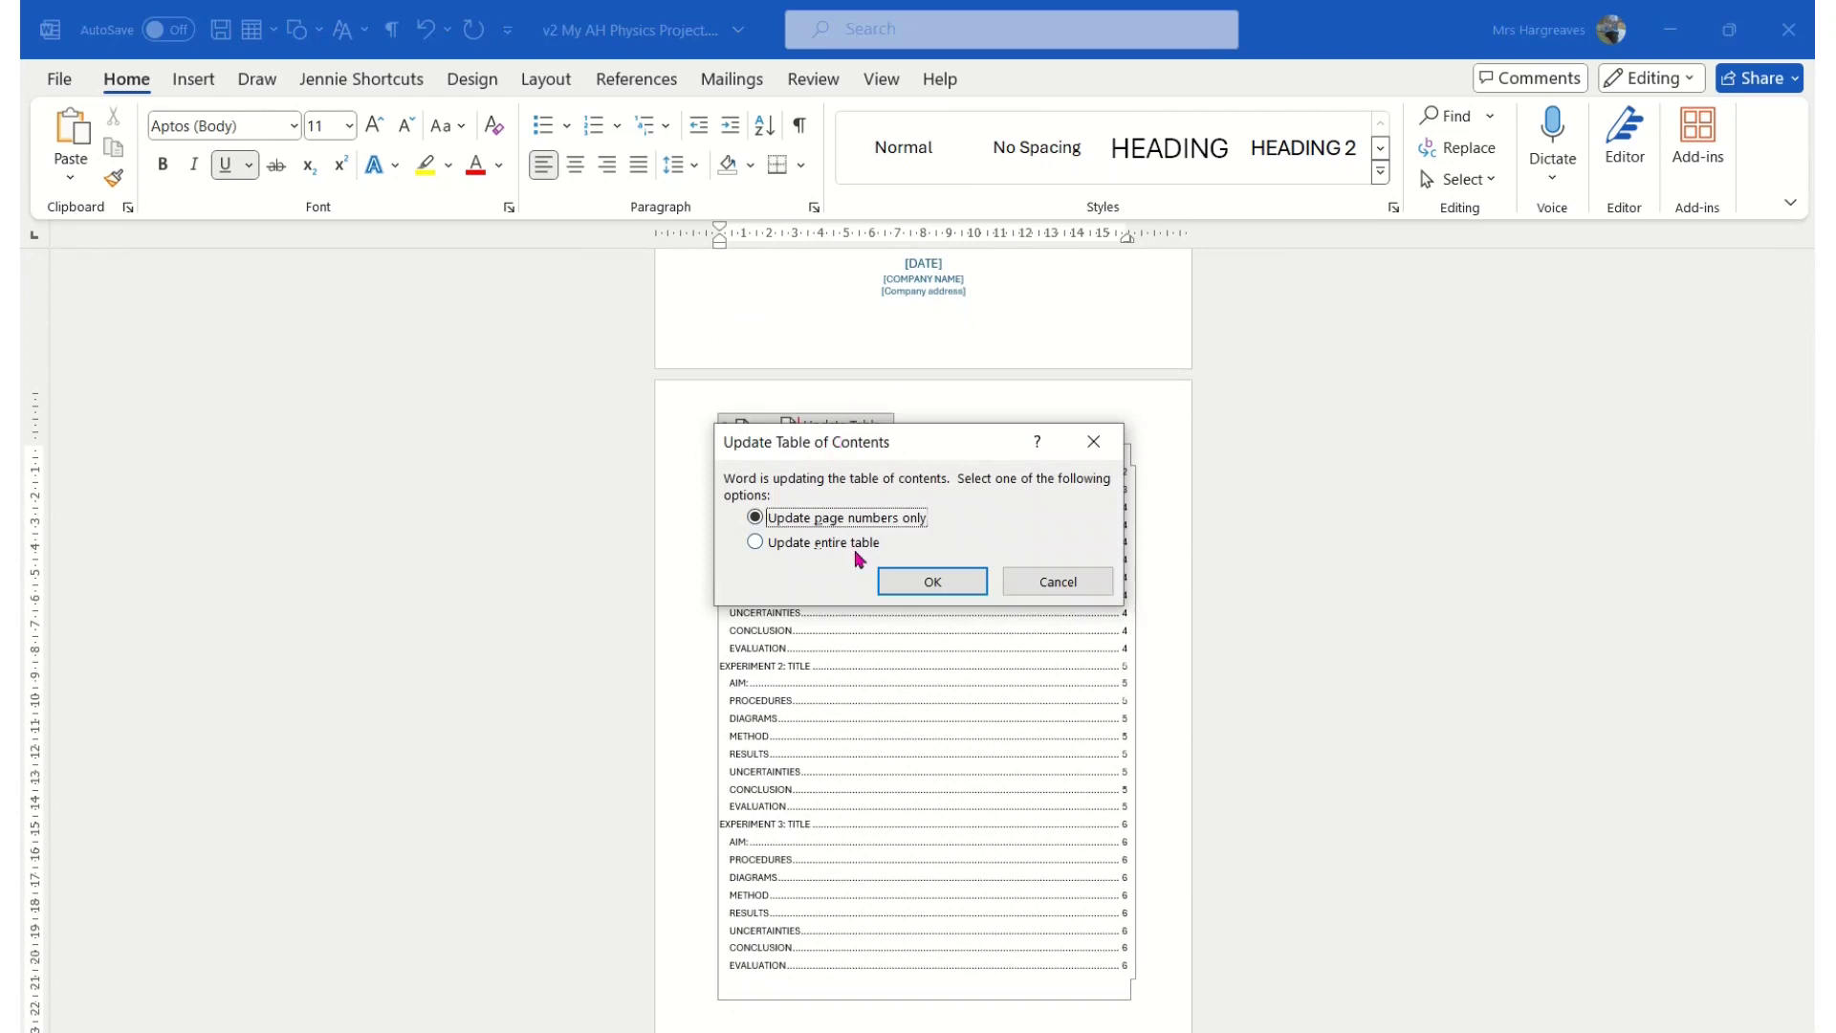
left_click(896, 585)
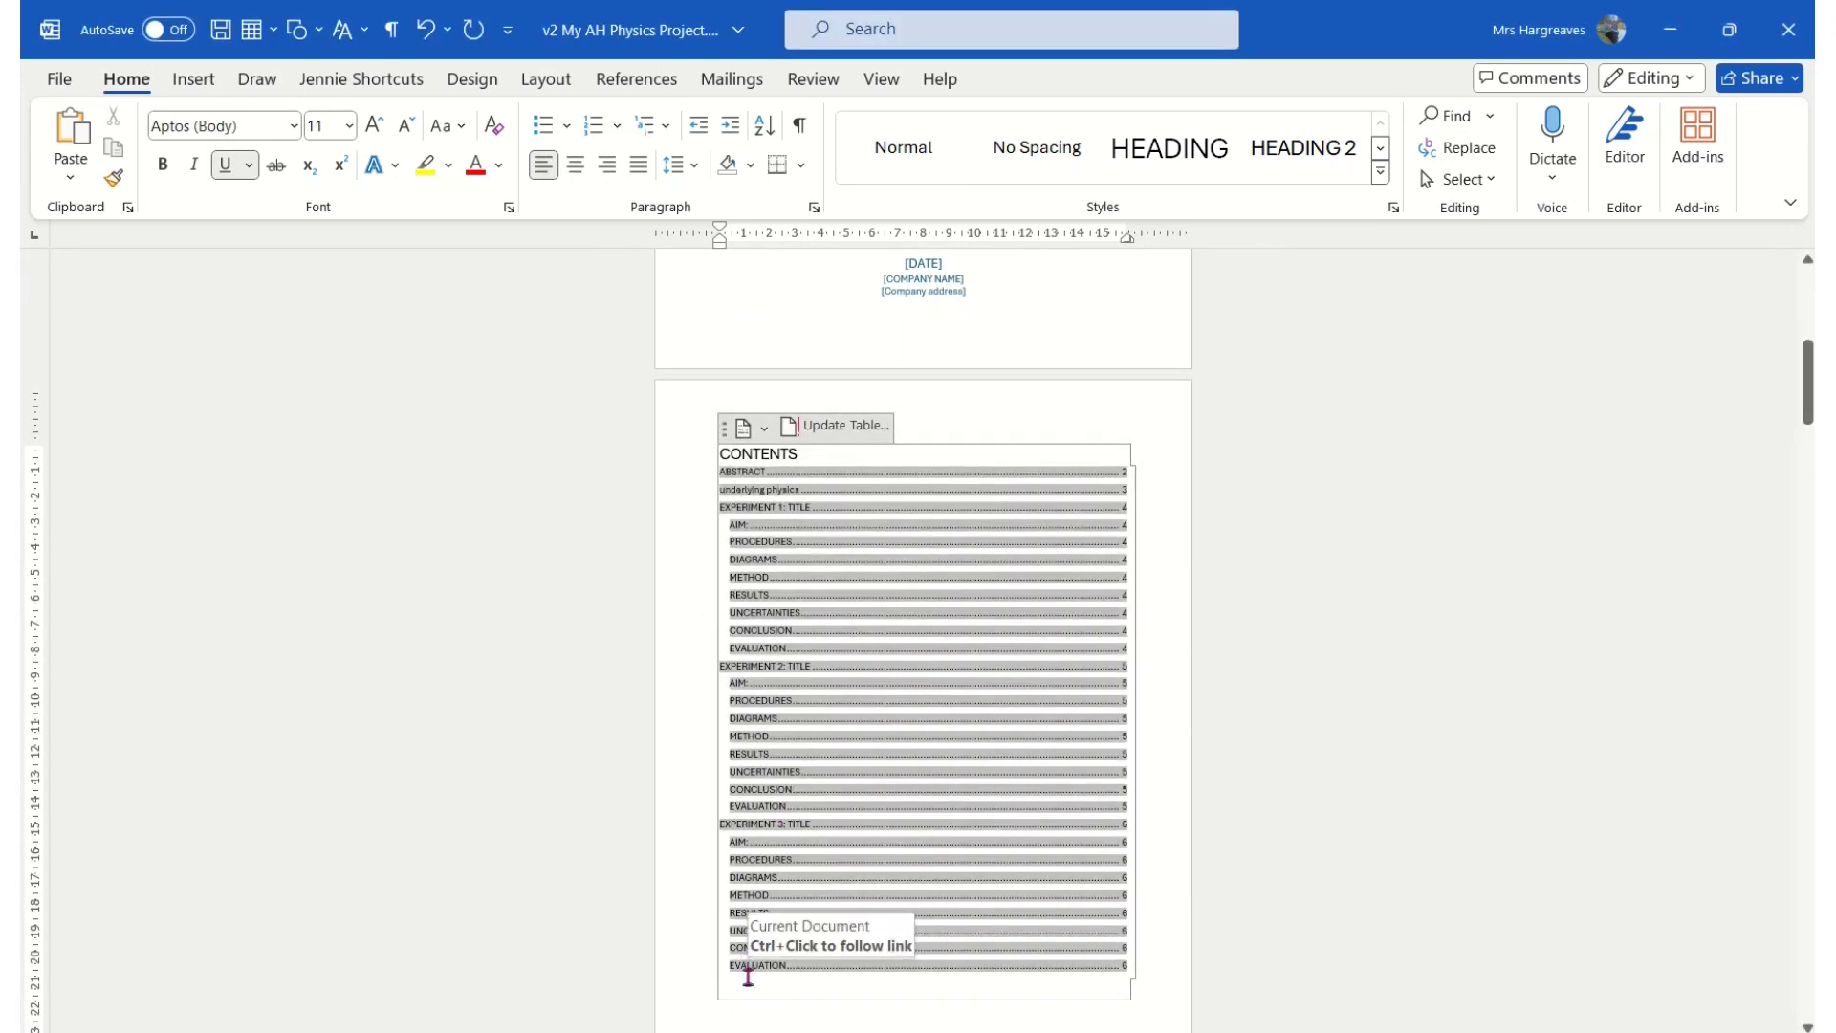
Update the entire table of contents to include the overall evaluation and references headings
left_click(861, 428)
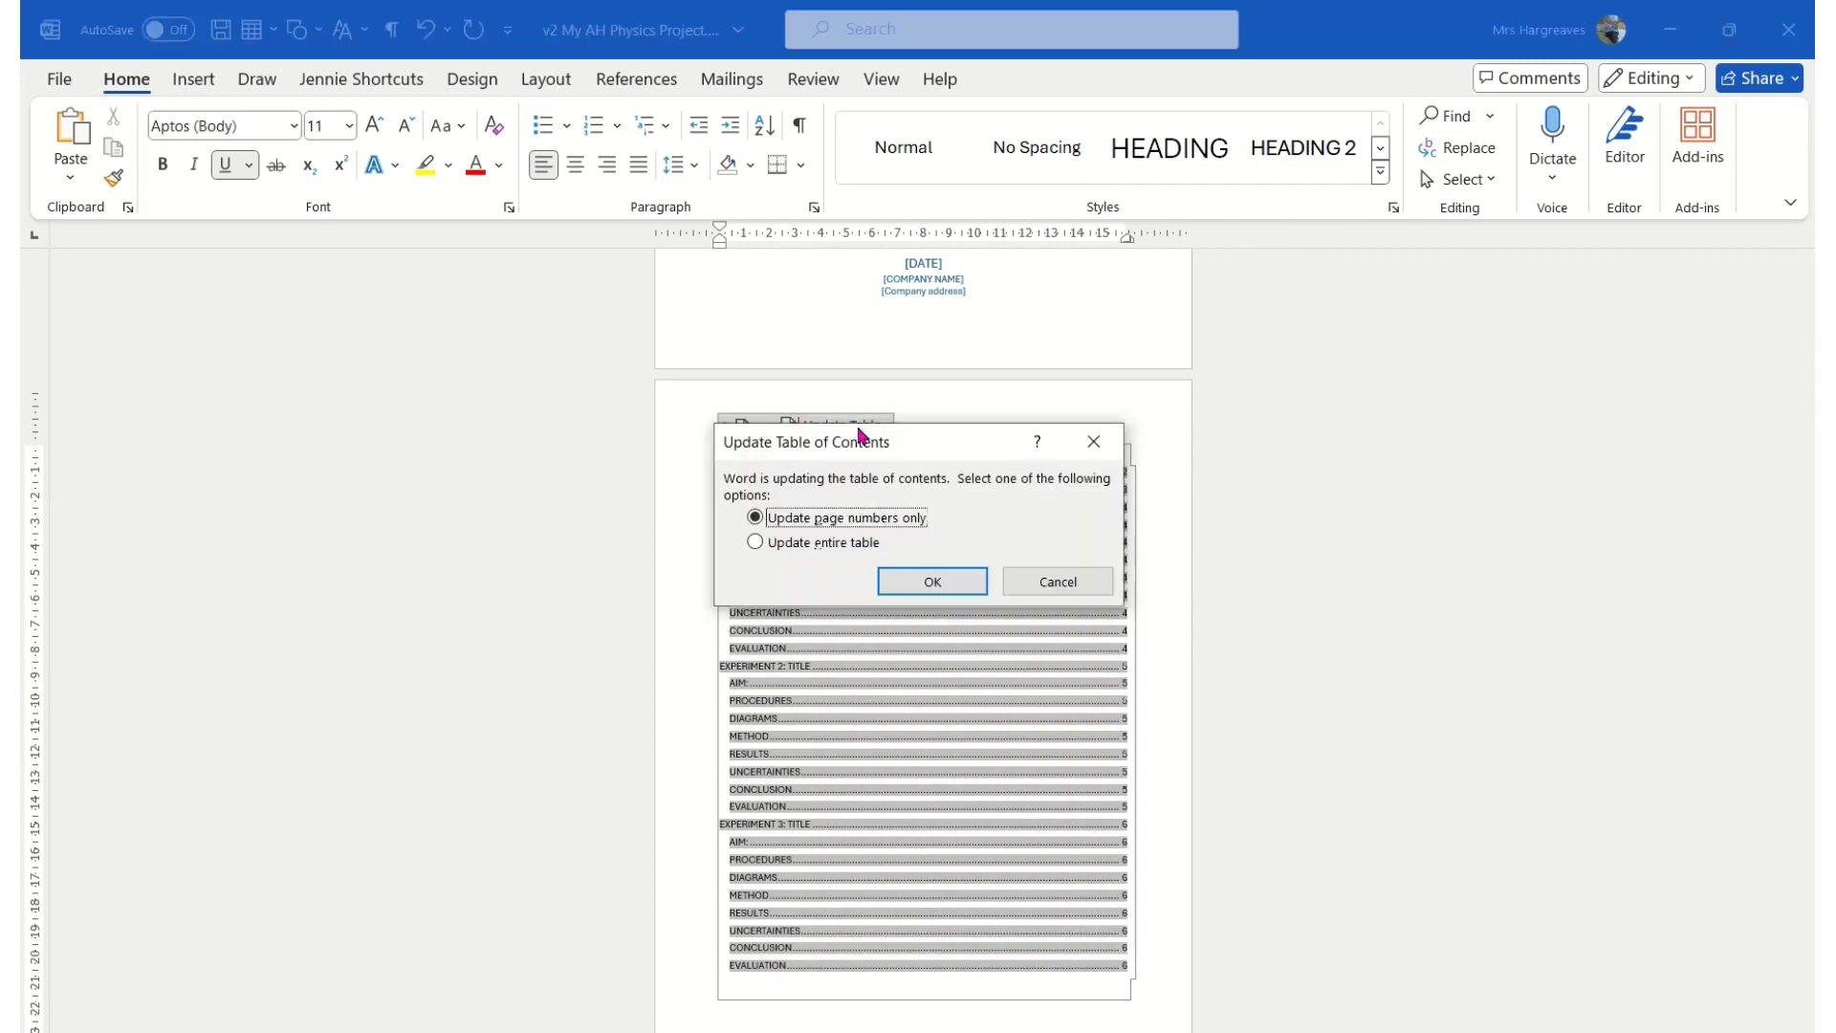
left_click(756, 542)
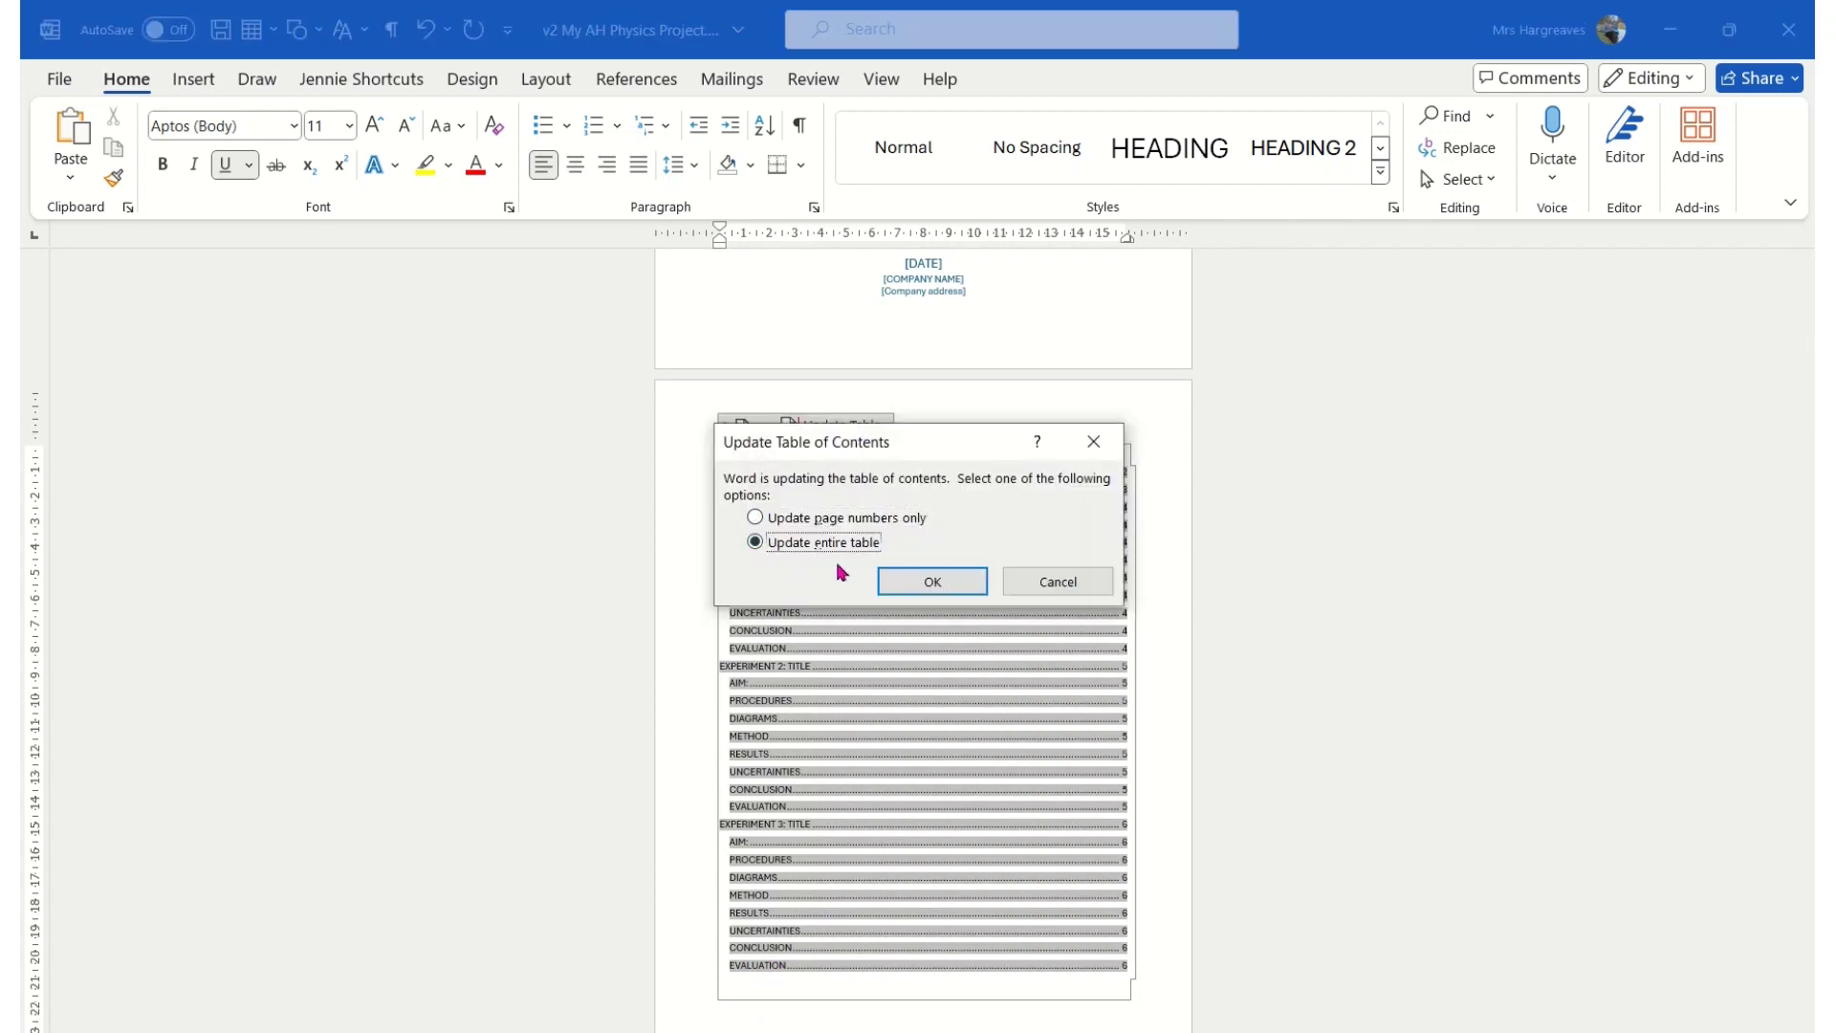
left_click(898, 580)
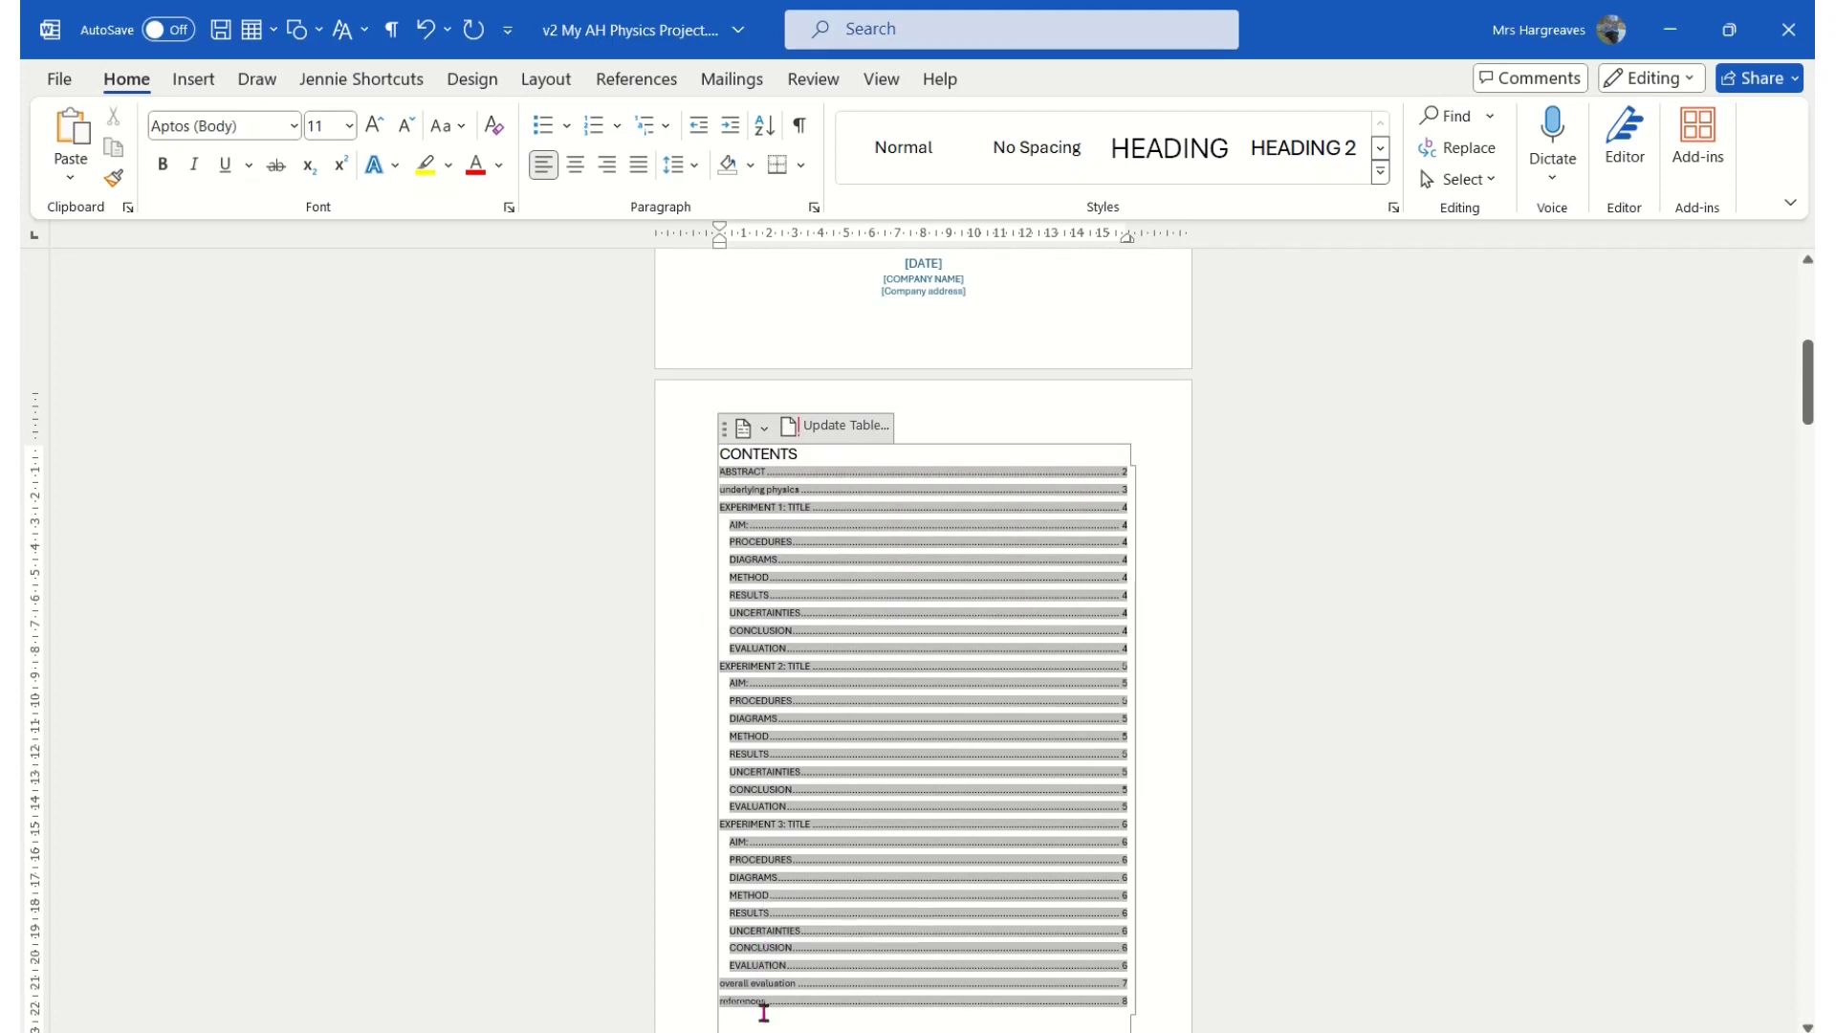
scroll(760, 1004, "down", 1)
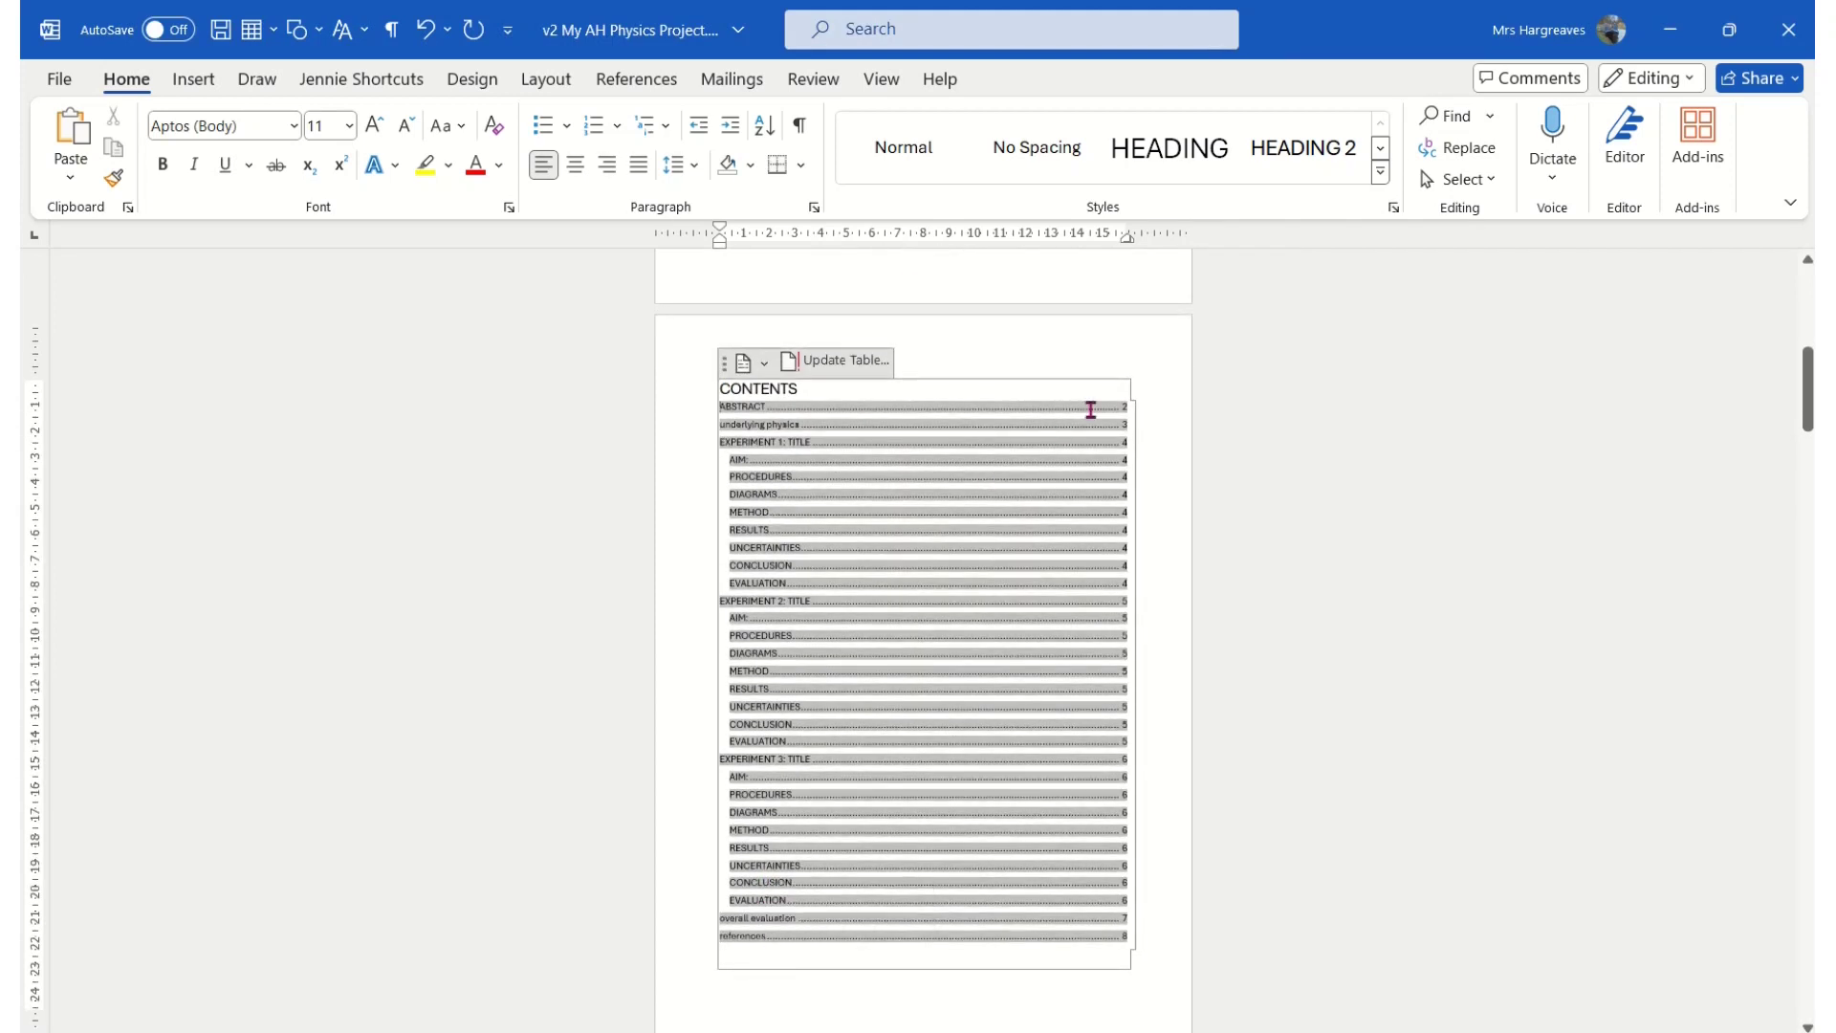
Check the Presentation requirements in the AHCATPhysics PDF in Edge, then return to the project document in Word
key("alt+Tab")
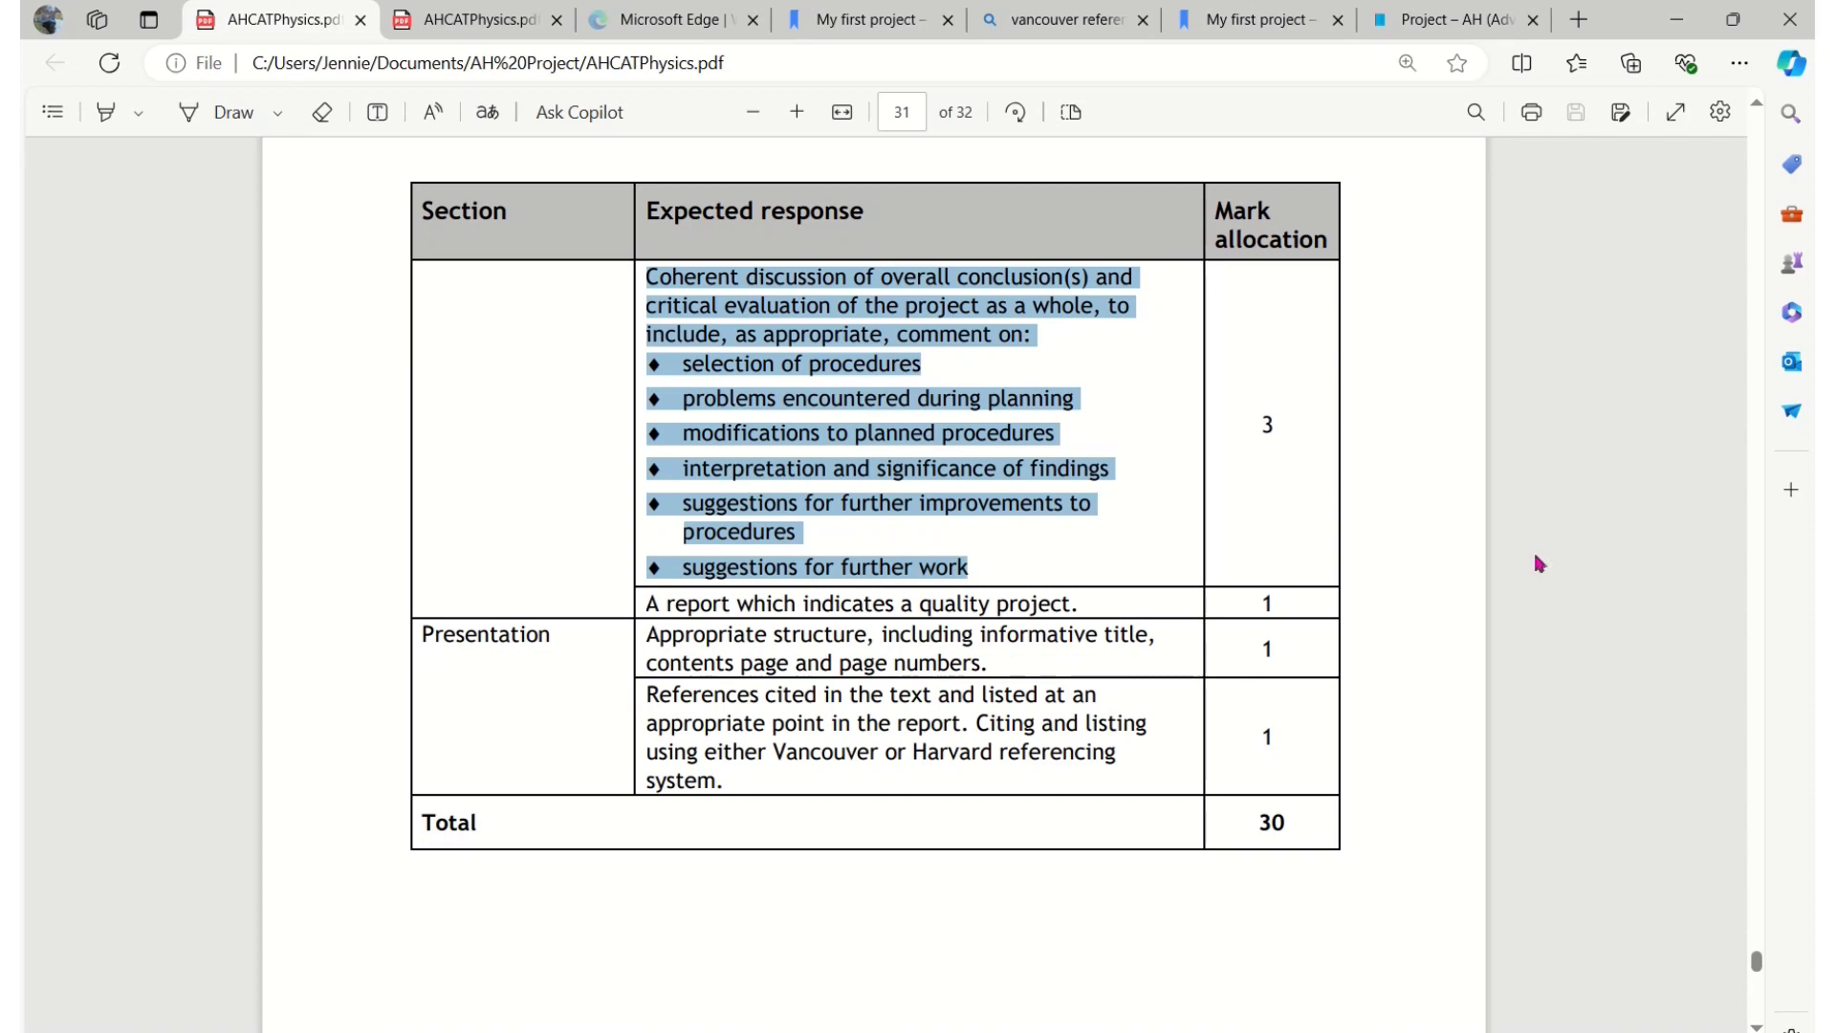
mouse_move(1827, 367)
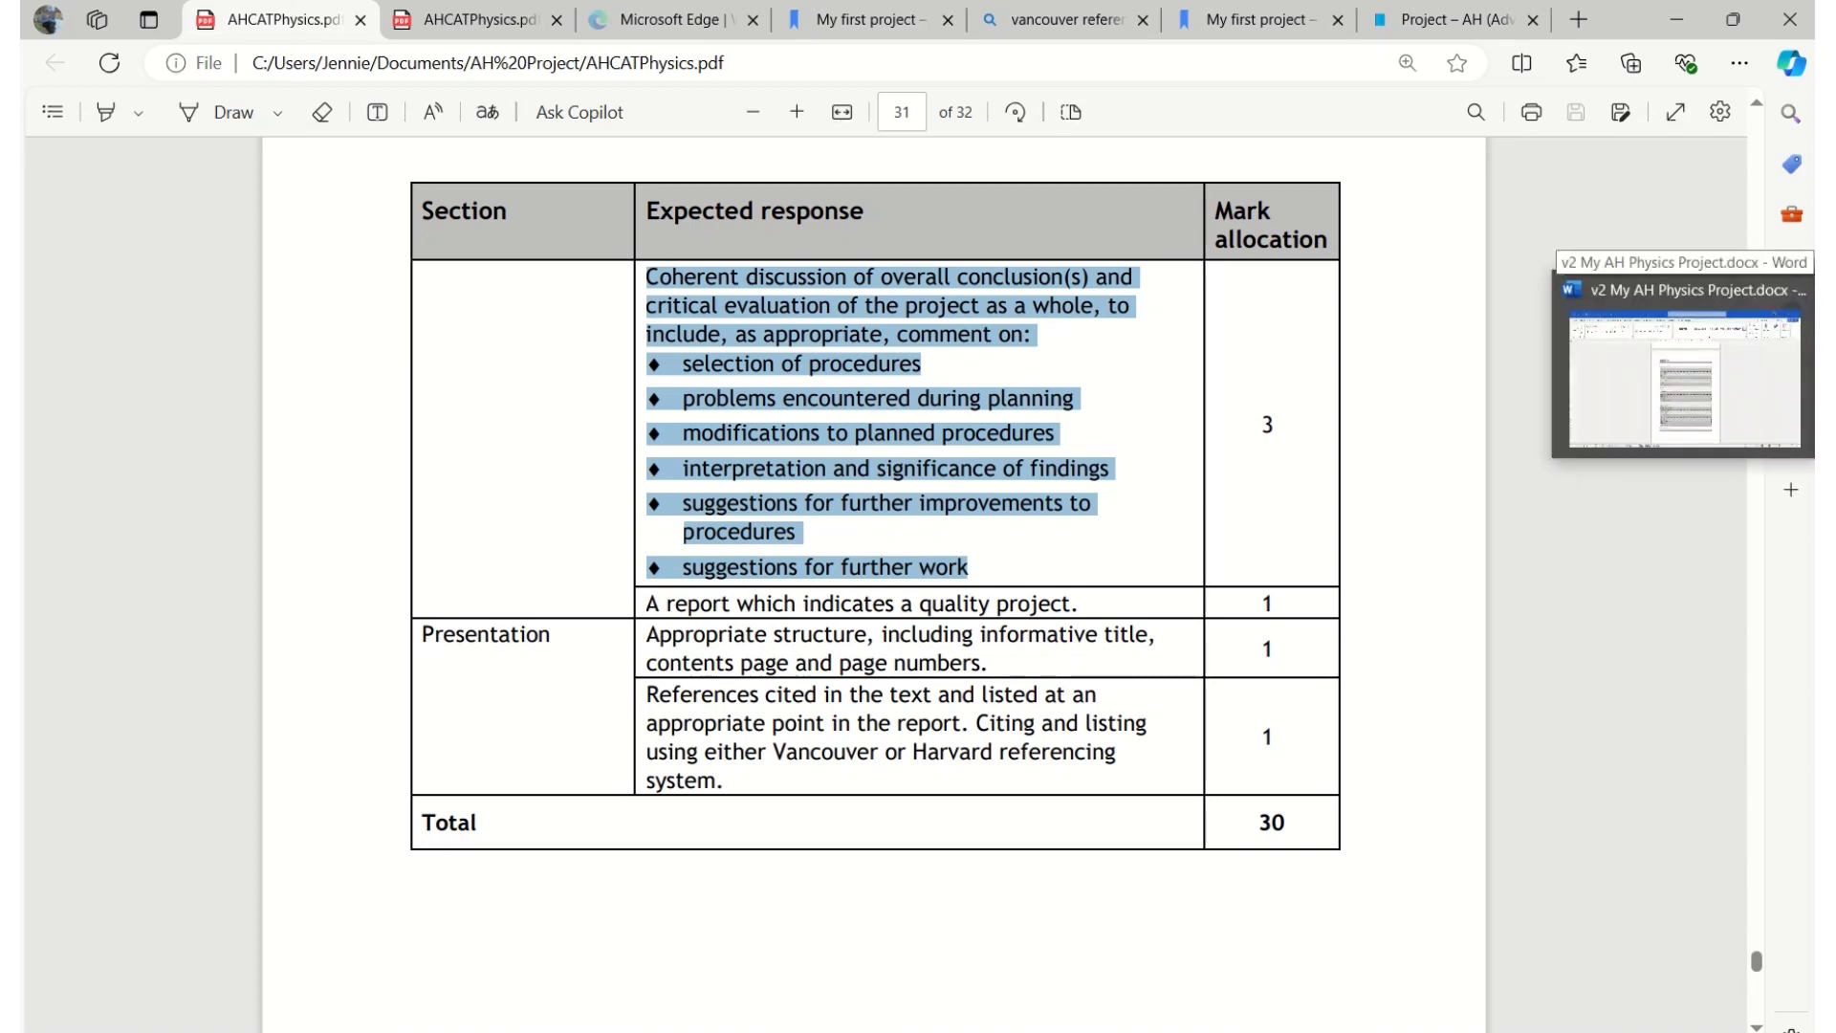
left_click(1712, 383)
Insert a Blank (Three Columns) header from the ABSTRACT page
scroll(788, 342, "down", 3)
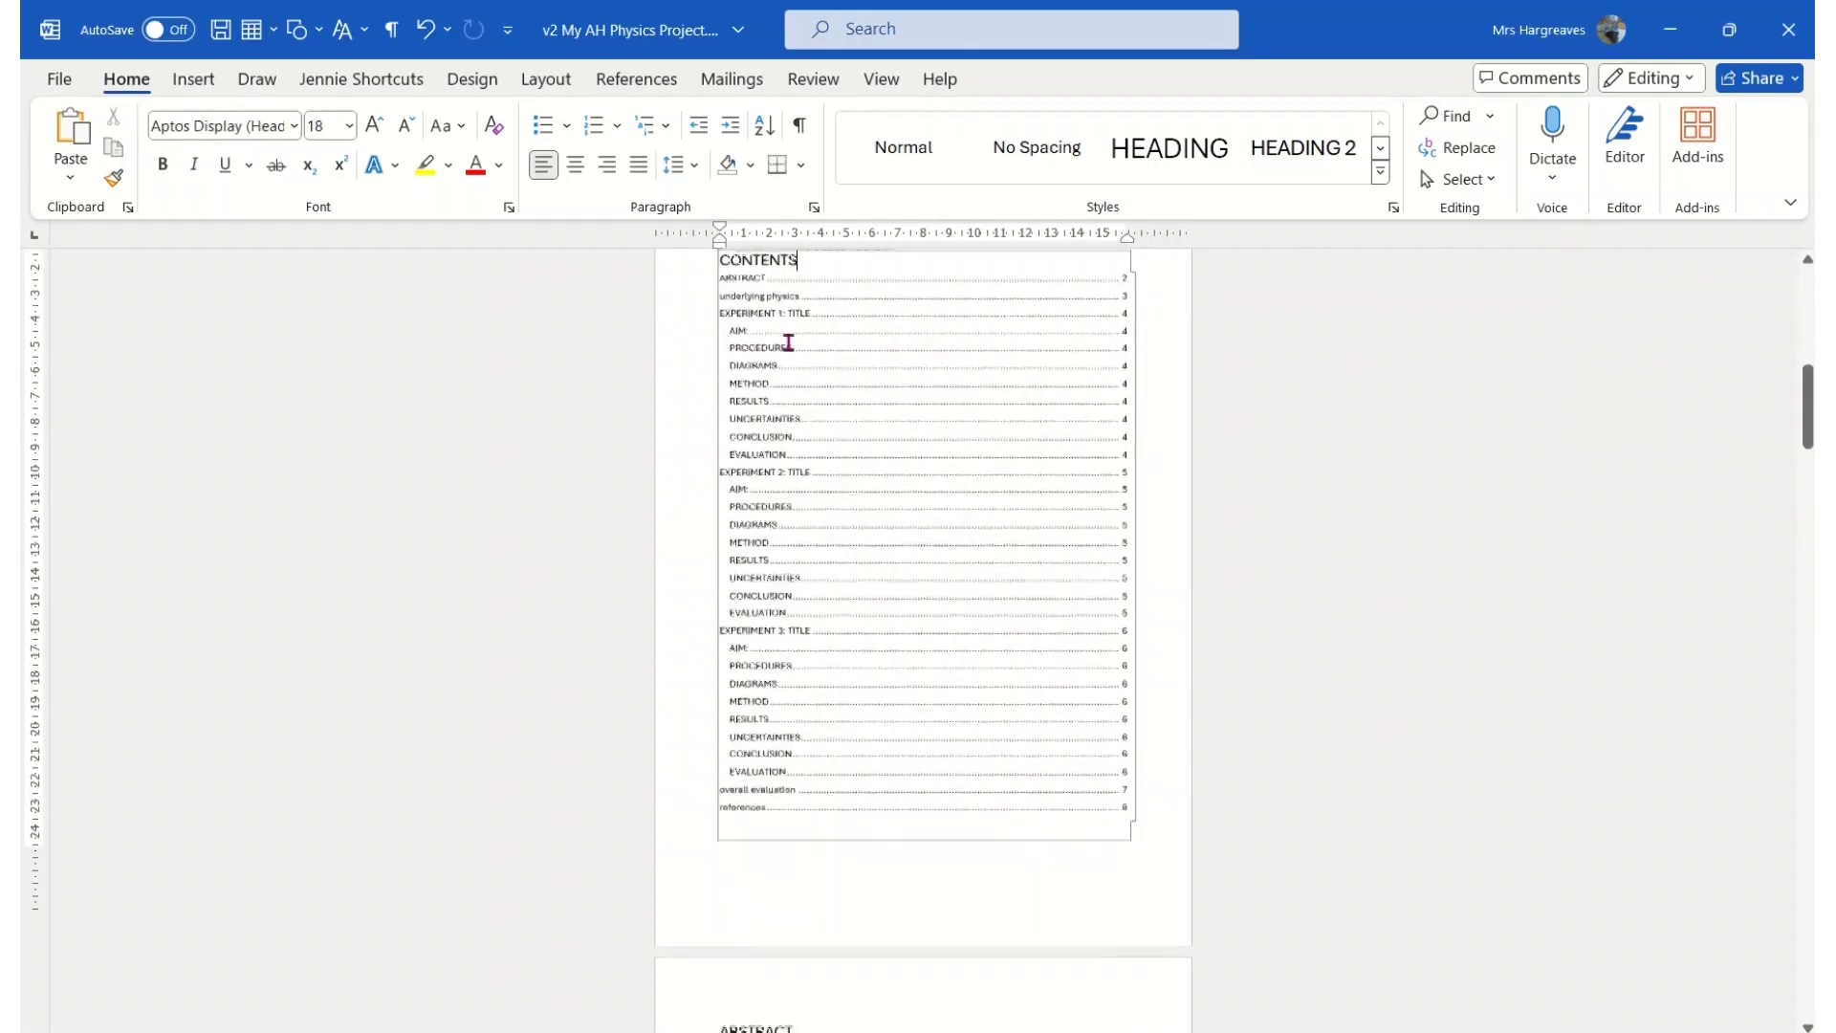
left_click(737, 790)
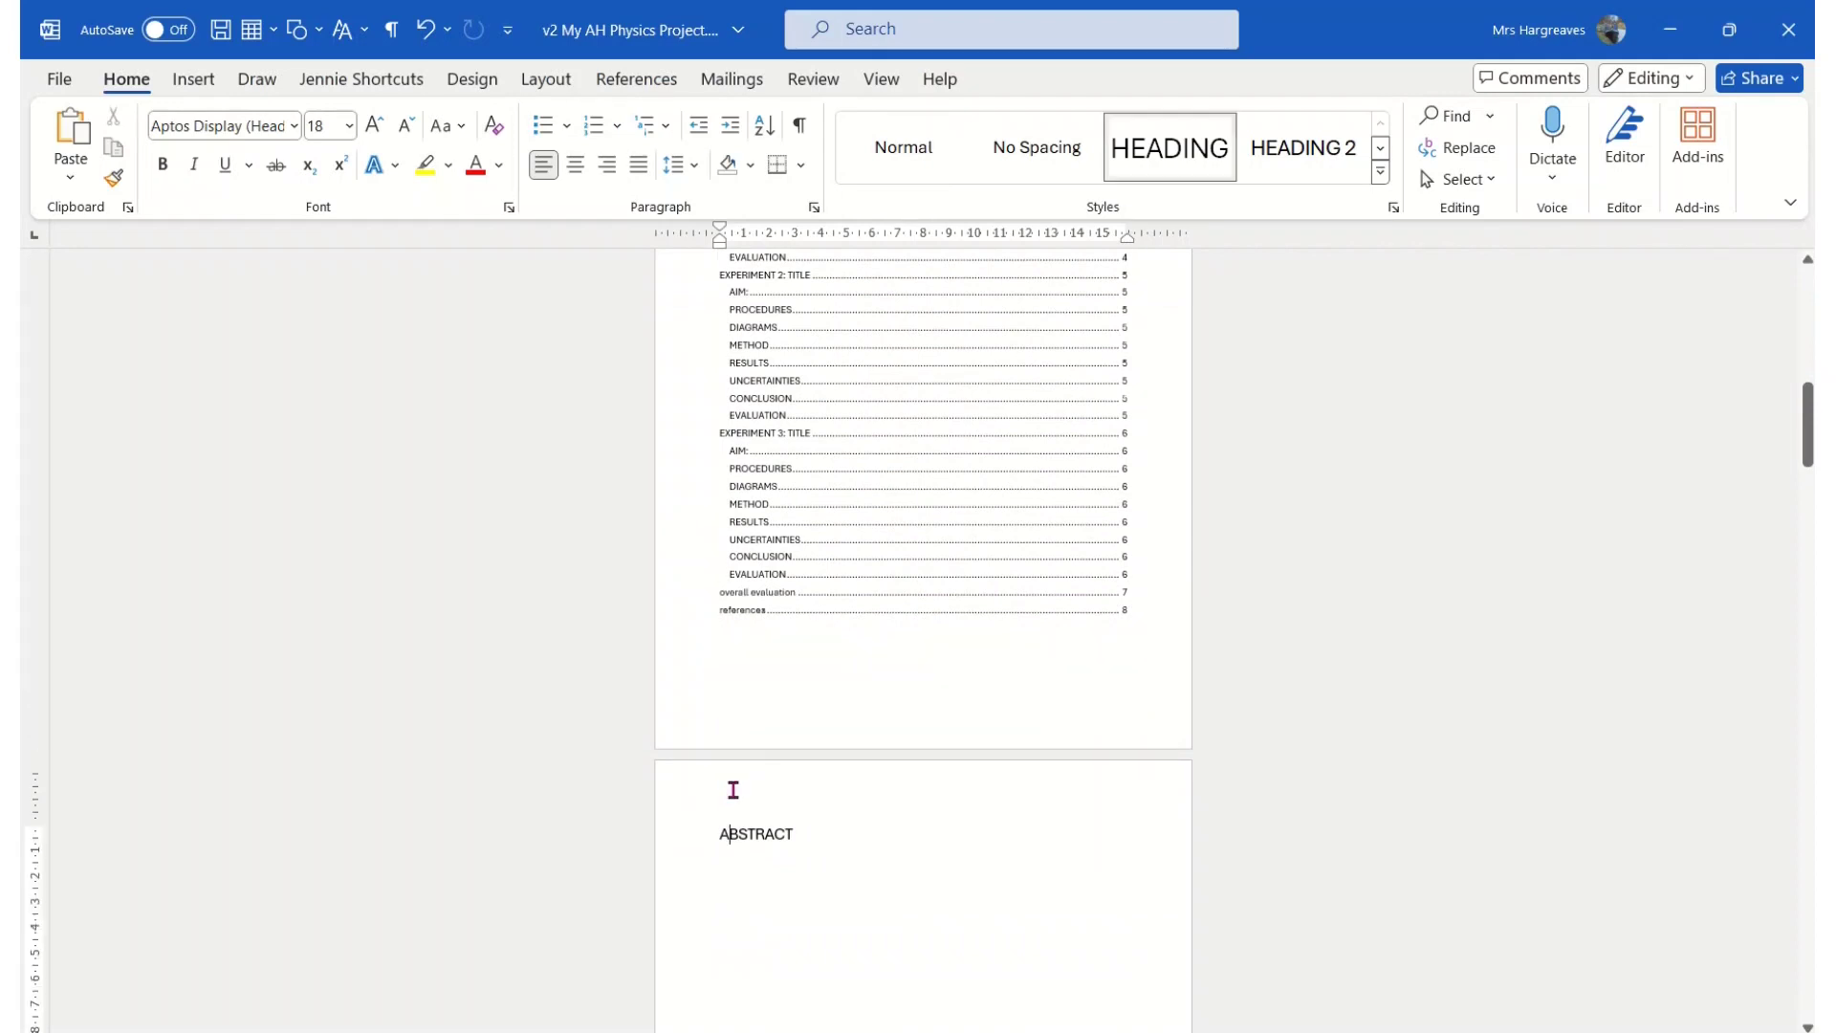
left_click(194, 80)
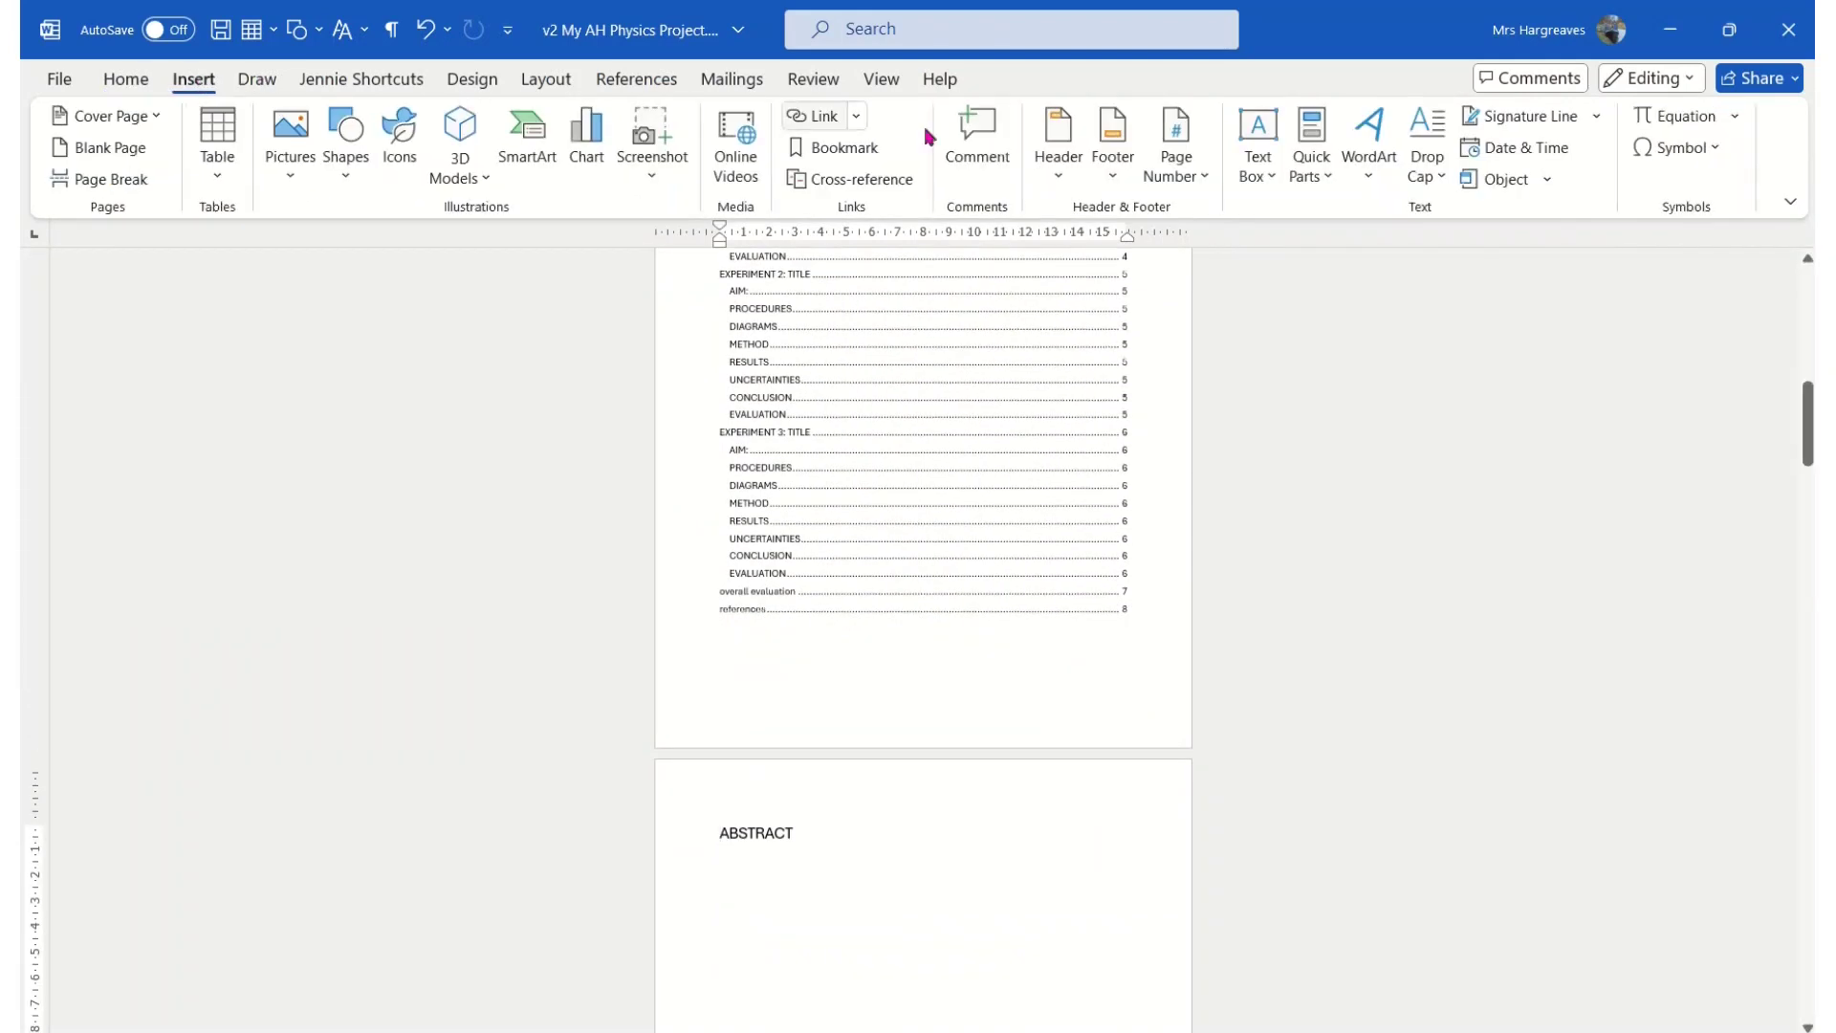
left_click(1056, 174)
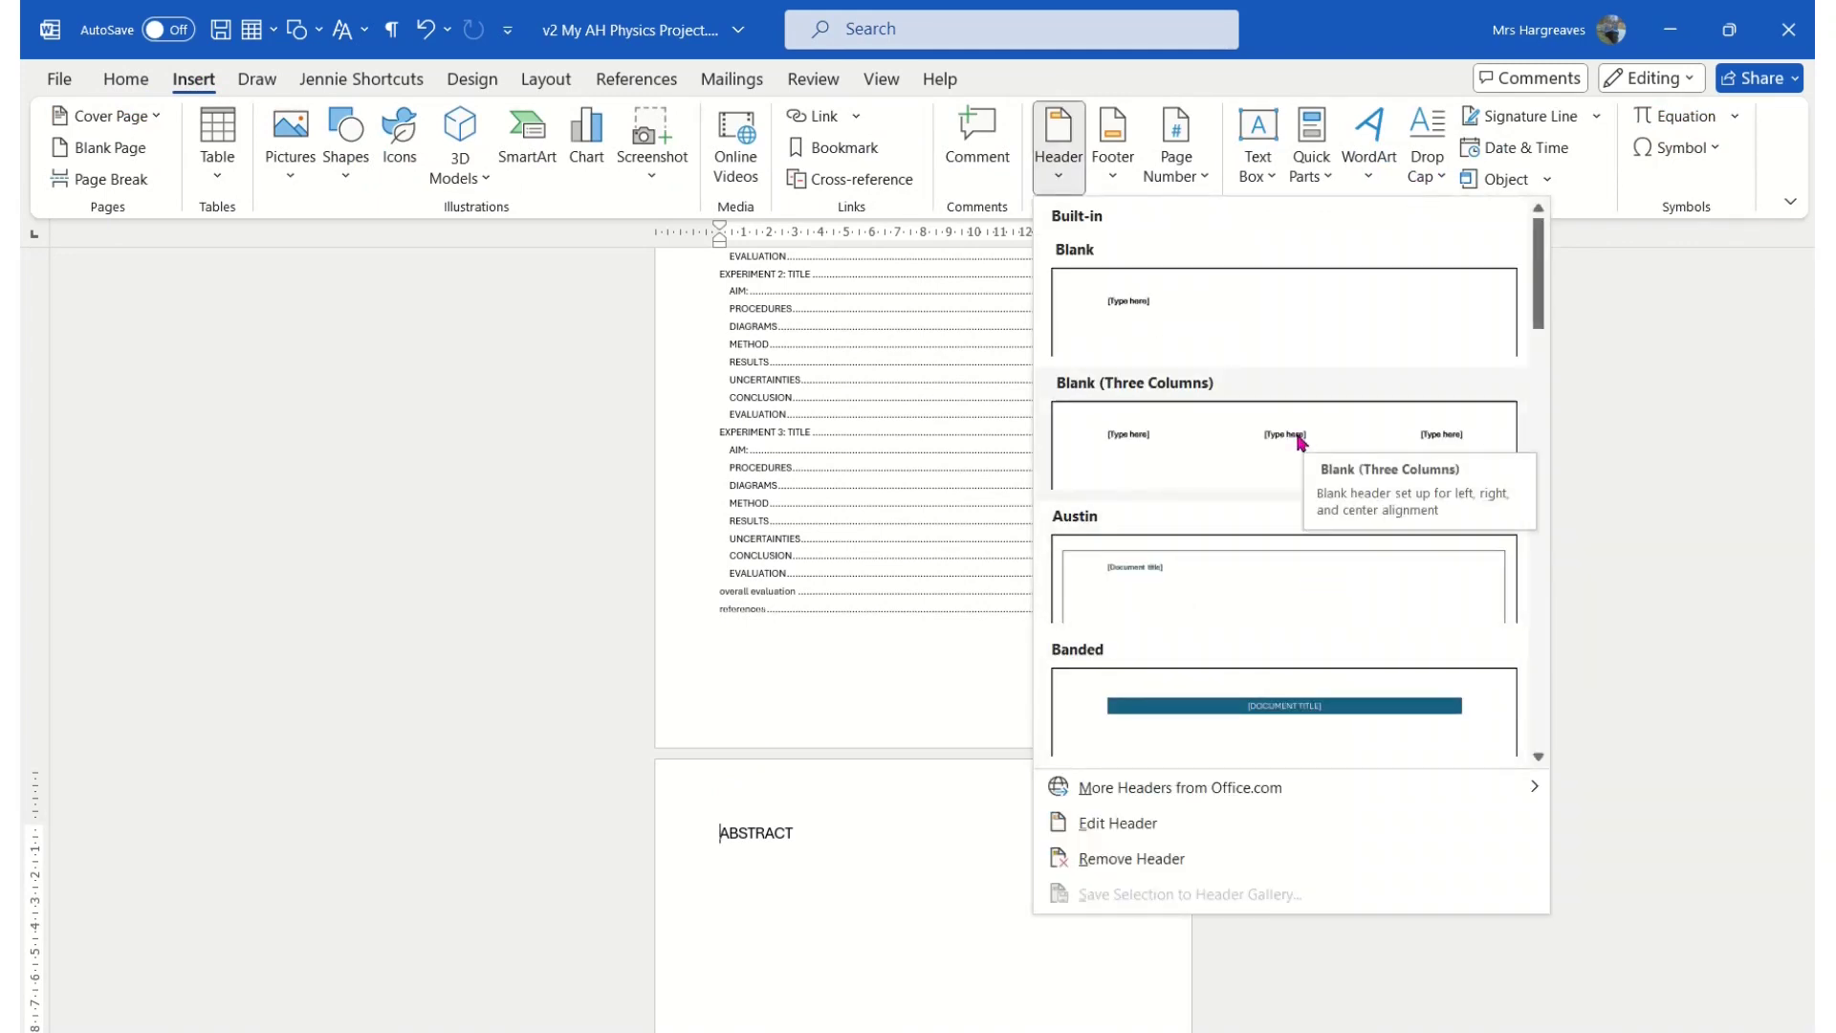
left_click(1301, 441)
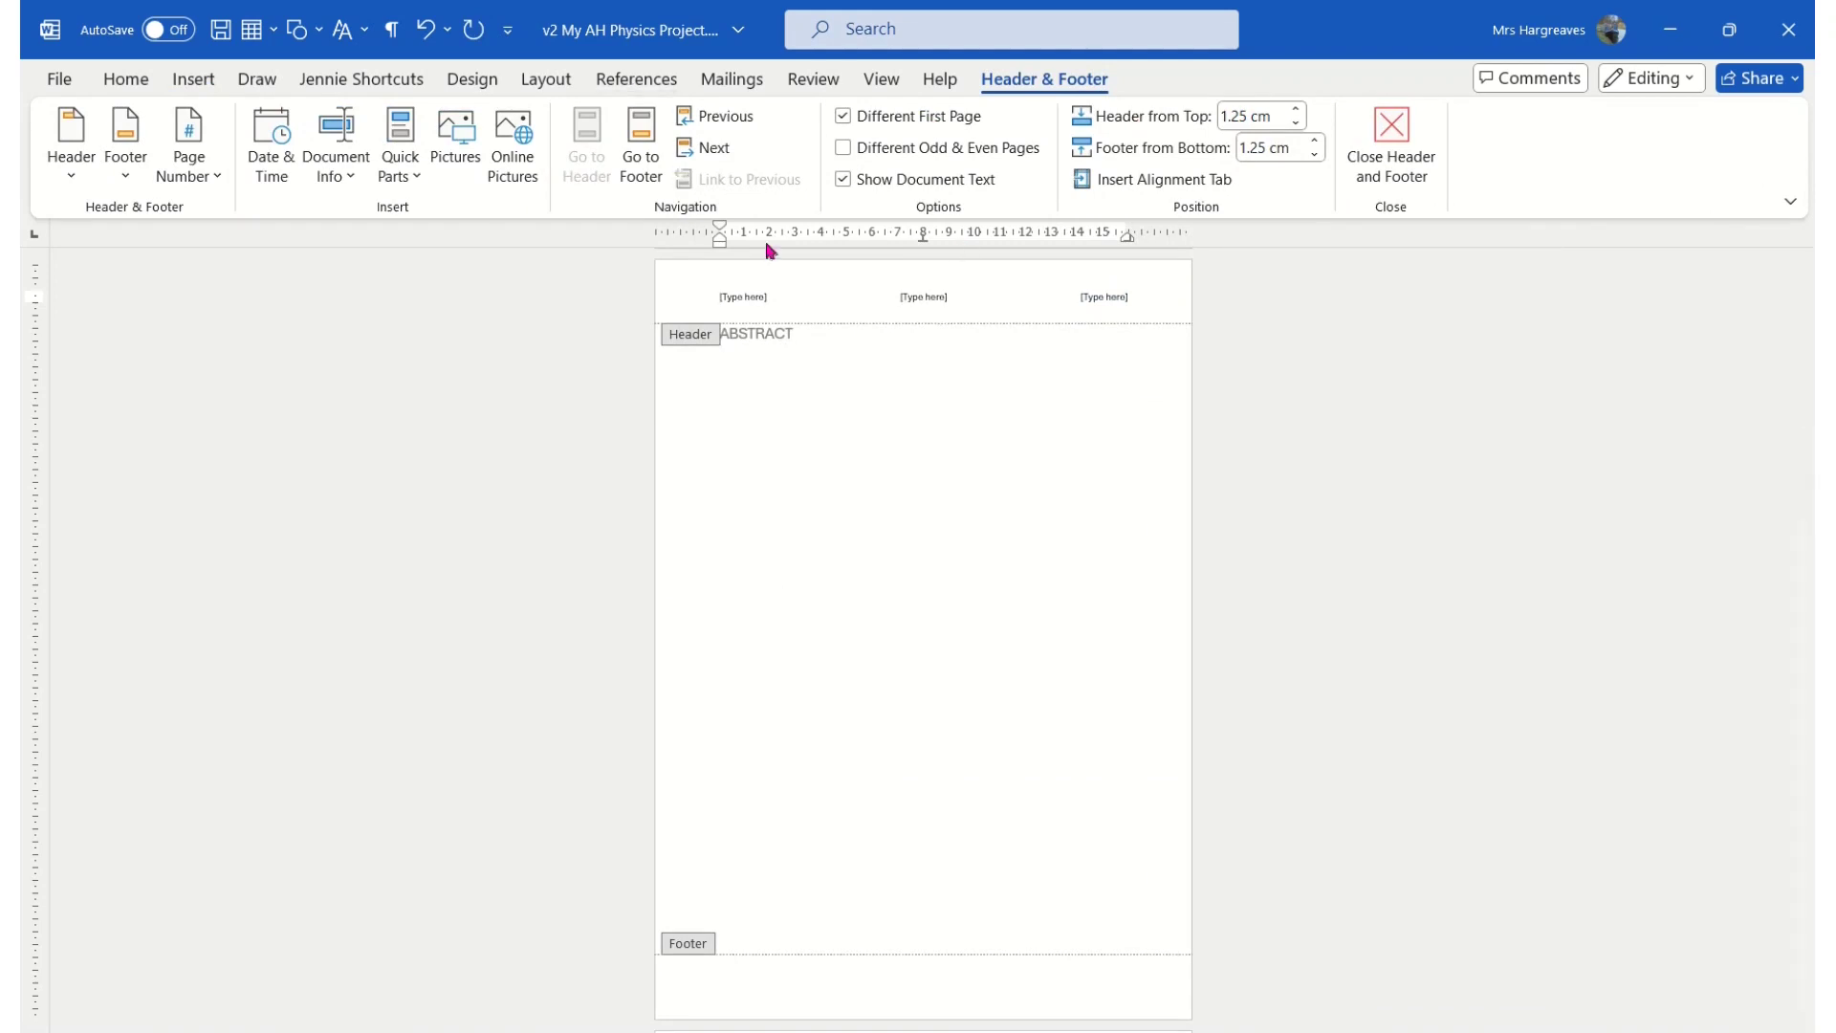
Fill the three header placeholders with "school", "name" in the centre and "candidate no.", then close the header
left_click(946, 287)
type("name")
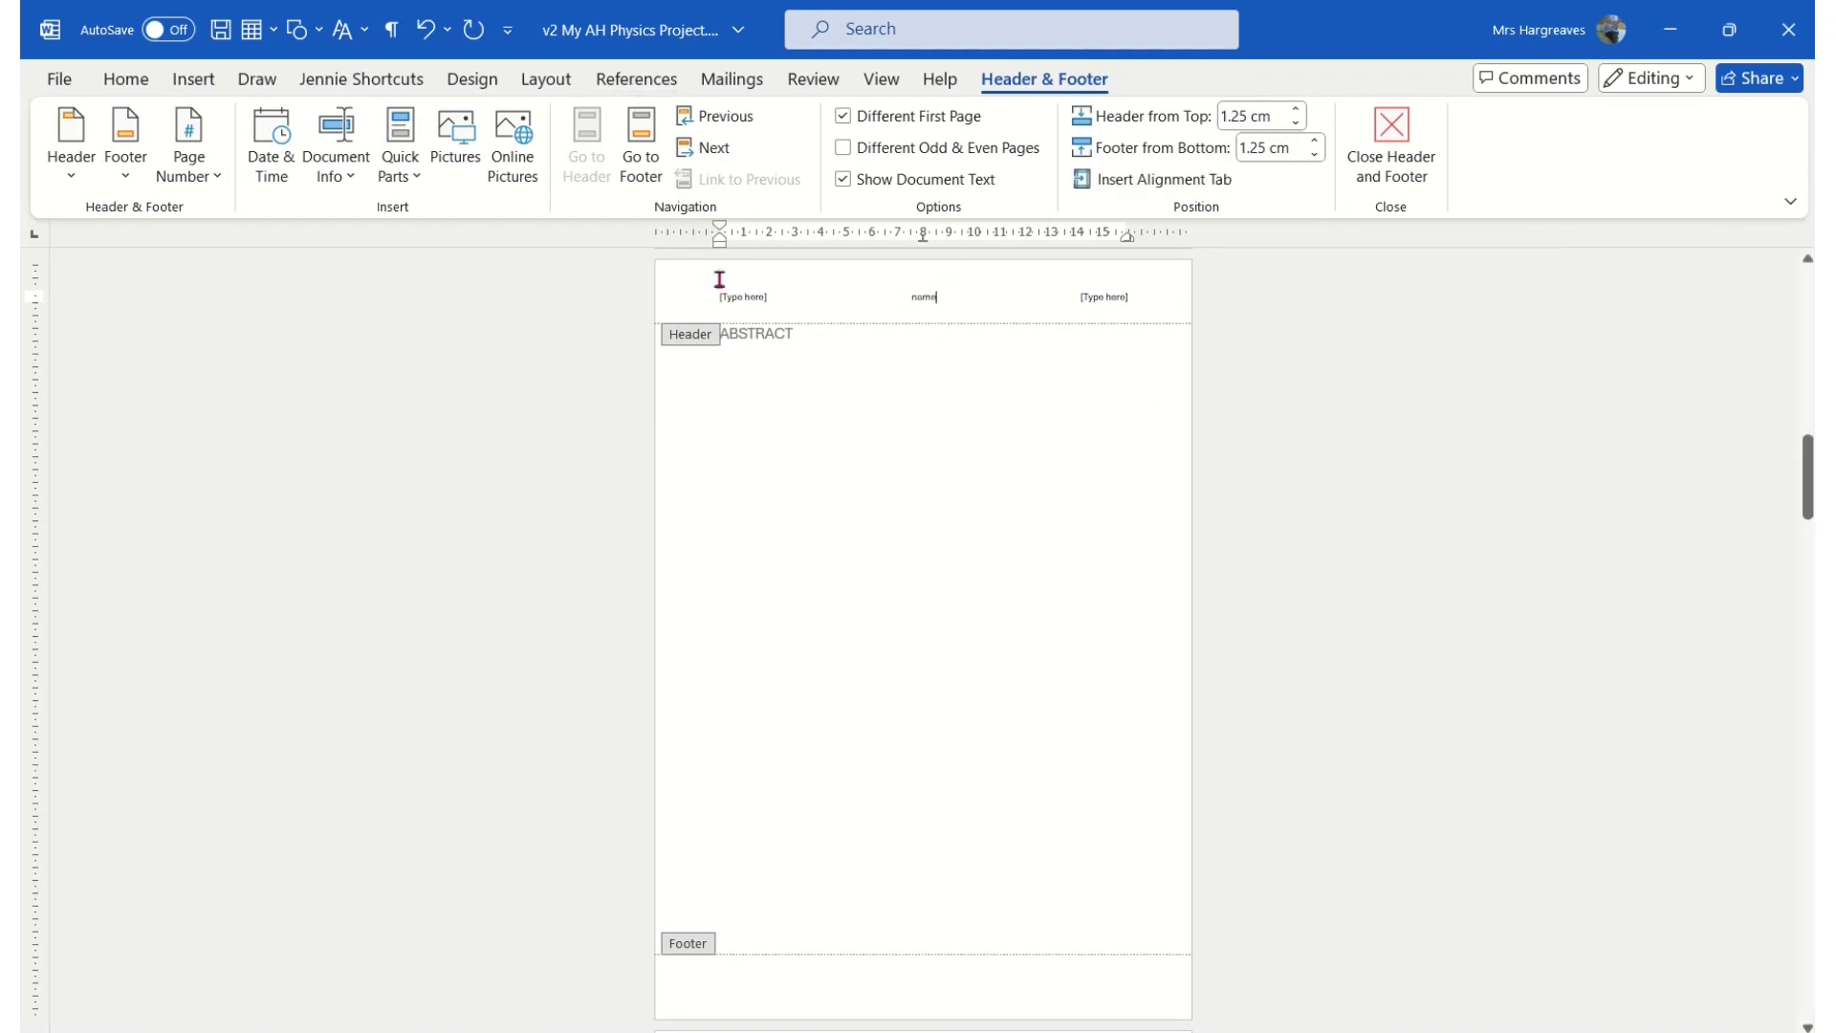
left_click(733, 294)
type("school")
left_click(1091, 299)
type("d")
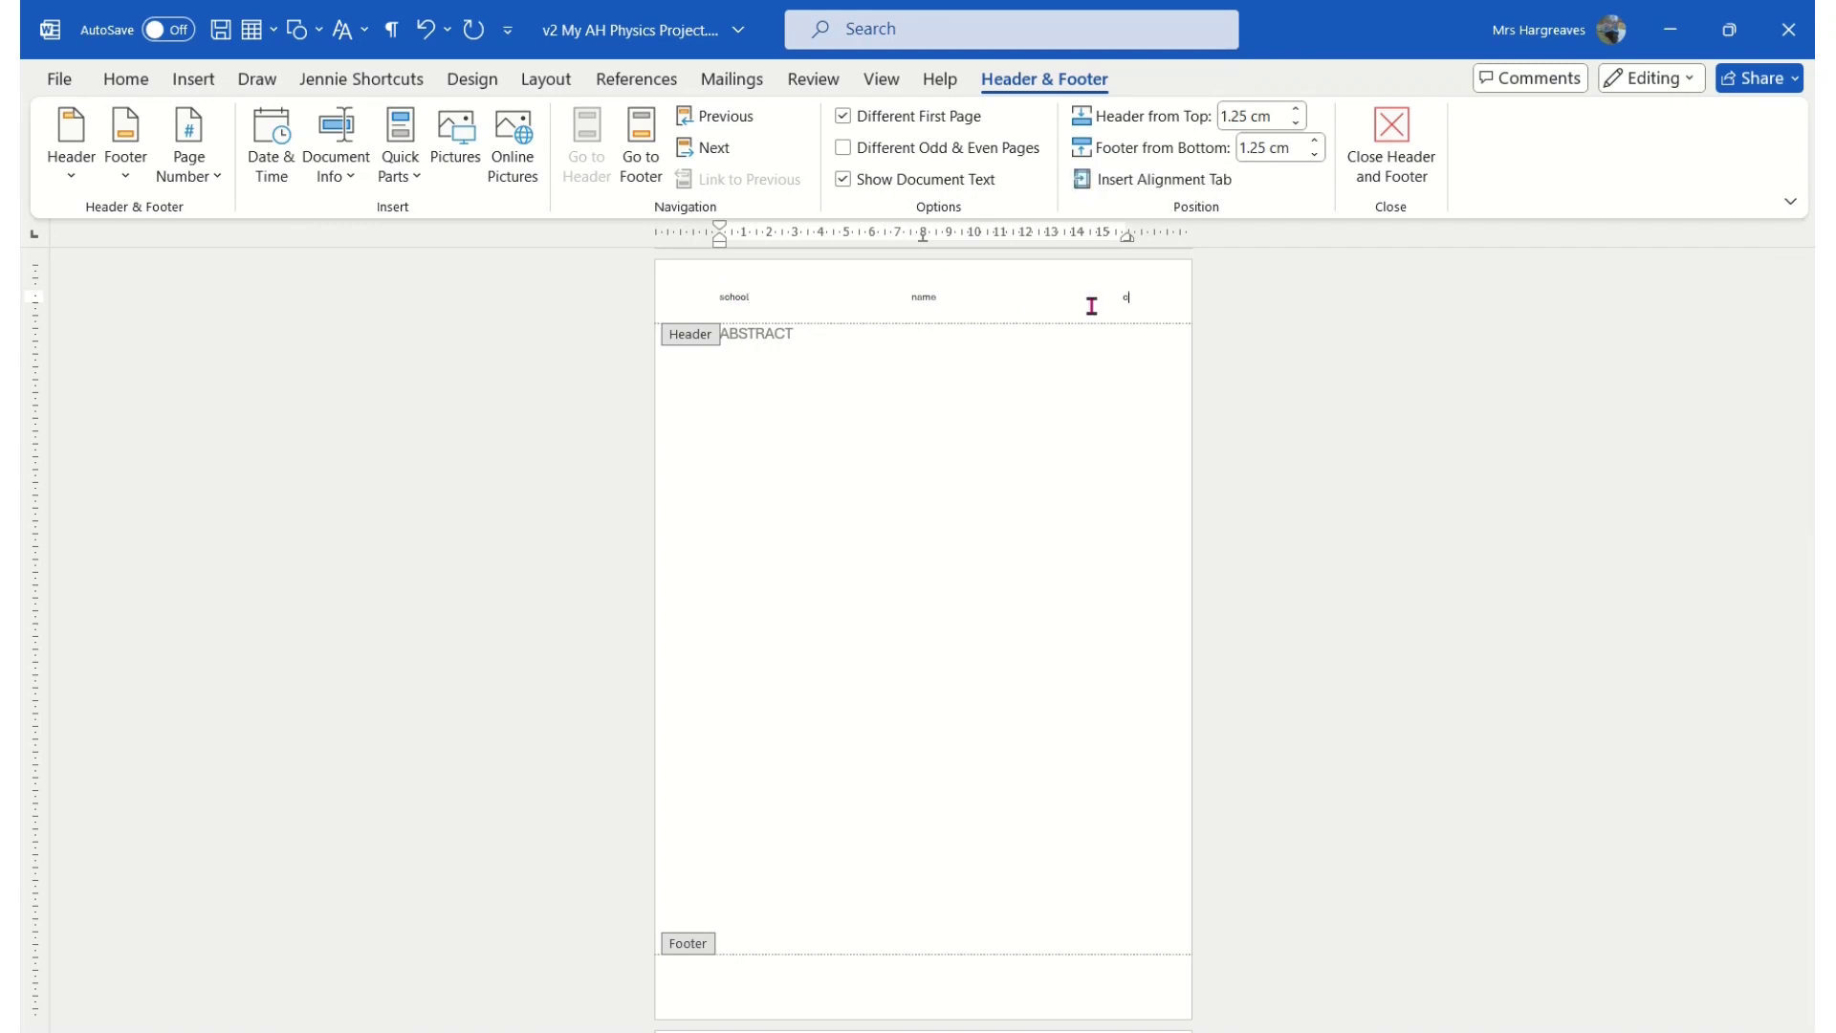
type("ndidate no.")
key("Escape")
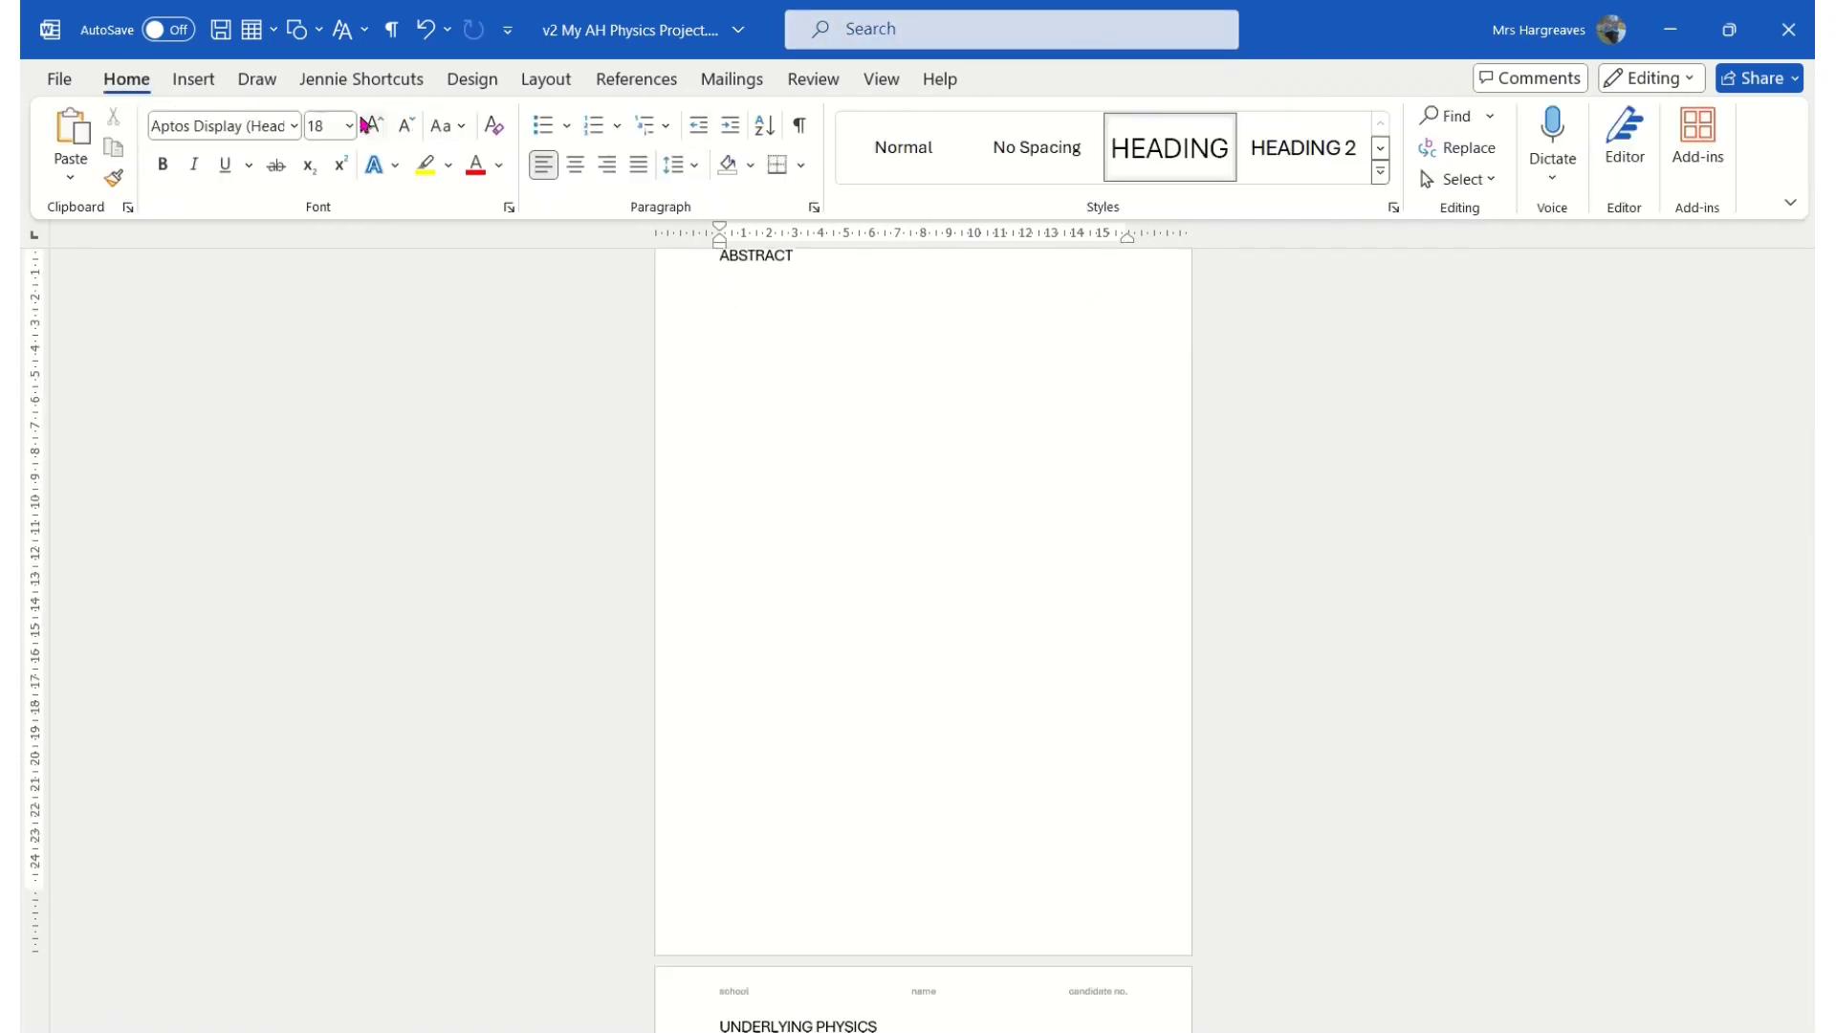
Insert a Blank footer from the ABSTRACT page
left_click(202, 88)
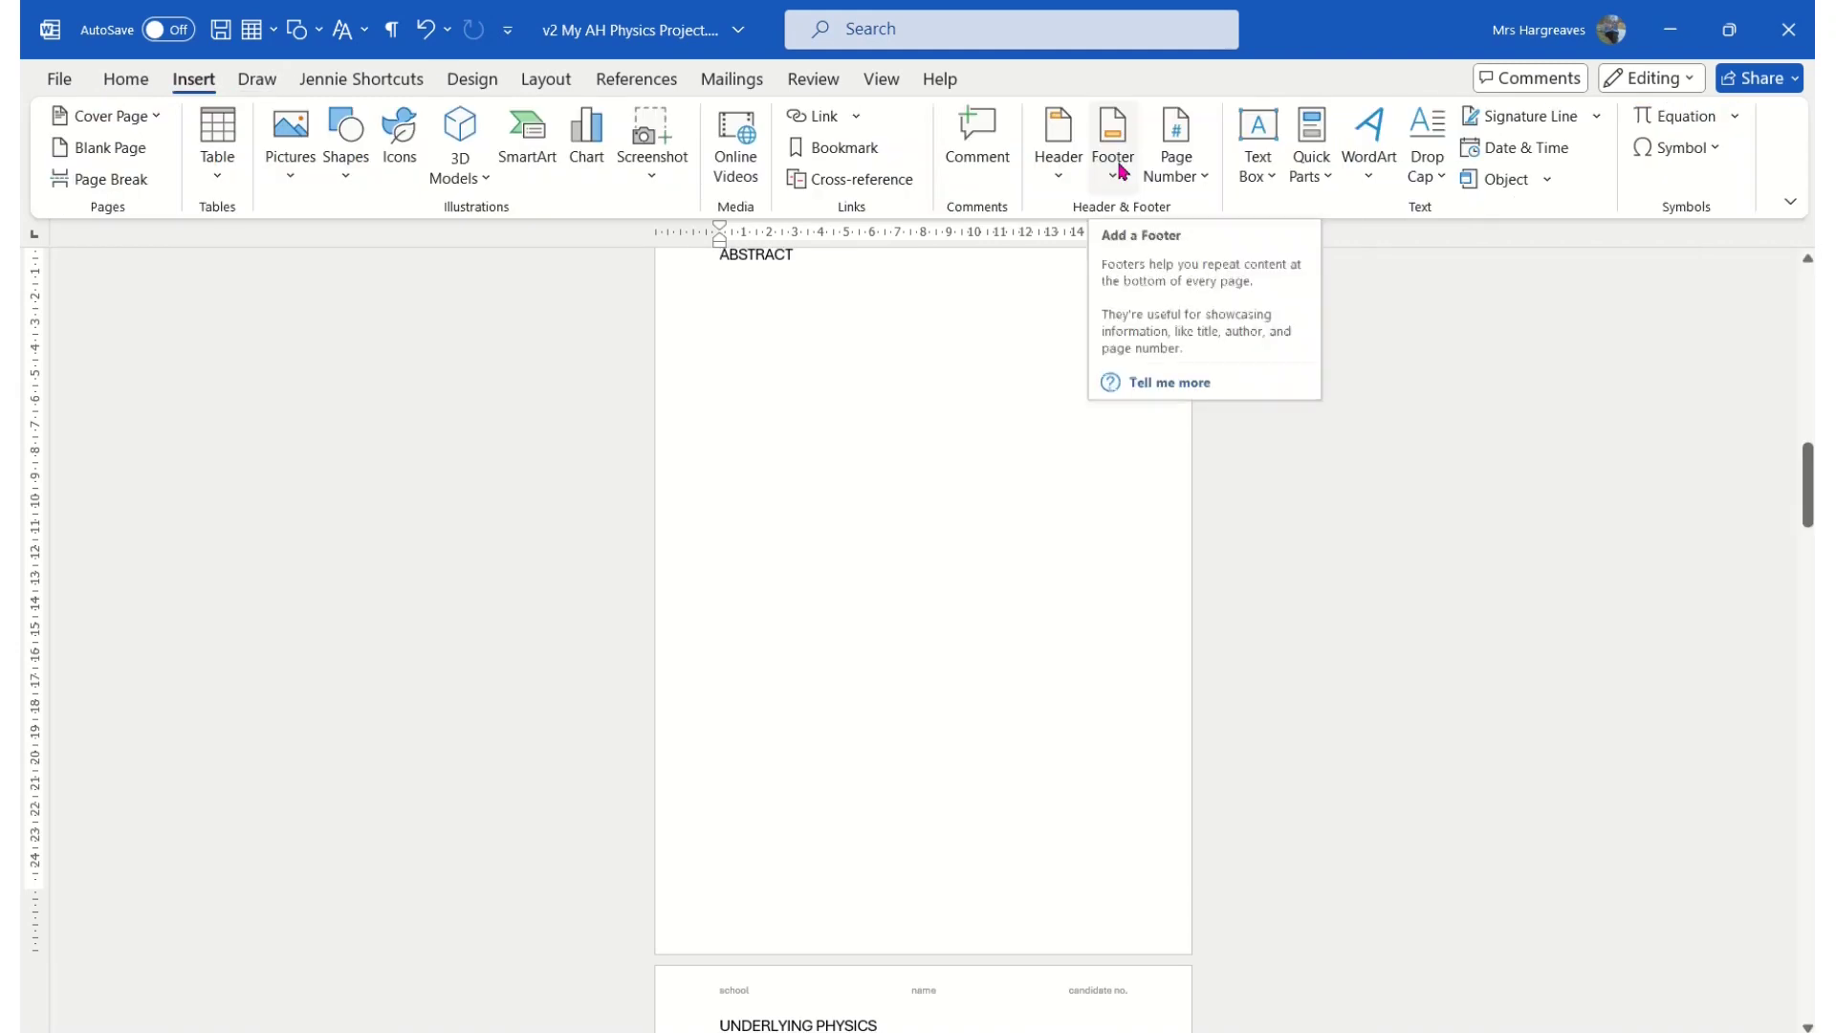
left_click(1114, 172)
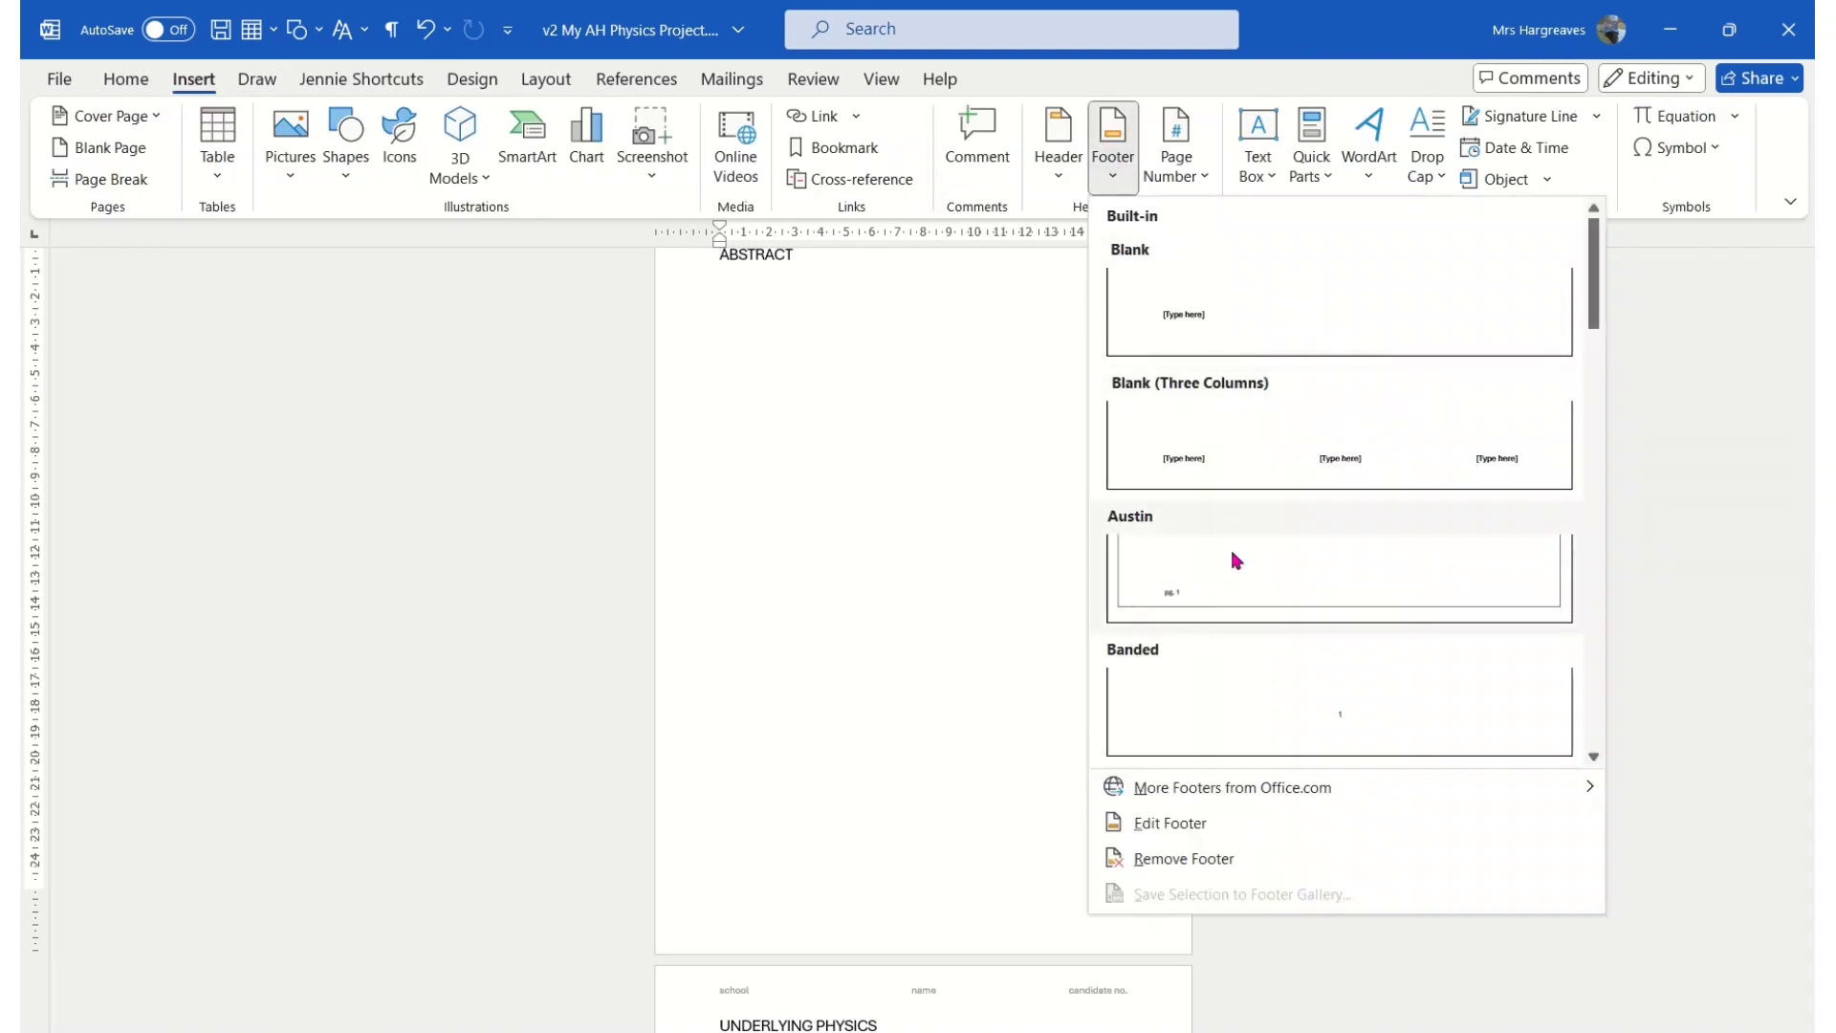
left_click(1176, 153)
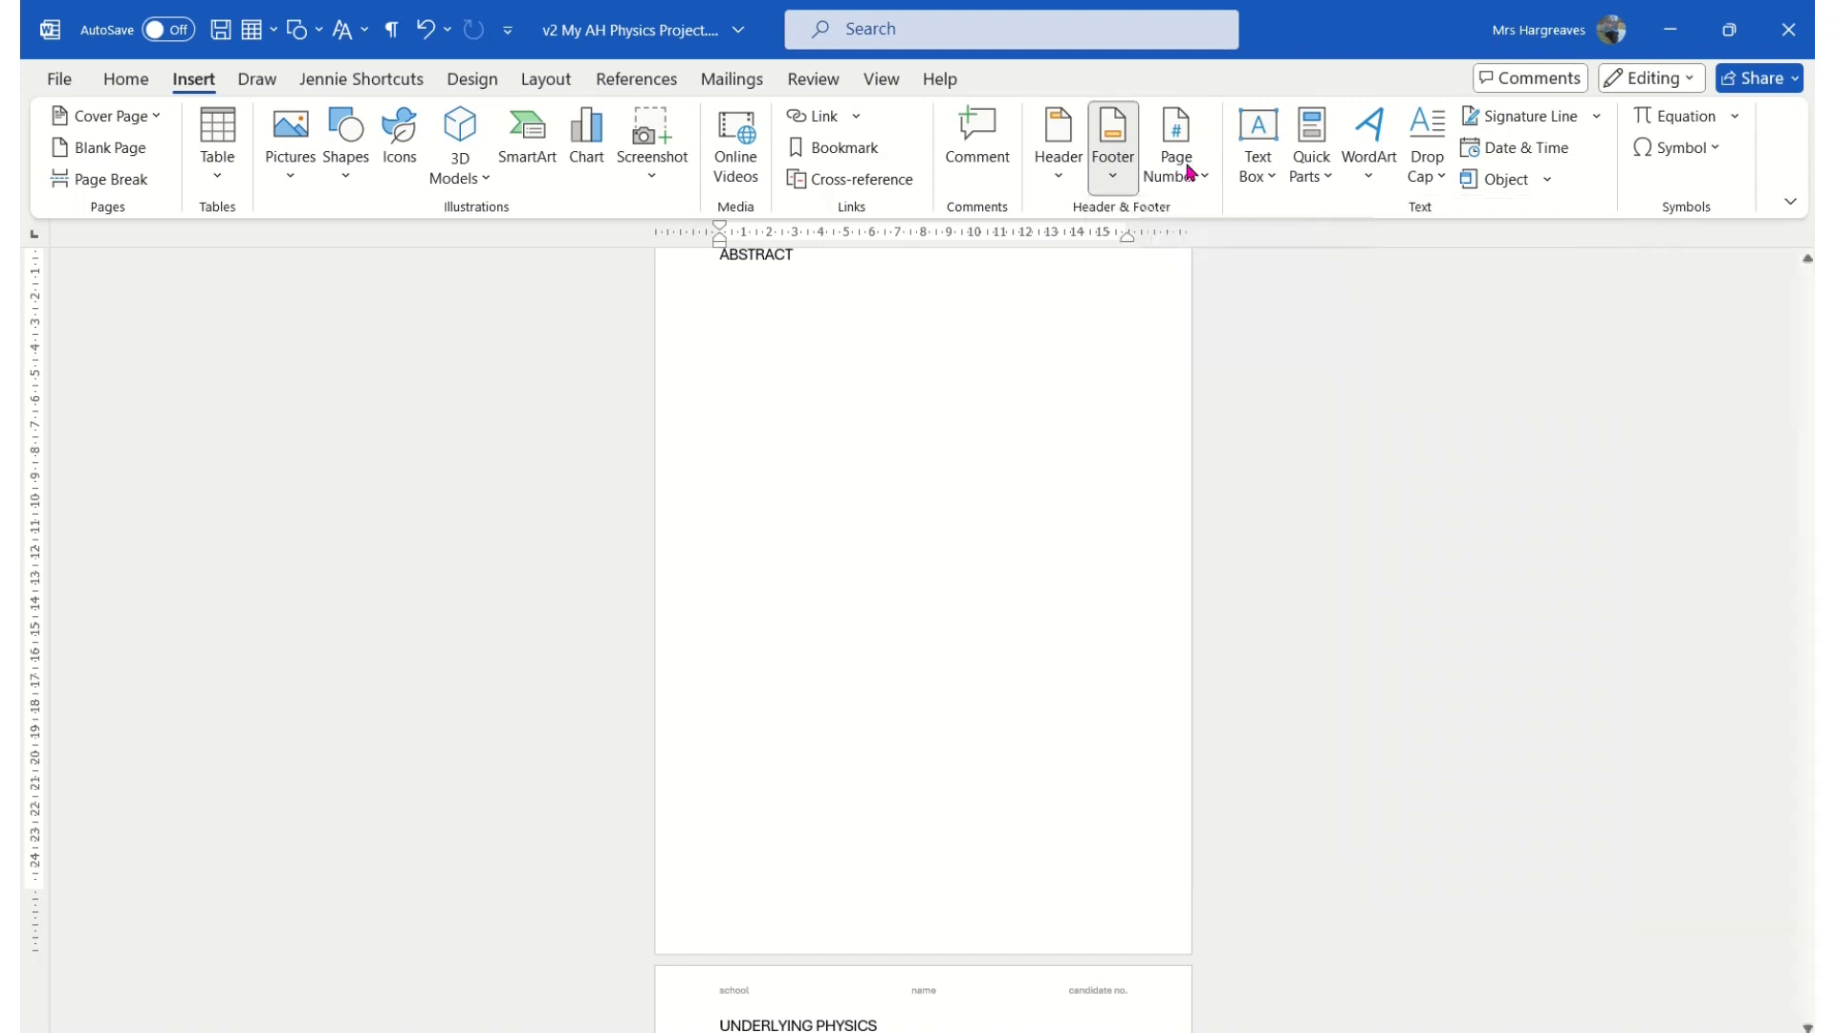
left_click(1111, 164)
left_click(1177, 325)
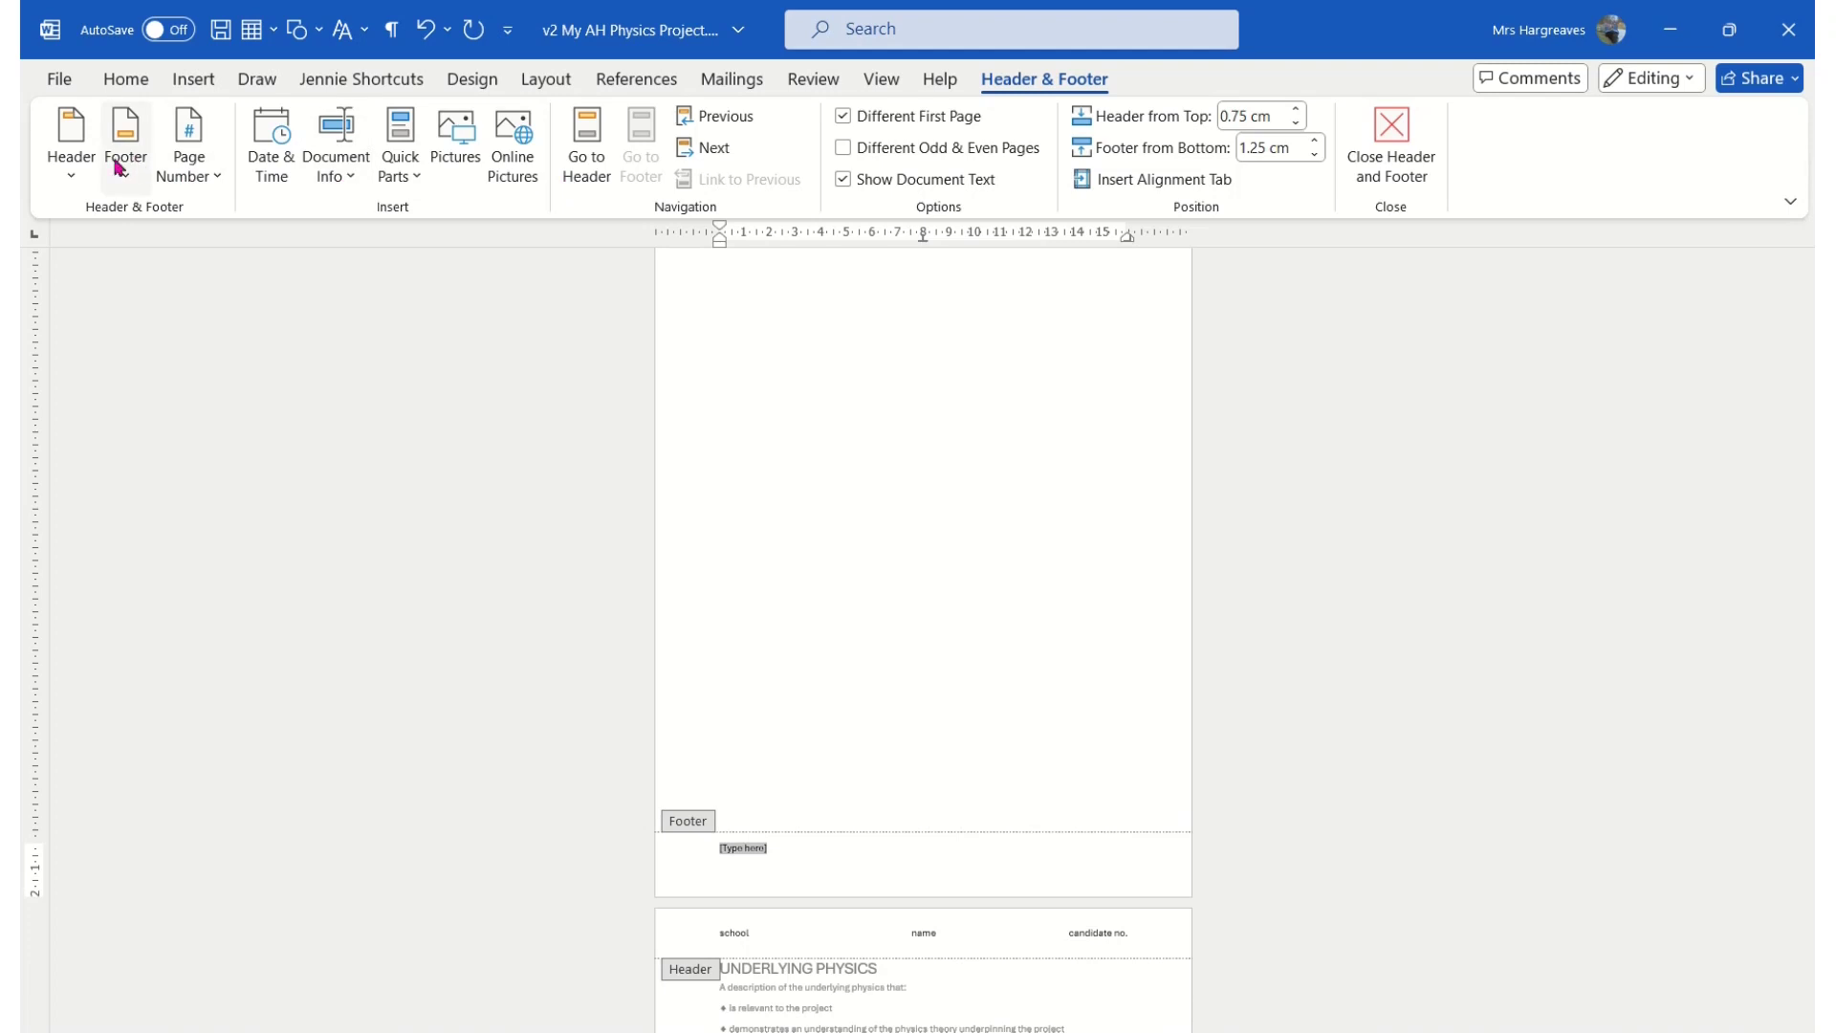
Add centred bottom-of-page numbering in the Bold Numbers 2 style and close the footer
left_click(214, 184)
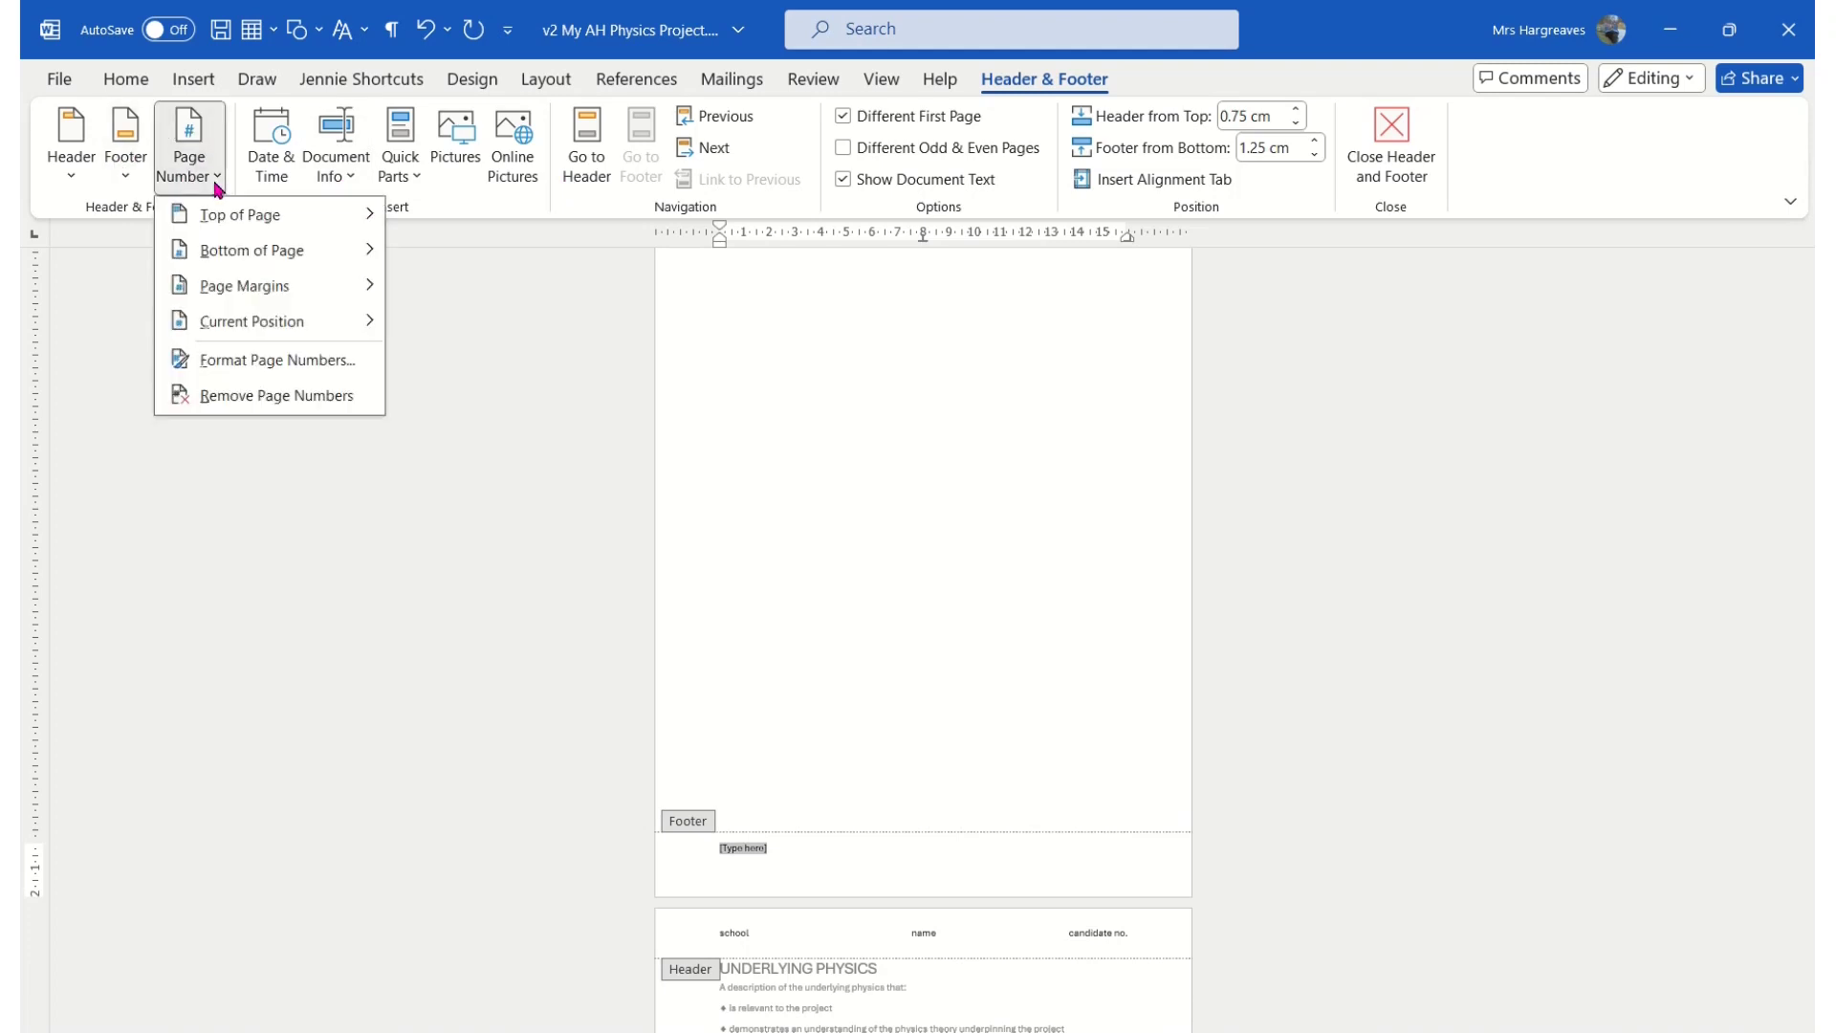
mouse_move(239, 246)
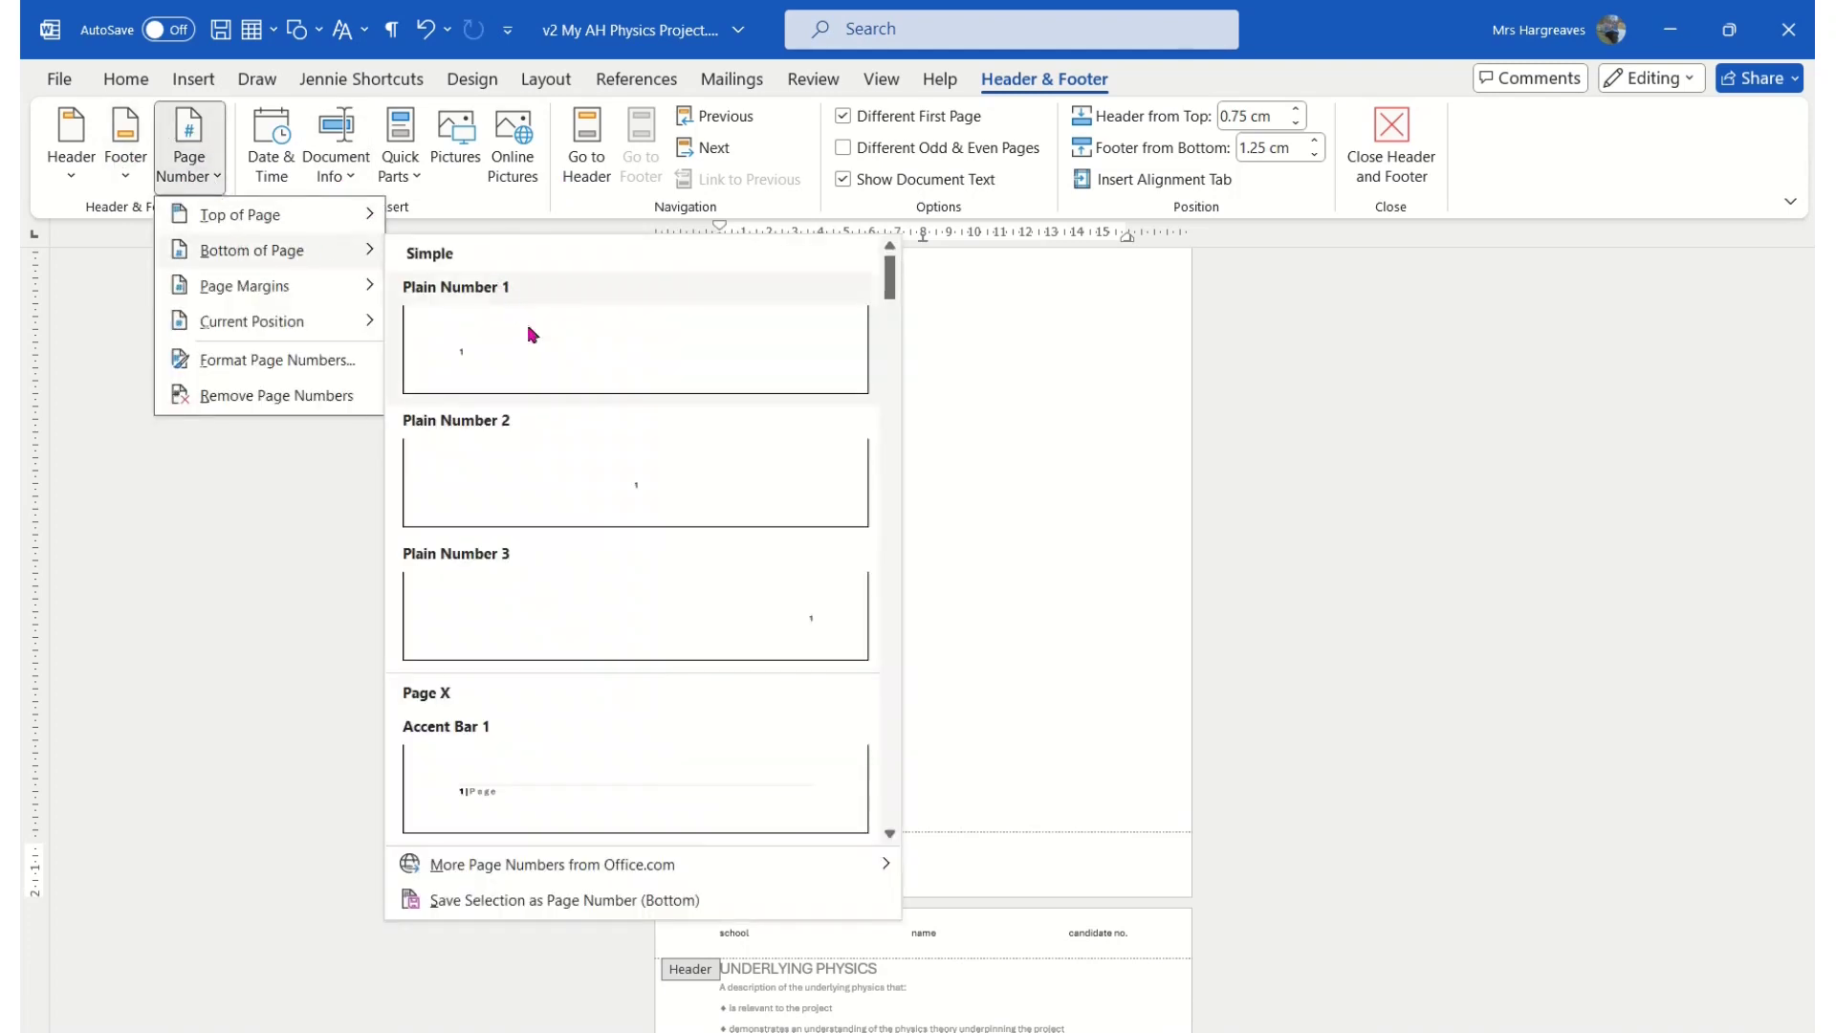
scroll(584, 371, "down", 3)
scroll(583, 371, "down", 10)
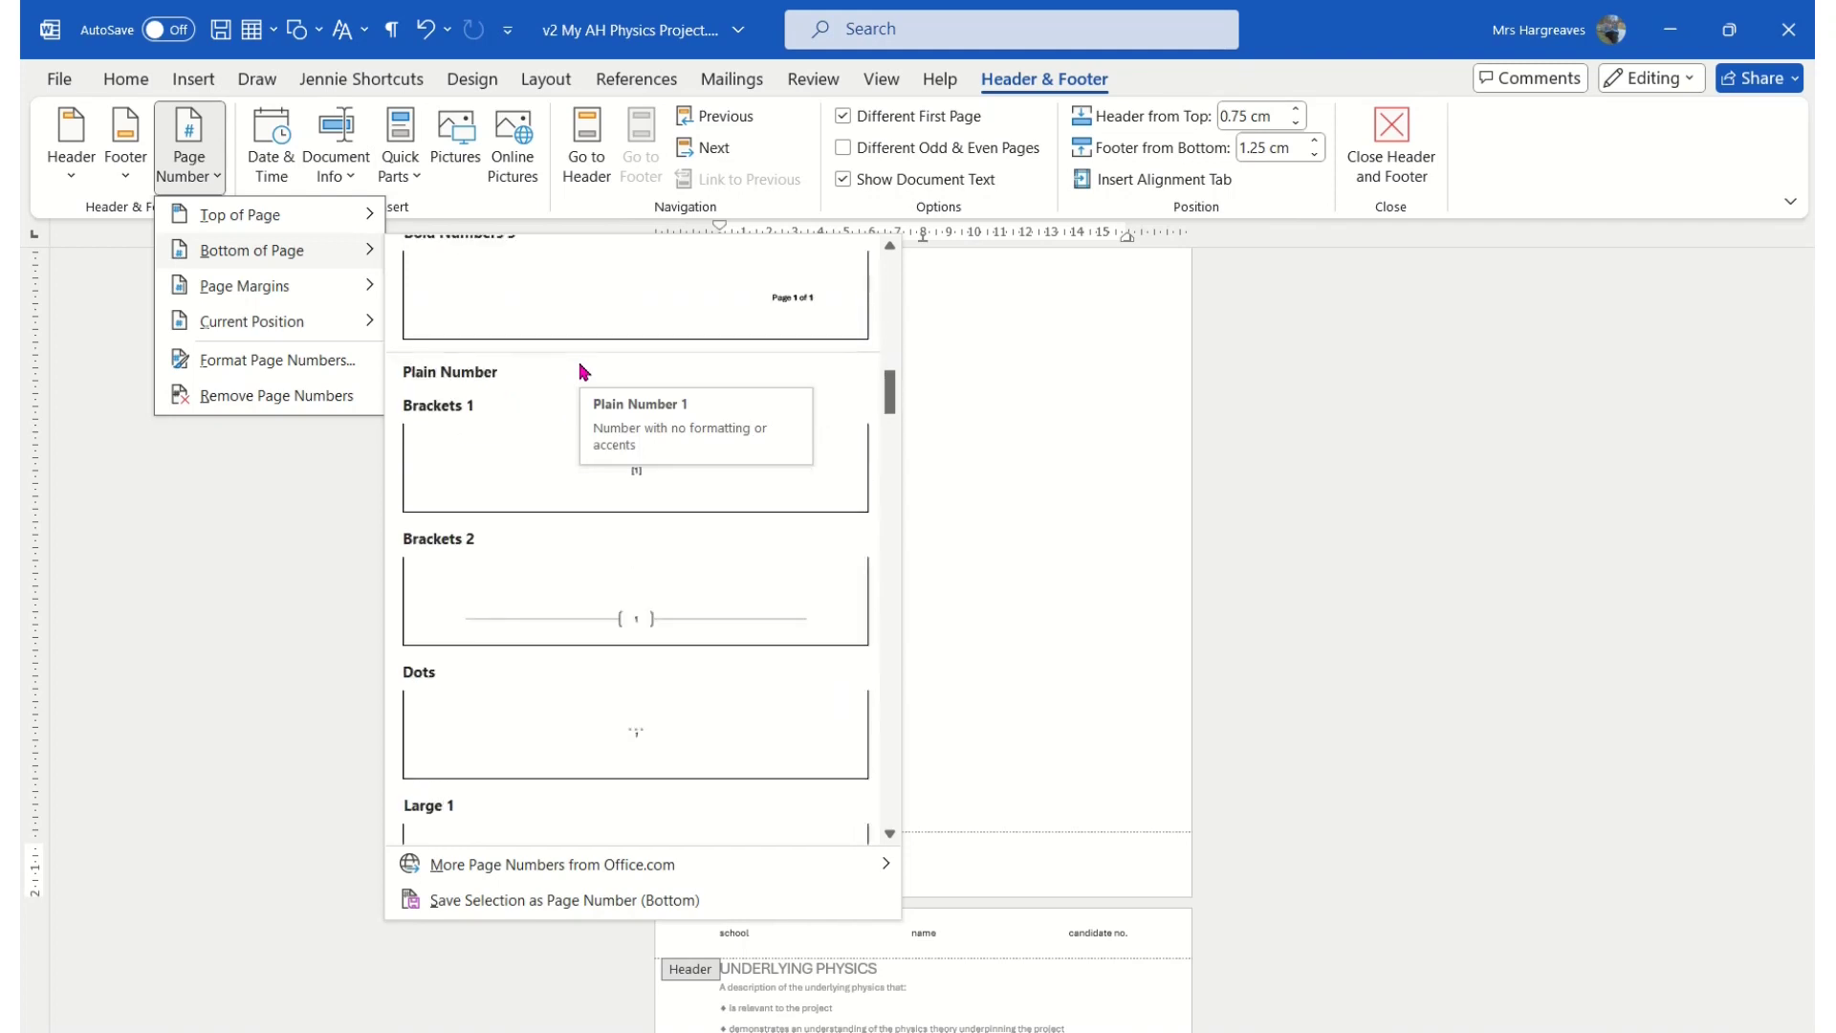
scroll(579, 377, "down", 5)
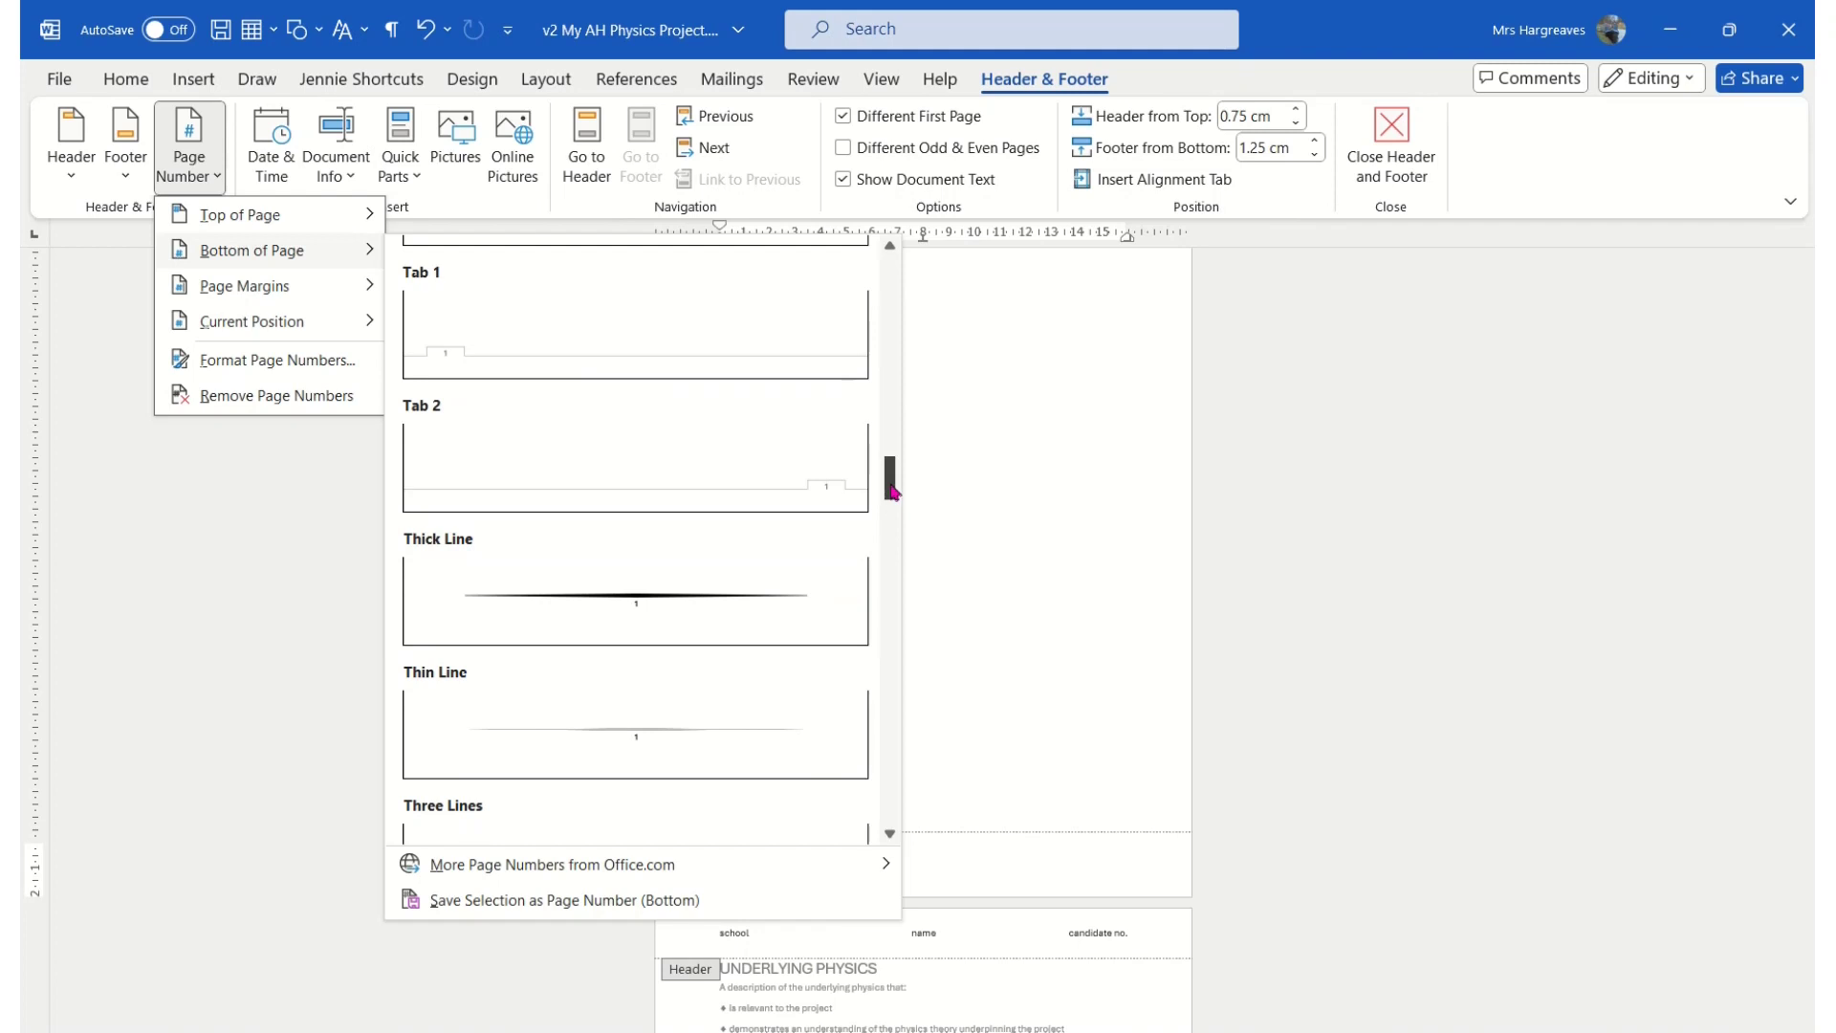
left_click_drag(889, 475, 861, 393)
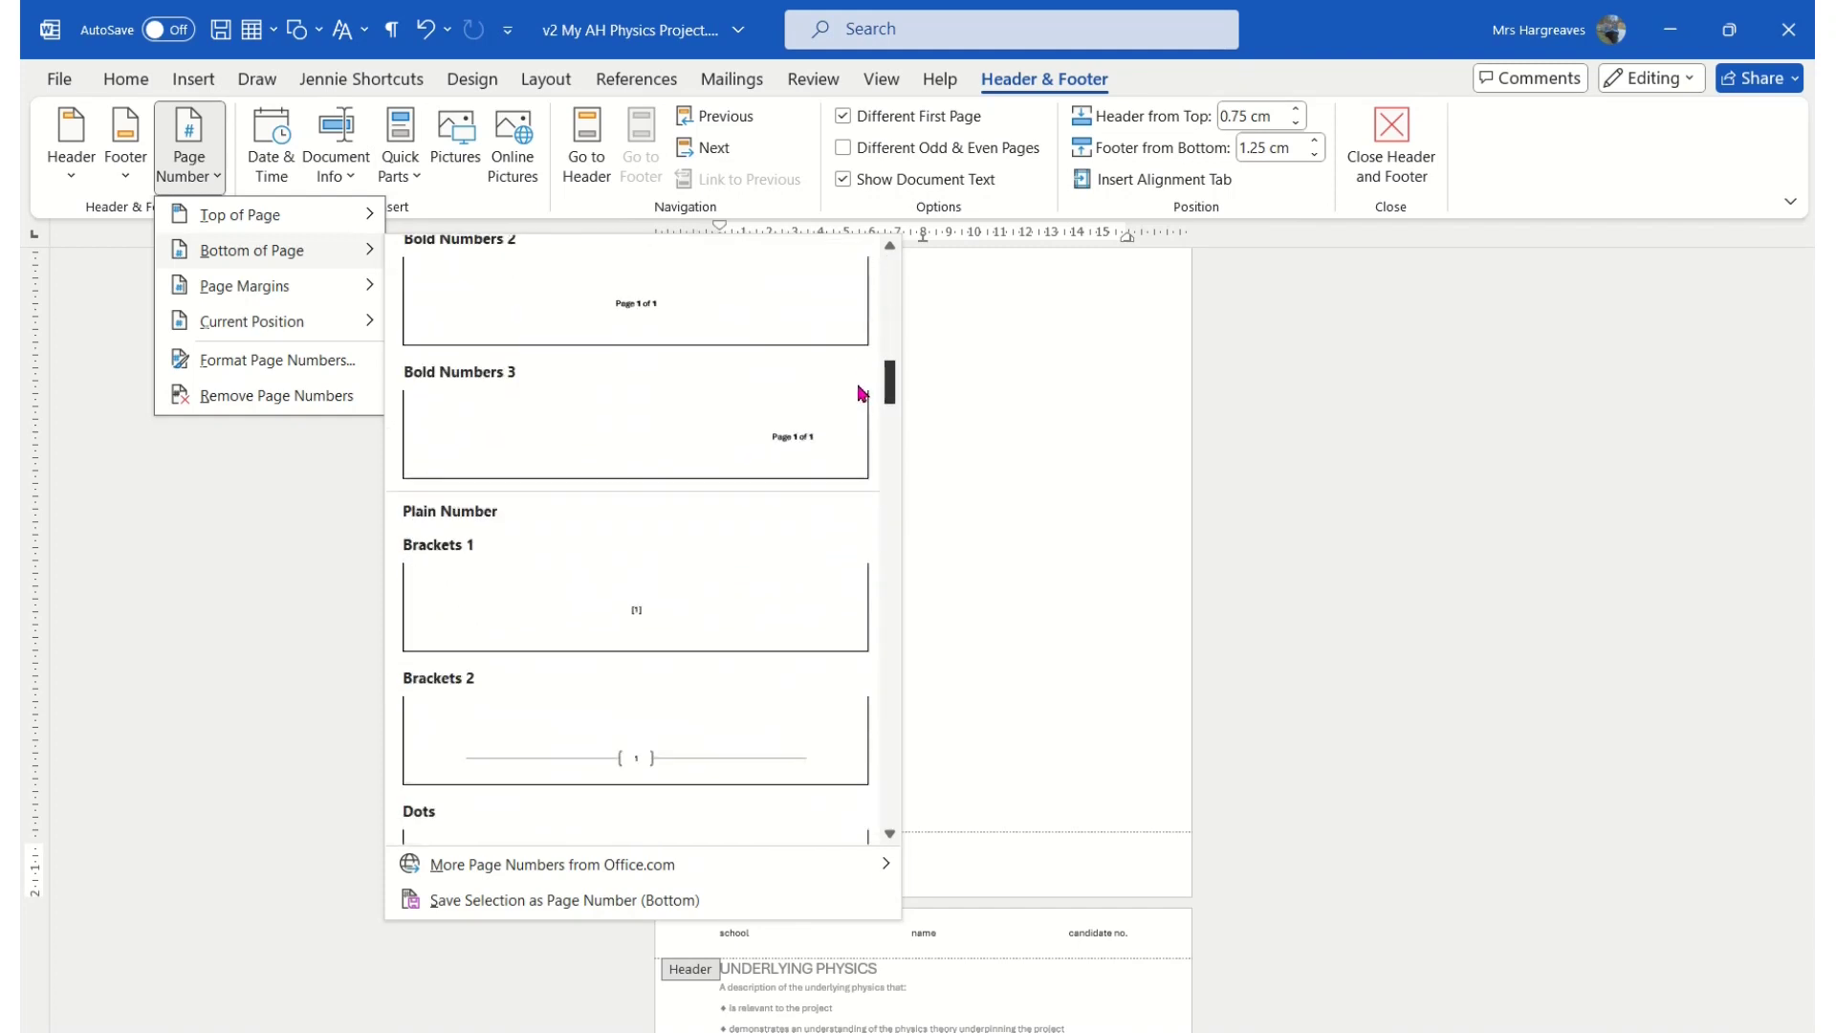
left_click(640, 317)
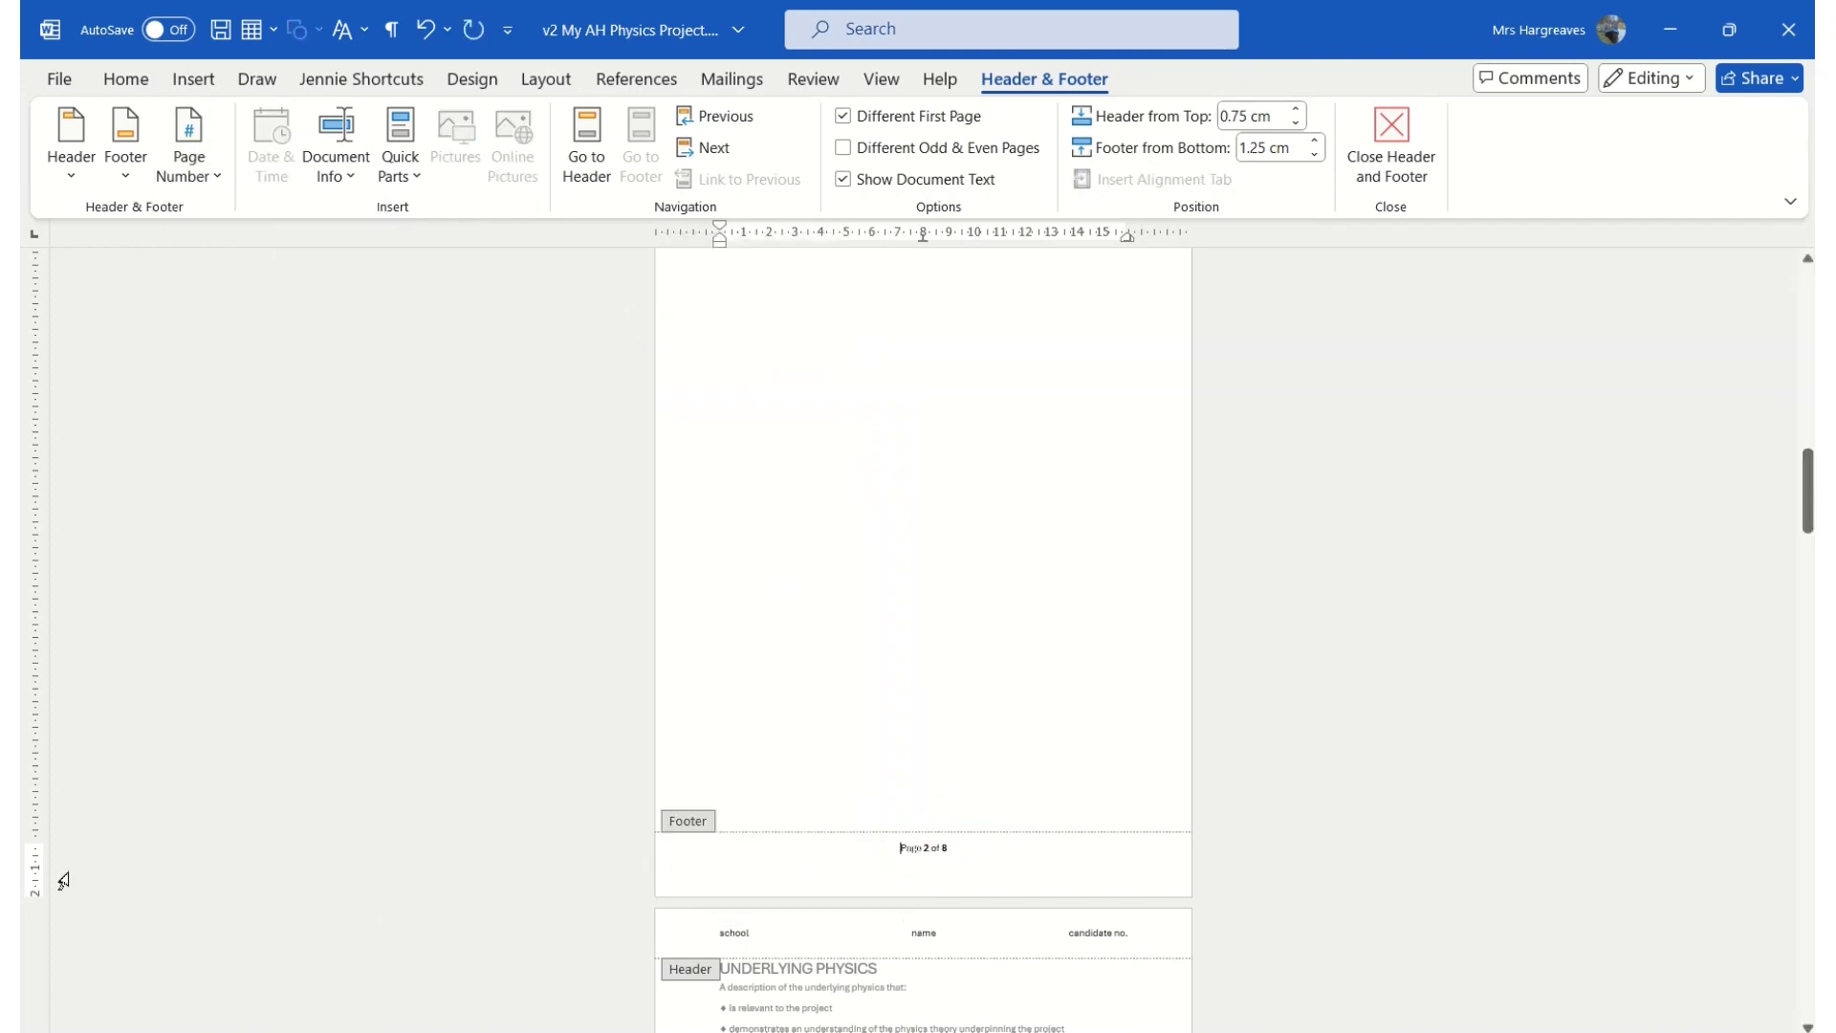
mouse_move(28, 848)
left_mouse_down()
mouse_move(28, 874)
mouse_move(28, 850)
left_mouse_up()
key("Escape")
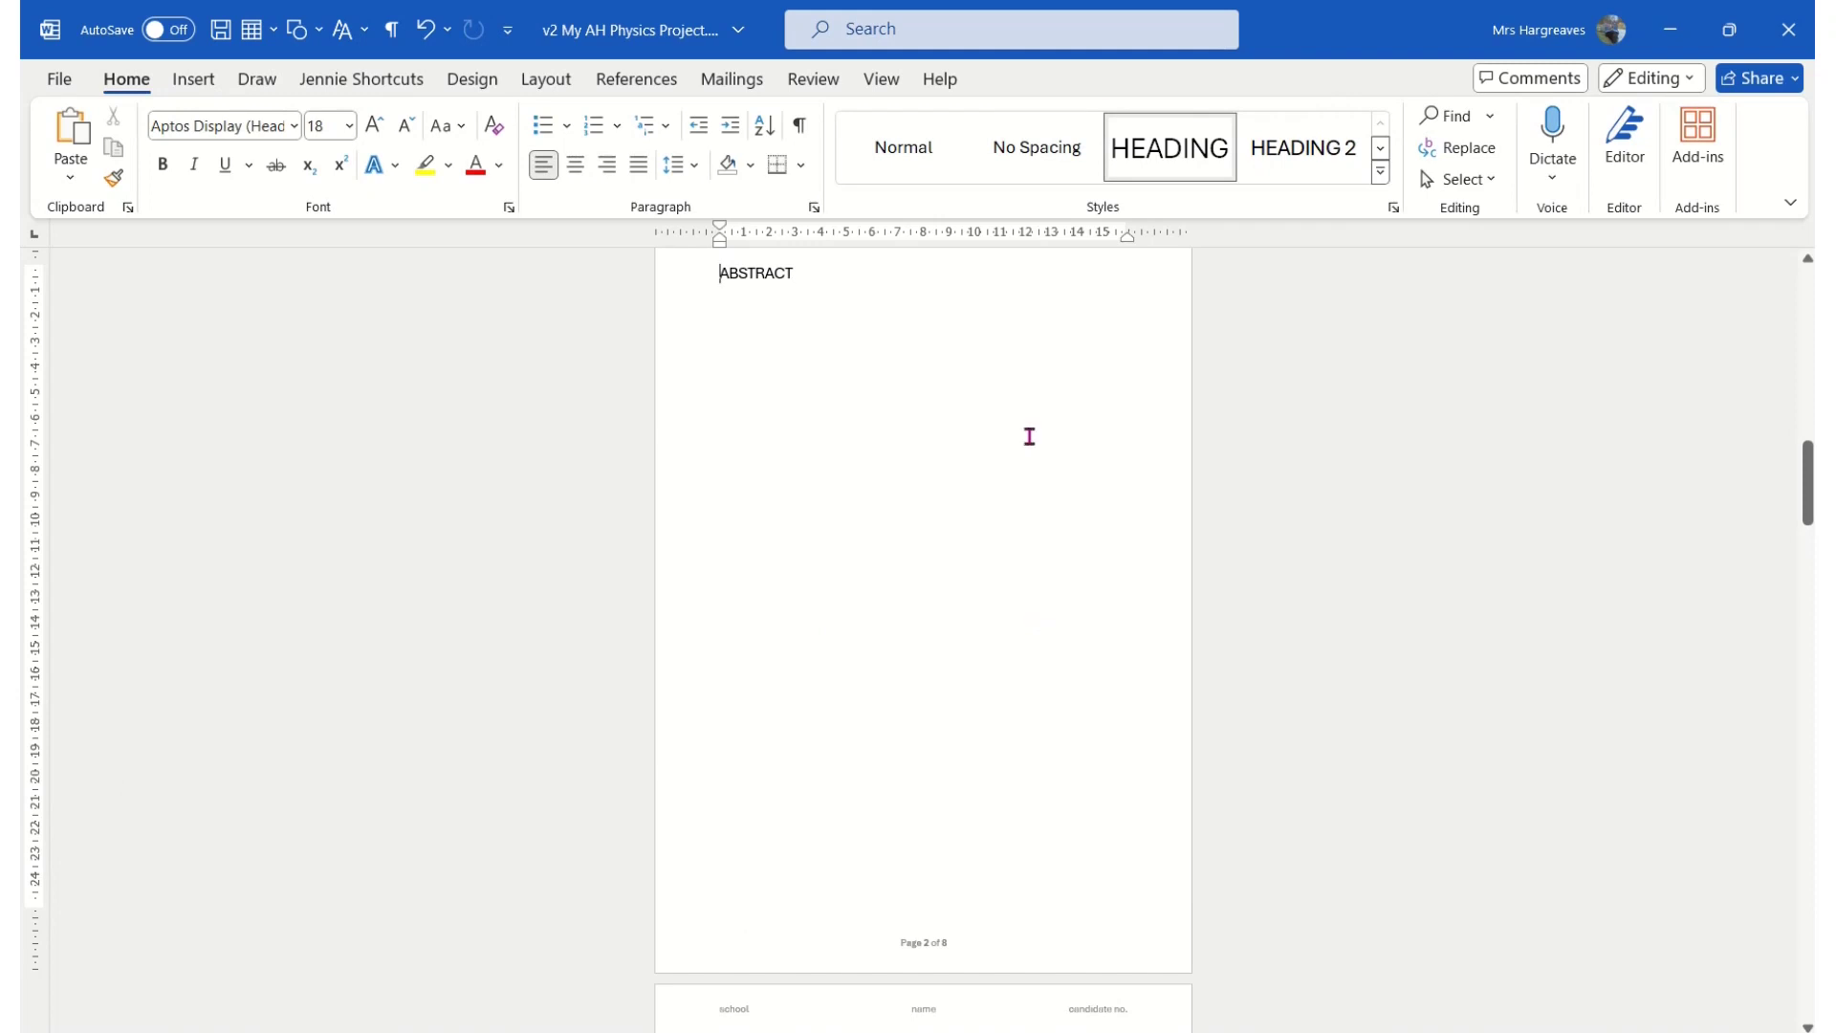
Return to the CONTENTS page and update the entire table of contents again
scroll(1029, 435, "down", 2)
scroll(1042, 572, "up", 5)
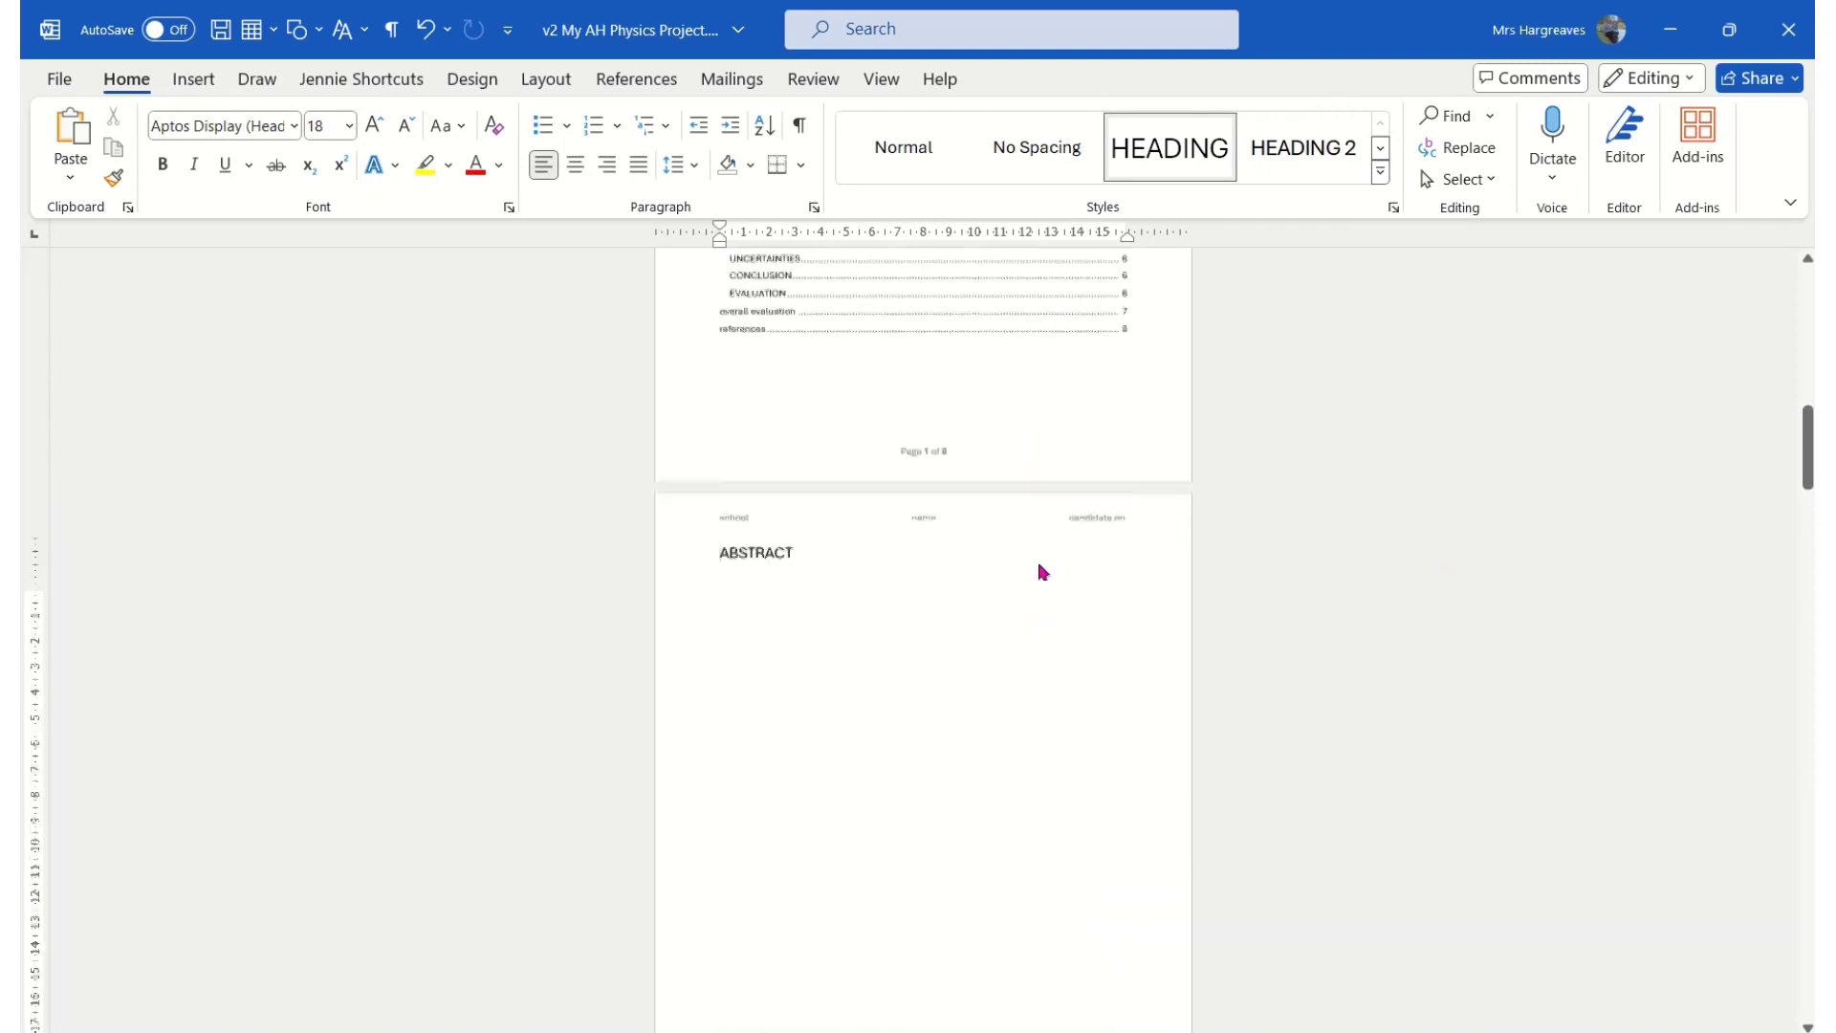
scroll(1042, 572, "up", 7)
left_click(778, 536)
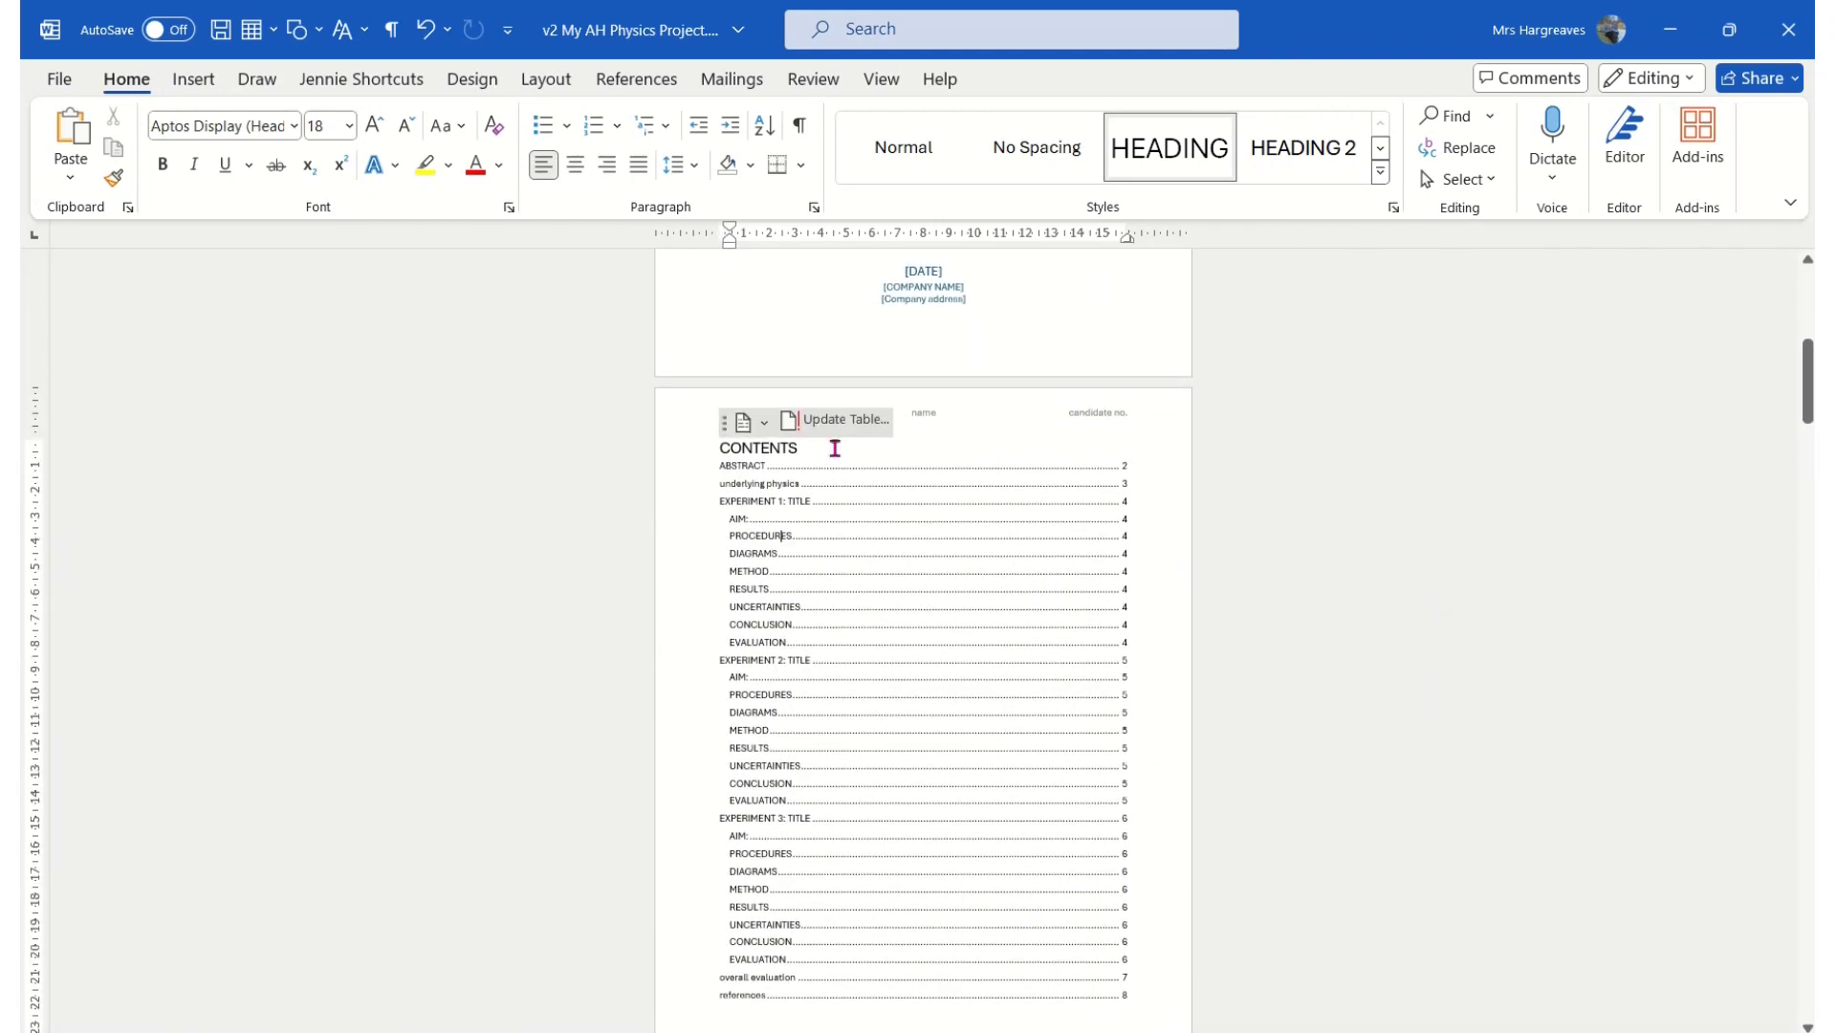
left_click(845, 420)
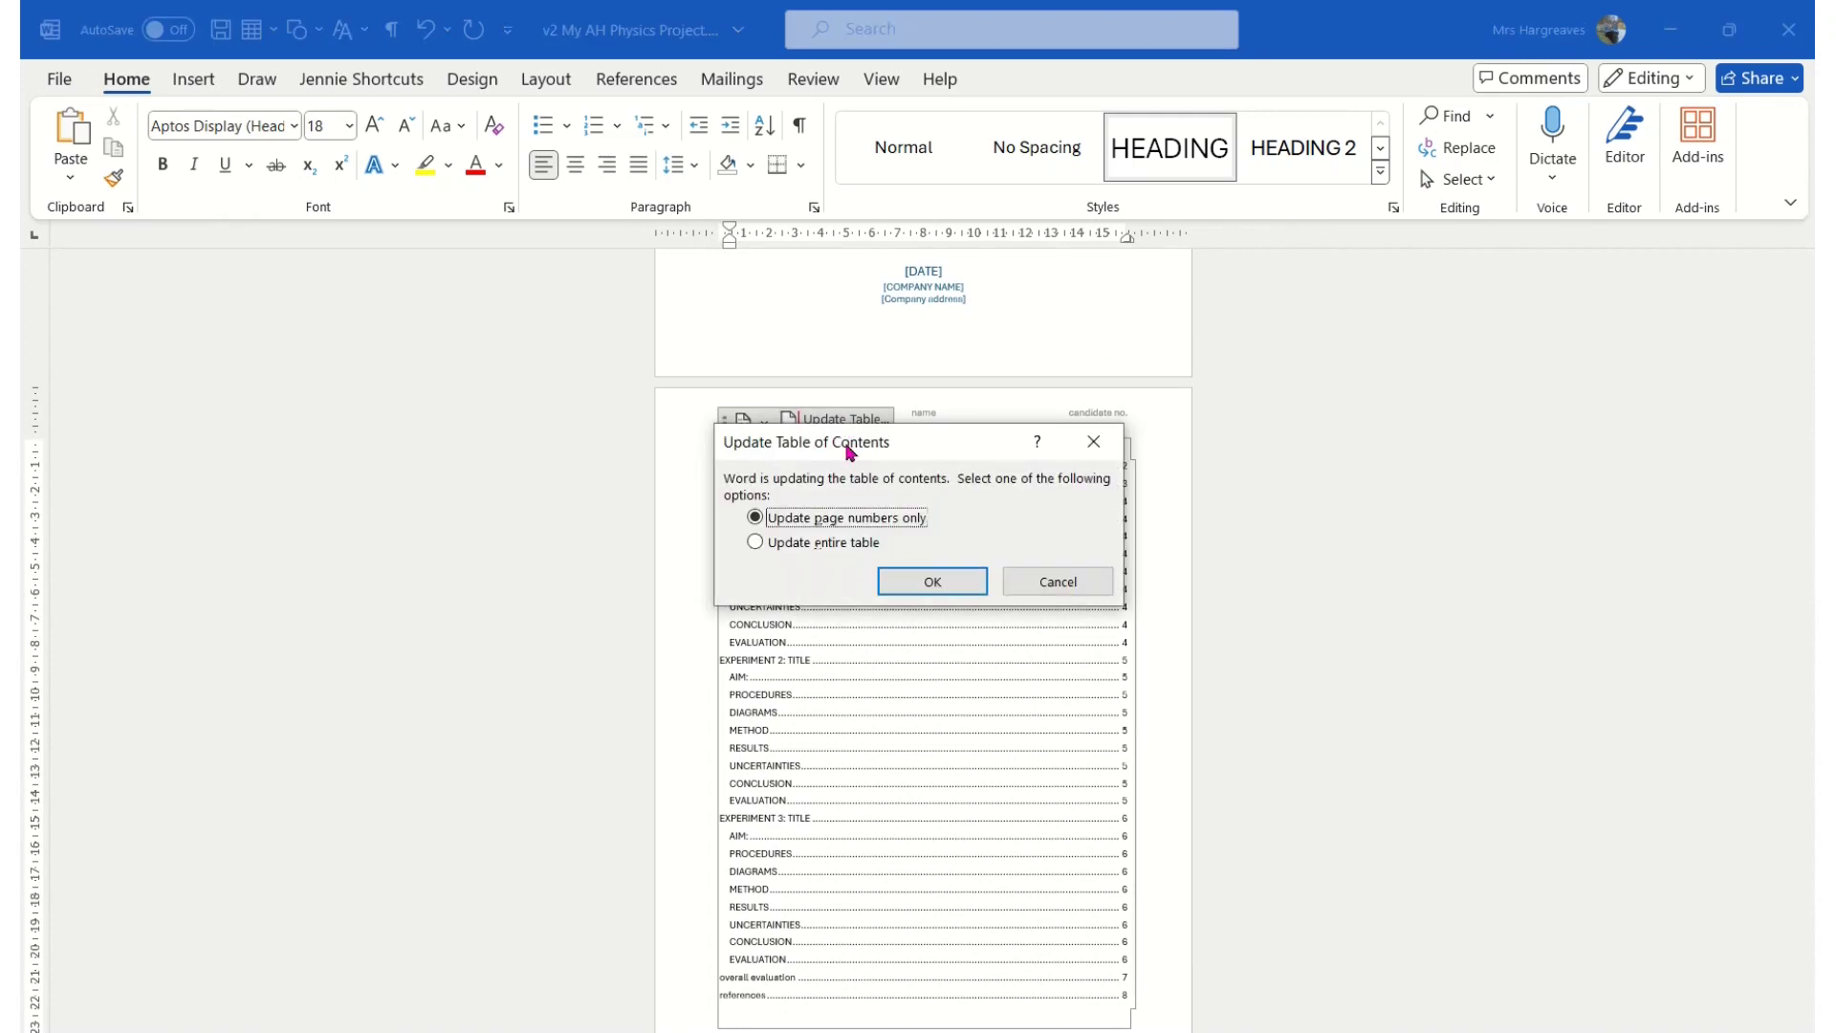
left_click(755, 542)
left_click(932, 580)
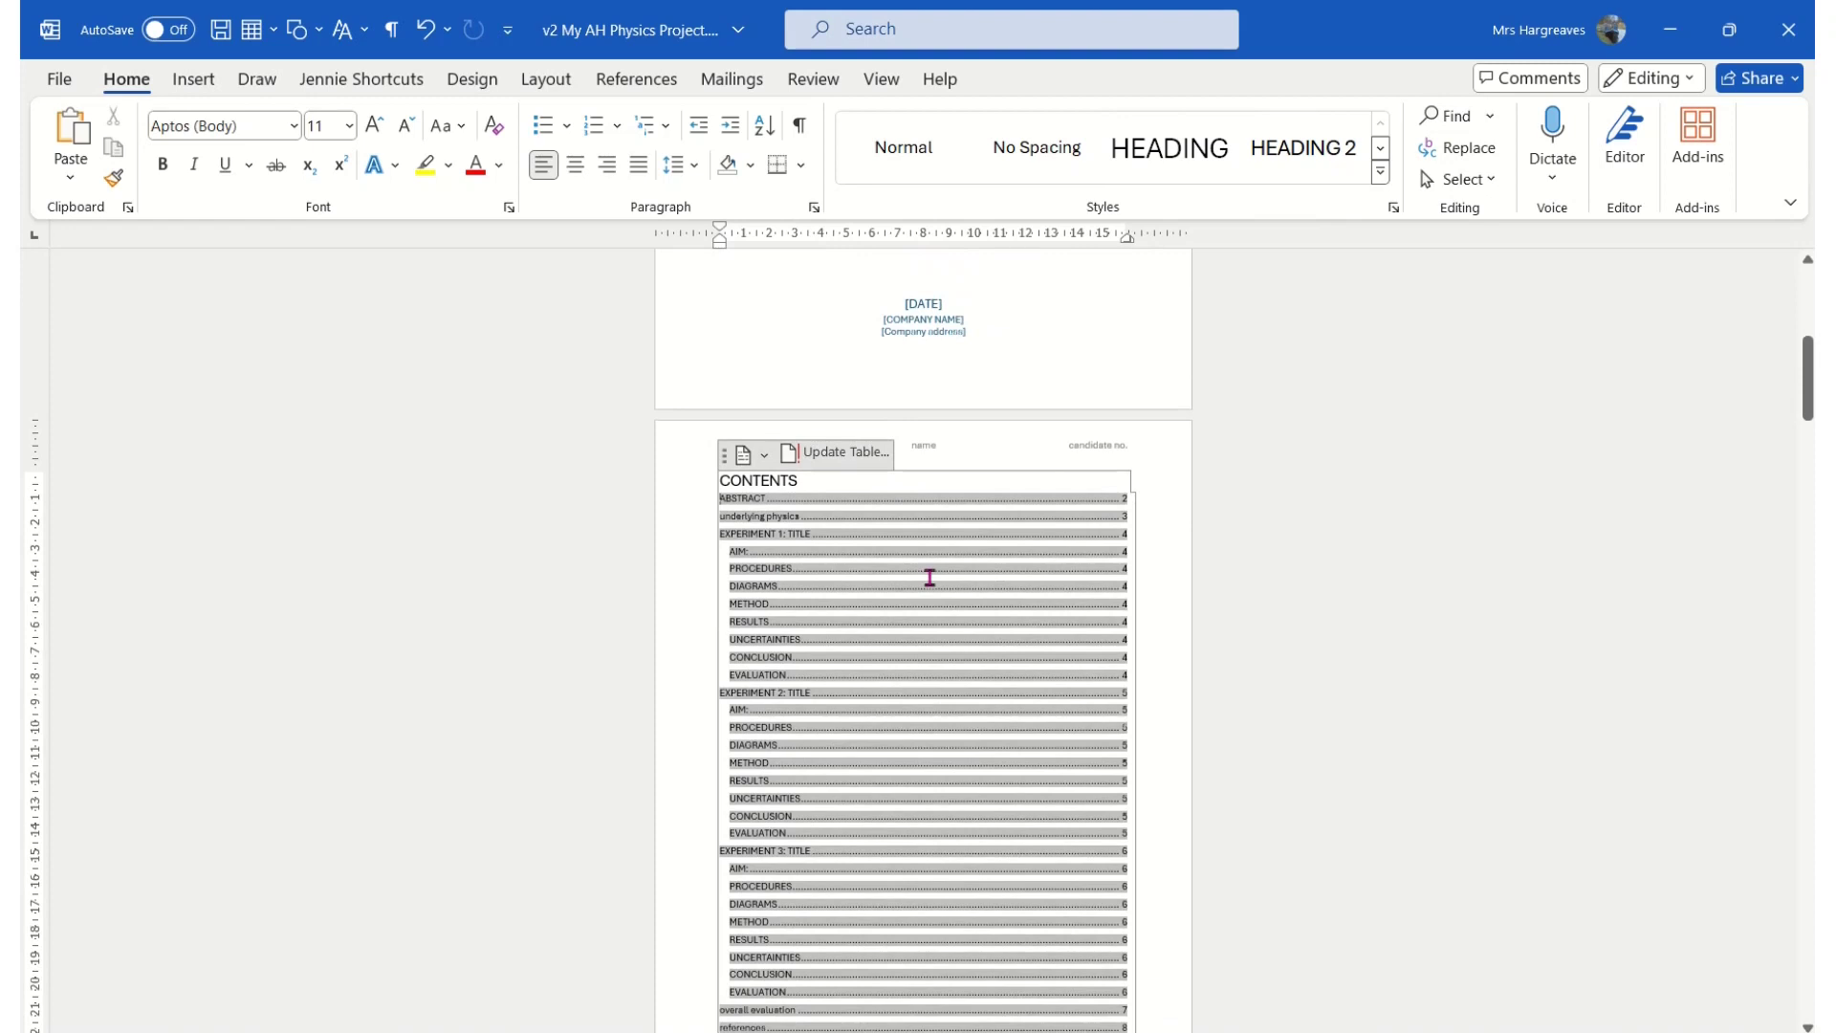
scroll(930, 577, "up", 10)
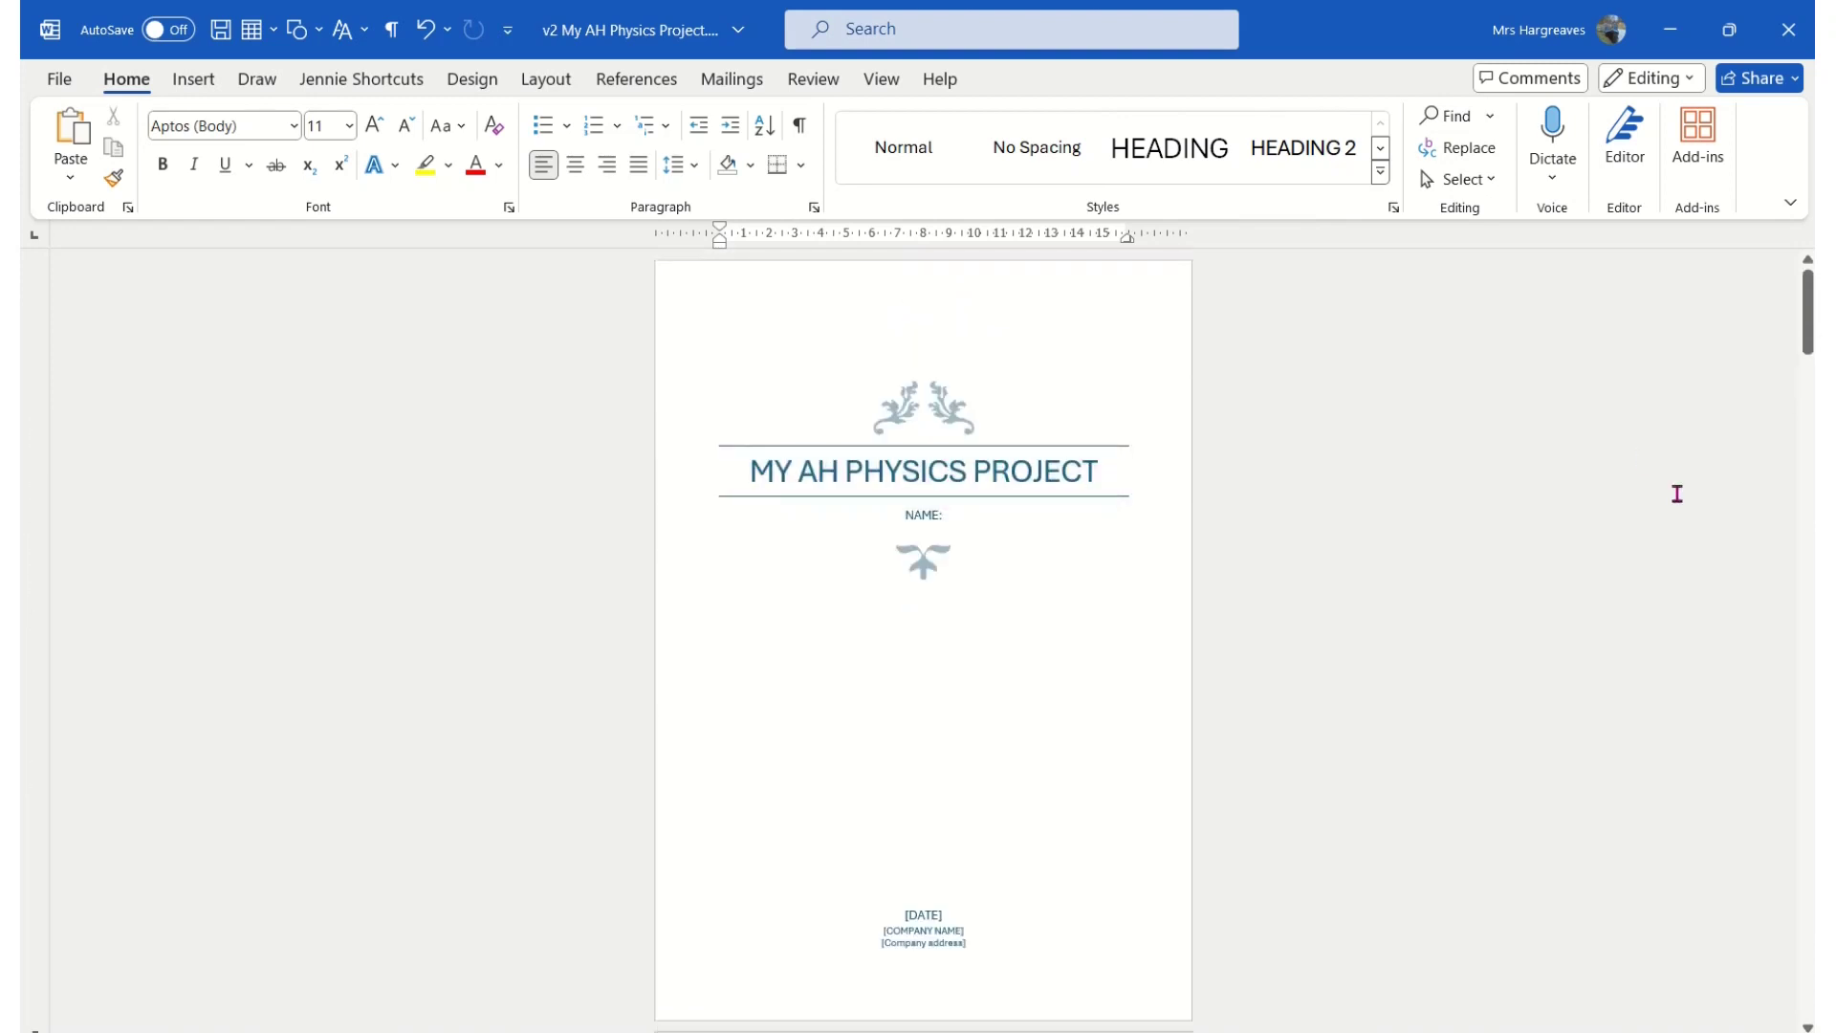
Review the sections and mark allocations in the PDF's Summary table in Edge, then switch back to the Word document
key("alt+Tab")
scroll(829, 583, "up", 10)
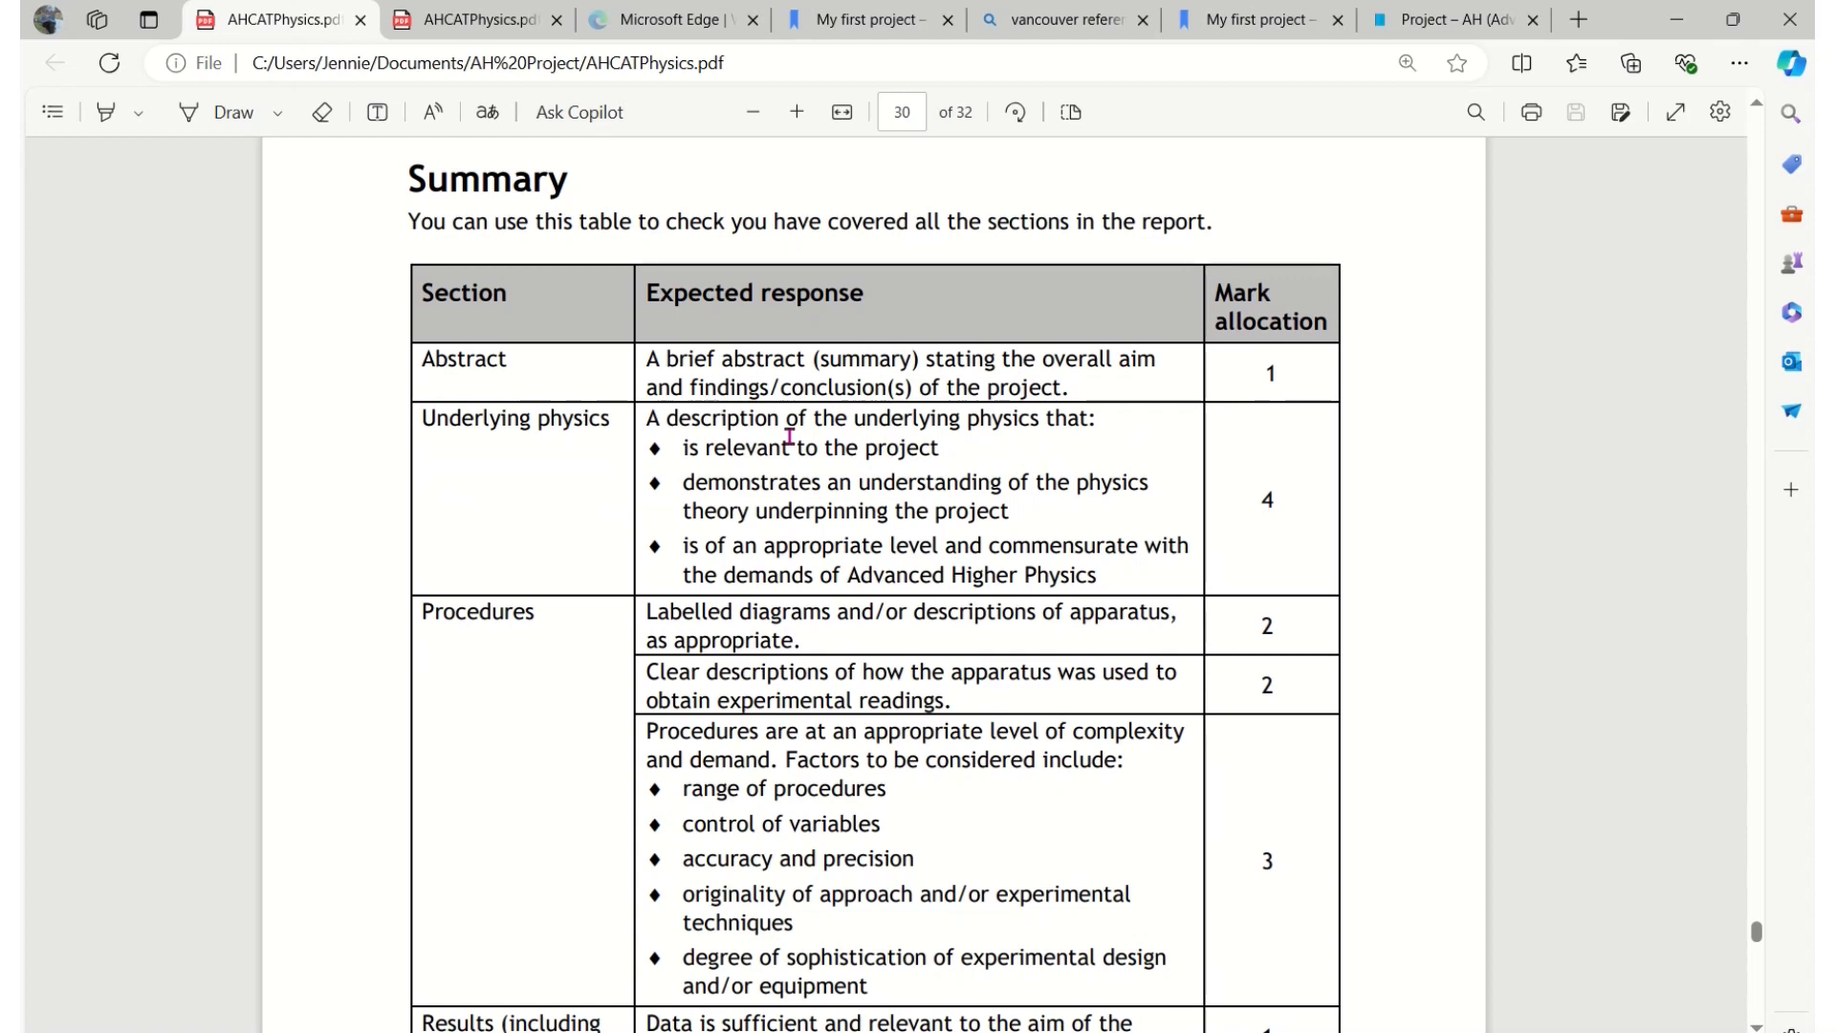
scroll(789, 437, "down", 3)
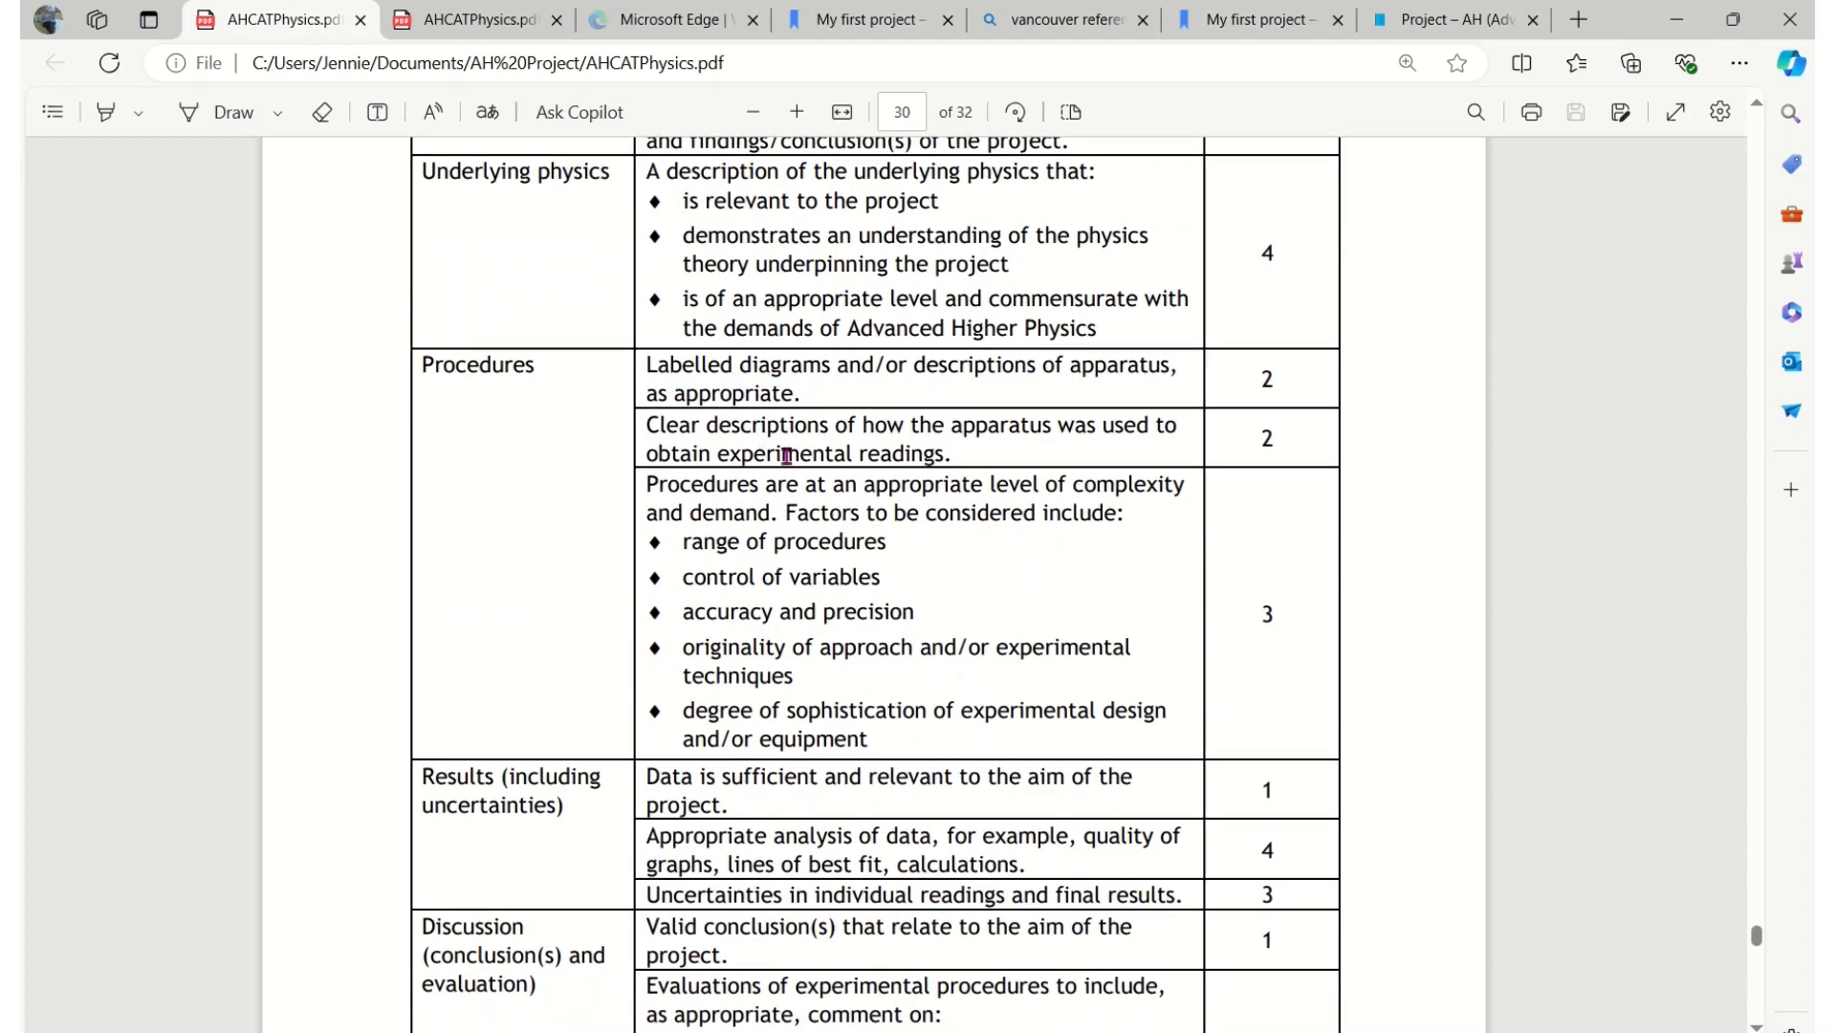
scroll(783, 476, "down", 3)
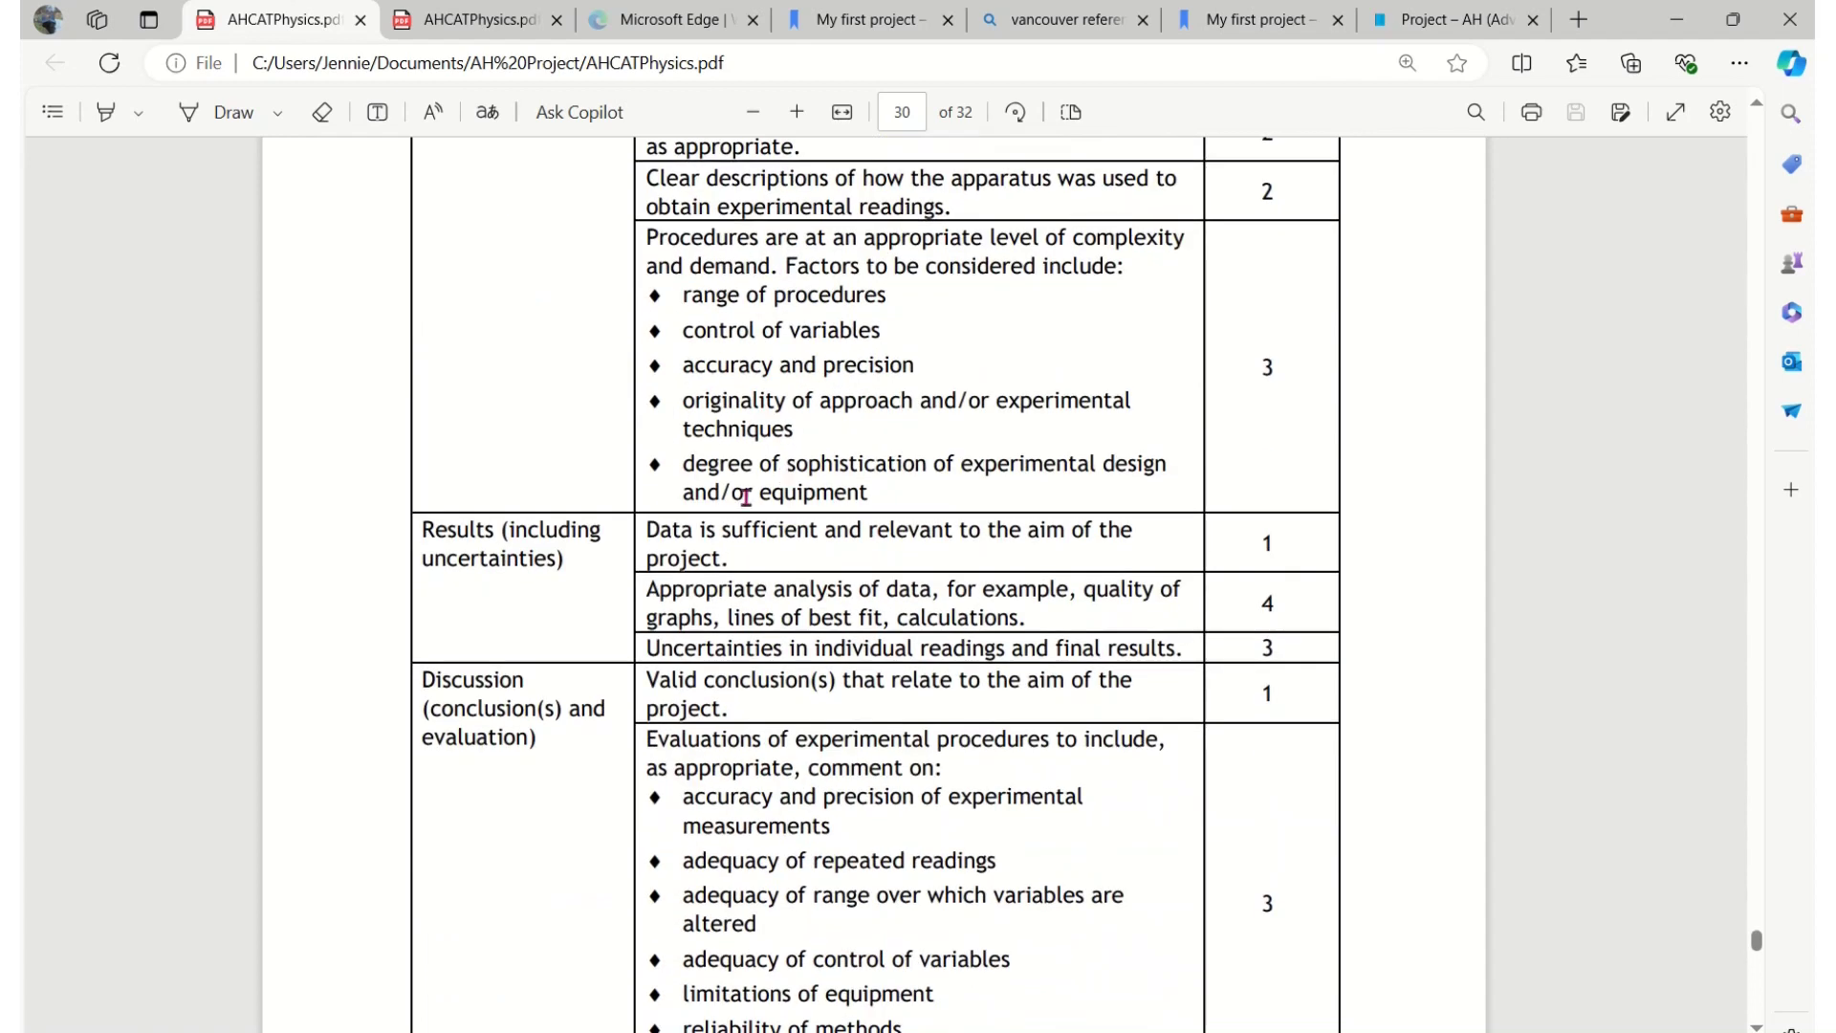
scroll(742, 537, "down", 3)
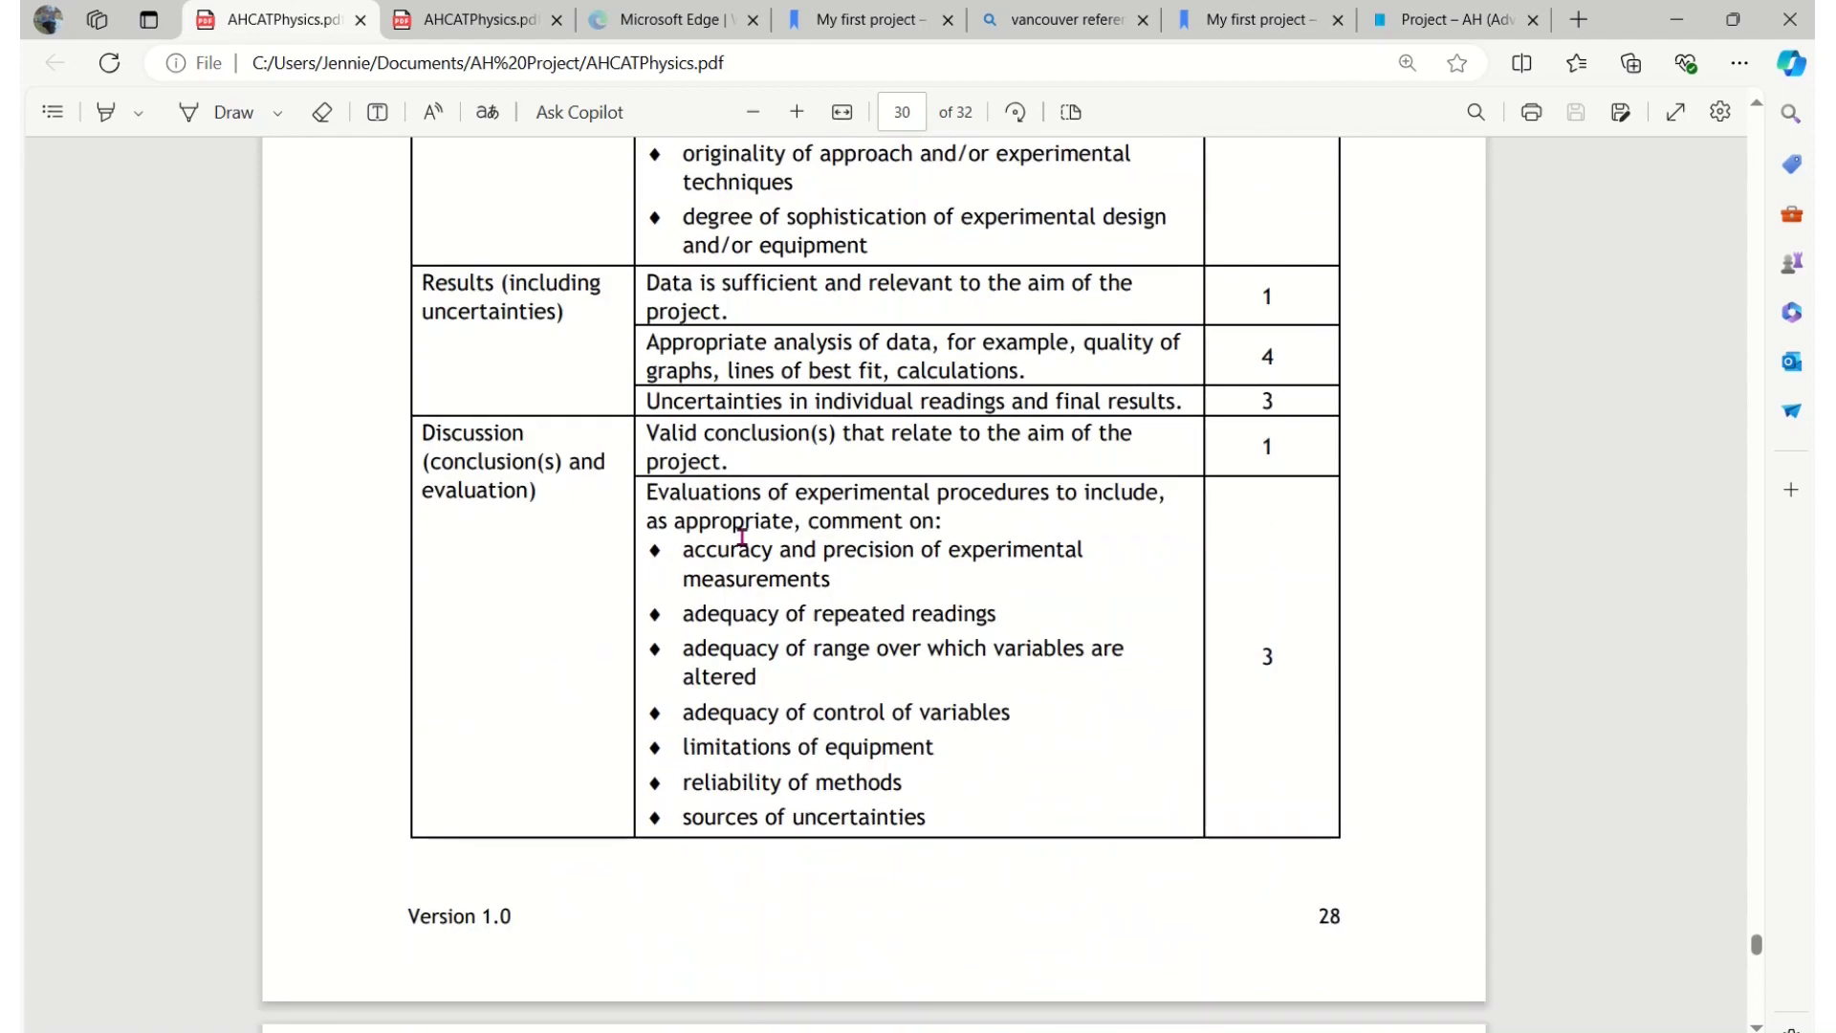
scroll(734, 531, "down", 12)
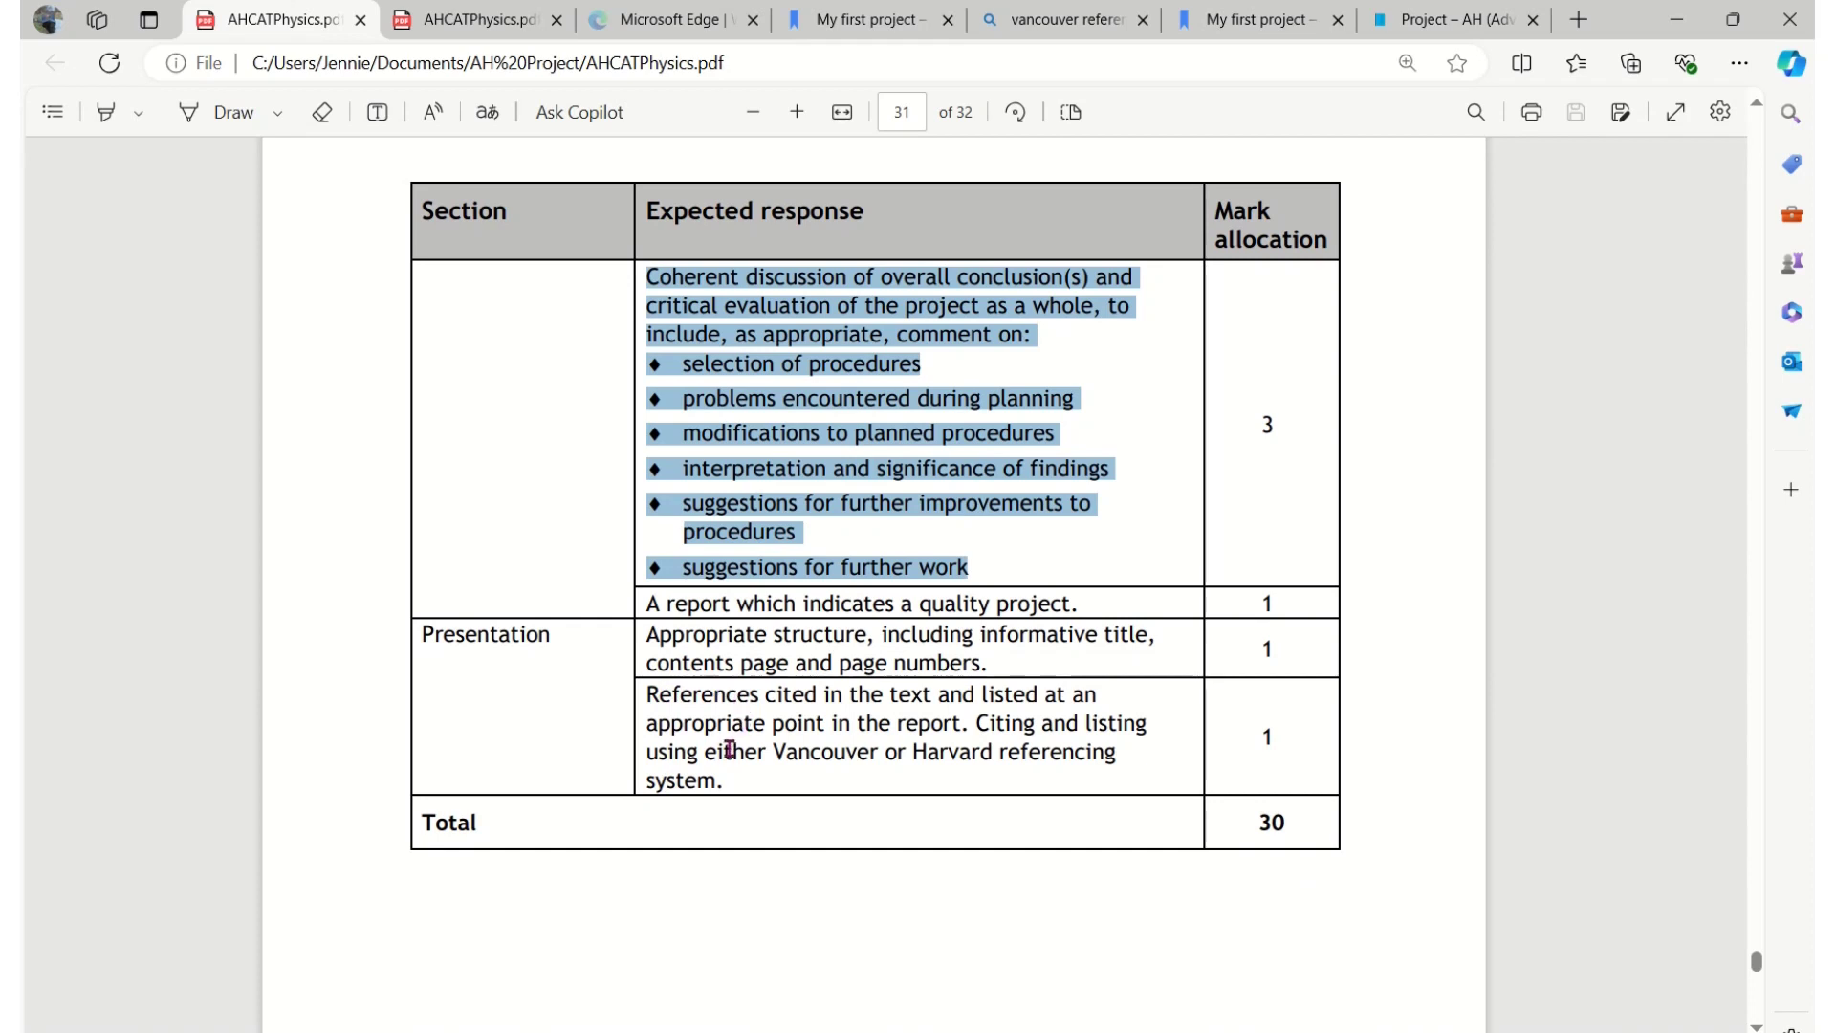
scroll(729, 737, "up", 10)
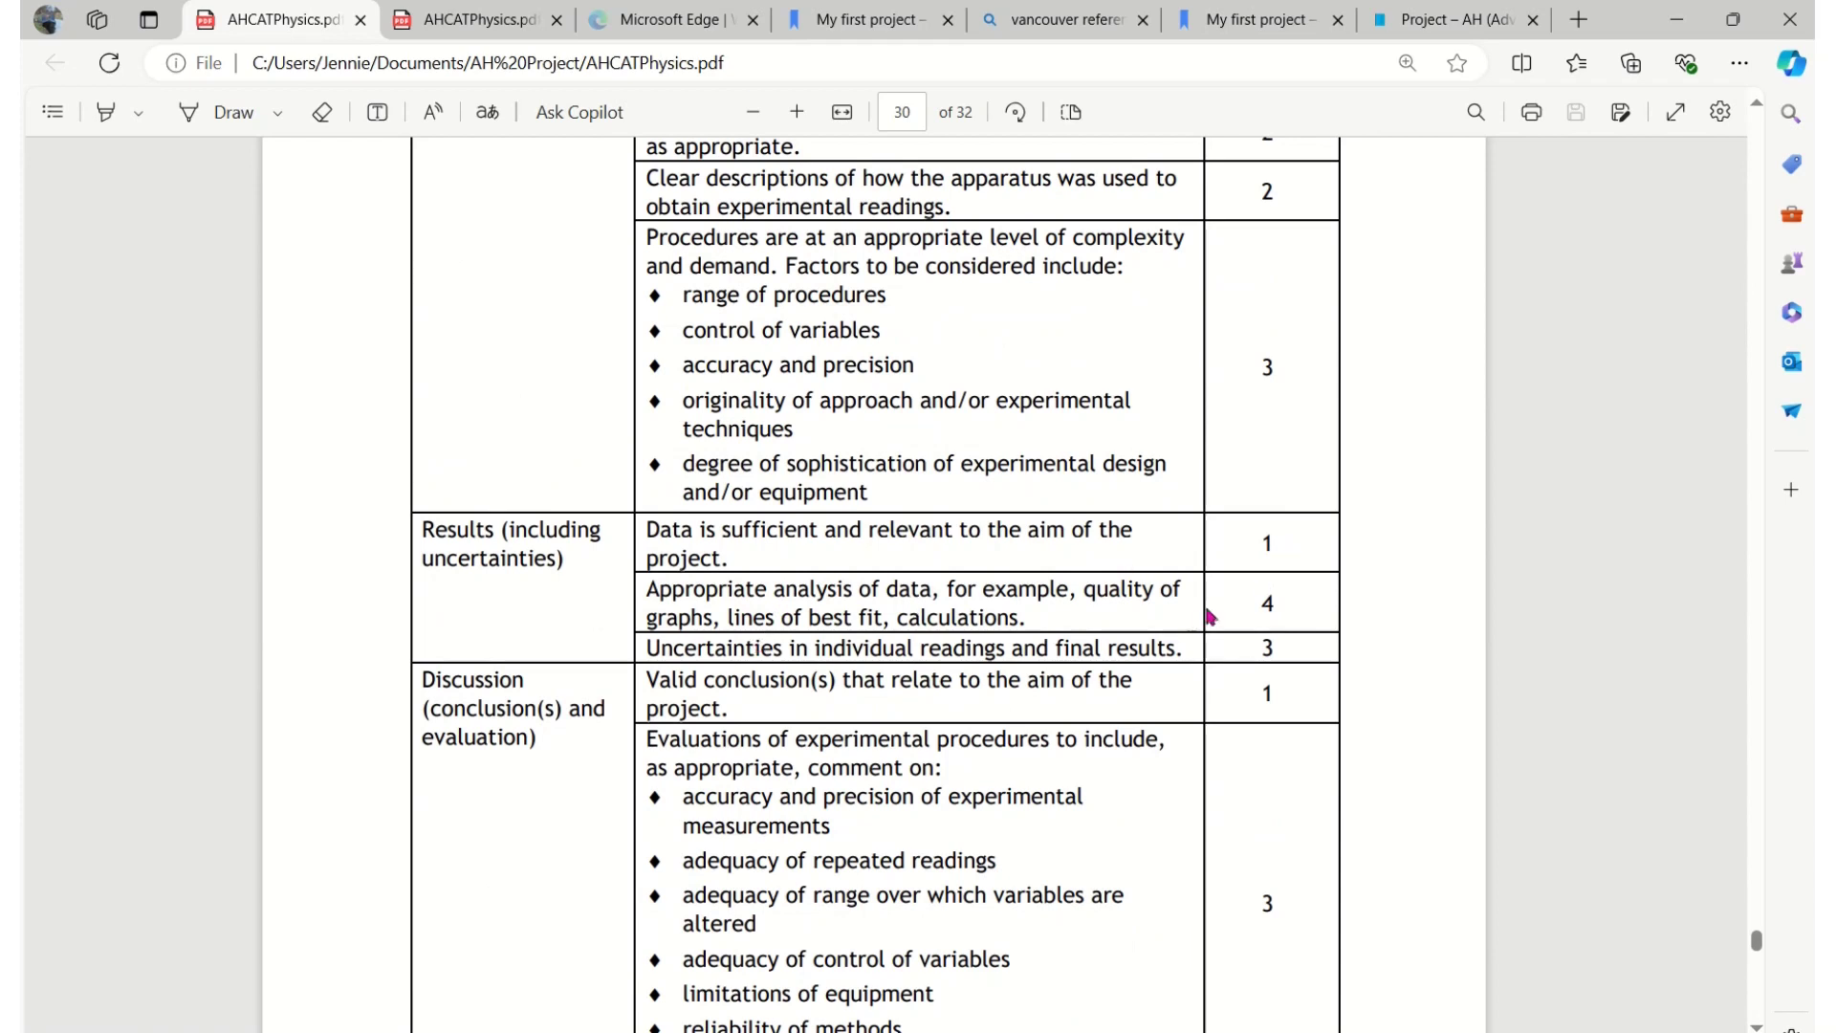
scroll(1576, 519, "down", 4)
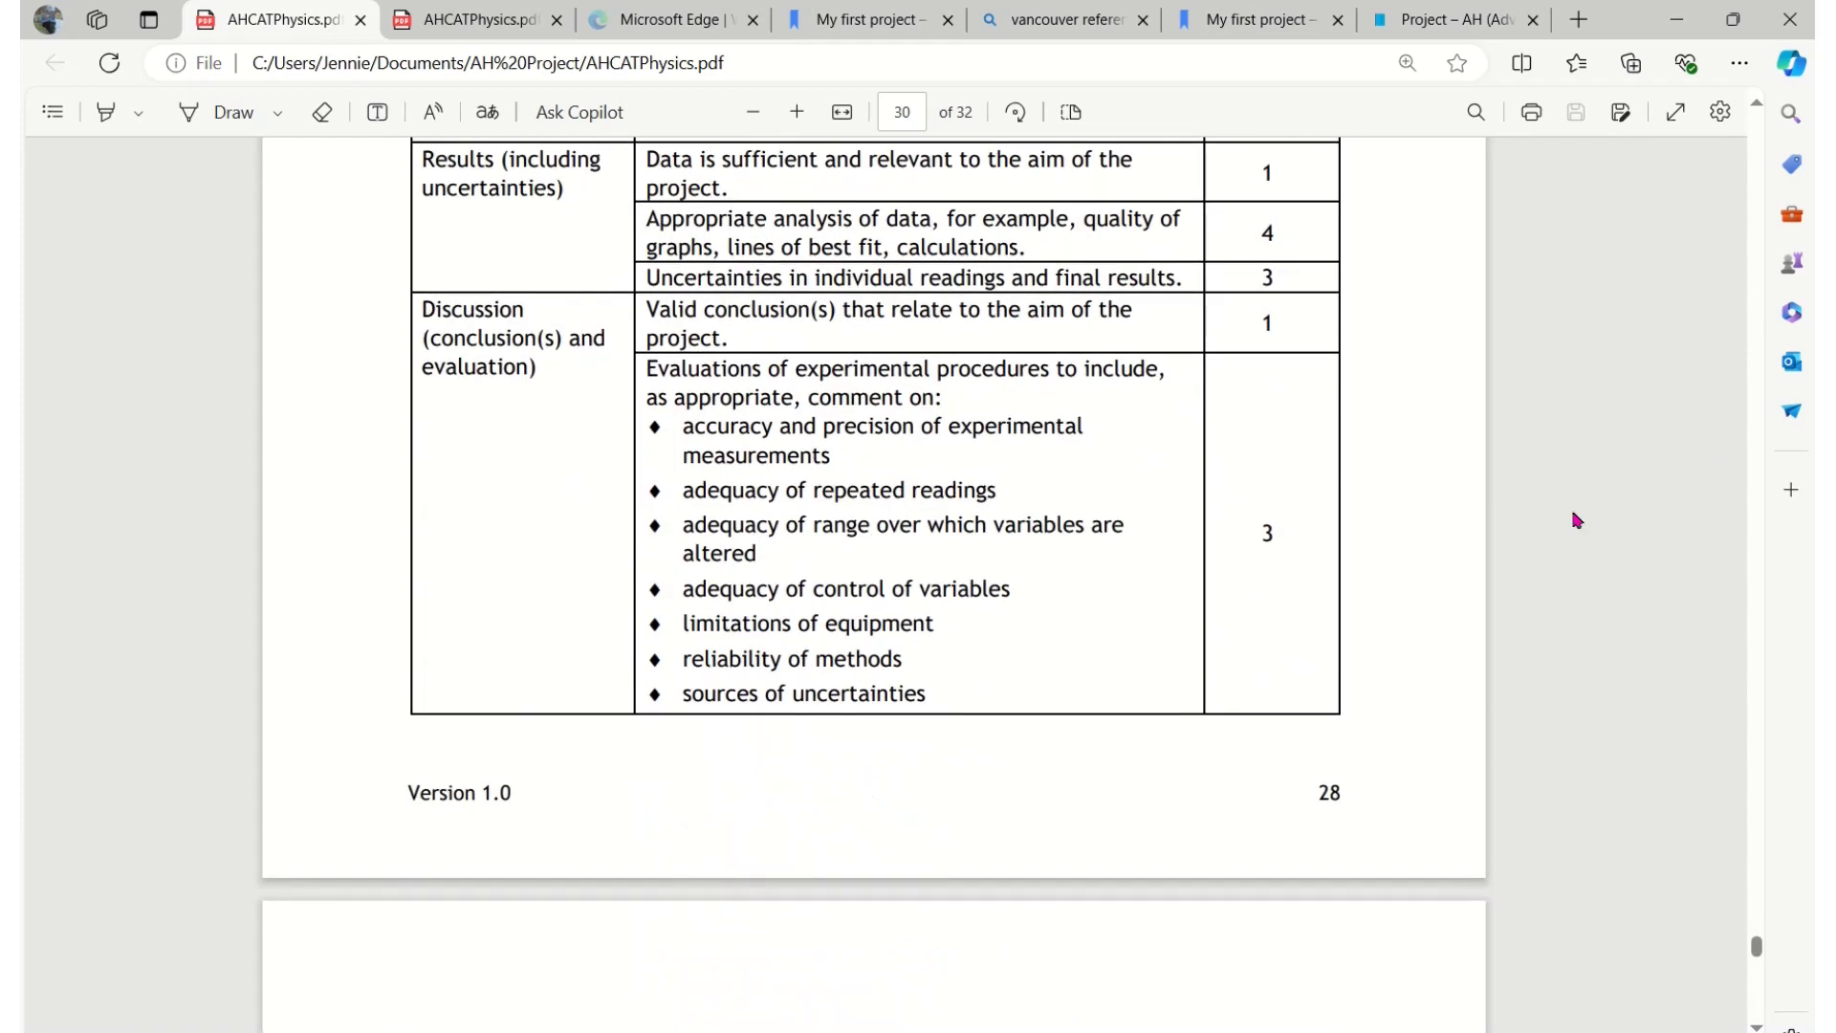
key("alt+Tab")
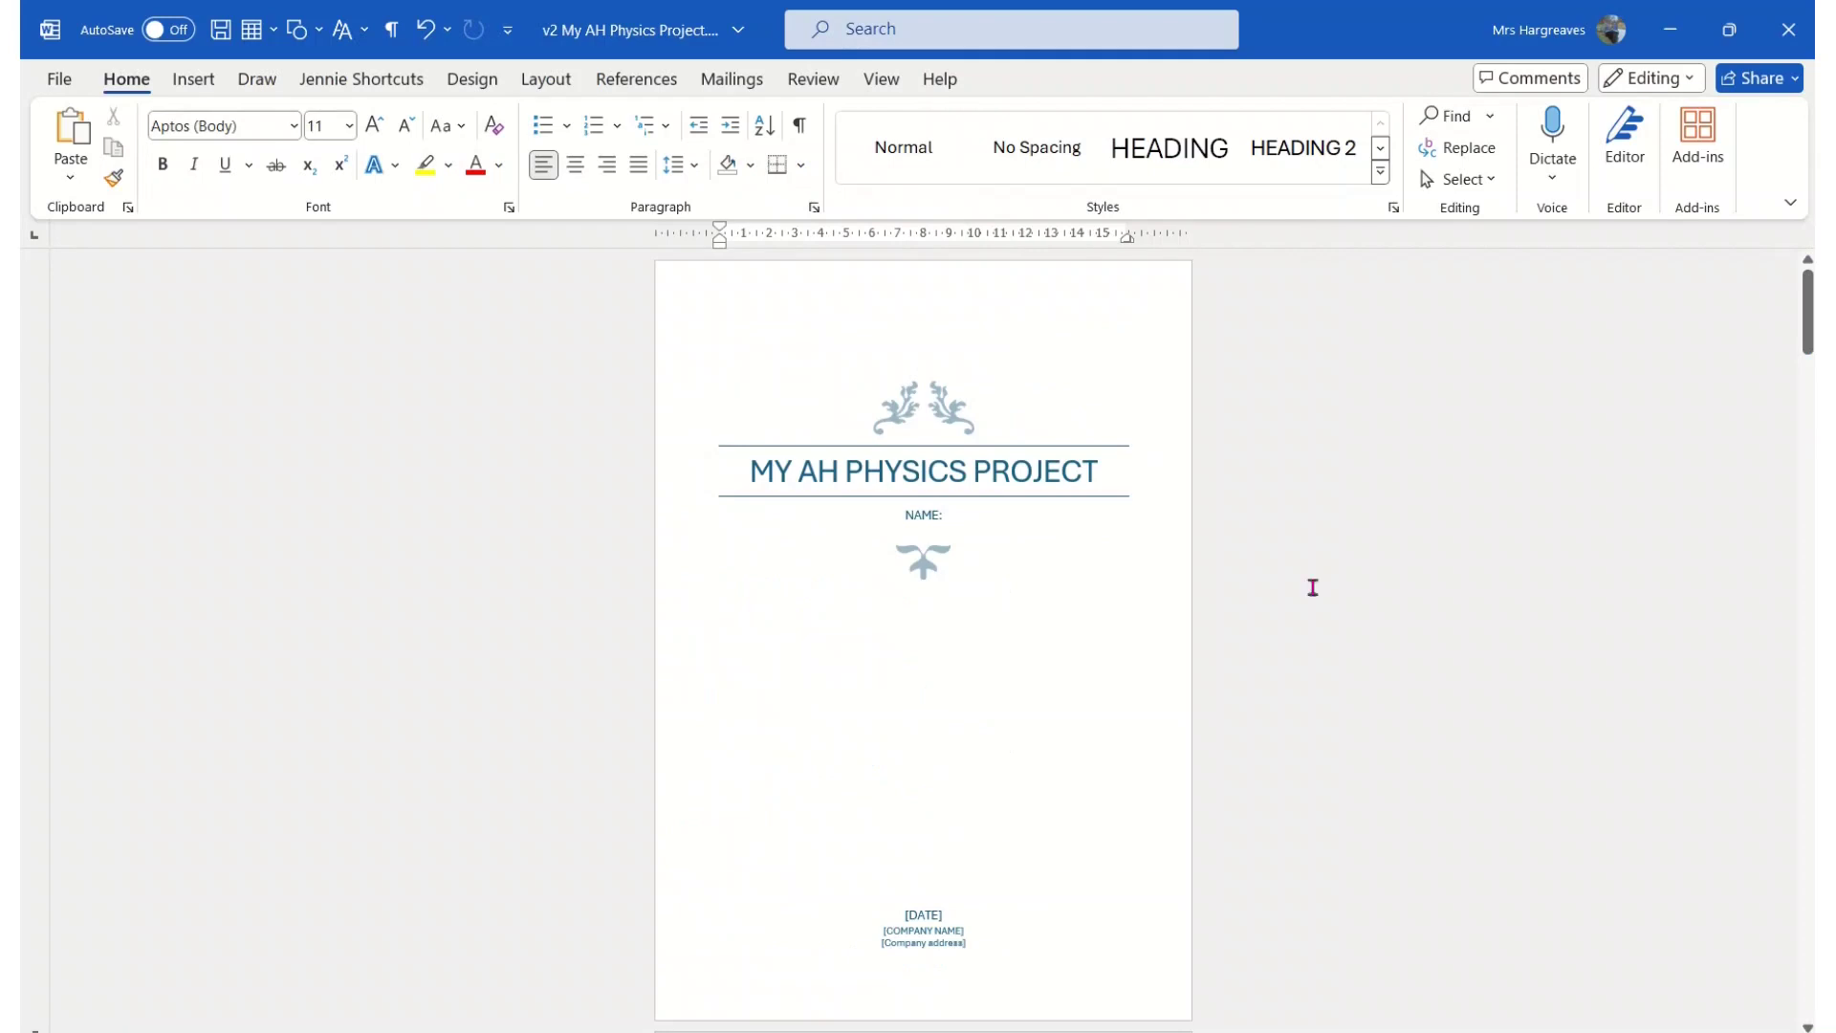